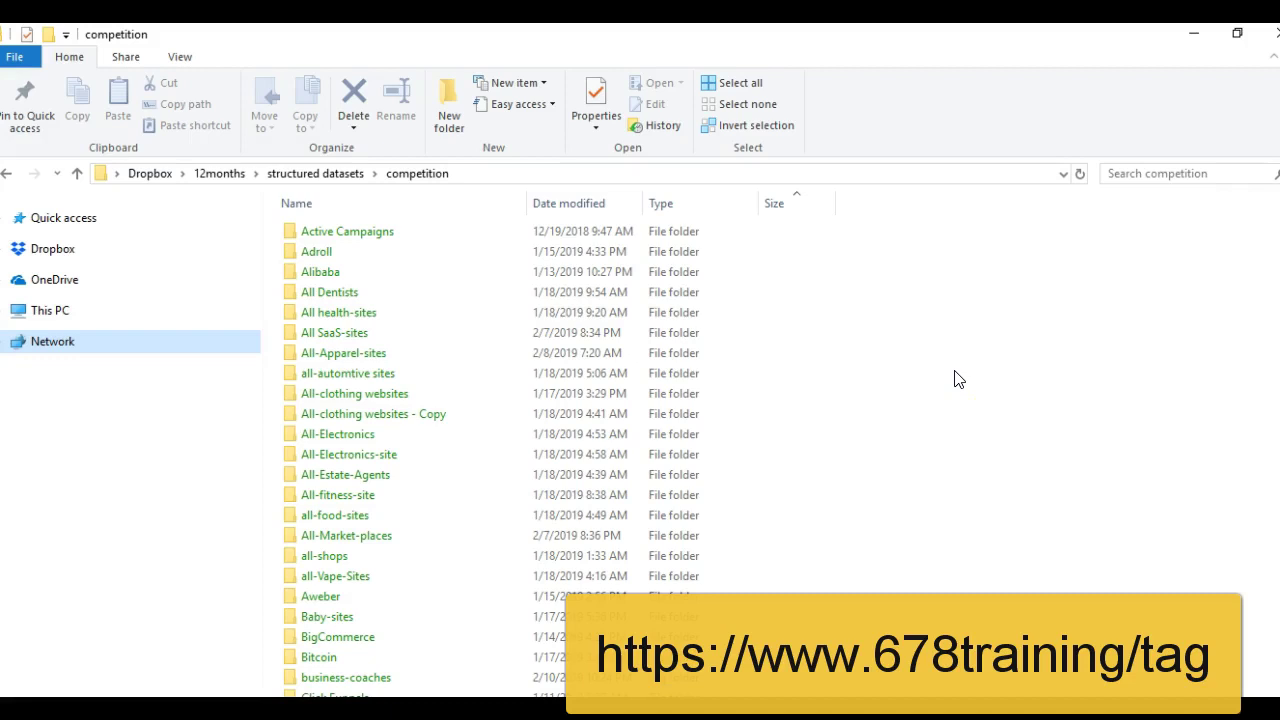
click(978, 362)
scroll(780, 450, down, 2)
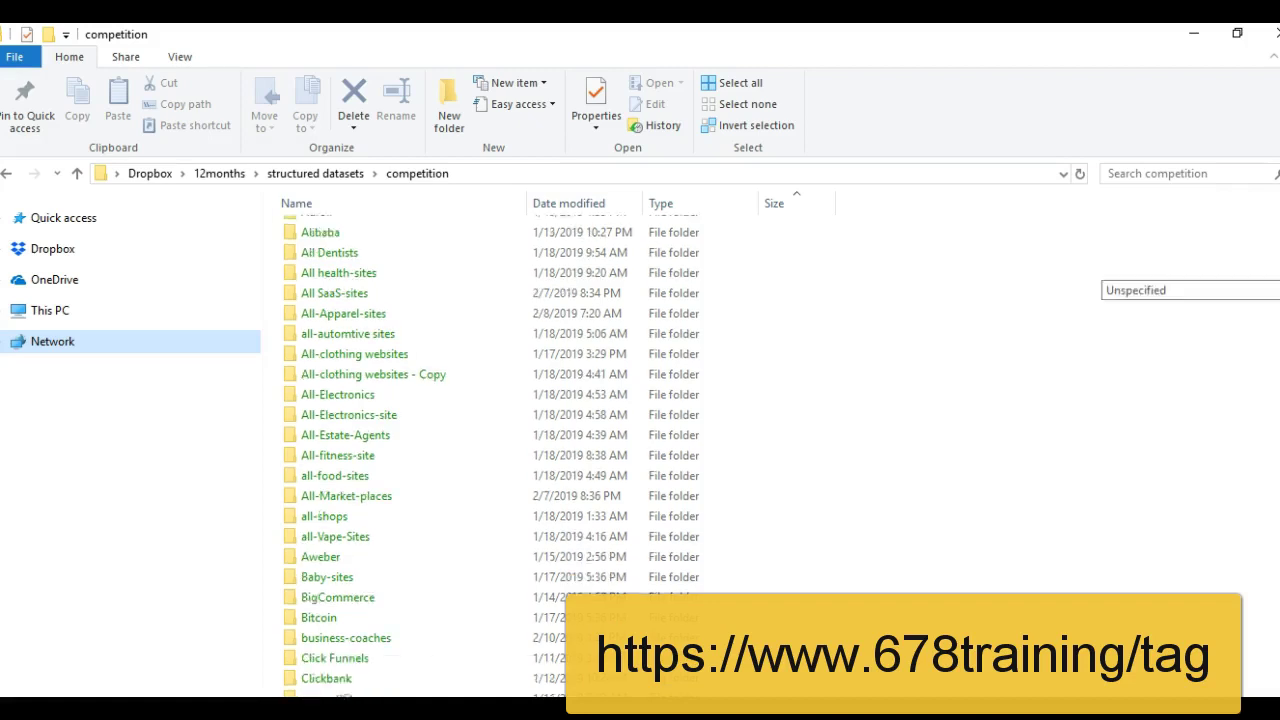
scroll(490, 455, down, 4)
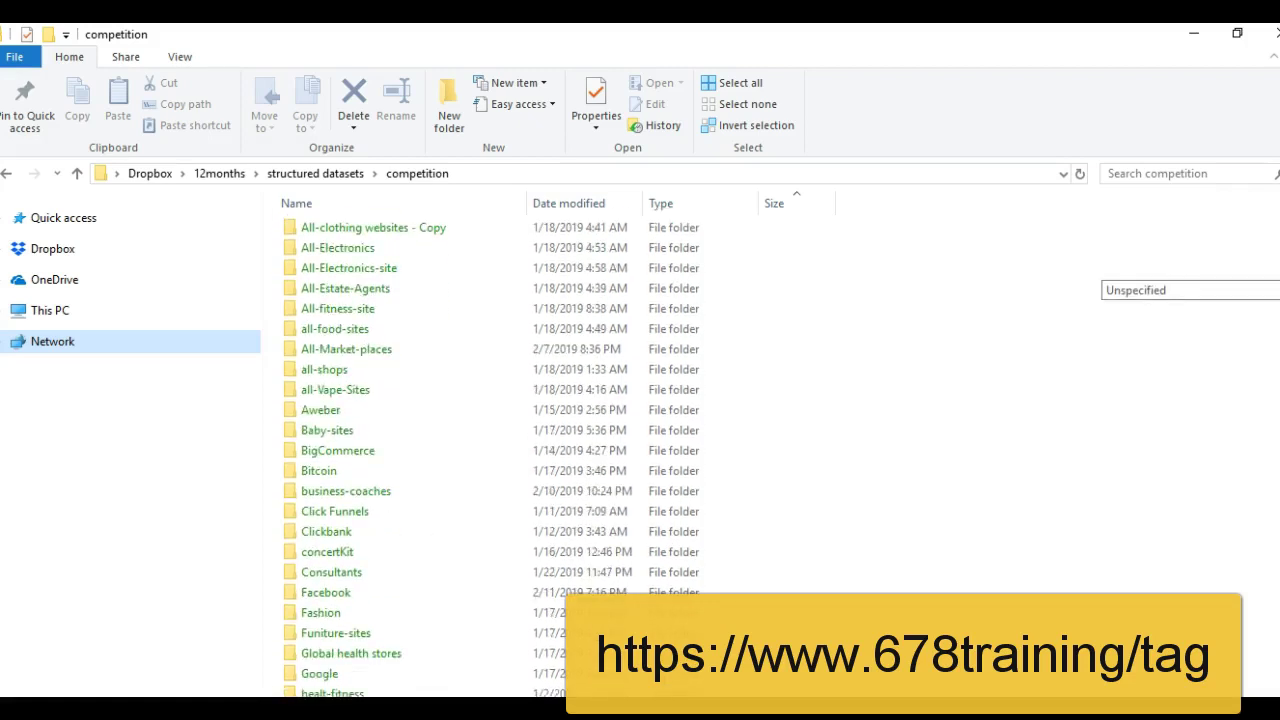
scroll(490, 455, down, 5)
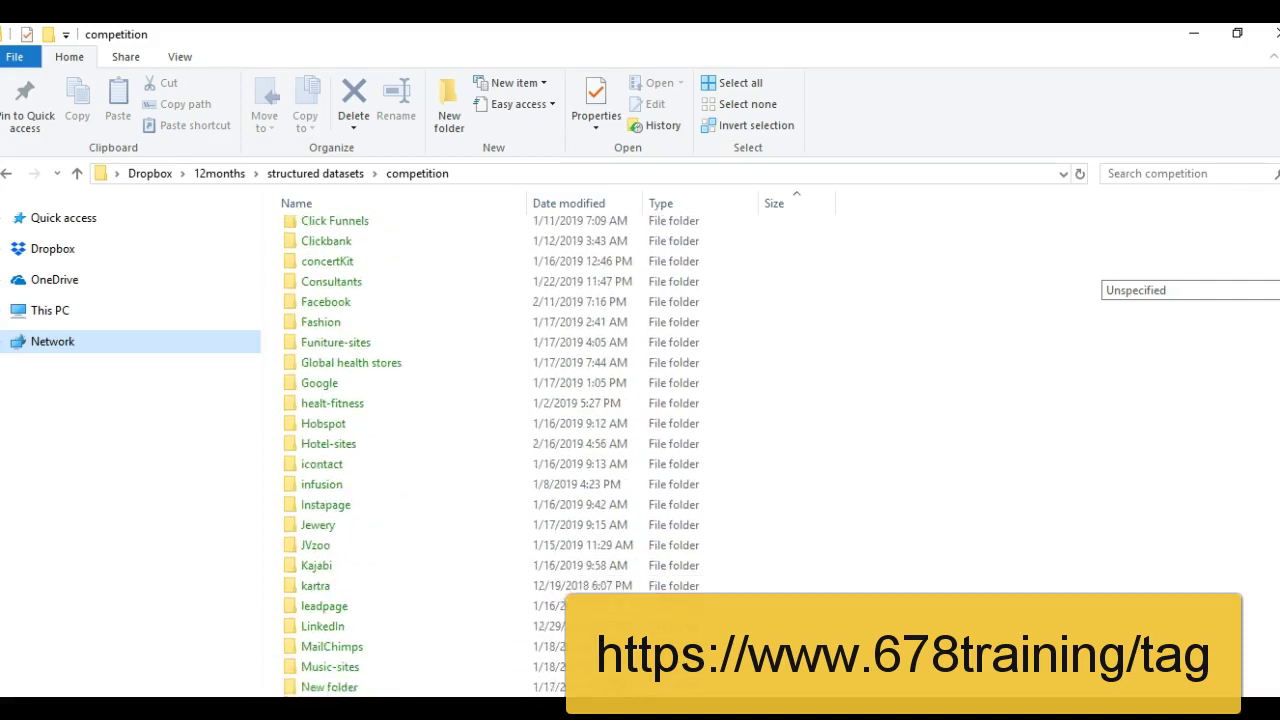
scroll(490, 455, down, 3)
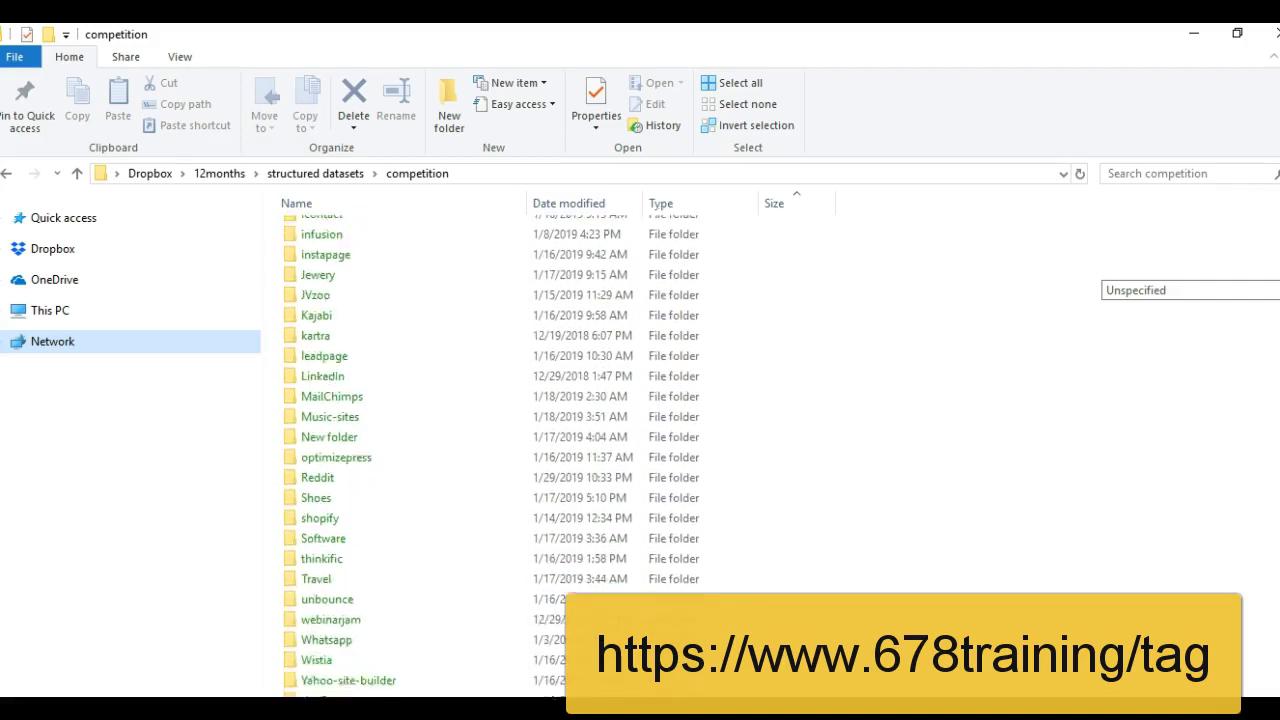
scroll(1276, 527, up, 2)
scroll(1276, 527, up, 7)
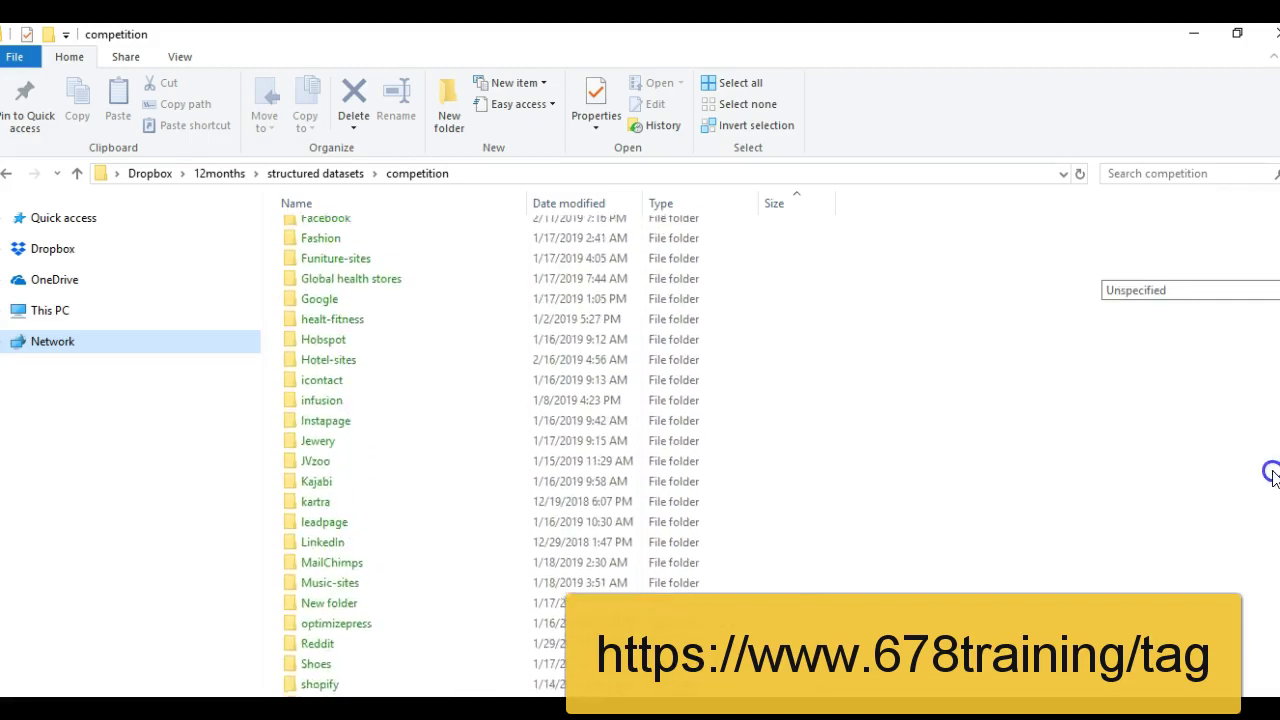
scroll(1255, 397, up, 5)
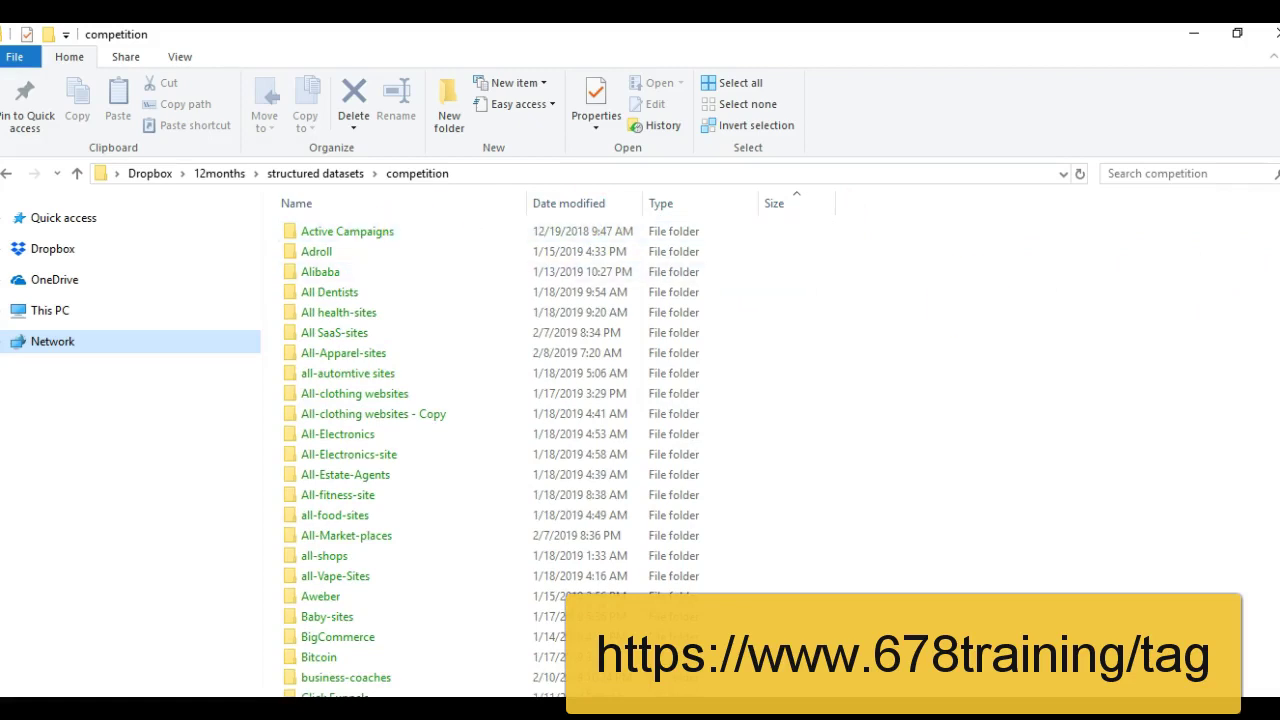
scroll(1100, 282, down, 1)
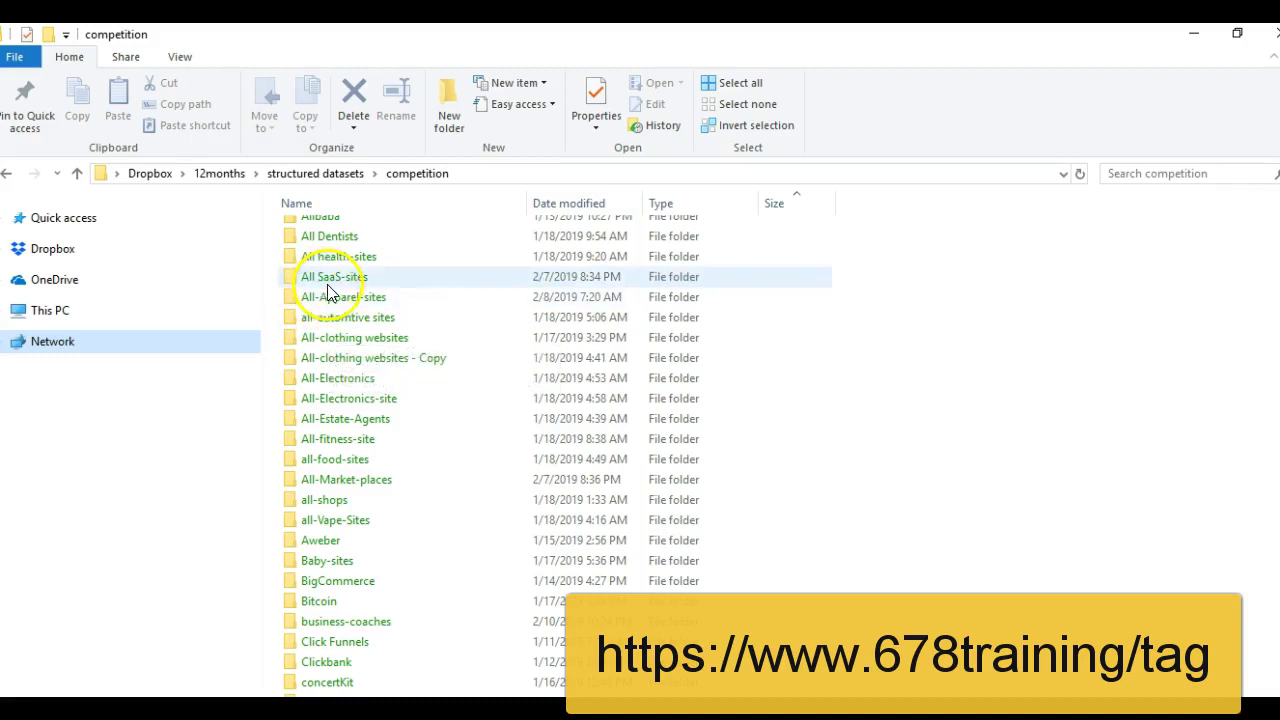
mouse_move(328, 290)
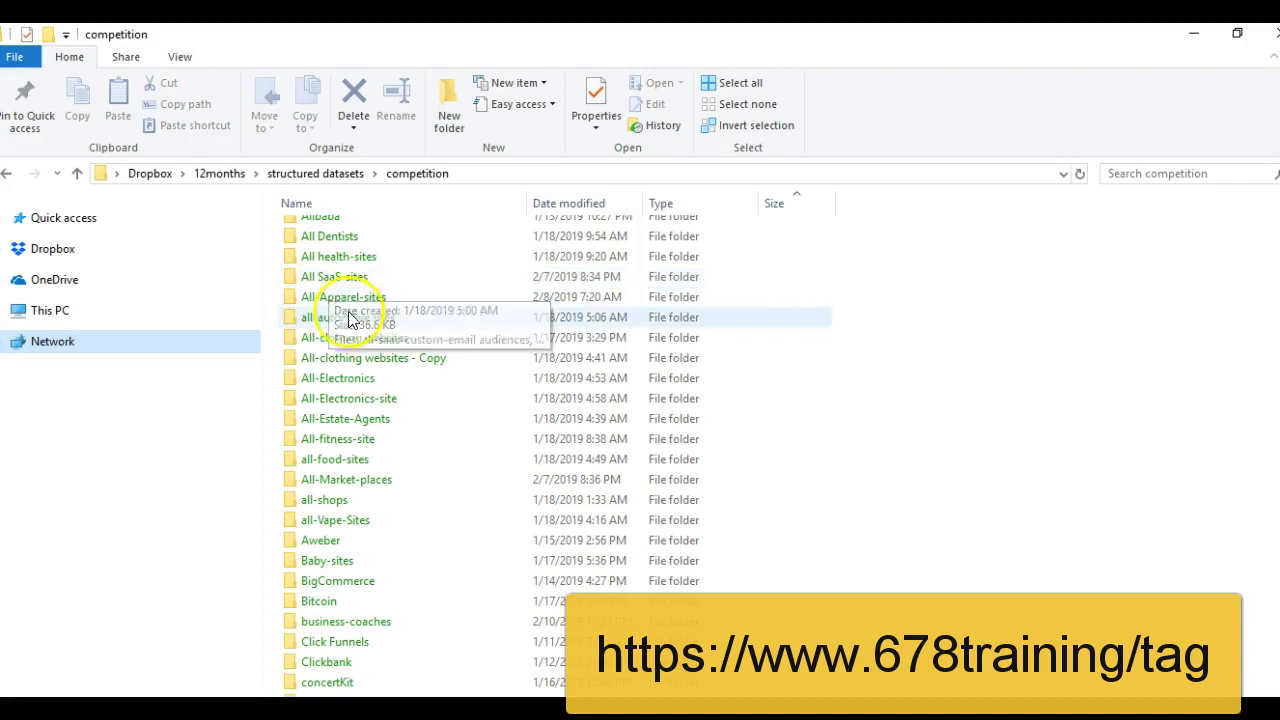
mouse_move(328, 373)
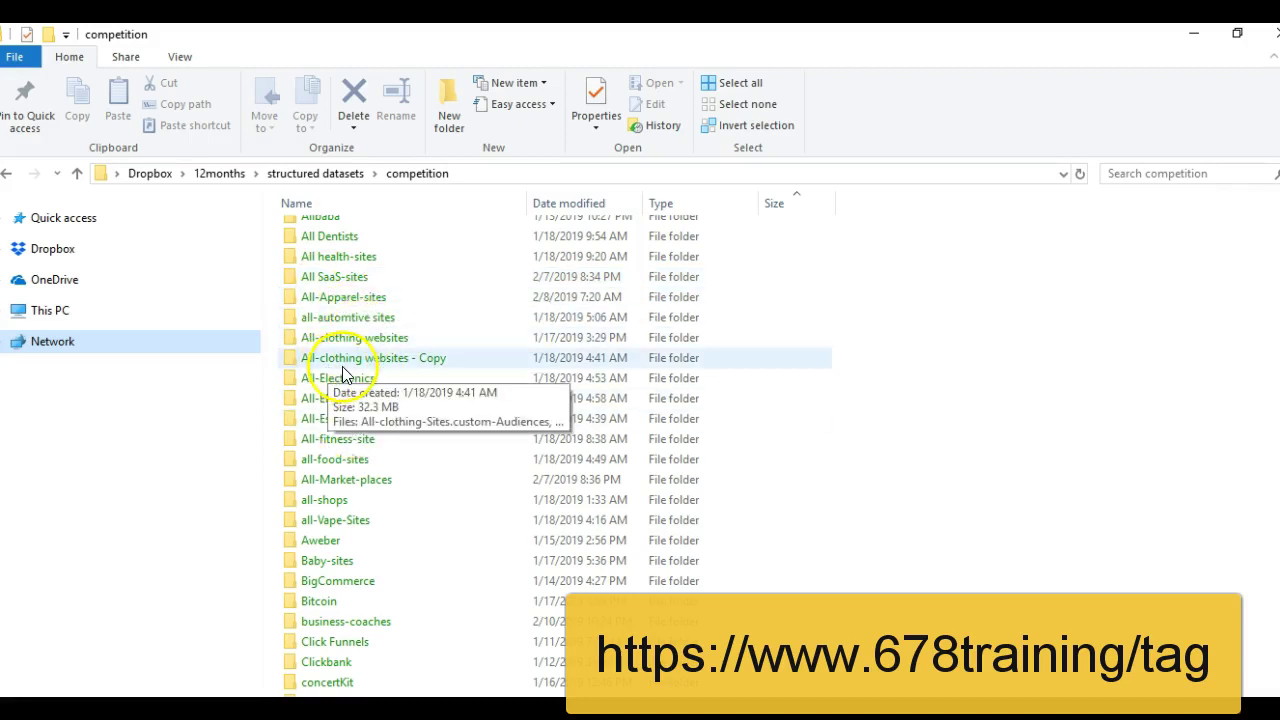
mouse_move(337, 403)
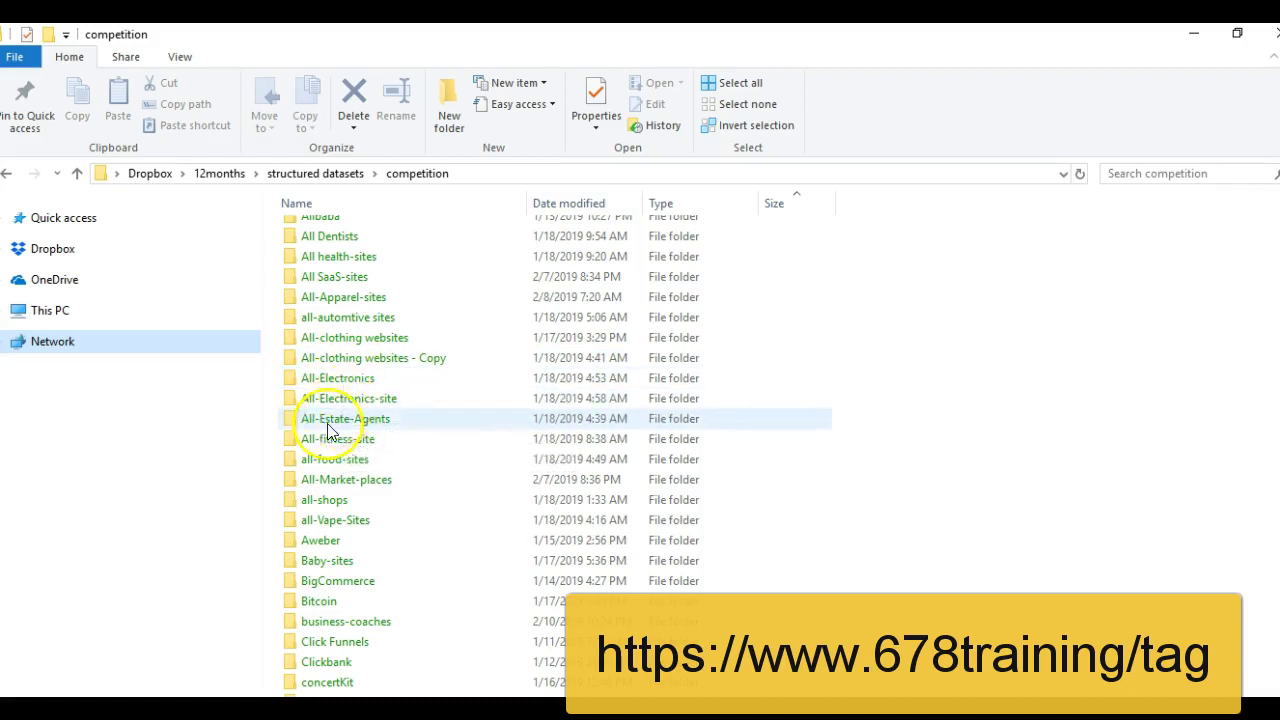
mouse_move(327, 470)
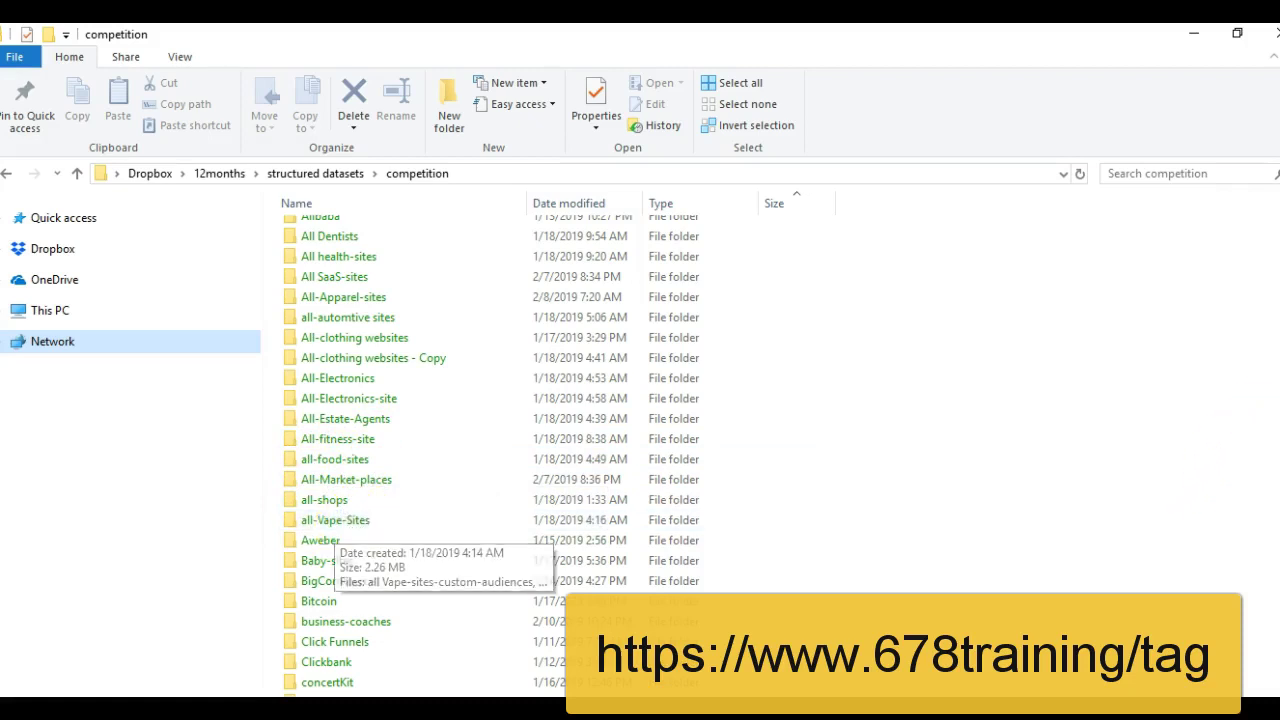
scroll(1110, 365, down, 2)
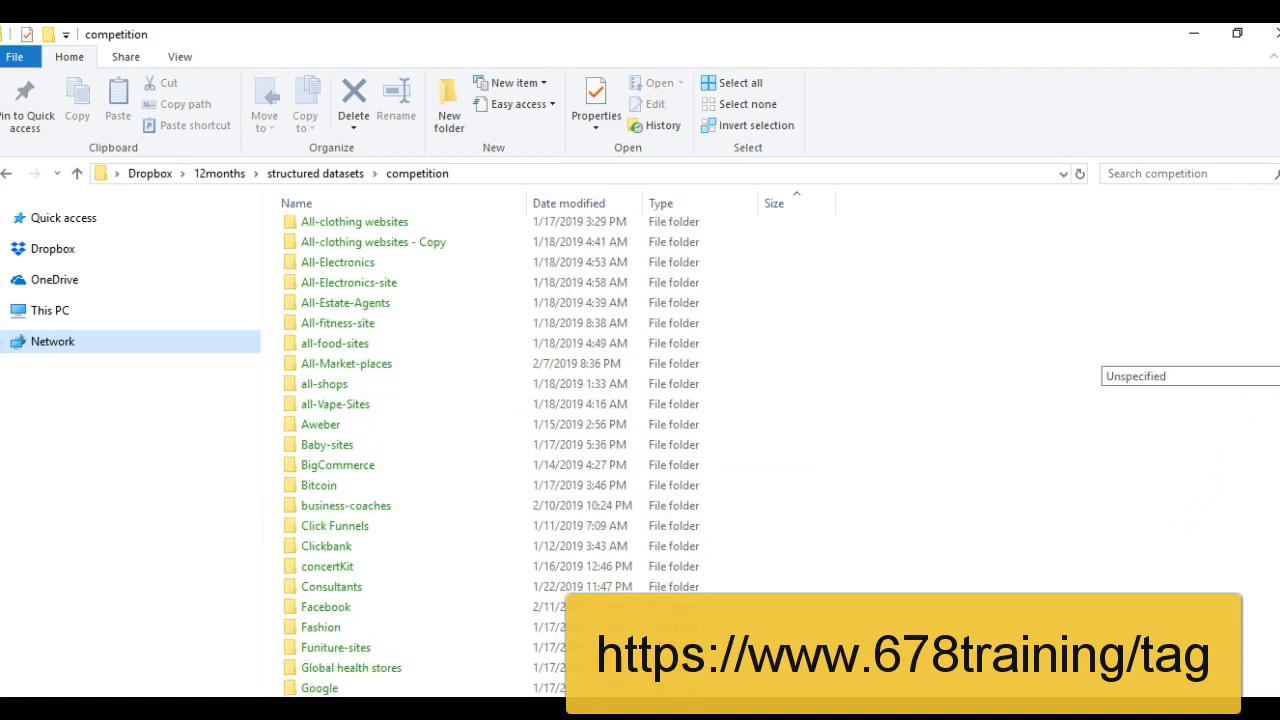
scroll(1110, 370, down, 2)
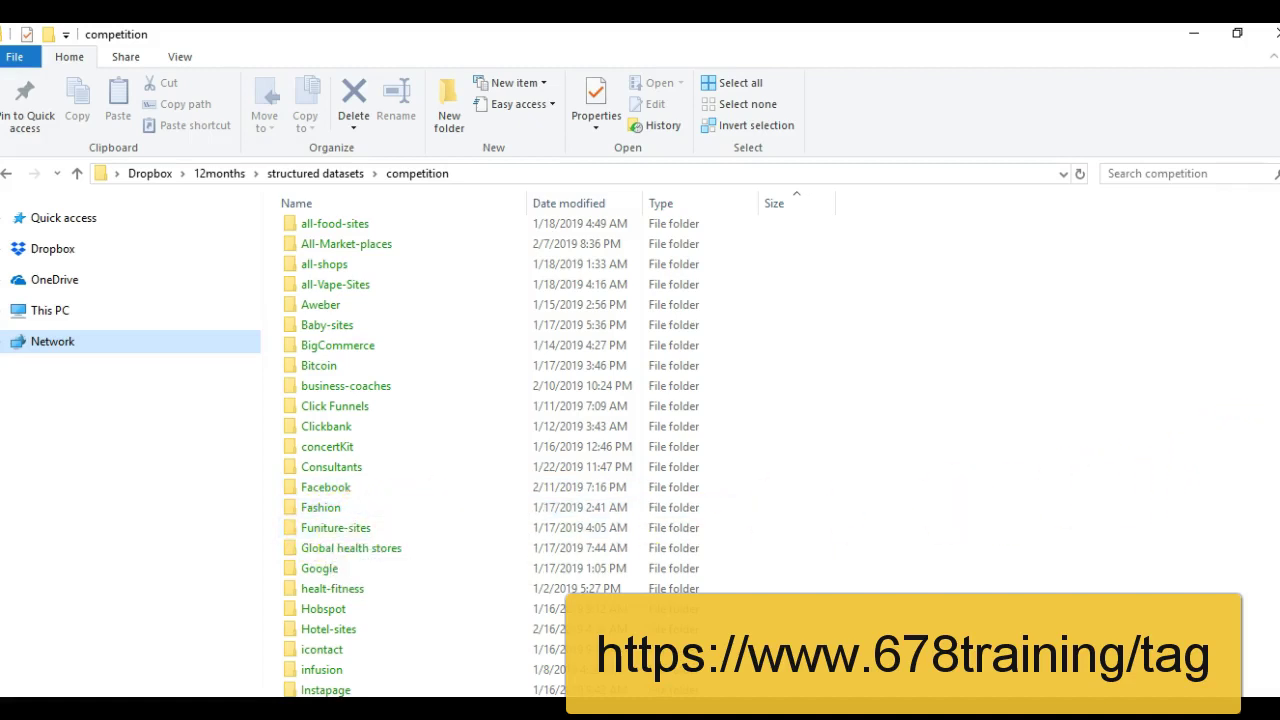
Open the infusion folder in File Explorer and launch Infusionsoft-websites.xlsx in Excel
scroll(490, 450, down, 2)
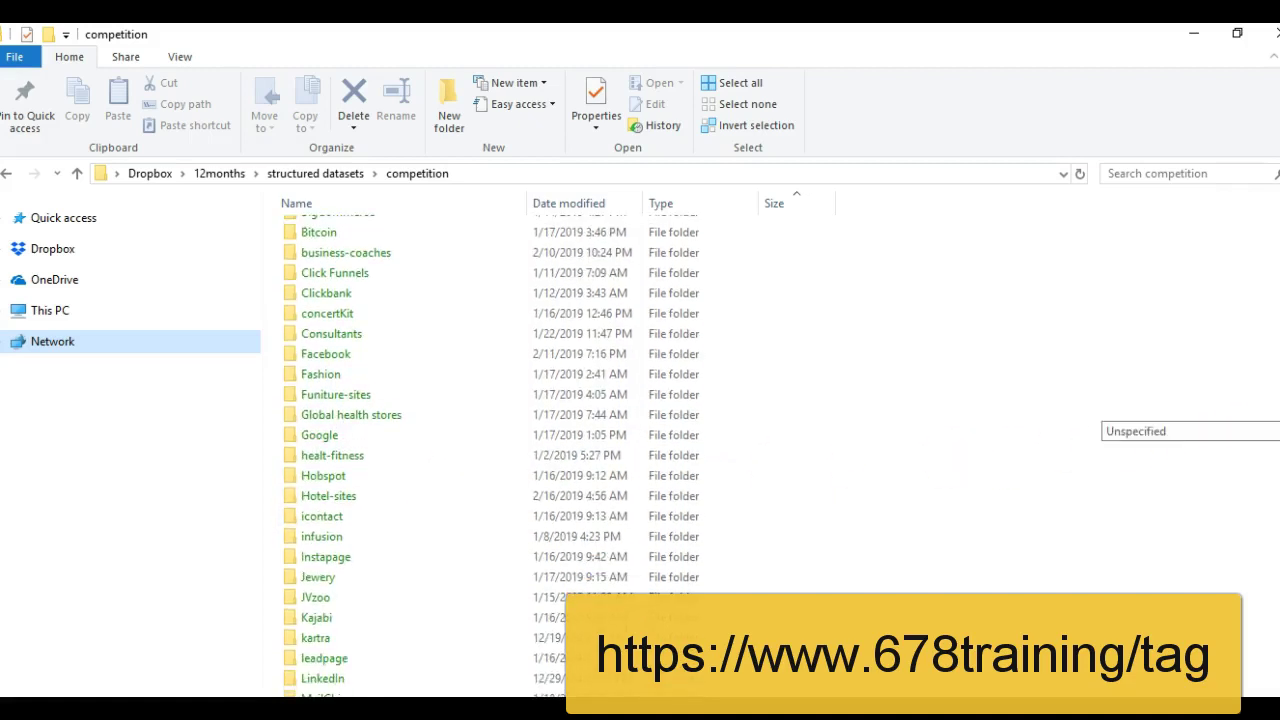
scroll(490, 450, down, 6)
scroll(1275, 548, down, 2)
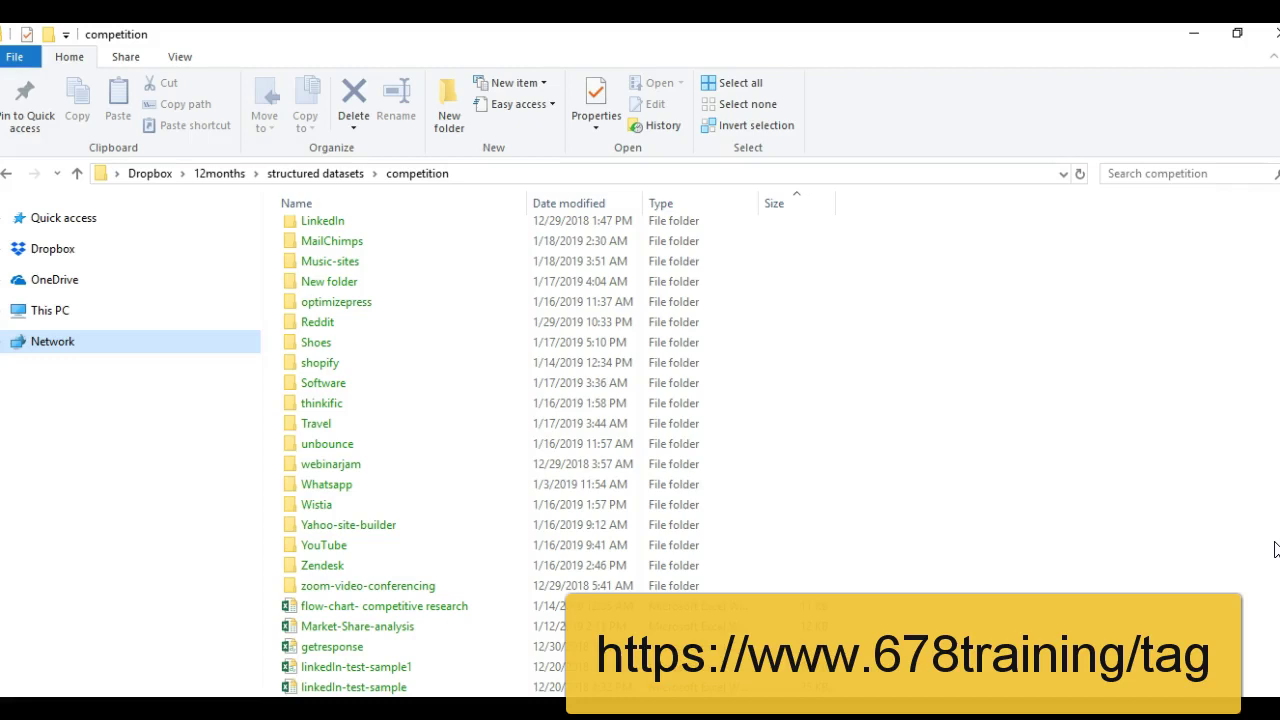
scroll(1275, 549, up, 3)
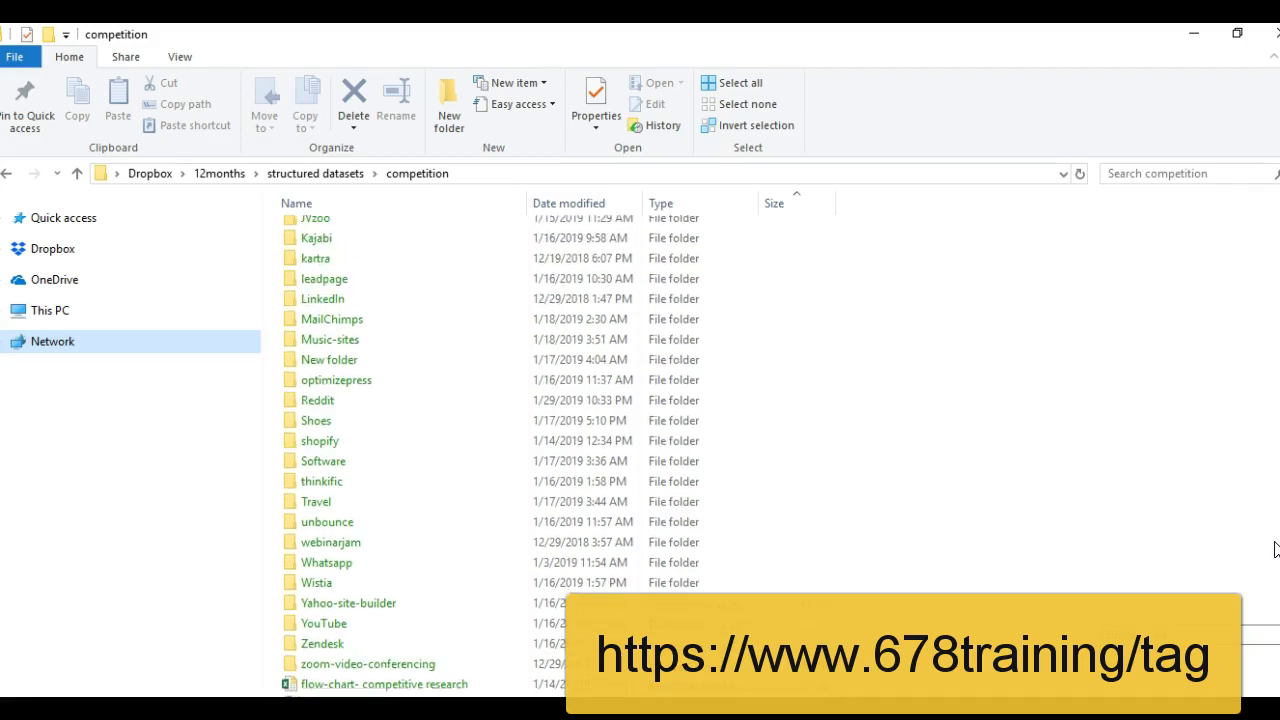
scroll(1275, 549, up, 2)
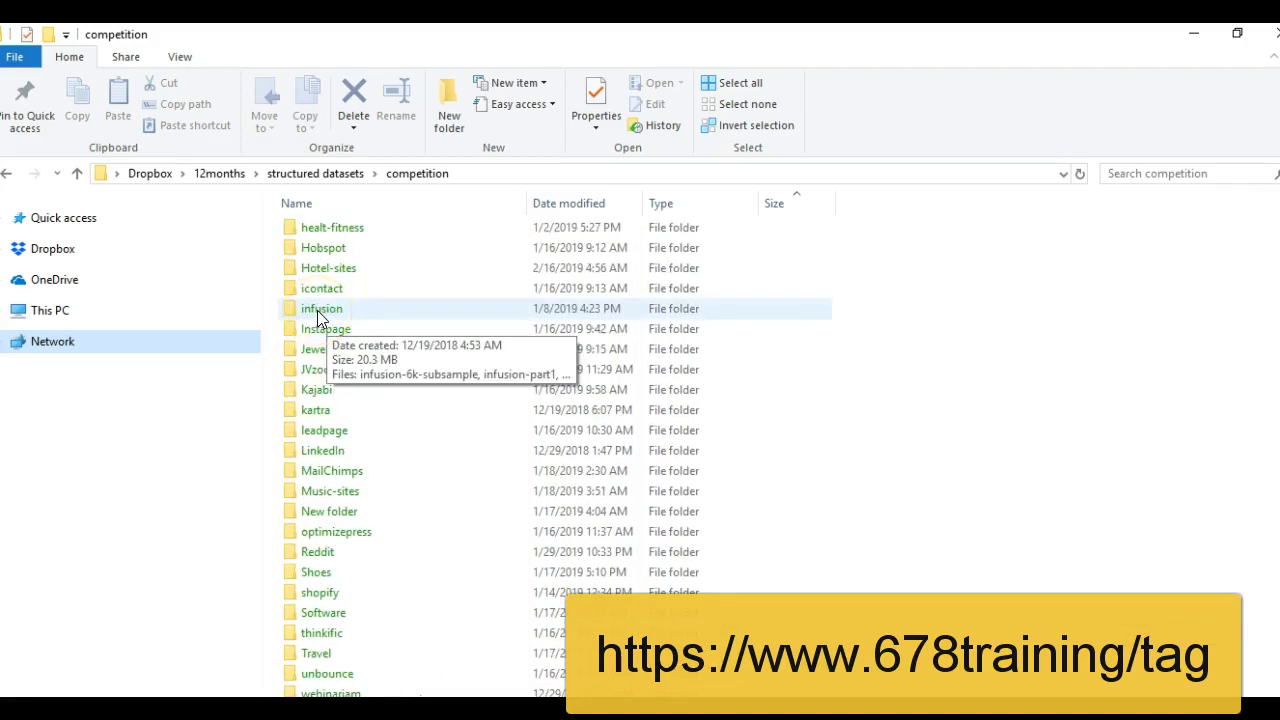
click(320, 318)
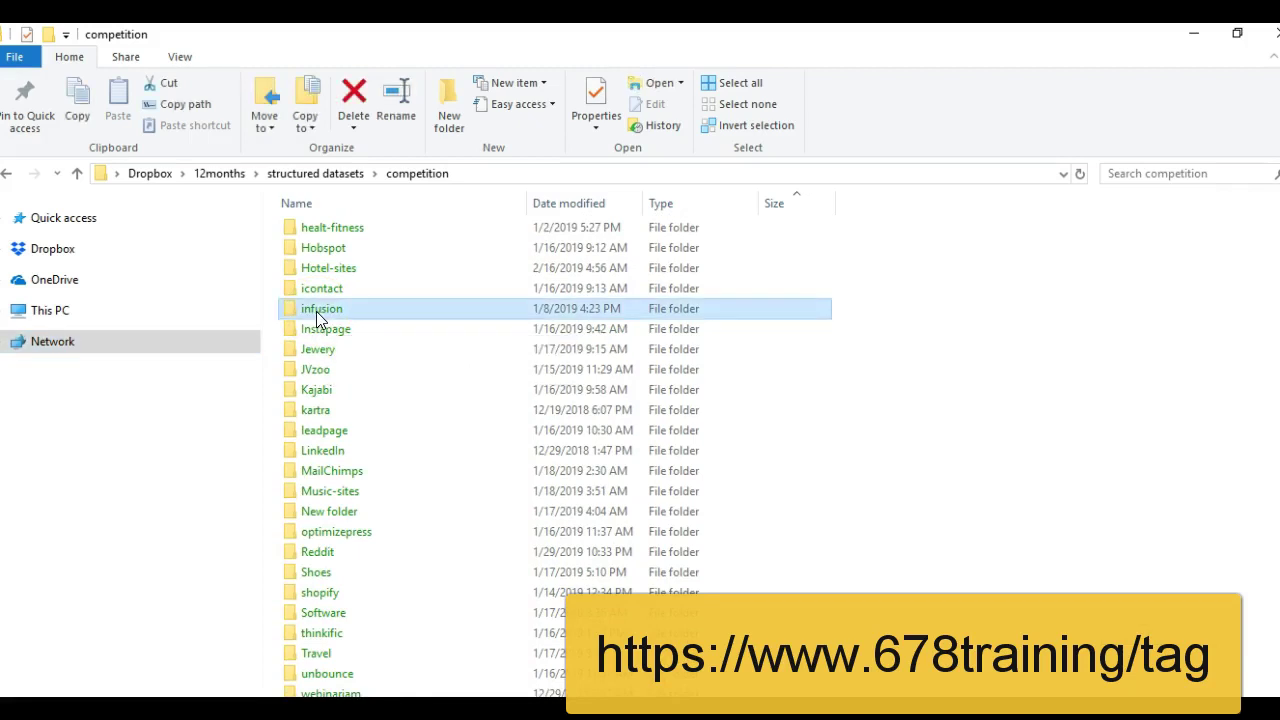
double_click(318, 316)
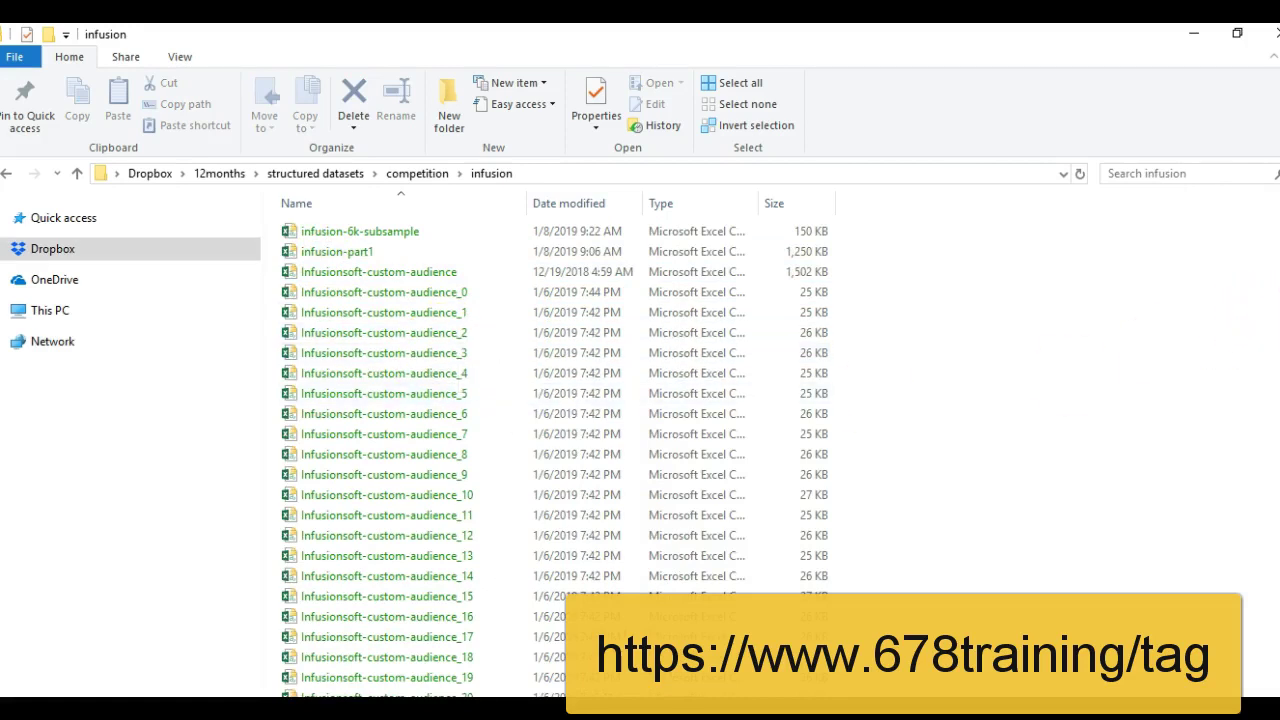
scroll(1268, 578, down, 14)
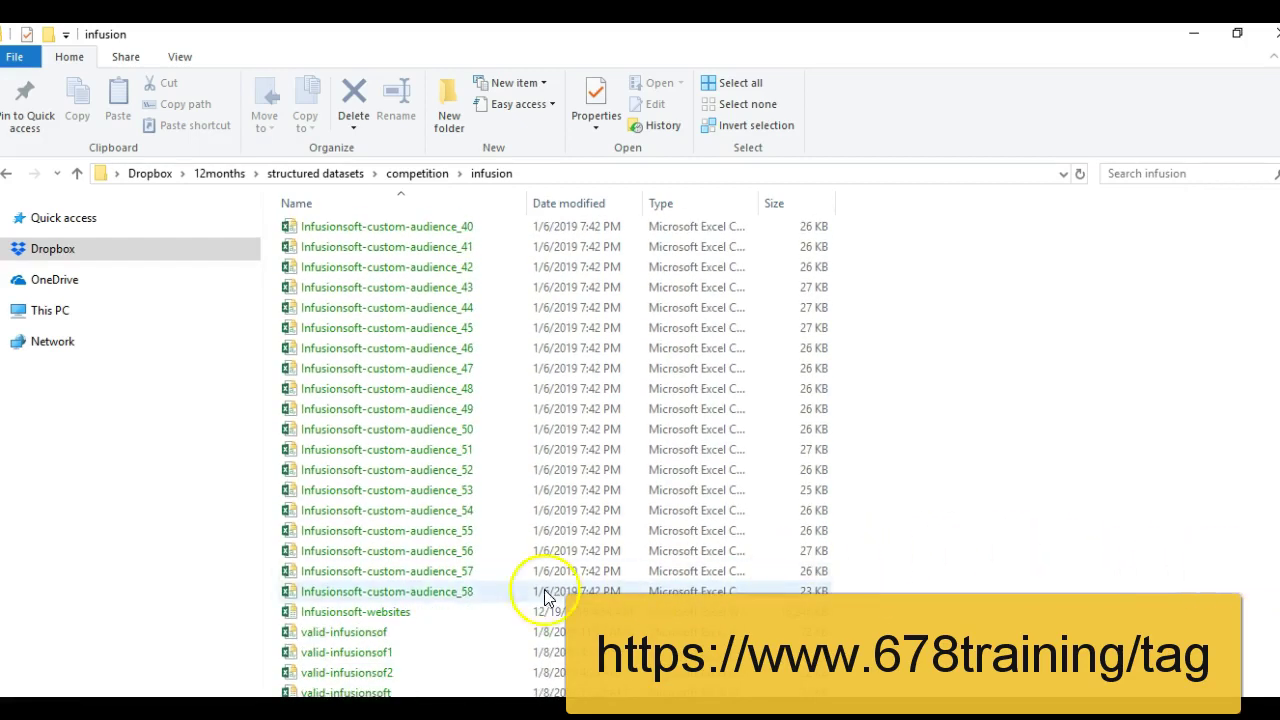
double_click(352, 612)
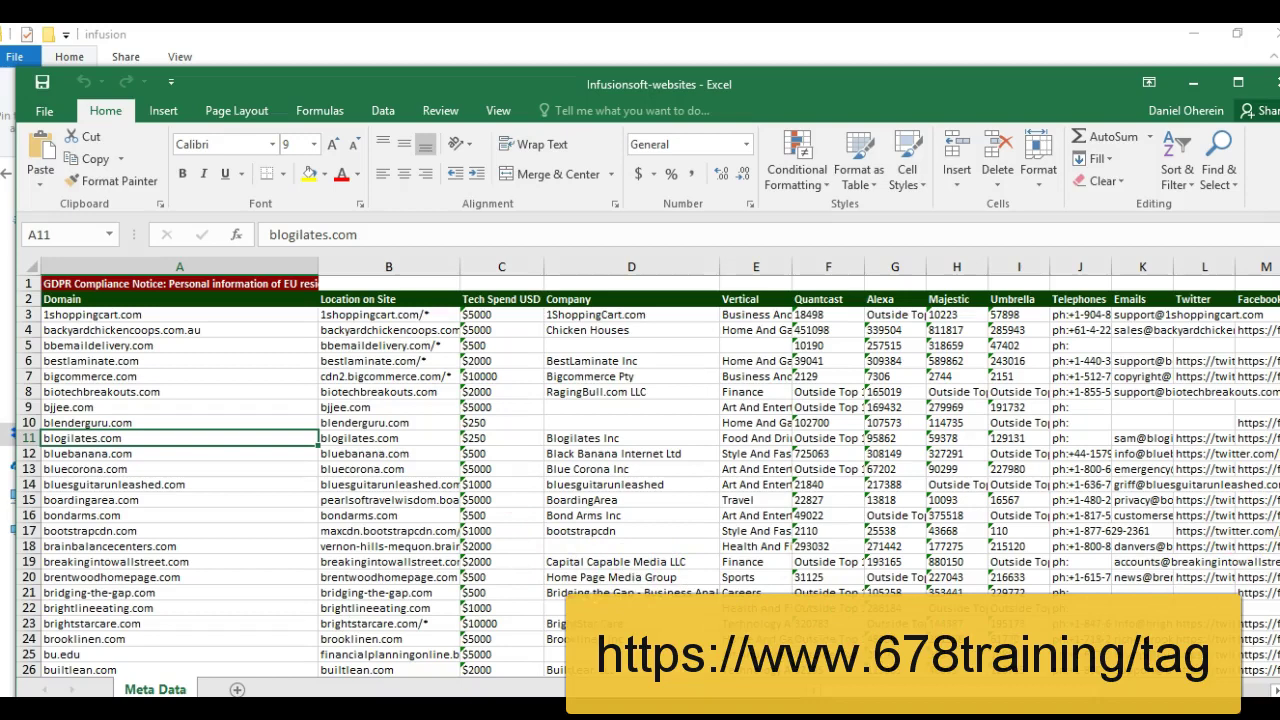
Let Infusionsoft-websites.xlsx finish loading on its Meta Data sheet of websites
drag(1276, 276, 1276, 278)
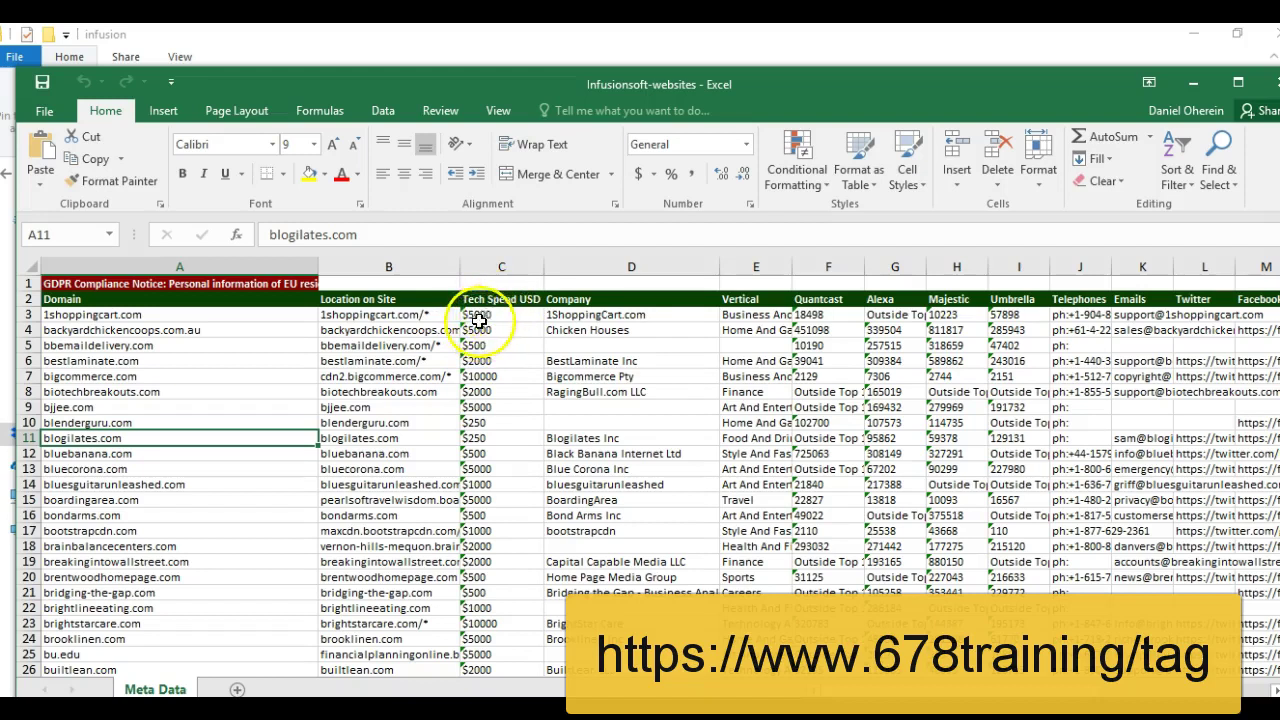
Select column E, the Vertical column, after trying the Company and A columns
click(603, 298)
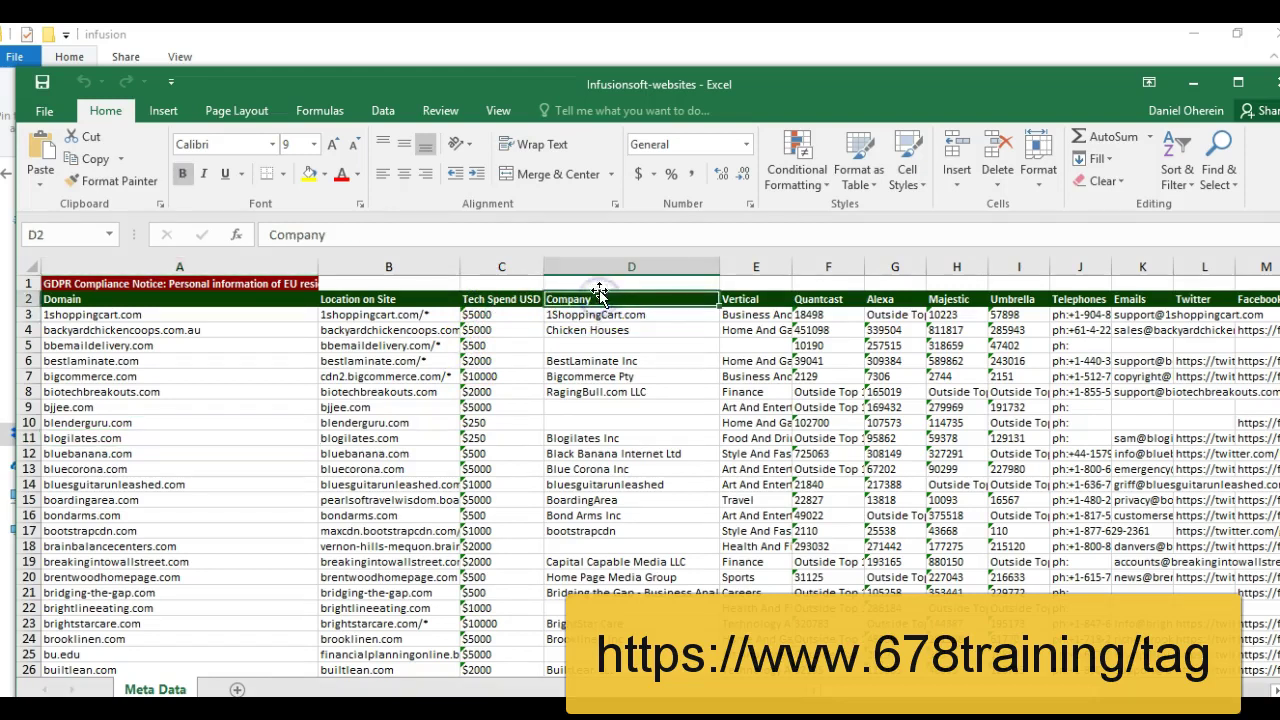
click(600, 262)
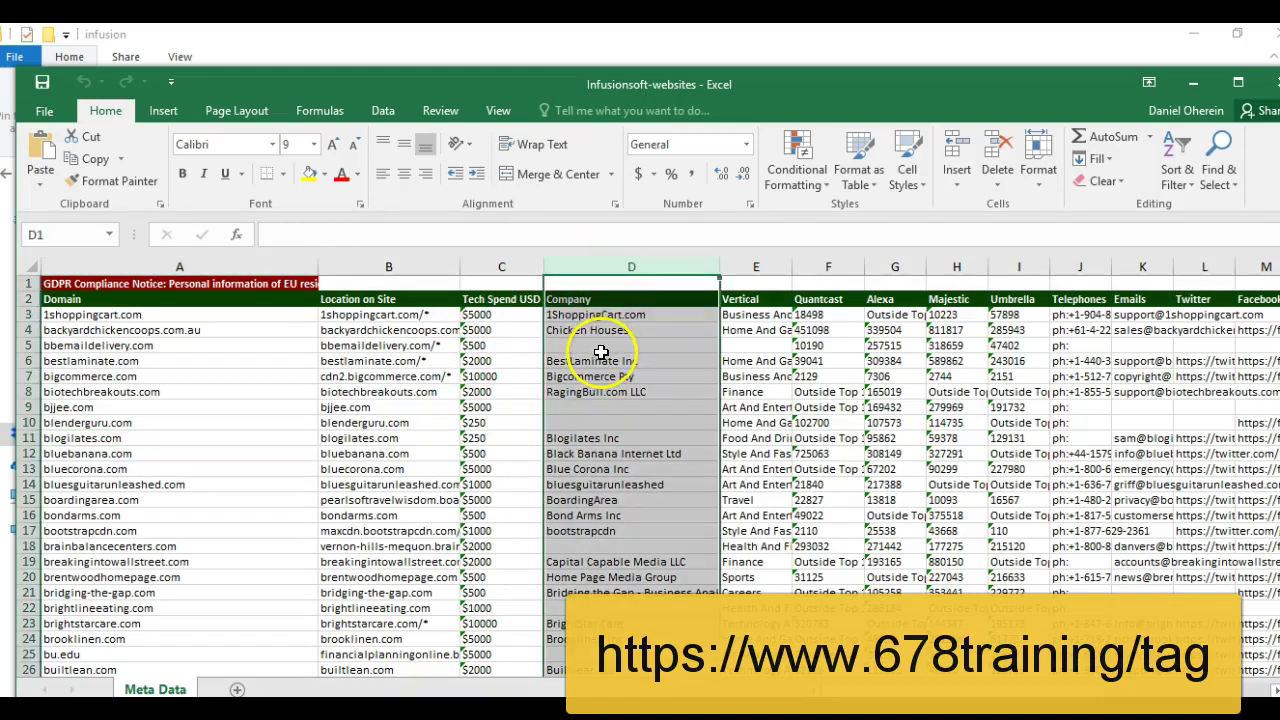
click(162, 266)
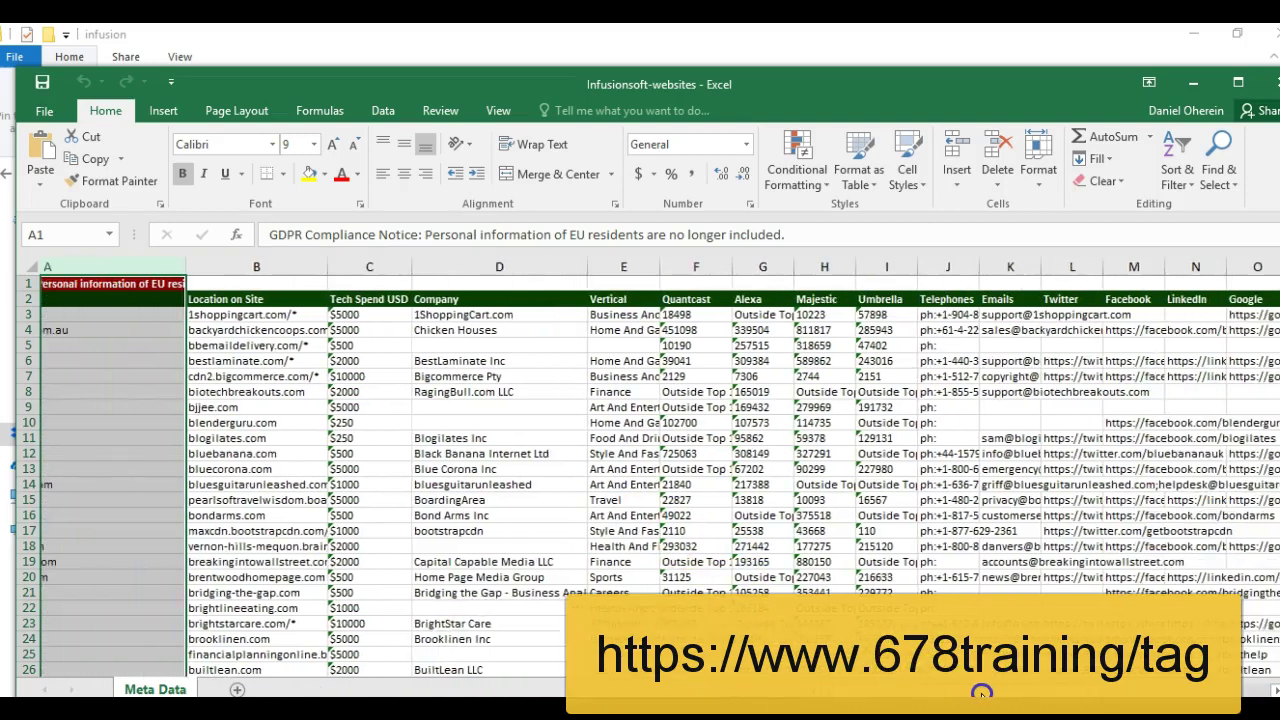
click(755, 265)
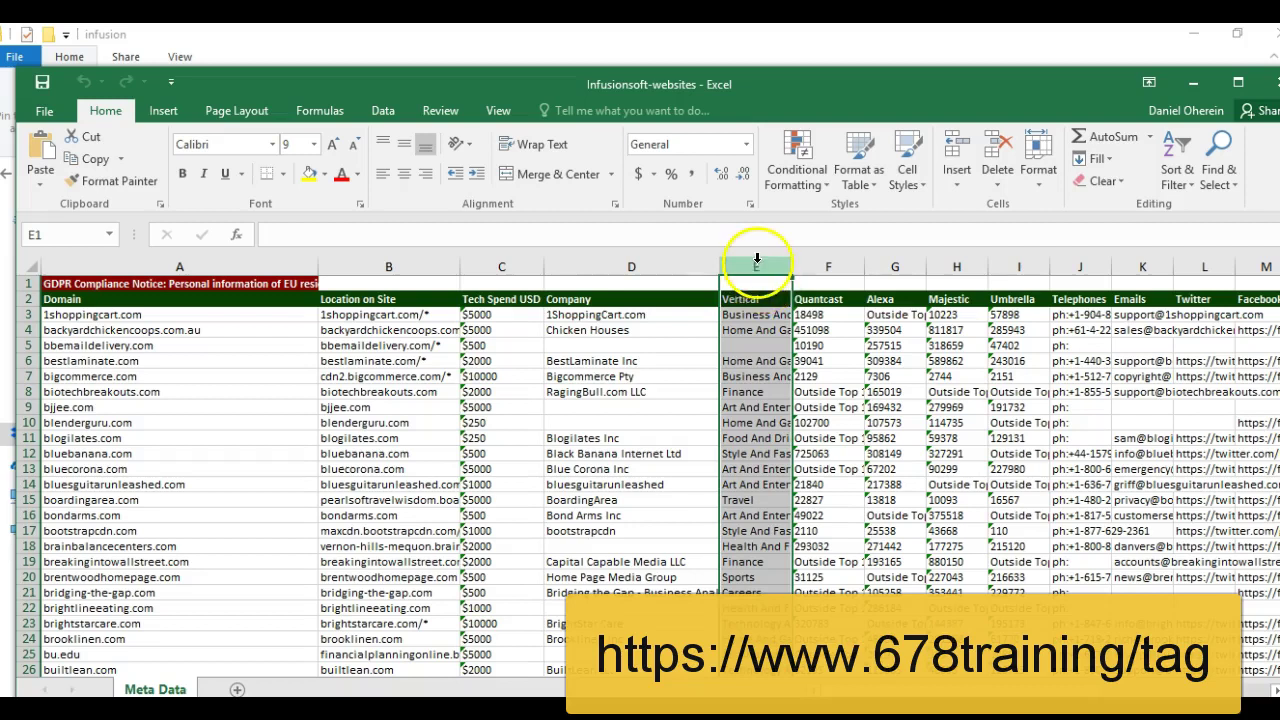
Turn on filtering for the selected Vertical column E
click(757, 262)
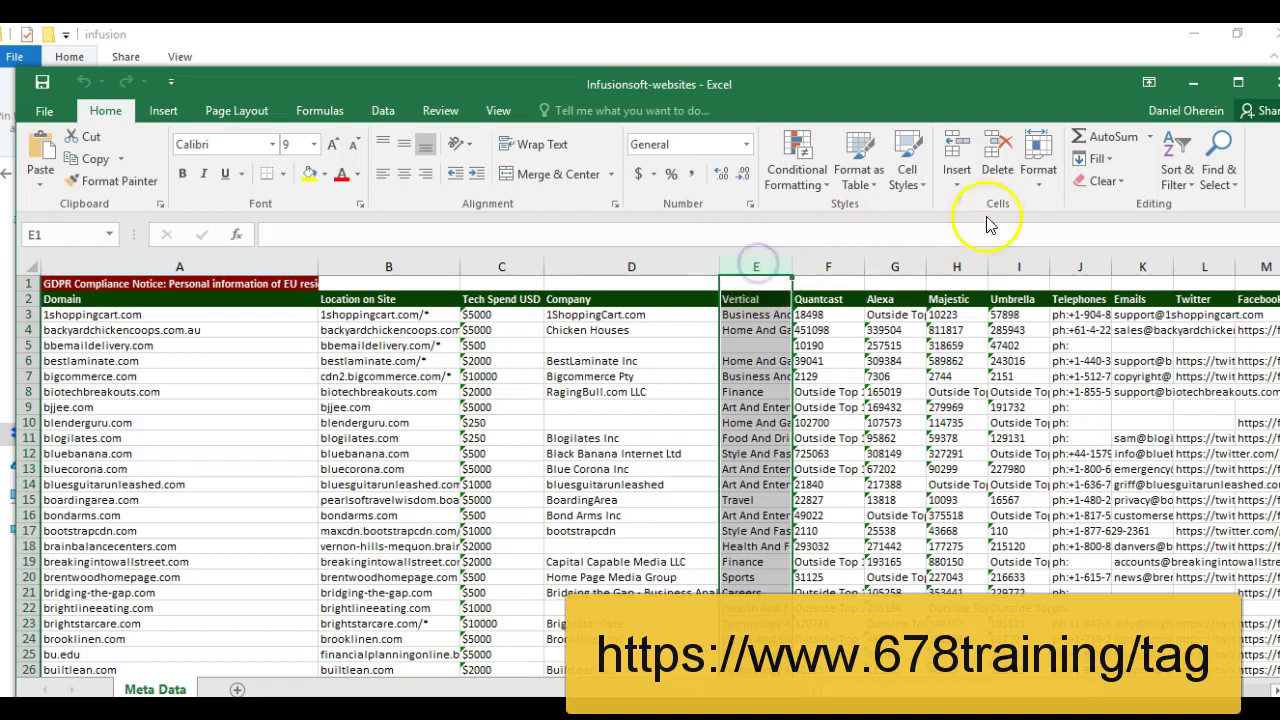
click(1172, 181)
click(1200, 278)
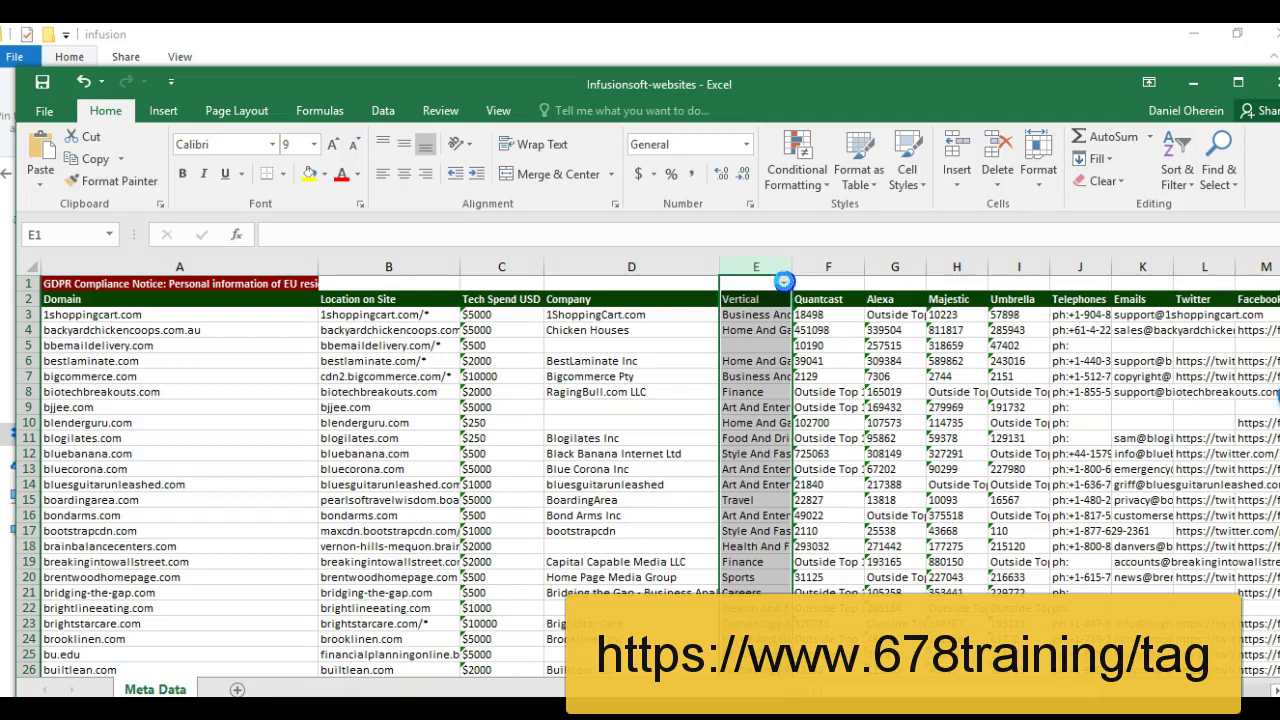
Filter the Vertical column so only Education is checked
click(783, 282)
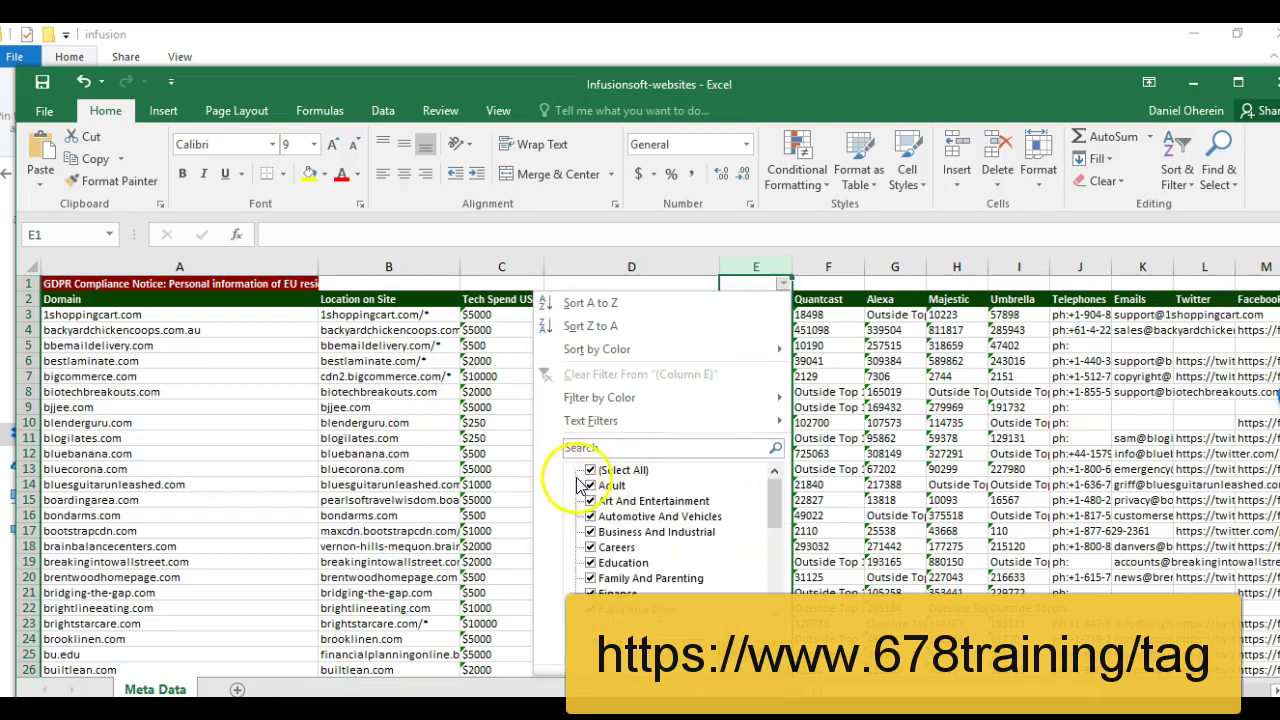
click(591, 471)
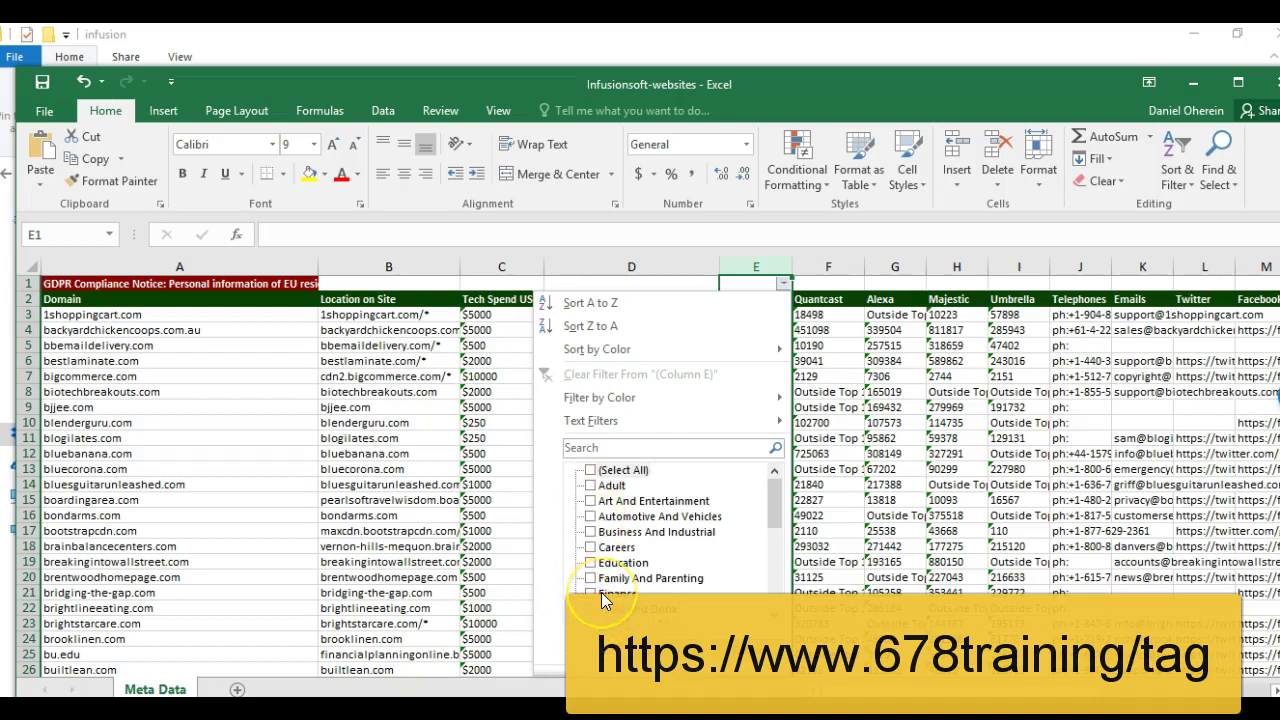
click(591, 532)
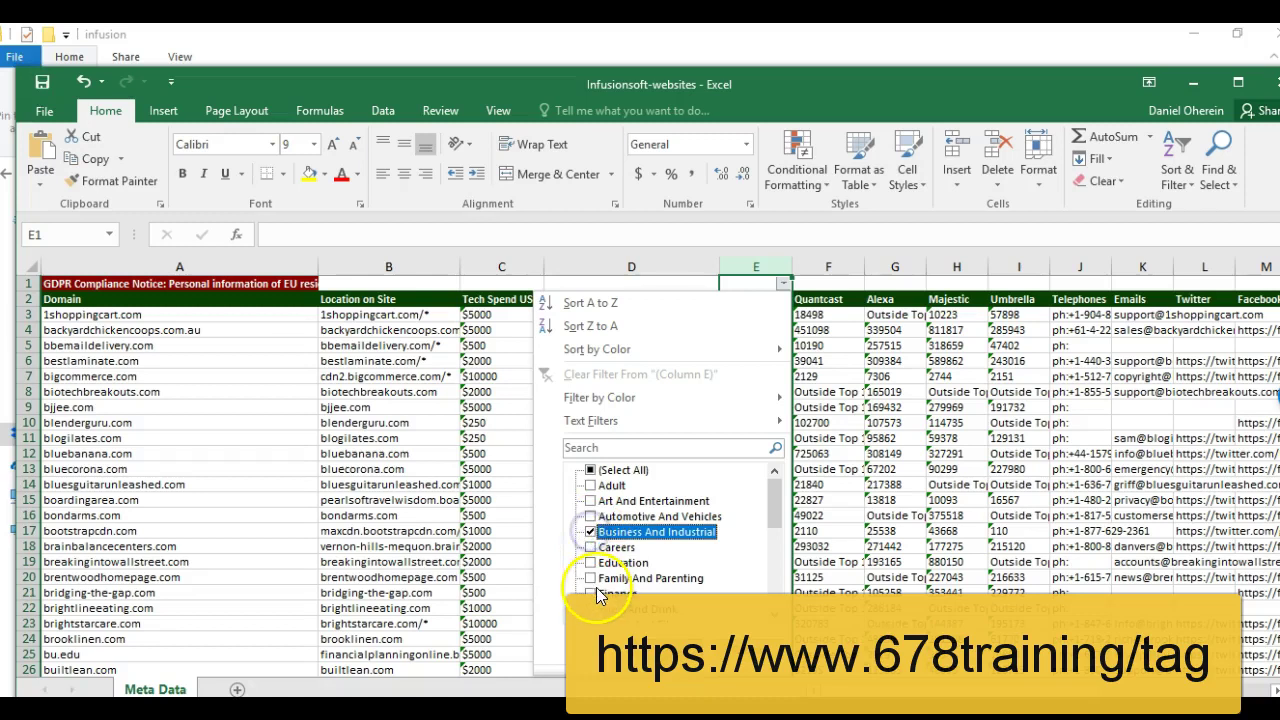
click(591, 578)
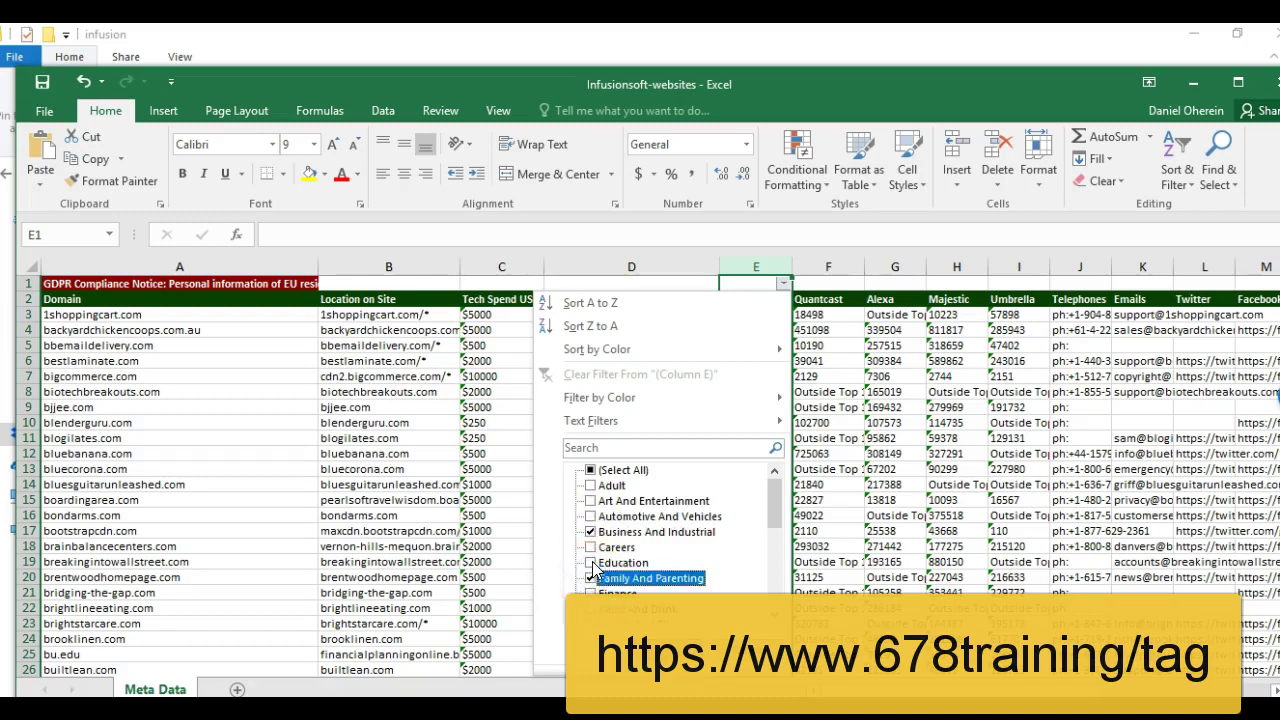
click(591, 563)
click(590, 532)
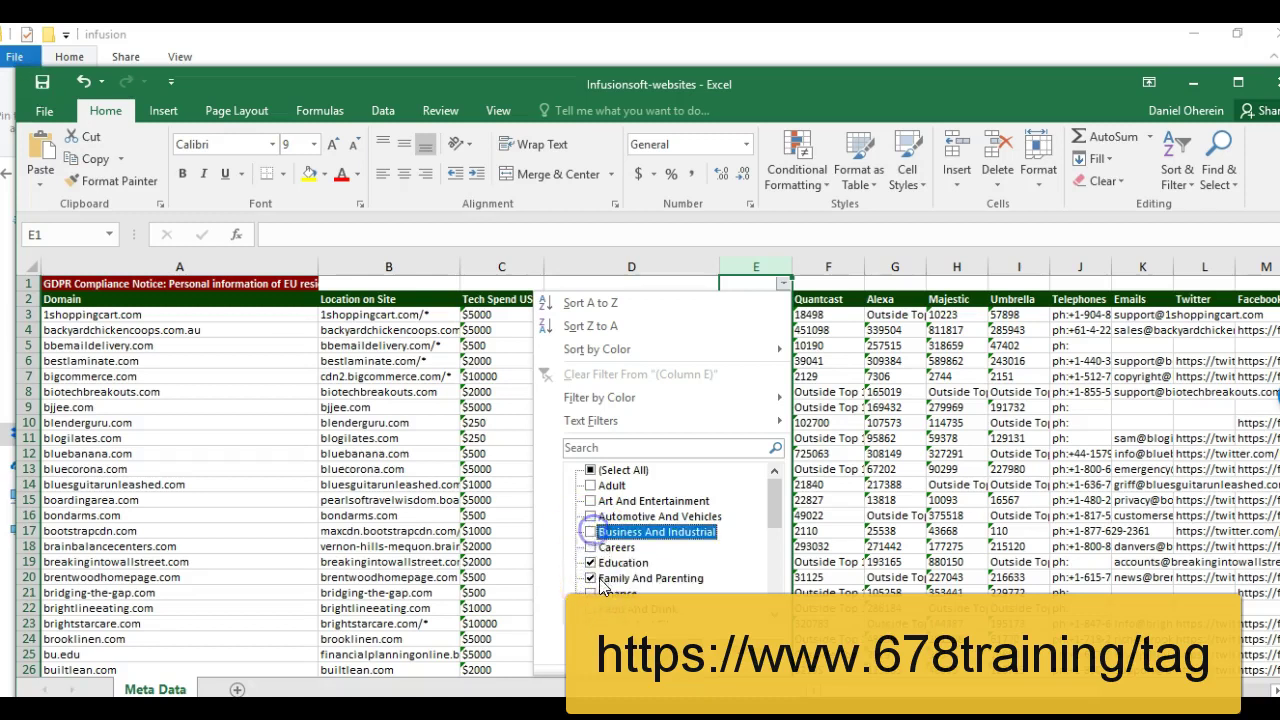
click(657, 650)
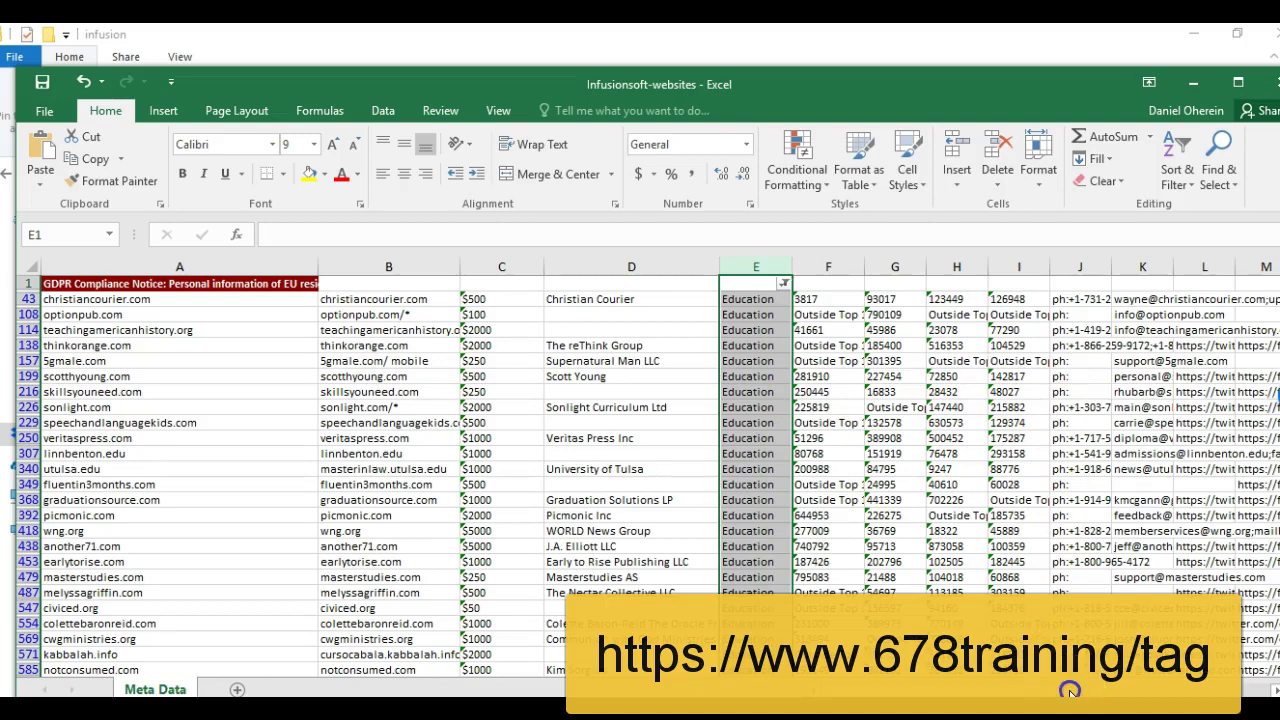
Turn off the Filter in Sort & Filter so all website rows reappear
scroll(1103, 693, right, 2)
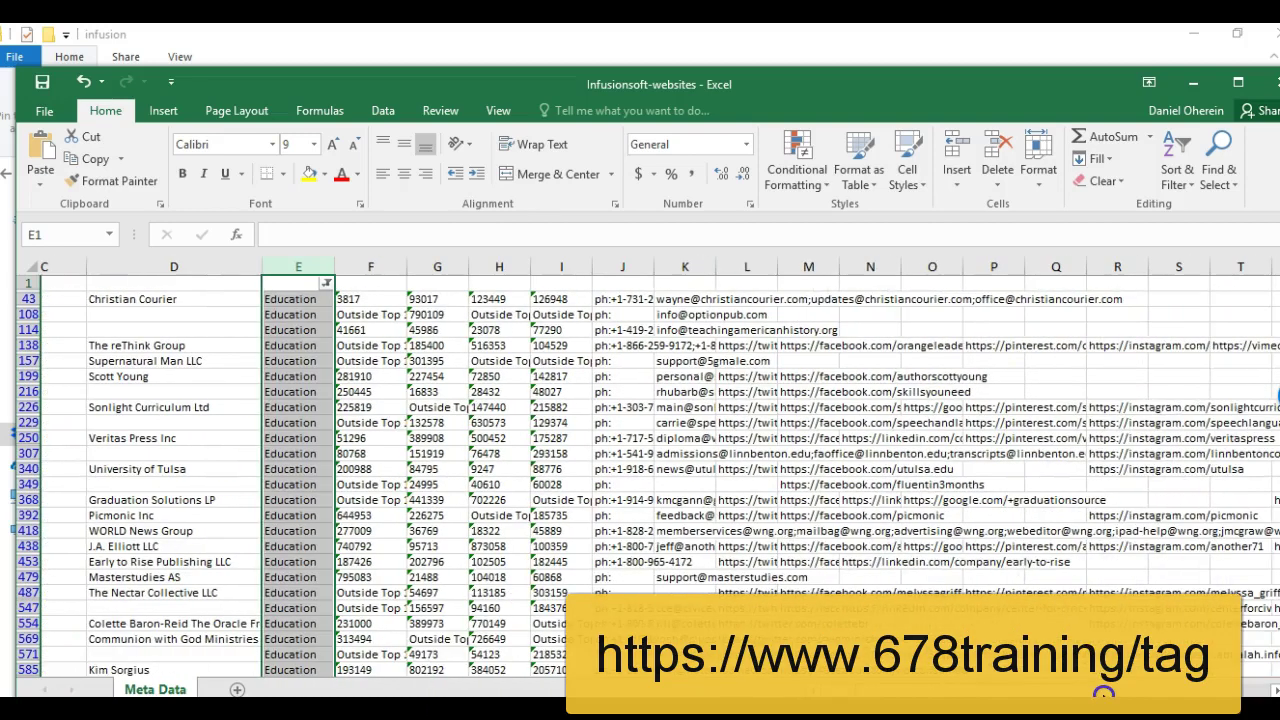
scroll(1103, 693, left, 1)
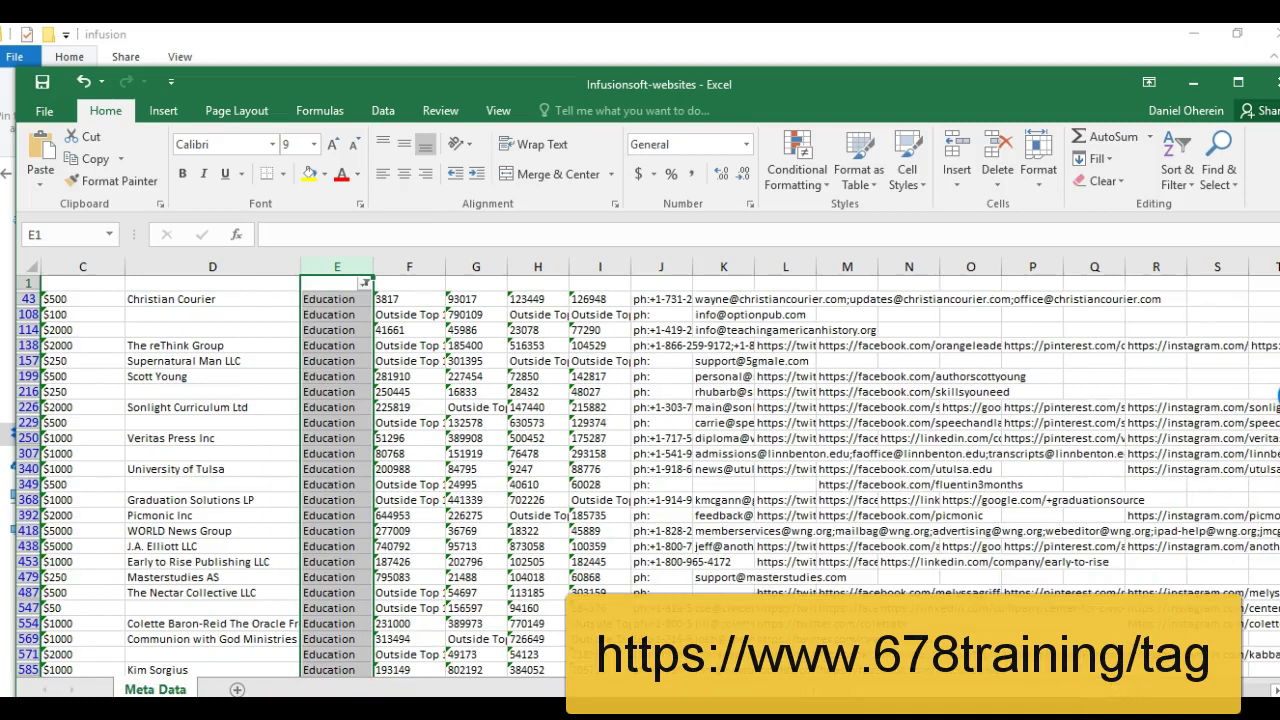
drag(1277, 398, 1277, 398)
click(1178, 170)
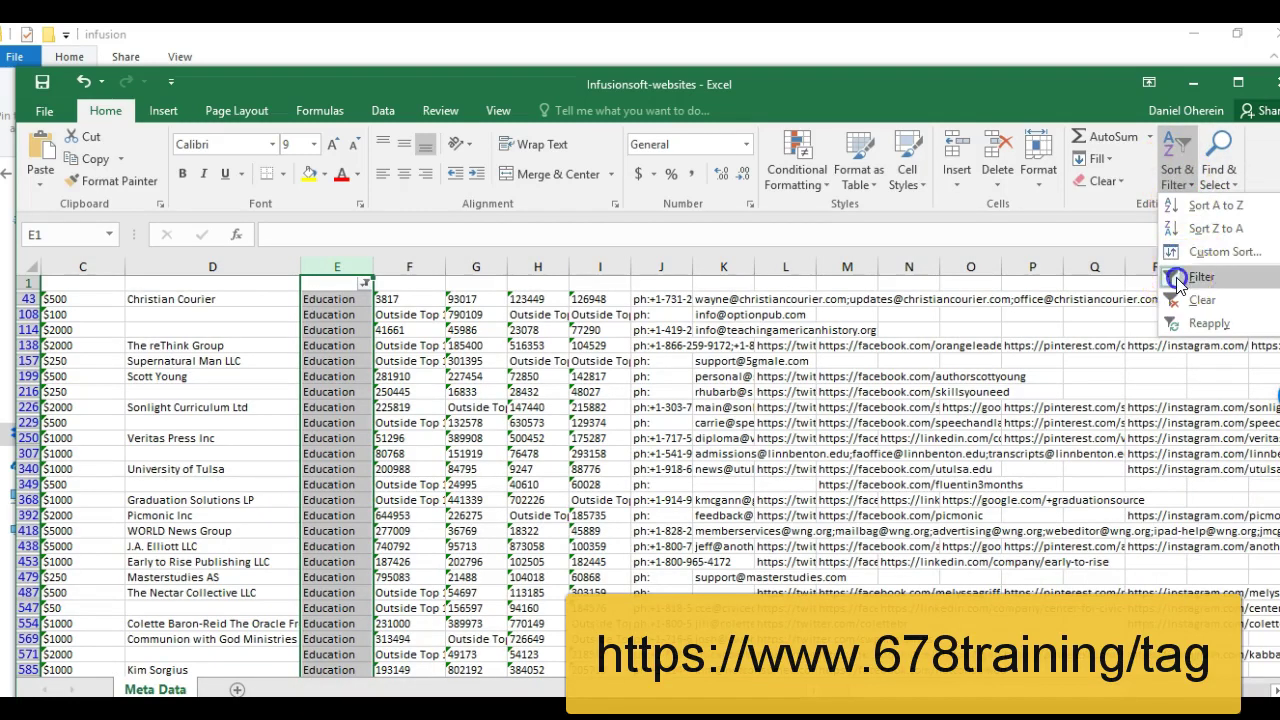
click(1190, 278)
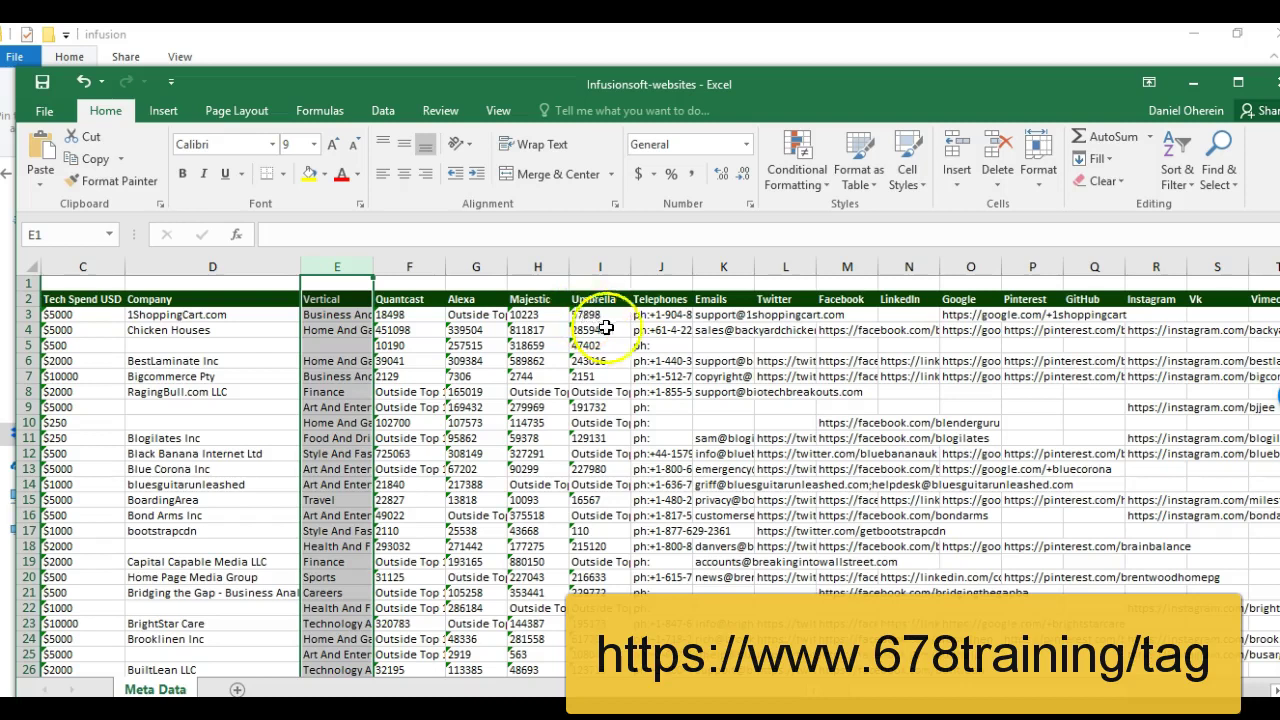
click(663, 265)
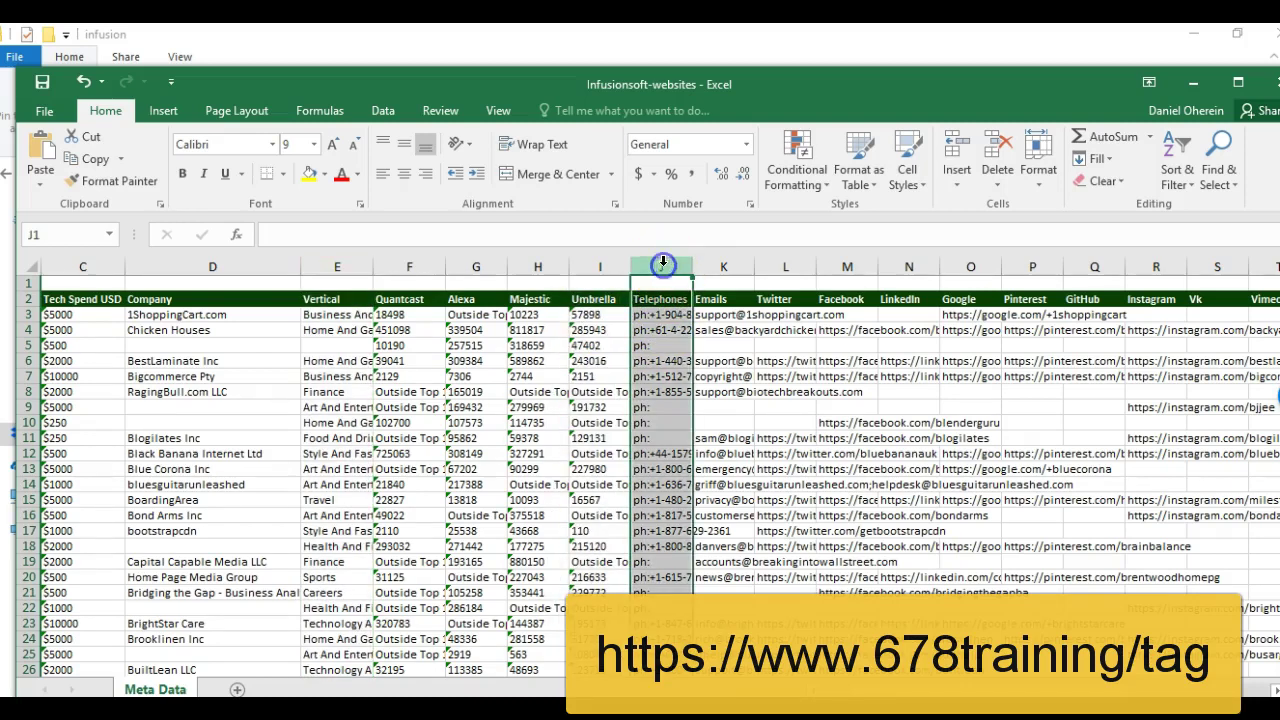
click(722, 268)
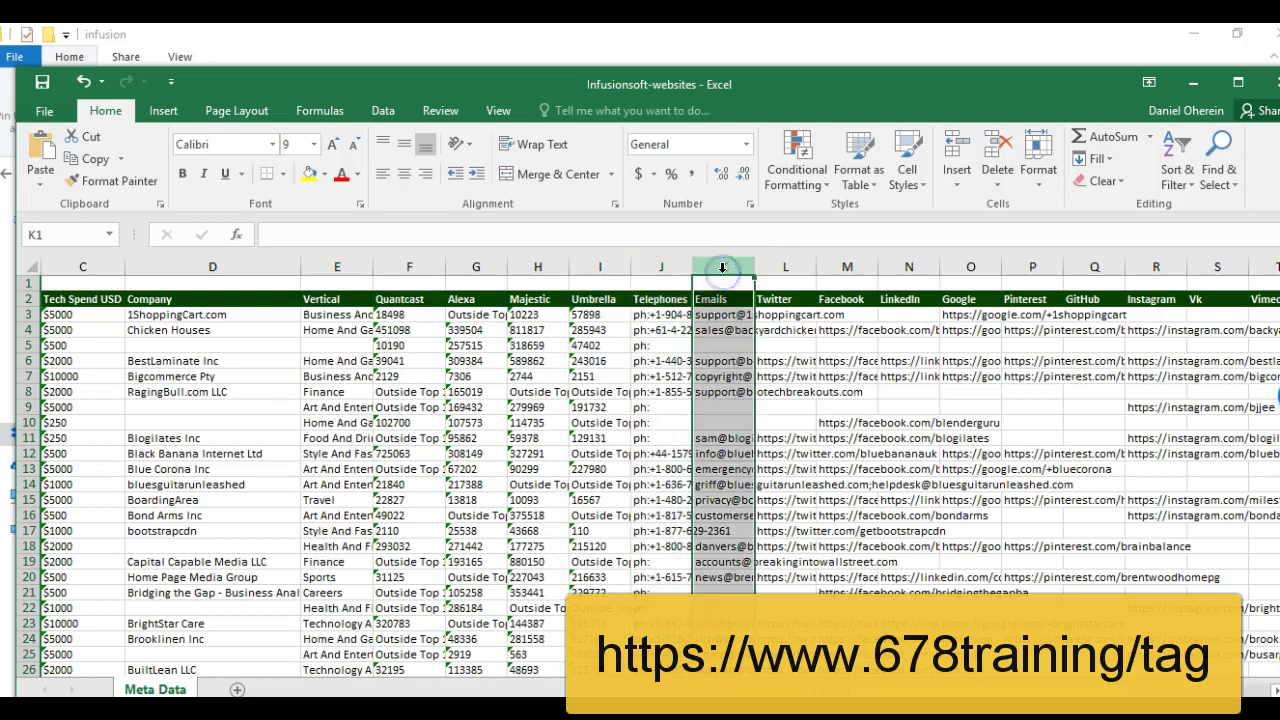
click(785, 267)
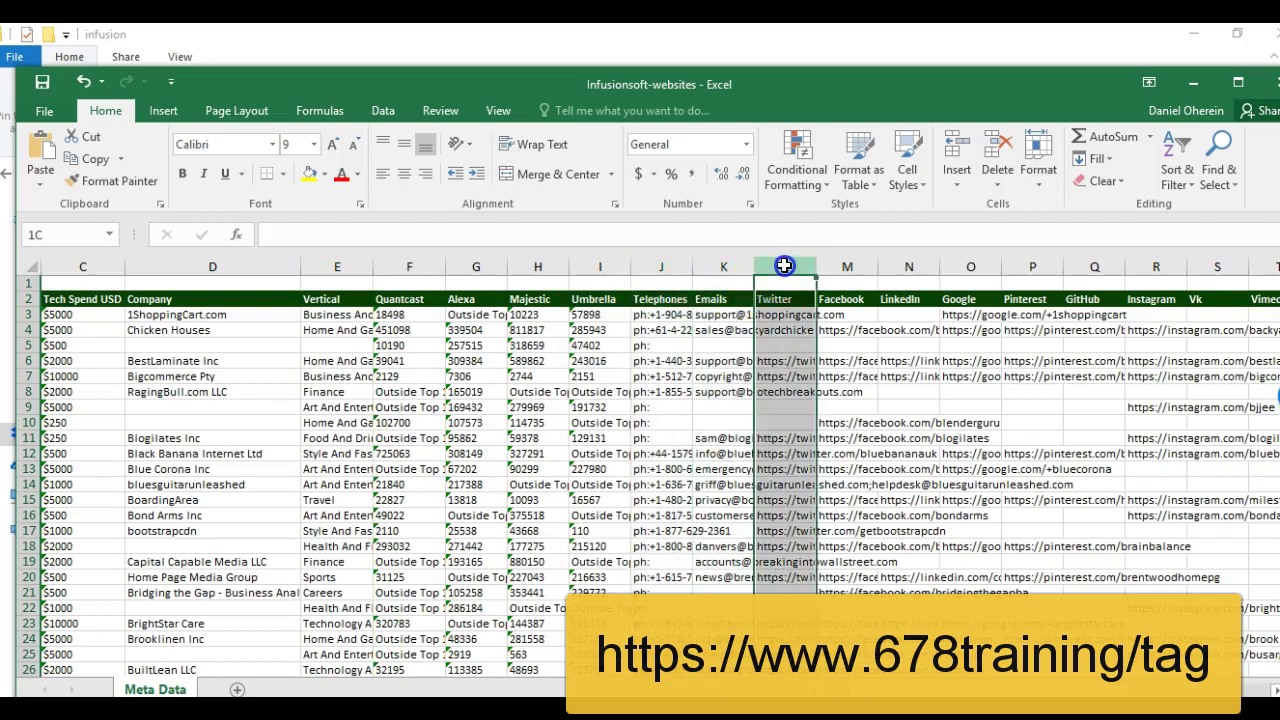
click(836, 267)
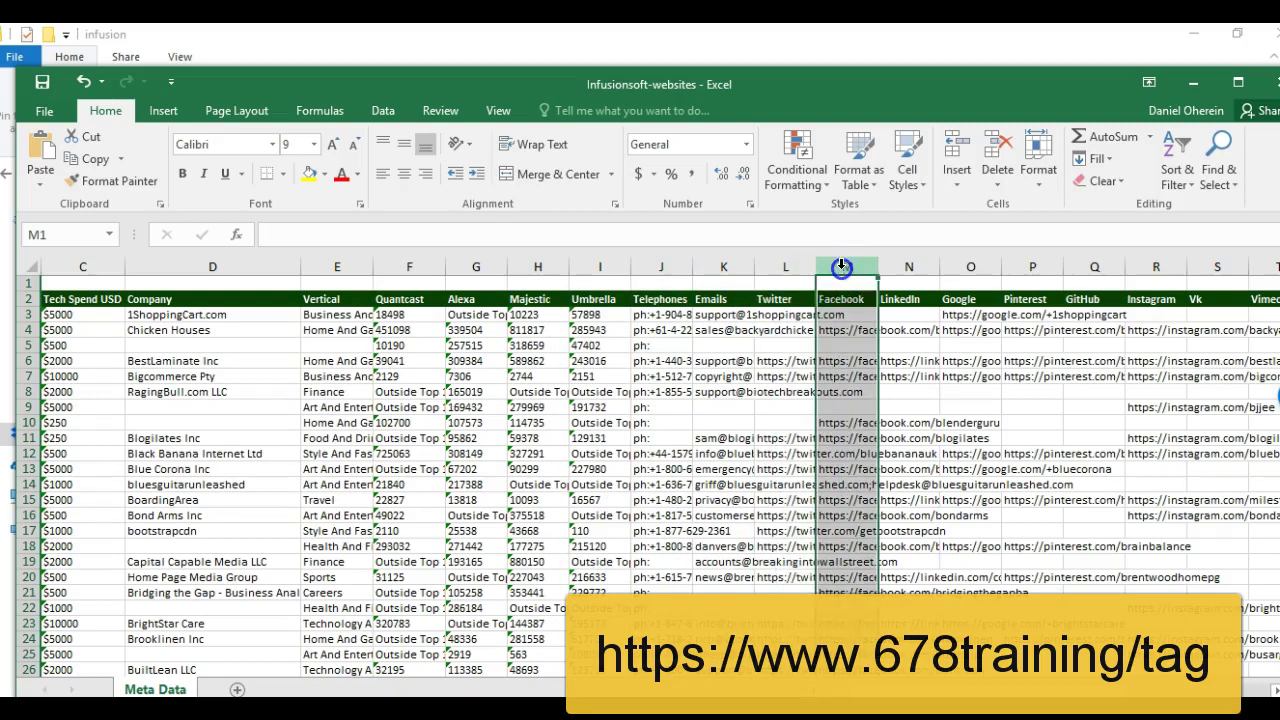
click(904, 268)
click(970, 268)
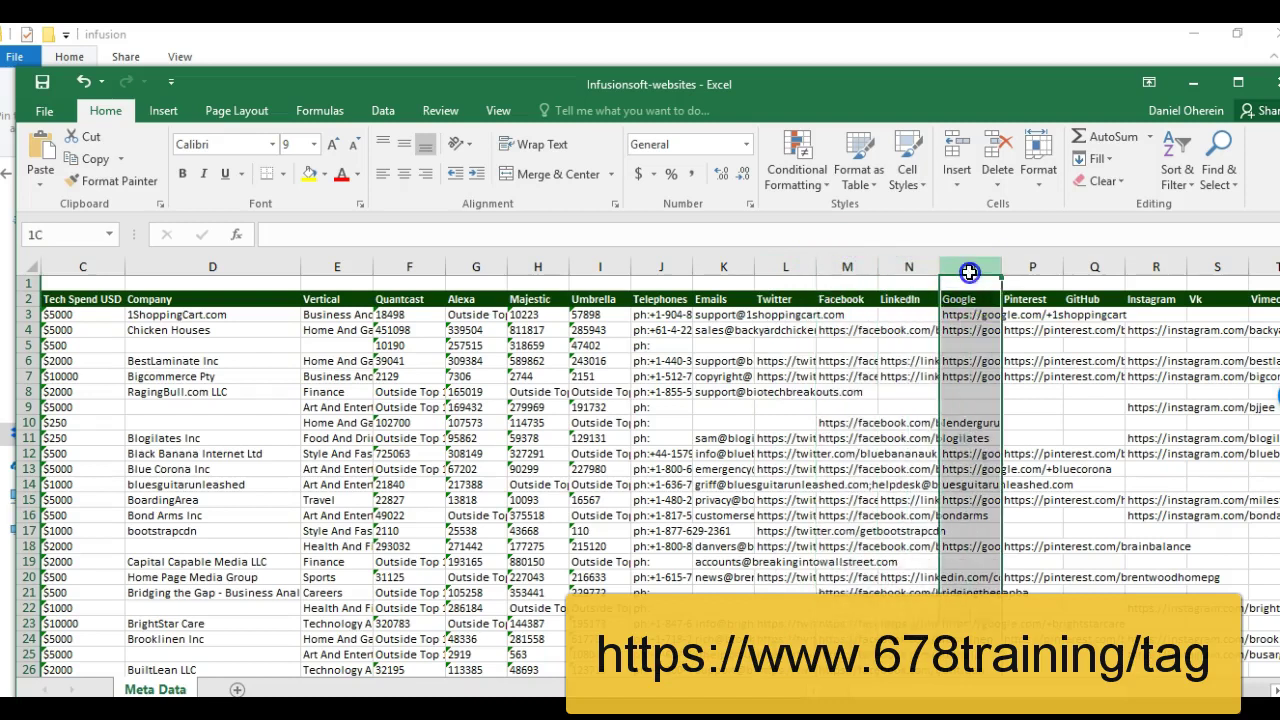
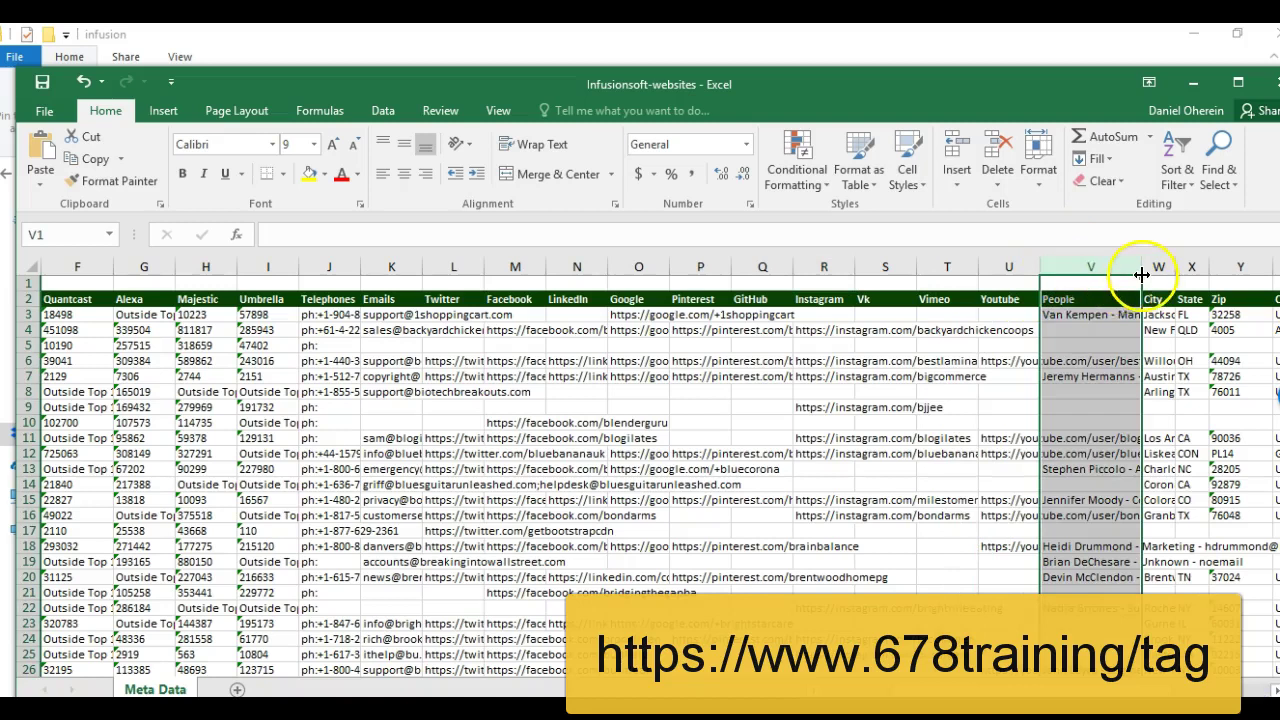
Widen the People column to 146 pixels and confirm the data ends at row 153667
drag(1143, 273, 1182, 275)
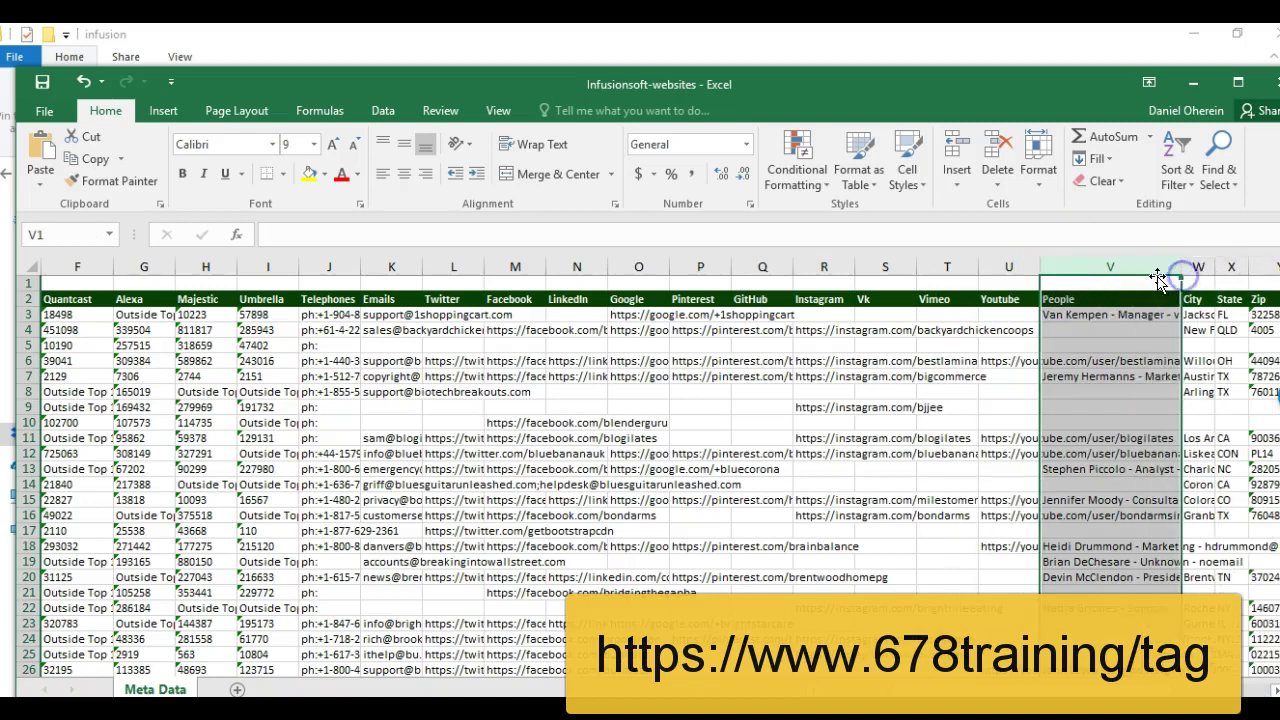
drag(1040, 270, 1016, 270)
drag(1276, 284, 1276, 305)
drag(1250, 690, 15, 670)
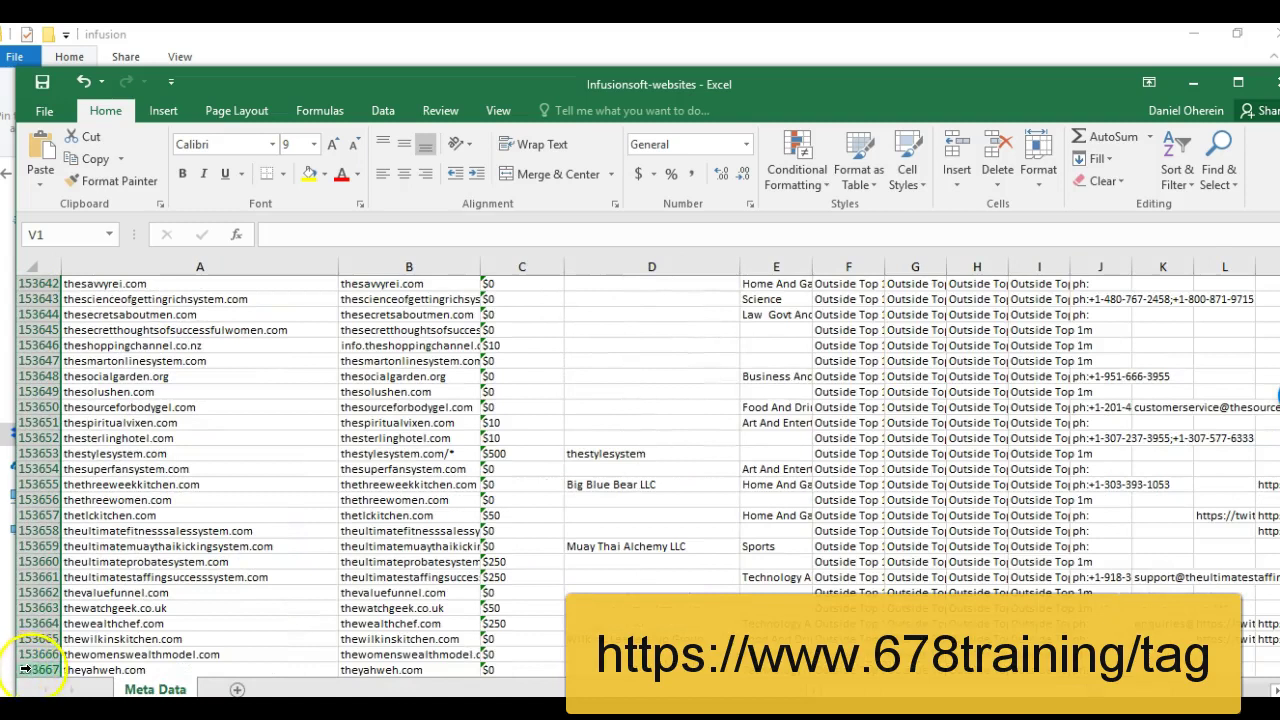
click(26, 669)
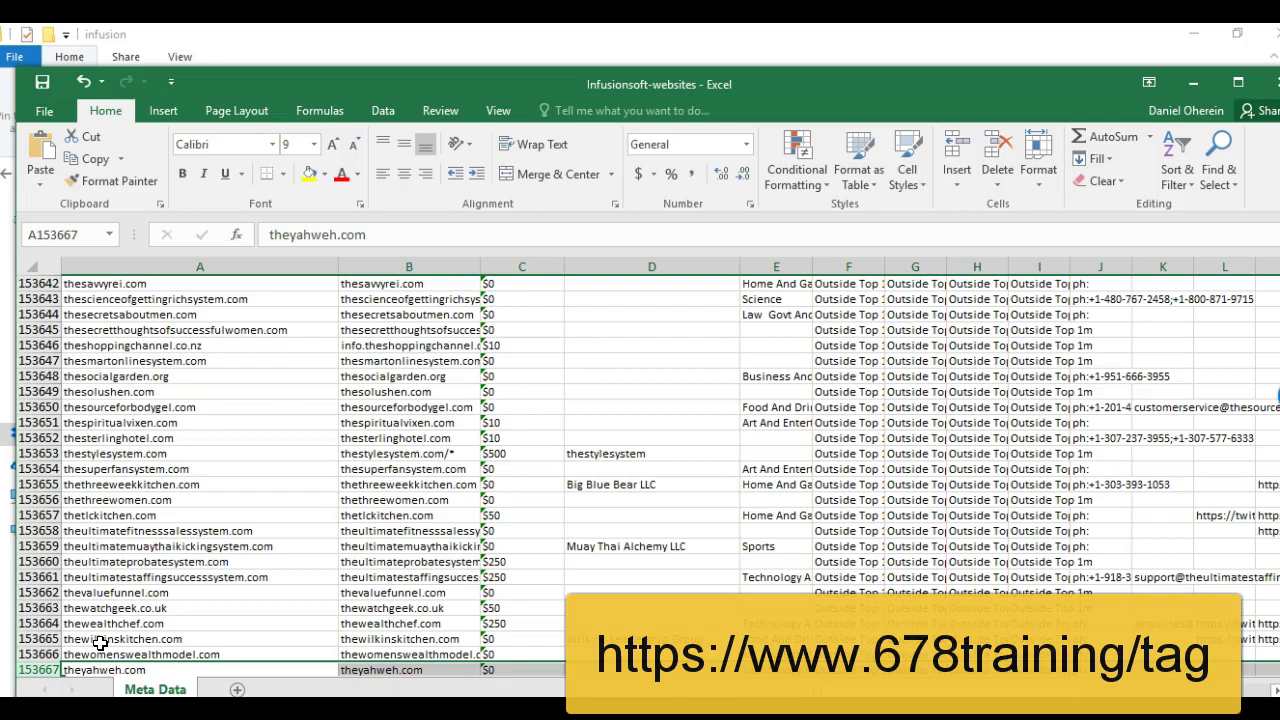
Close Excel and browse the infusion folder's Infusionsoft-custom-audience CSV files, numbered up to 58
key(alt+F4)
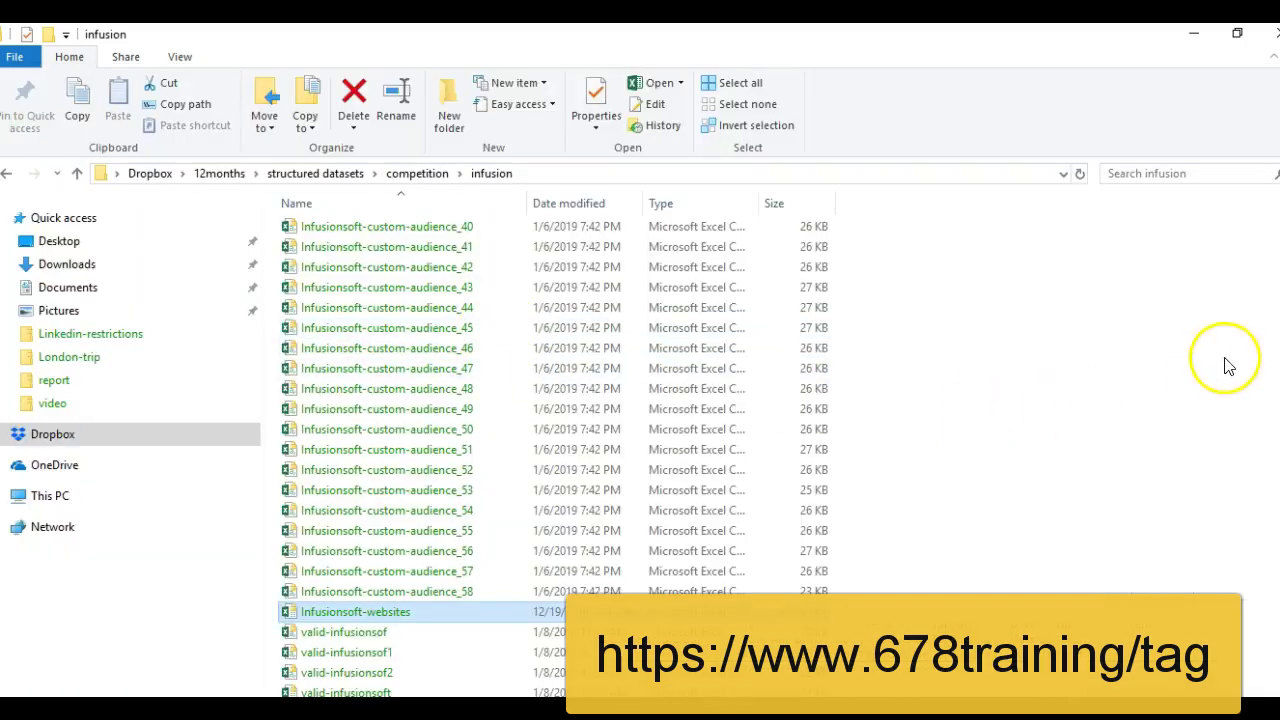
scroll(1150, 530, up, 4)
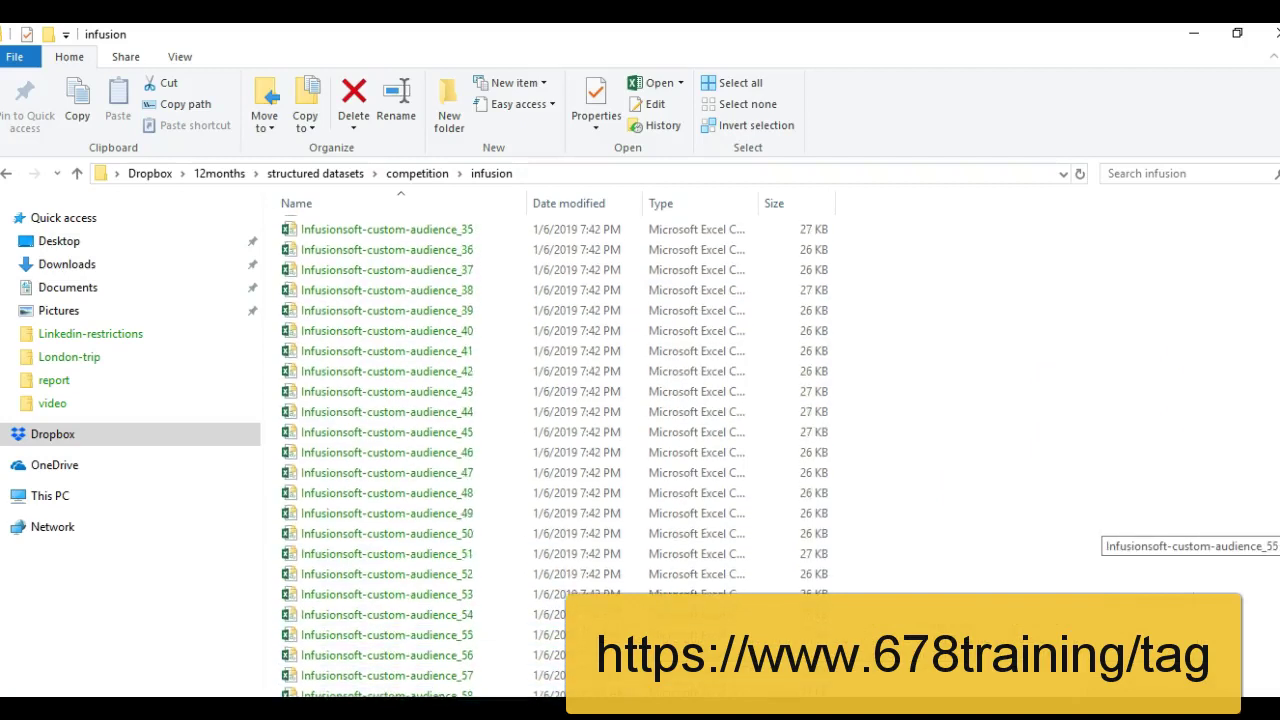
scroll(1150, 545, up, 1)
scroll(1150, 545, up, 10)
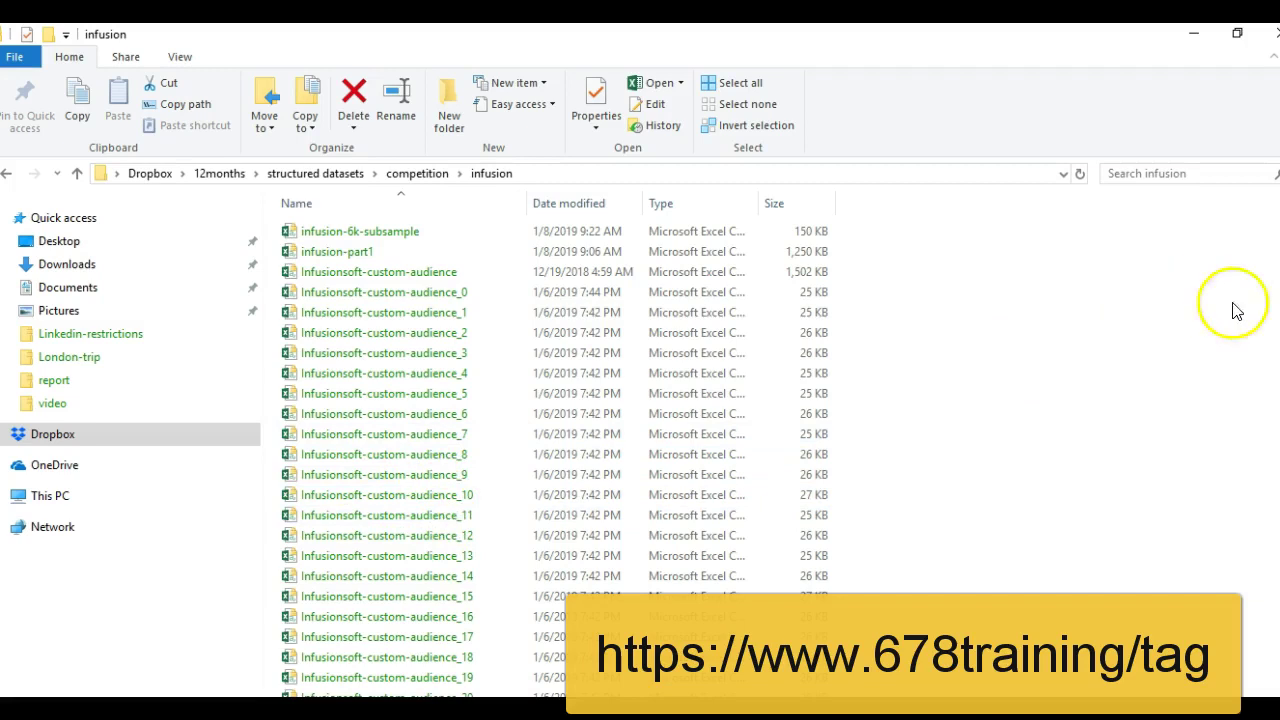
scroll(554, 457, down, 10)
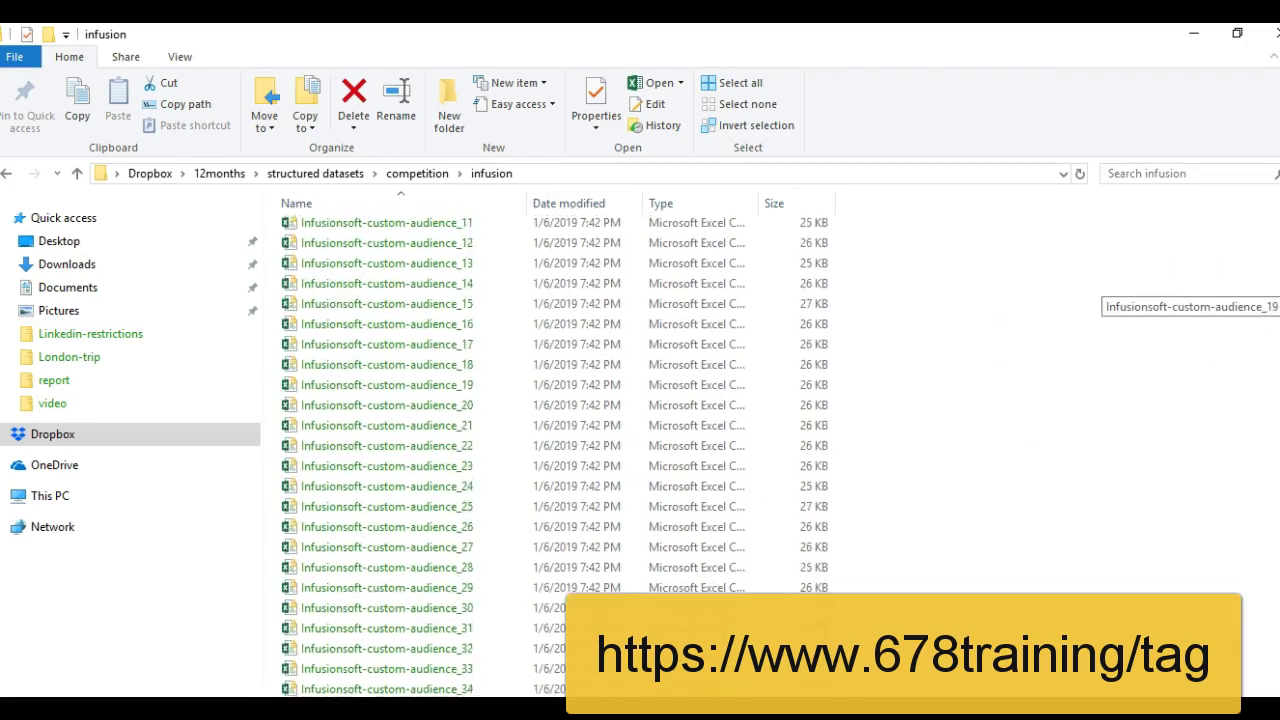
scroll(554, 457, down, 4)
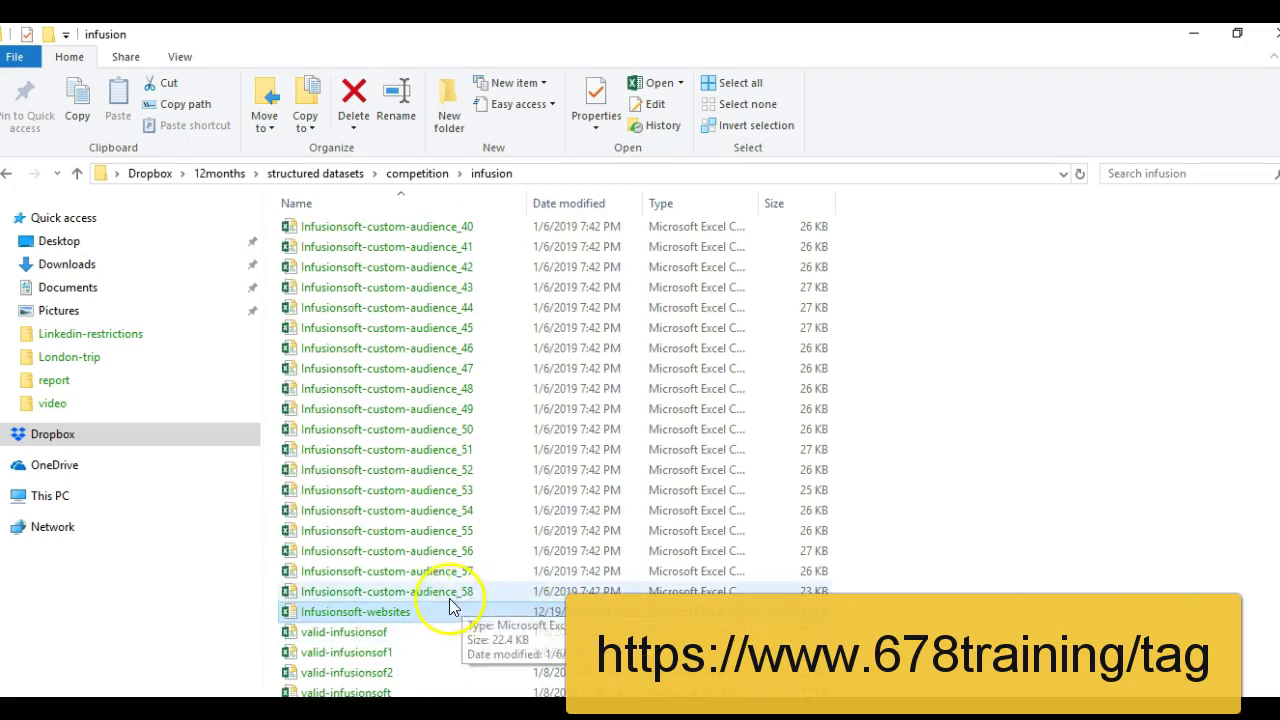
scroll(755, 541, up, 2)
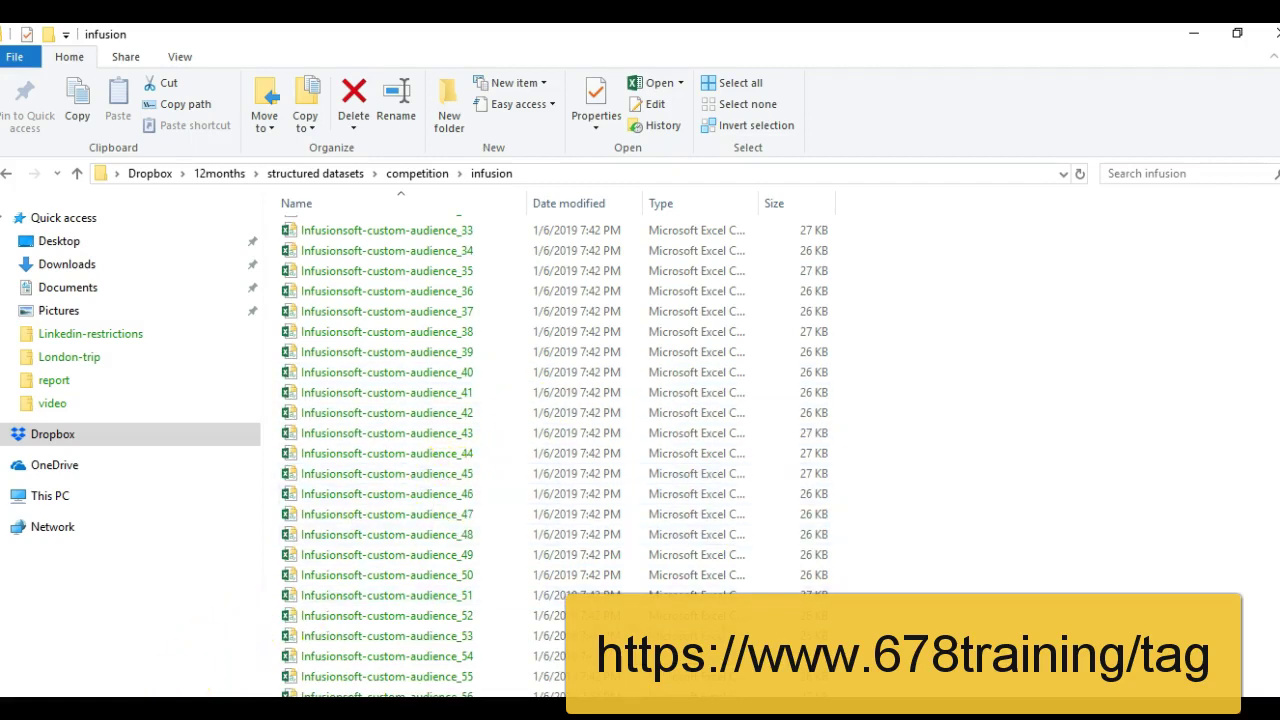
mouse_move(627, 715)
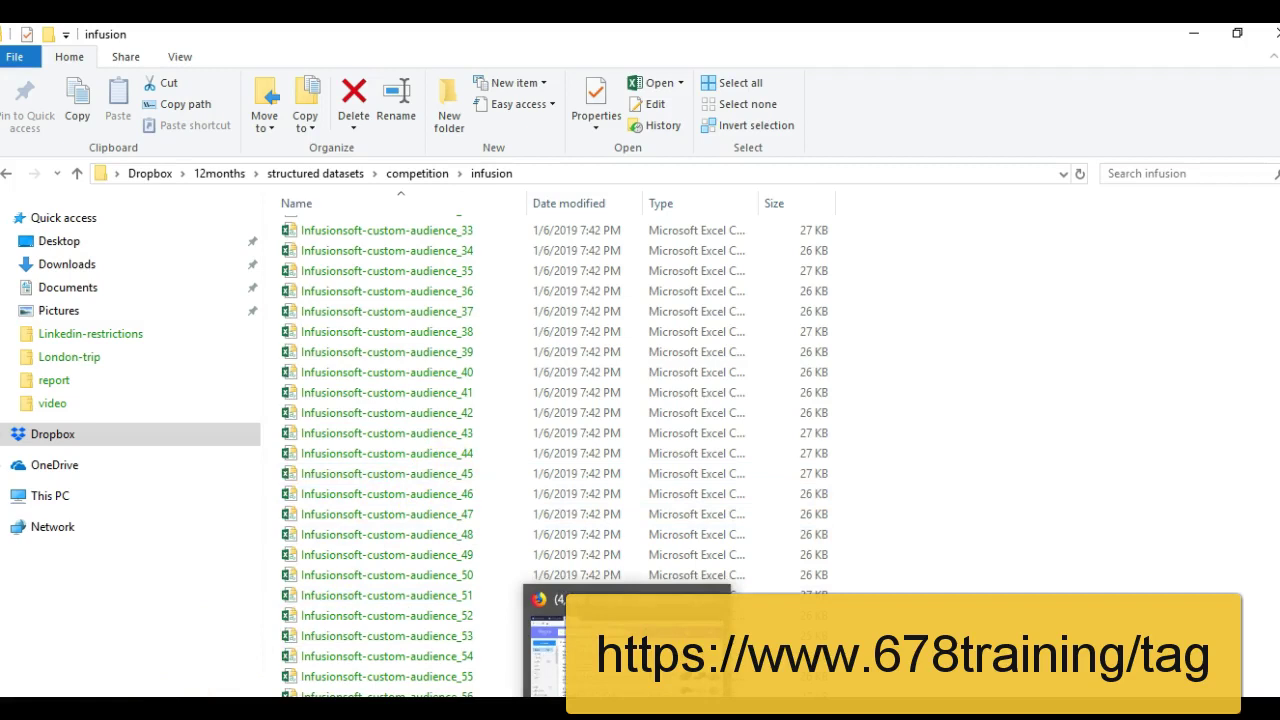
Switch to LinkedIn in Firefox and continue the ready contact import to the import-contacts page
click(627, 715)
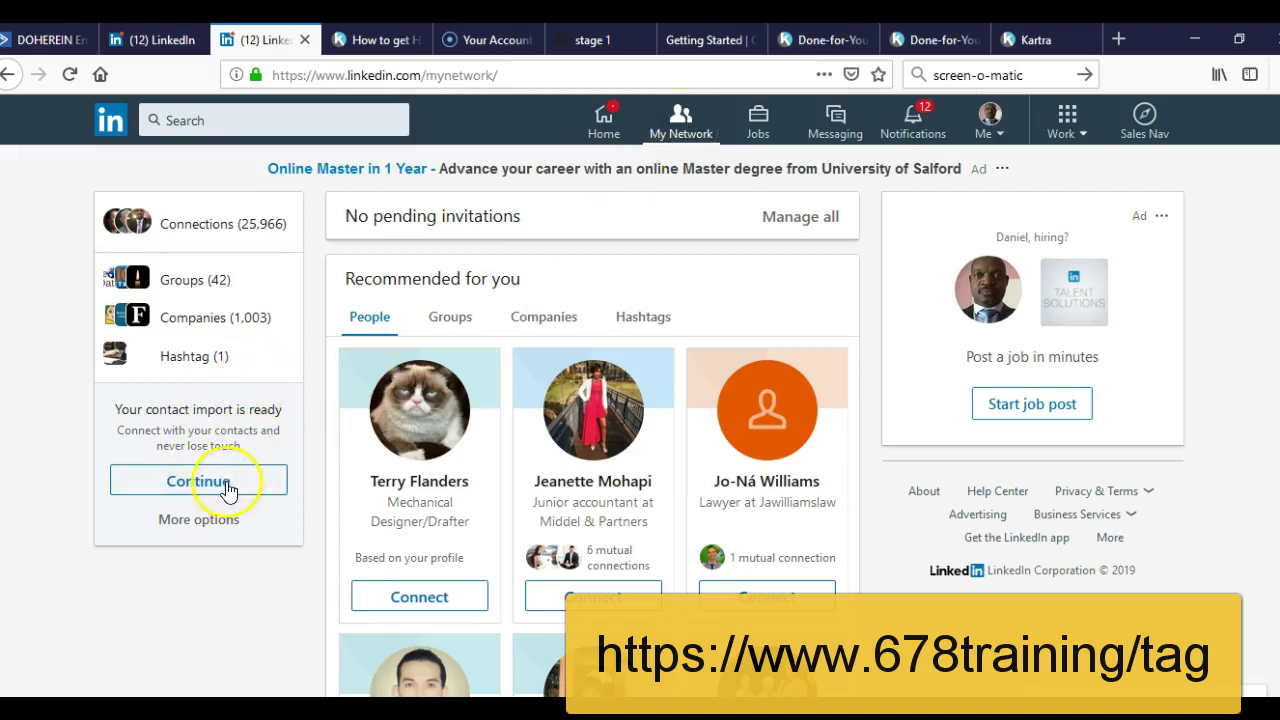
click(207, 522)
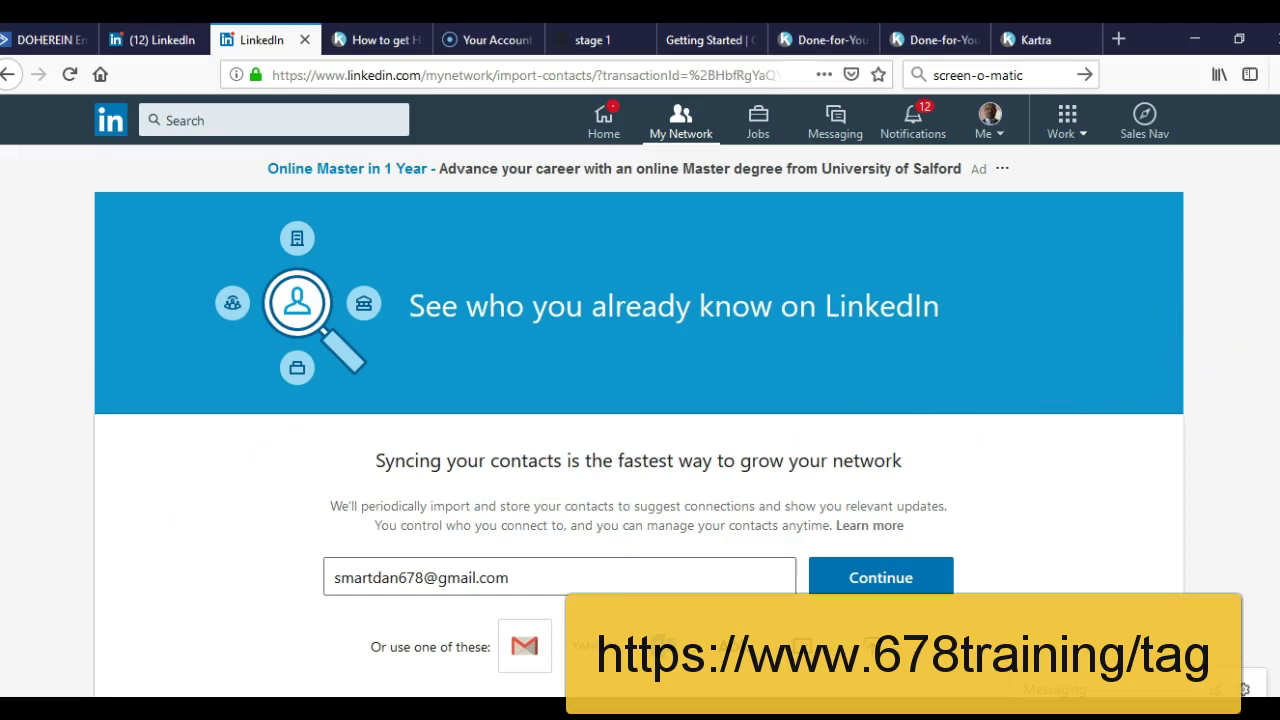
scroll(1266, 363, down, 2)
scroll(1266, 363, down, 1)
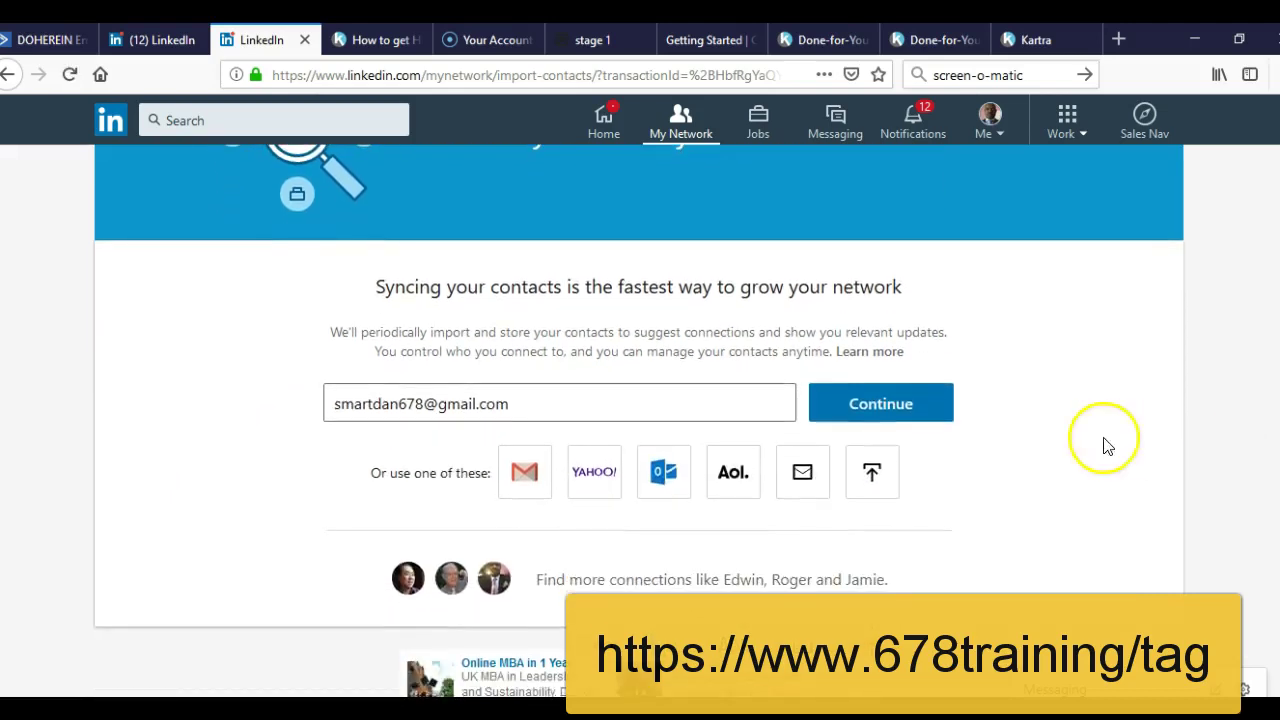
Upload Infusionsoft-custom-audience_30.csv from the Dropbox infusion folder as the contacts file
click(869, 473)
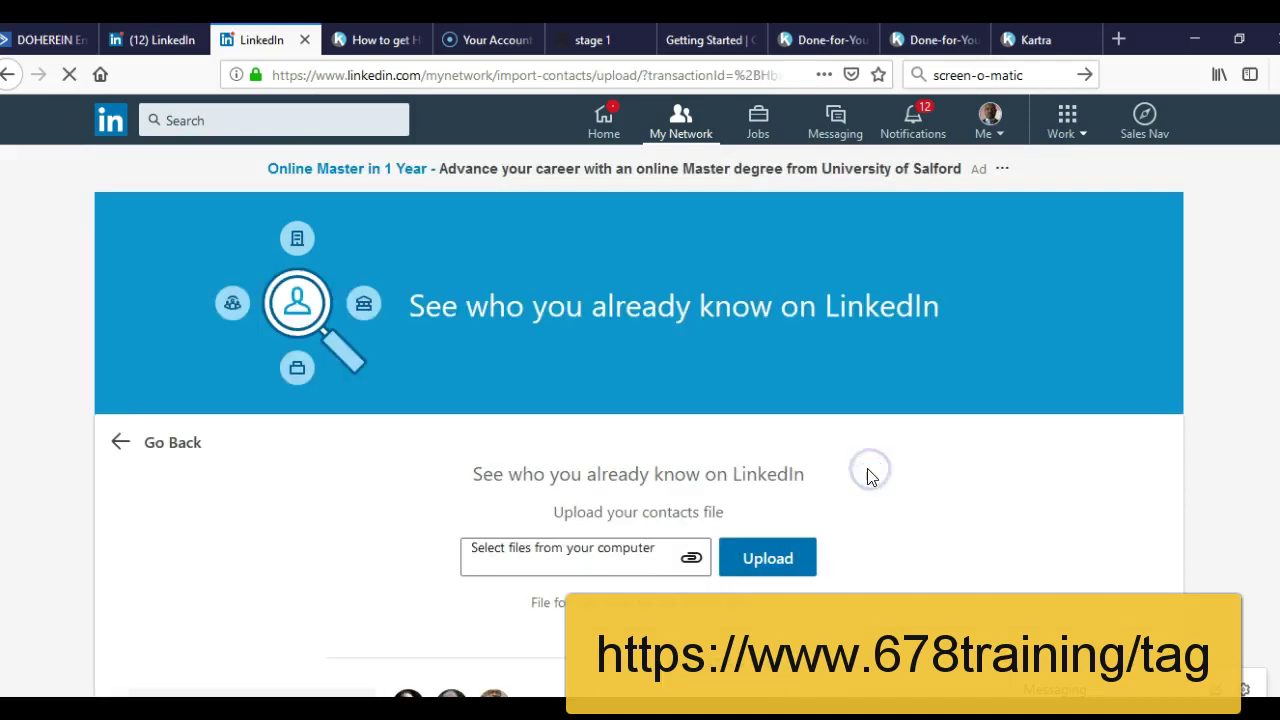
click(618, 551)
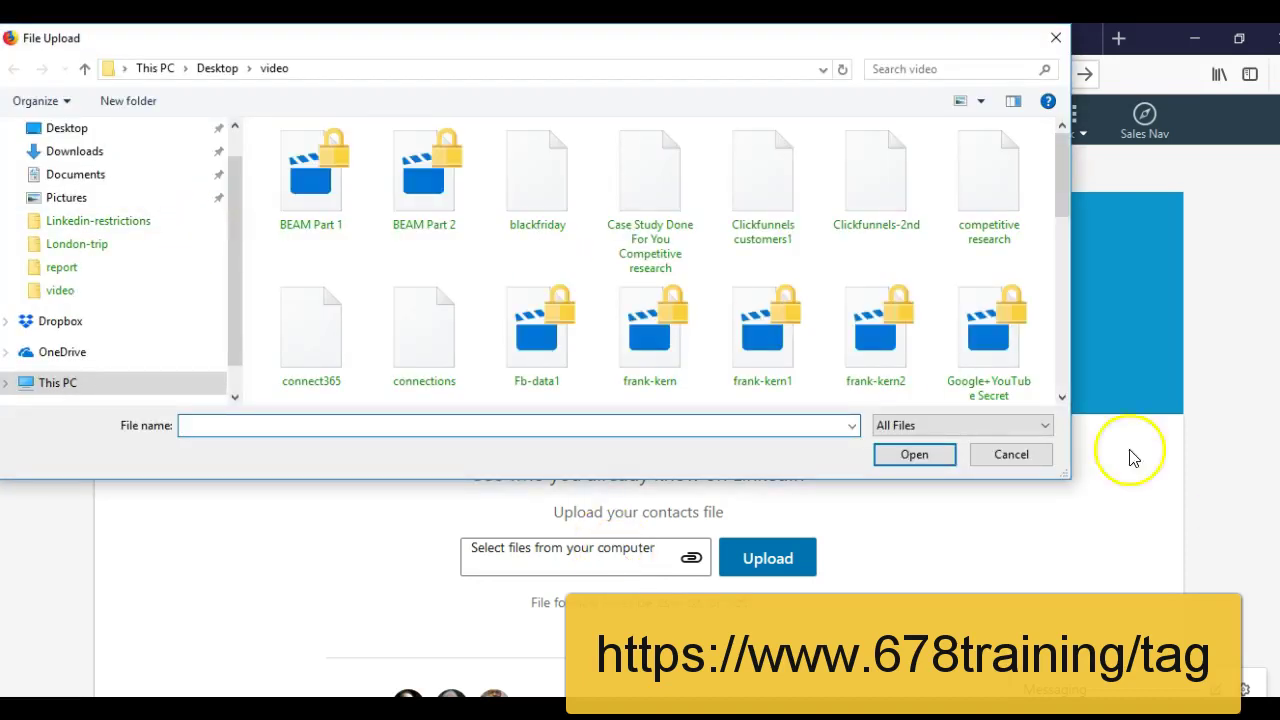
scroll(237, 230, up, 1)
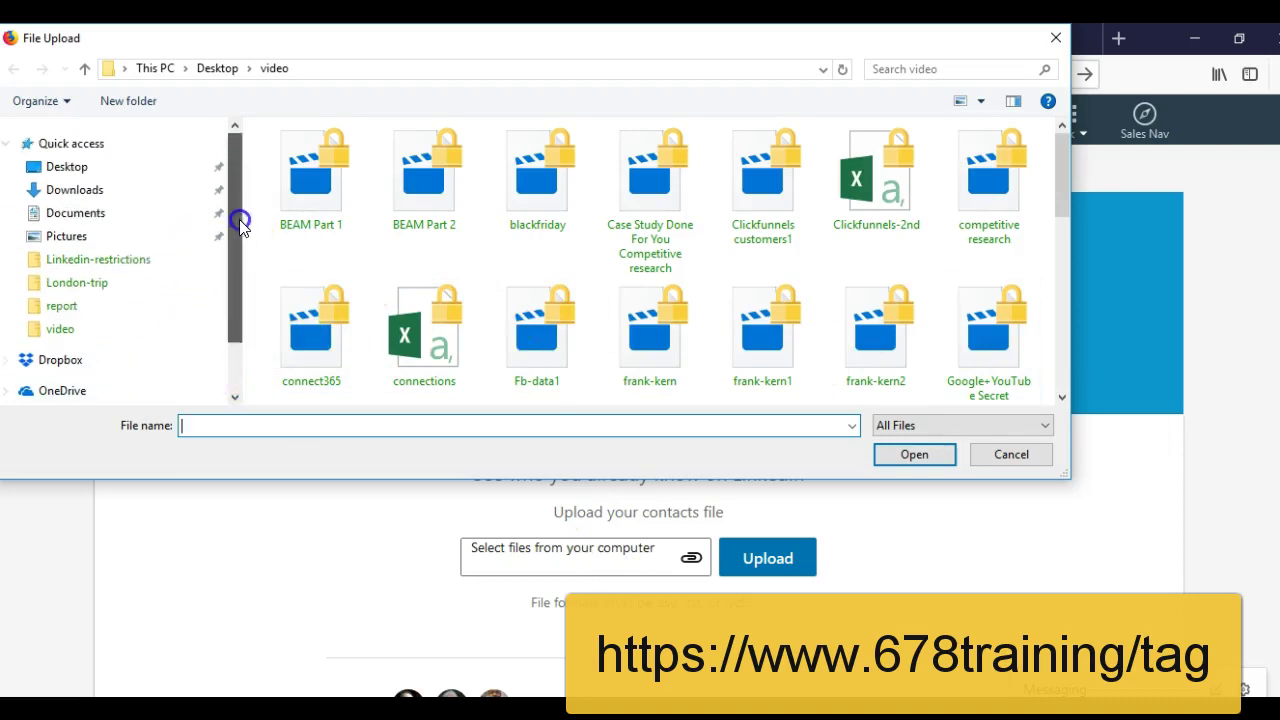
scroll(160, 150, down, 1)
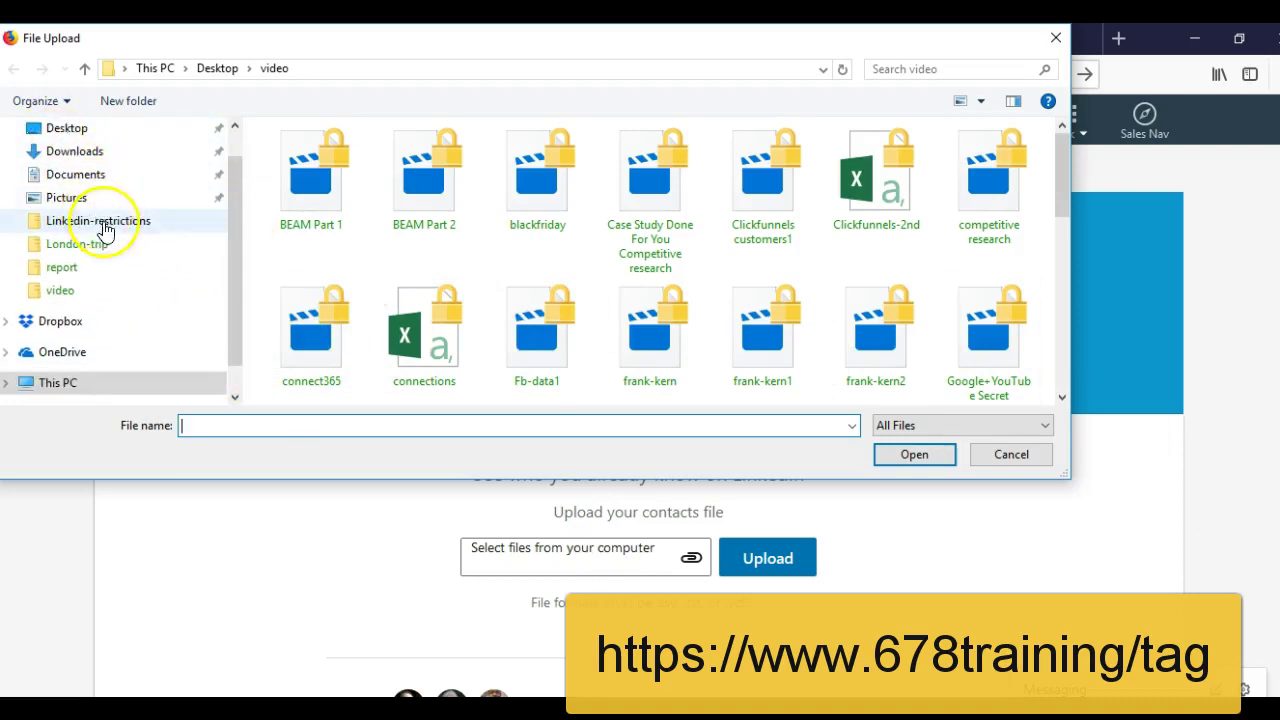
click(52, 321)
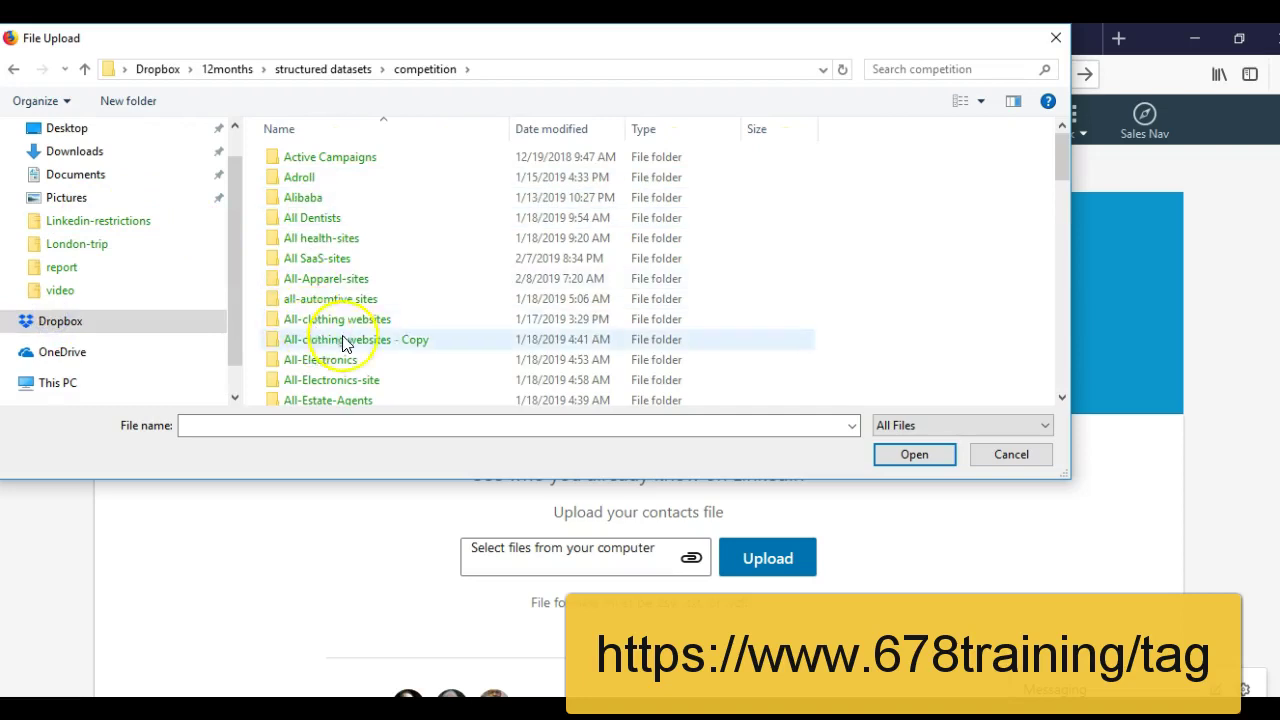
drag(1060, 166, 1061, 271)
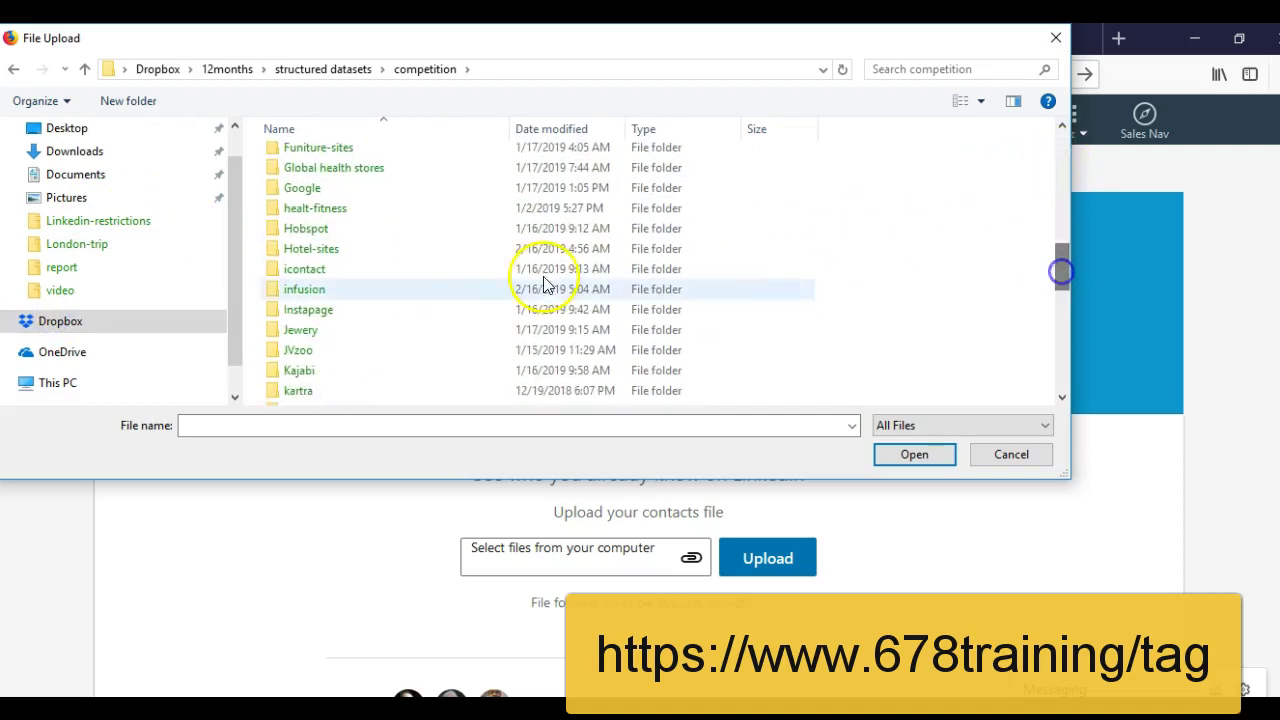
double_click(300, 289)
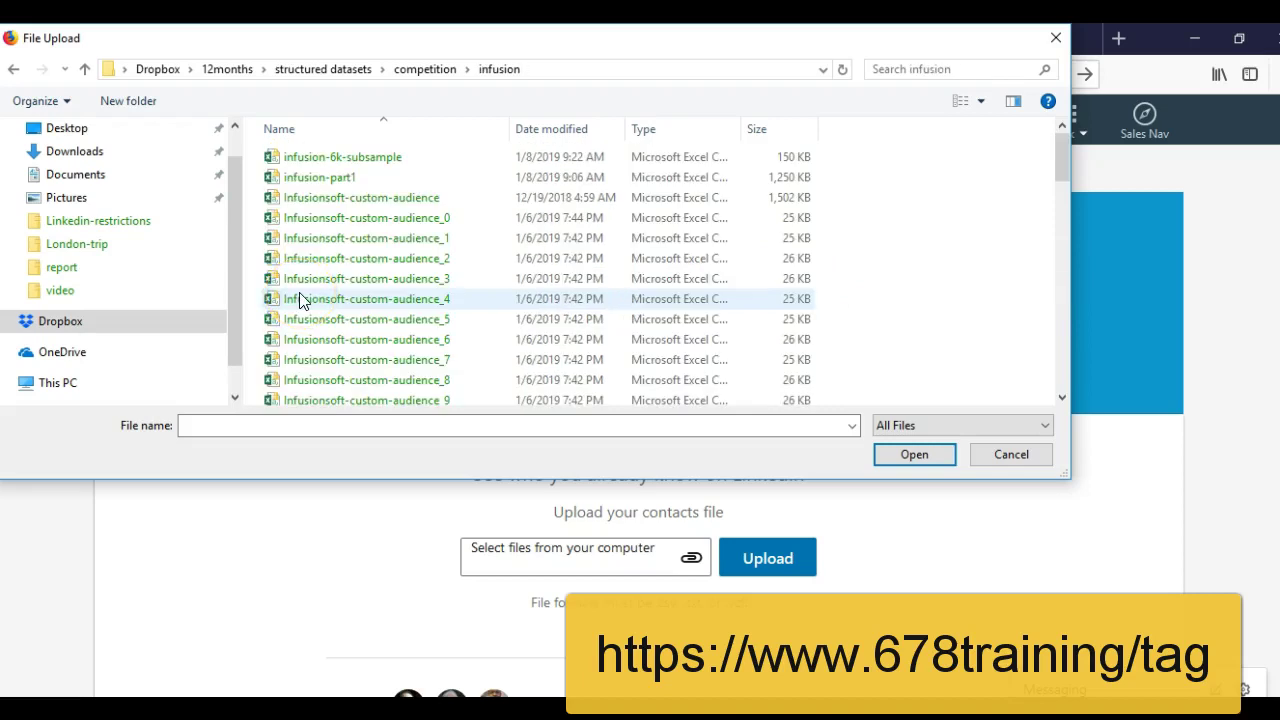
drag(1062, 158, 1082, 253)
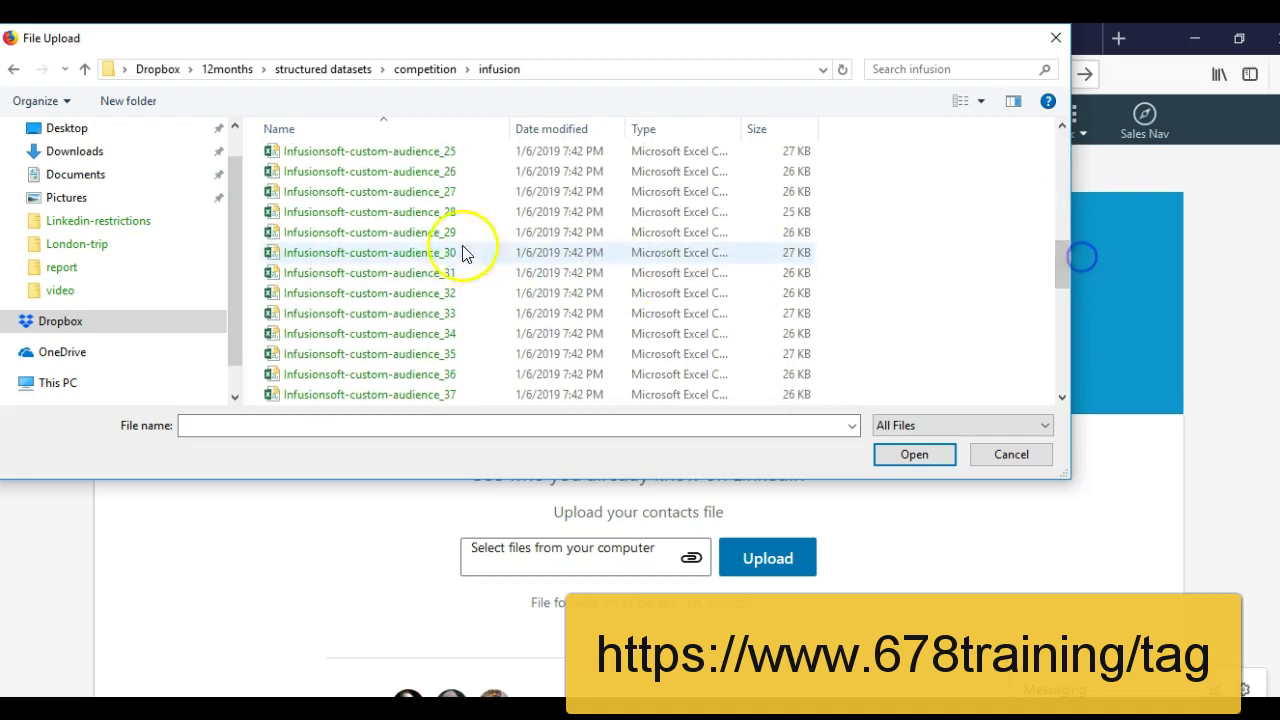
click(381, 254)
click(912, 456)
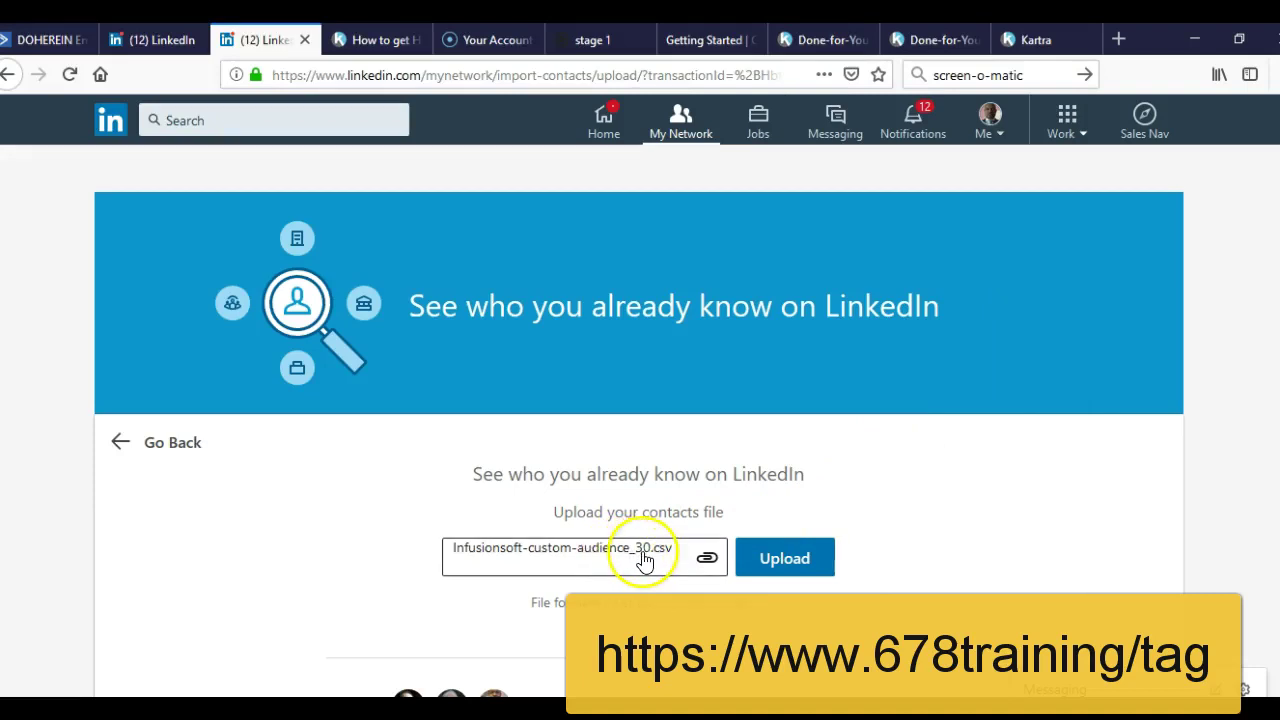
click(789, 558)
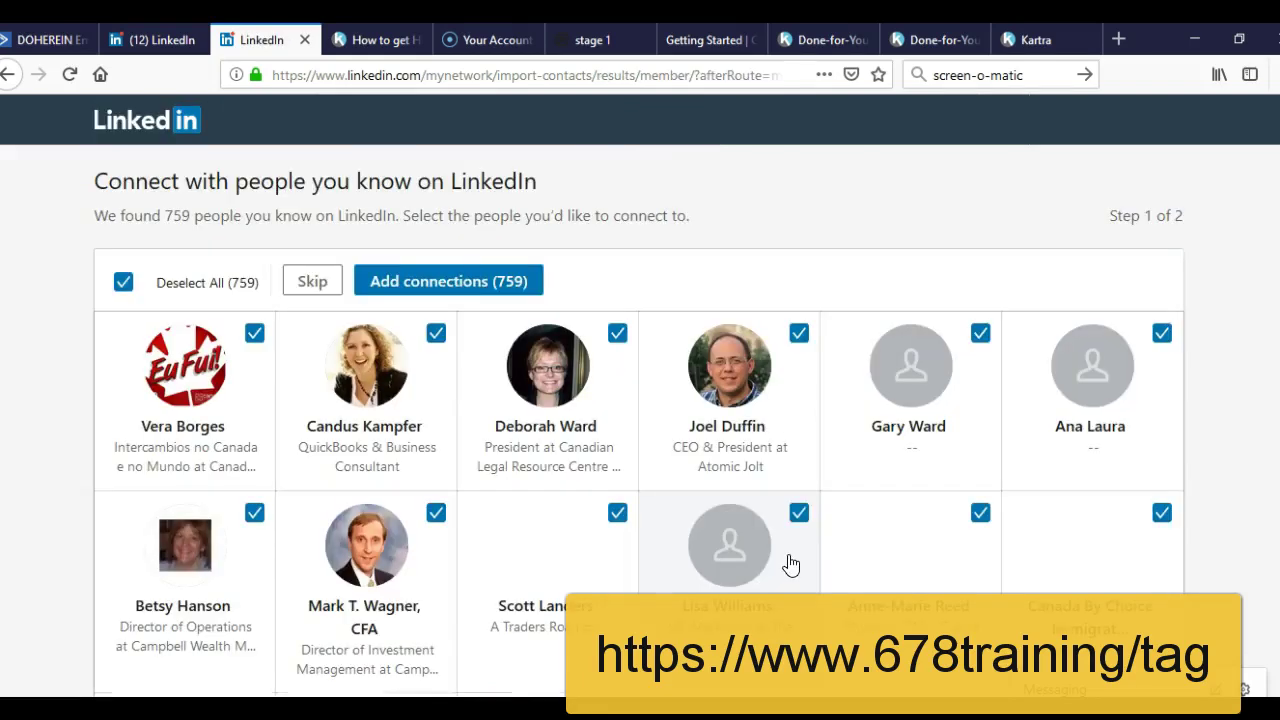
Keep all 759 found people checked and add them as connections
click(793, 552)
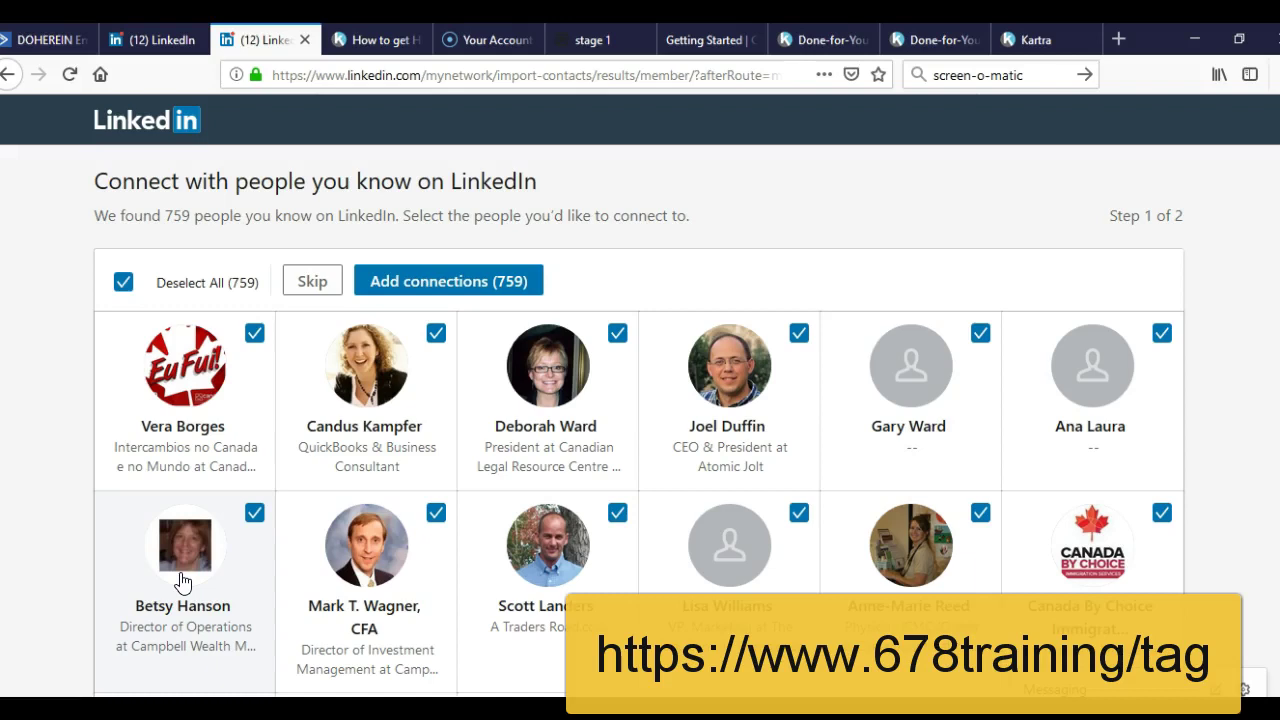
click(195, 563)
click(414, 282)
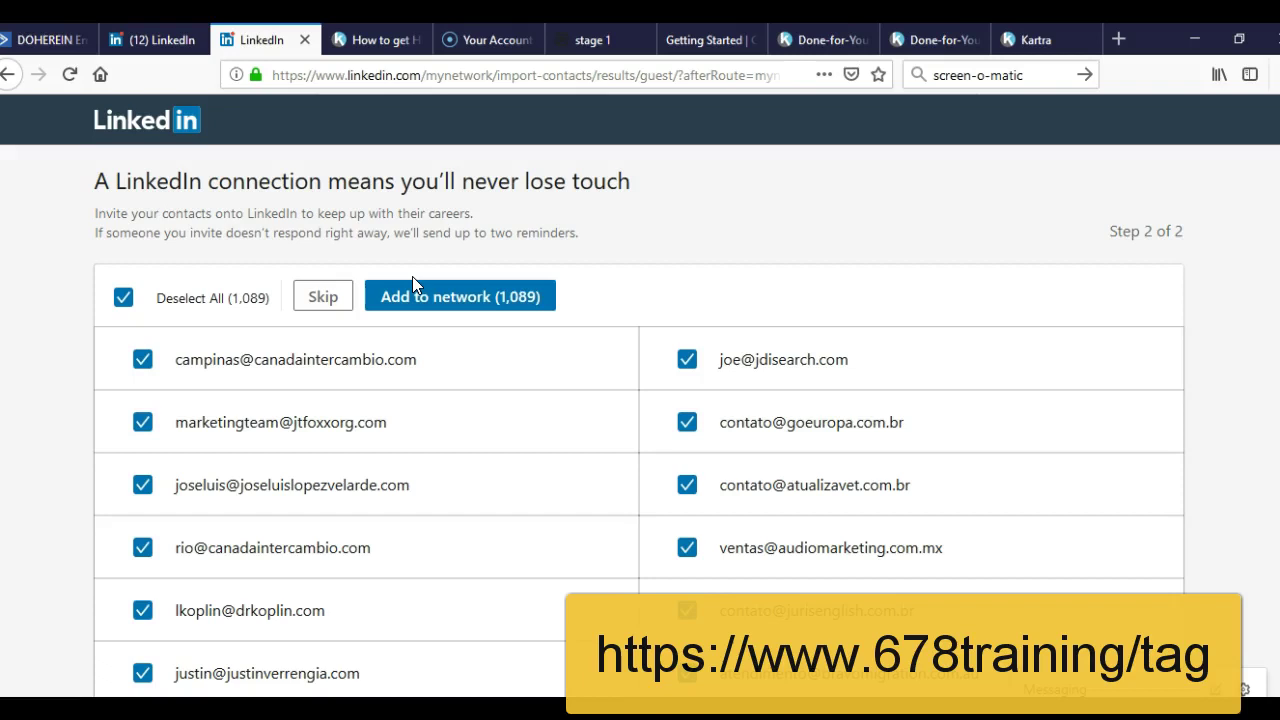
click(422, 288)
scroll(1270, 445, down, 7)
scroll(1277, 445, down, 4)
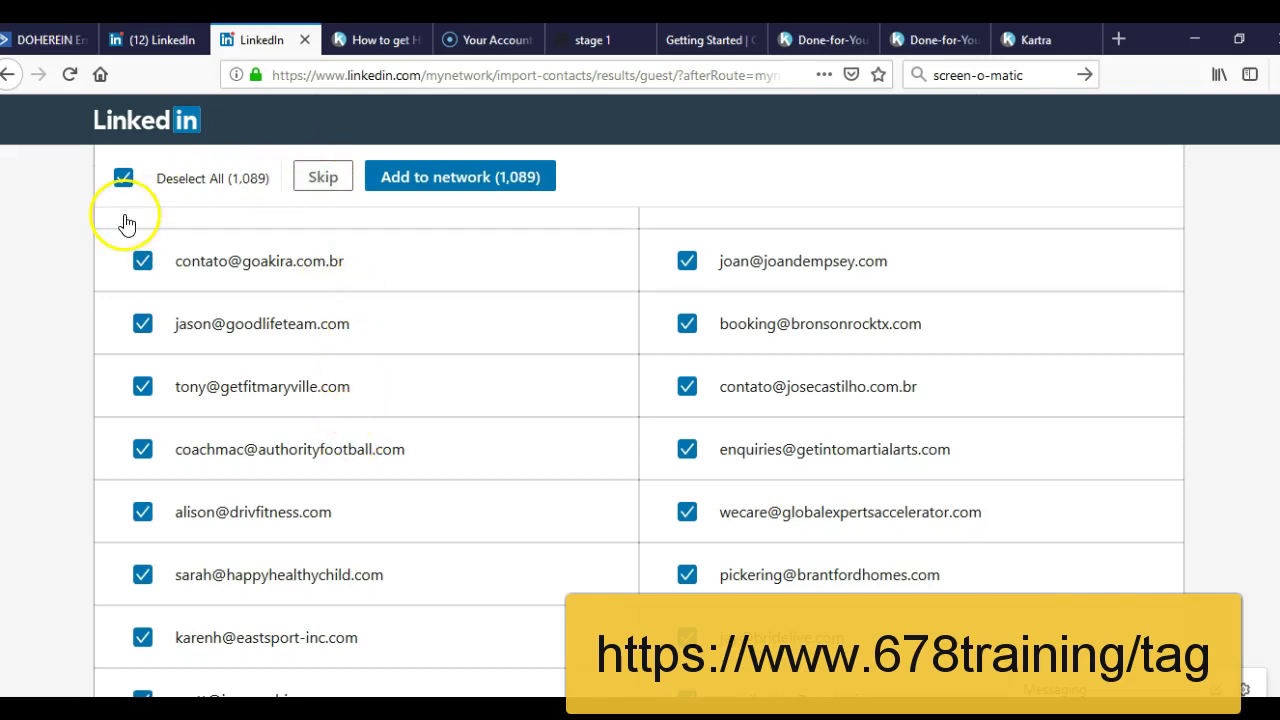
click(123, 180)
Deselect all email contacts and skip inviting them to finish the invitation flow
click(300, 180)
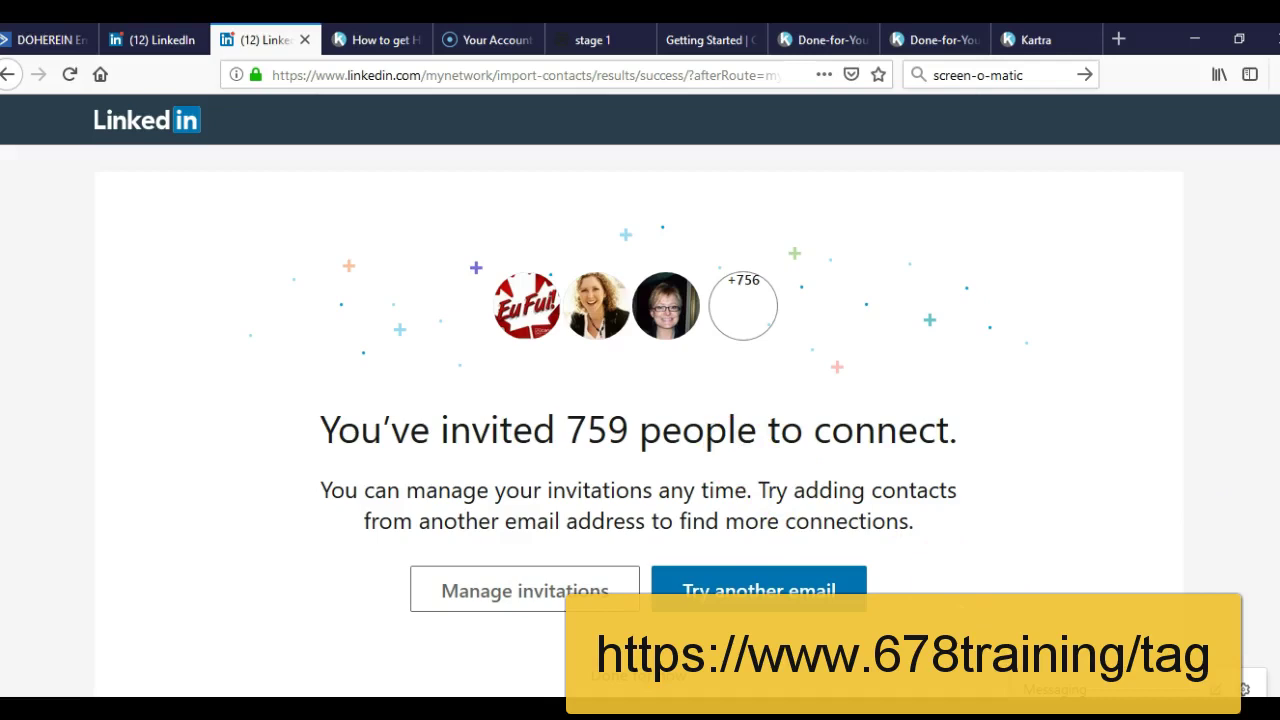
scroll(640, 378, down, 2)
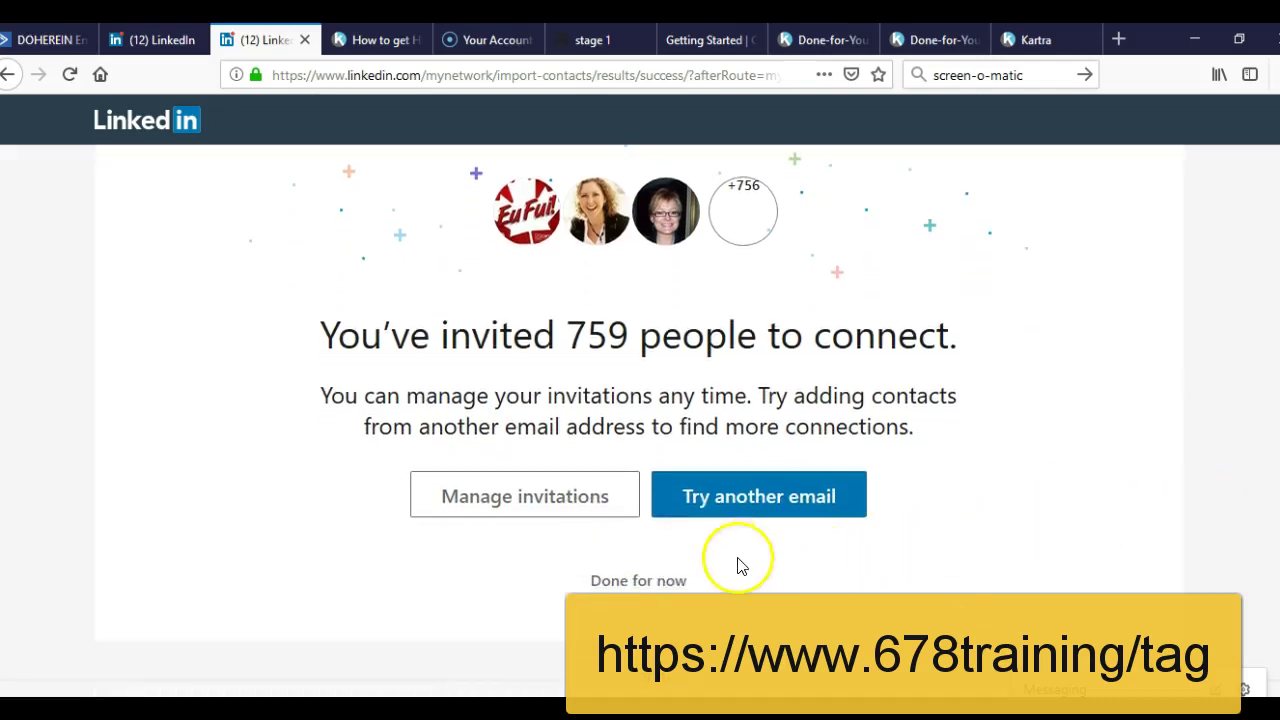
click(630, 583)
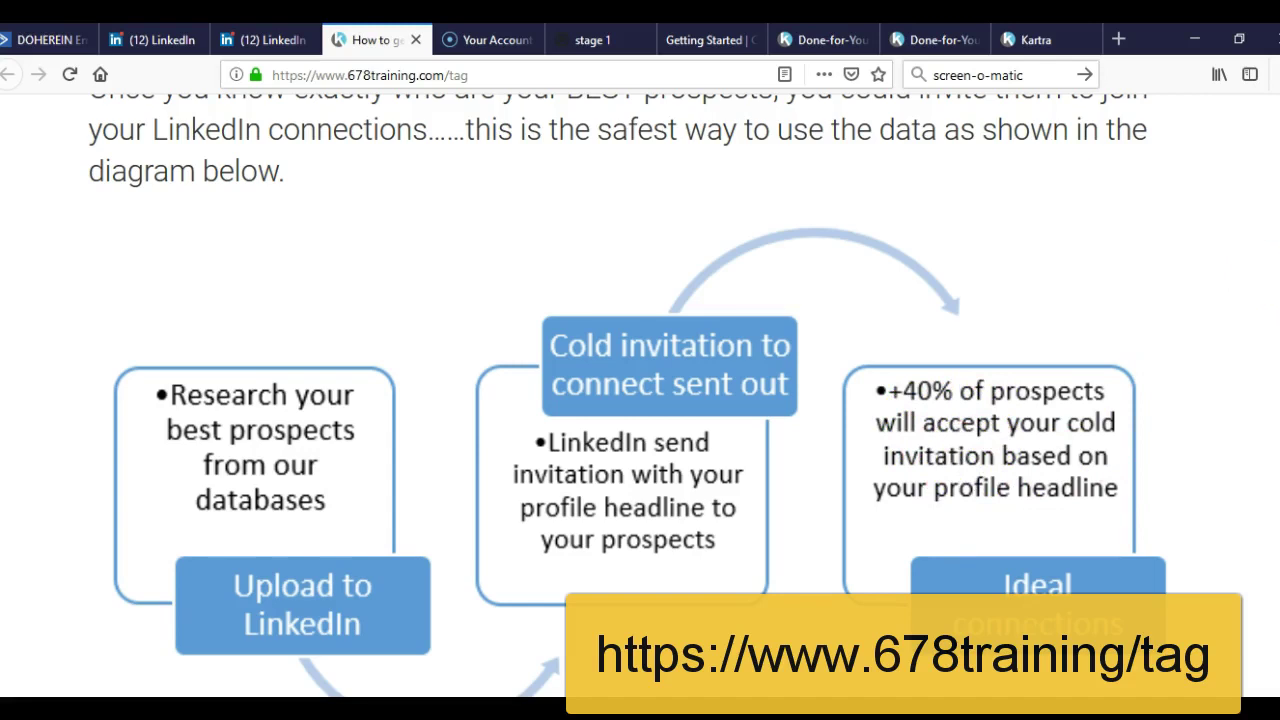
Read the 678training.com article's sample invitation, then return to the LinkedIn My Network tab
scroll(1173, 521, down, 3)
scroll(1173, 521, down, 10)
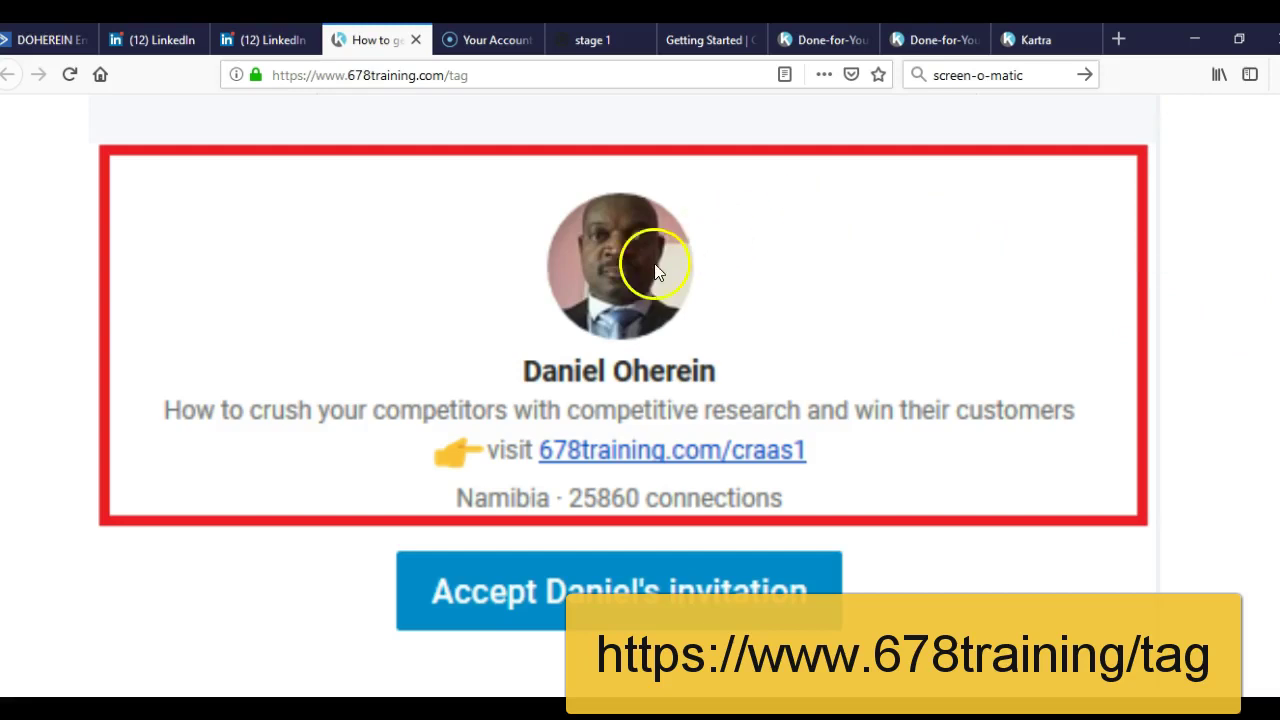
scroll(629, 396, down, 3)
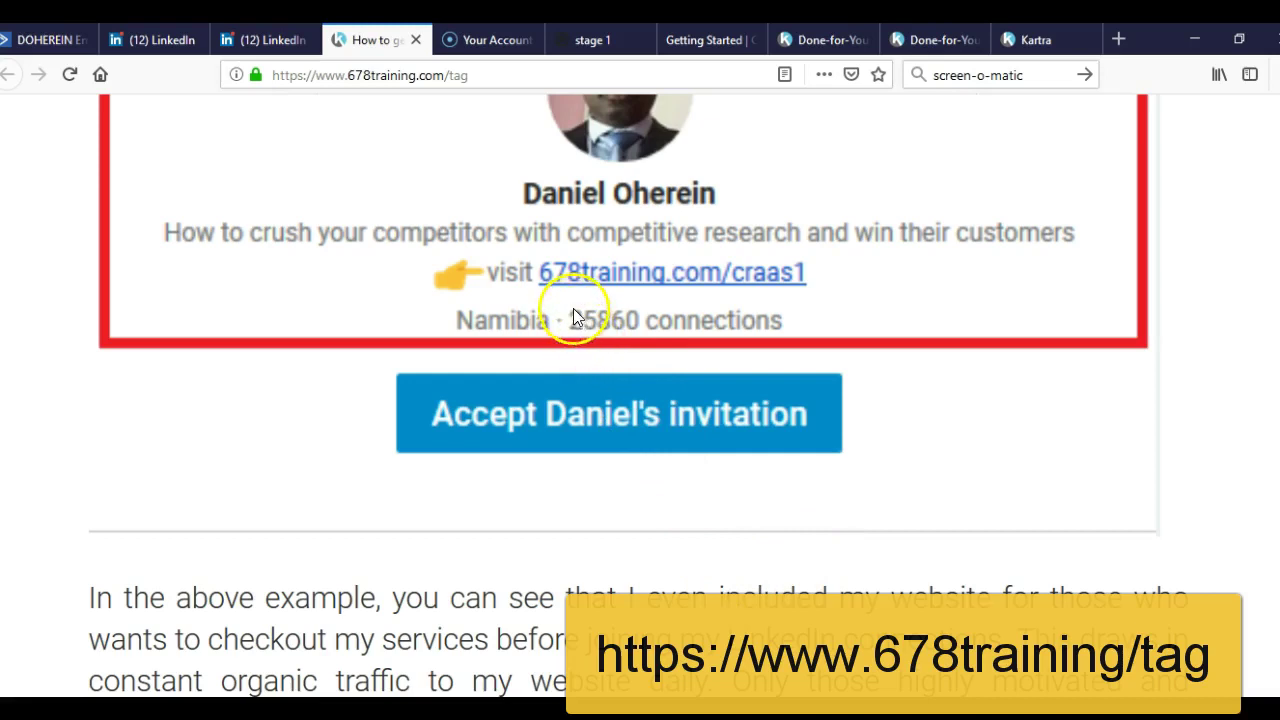
click(242, 42)
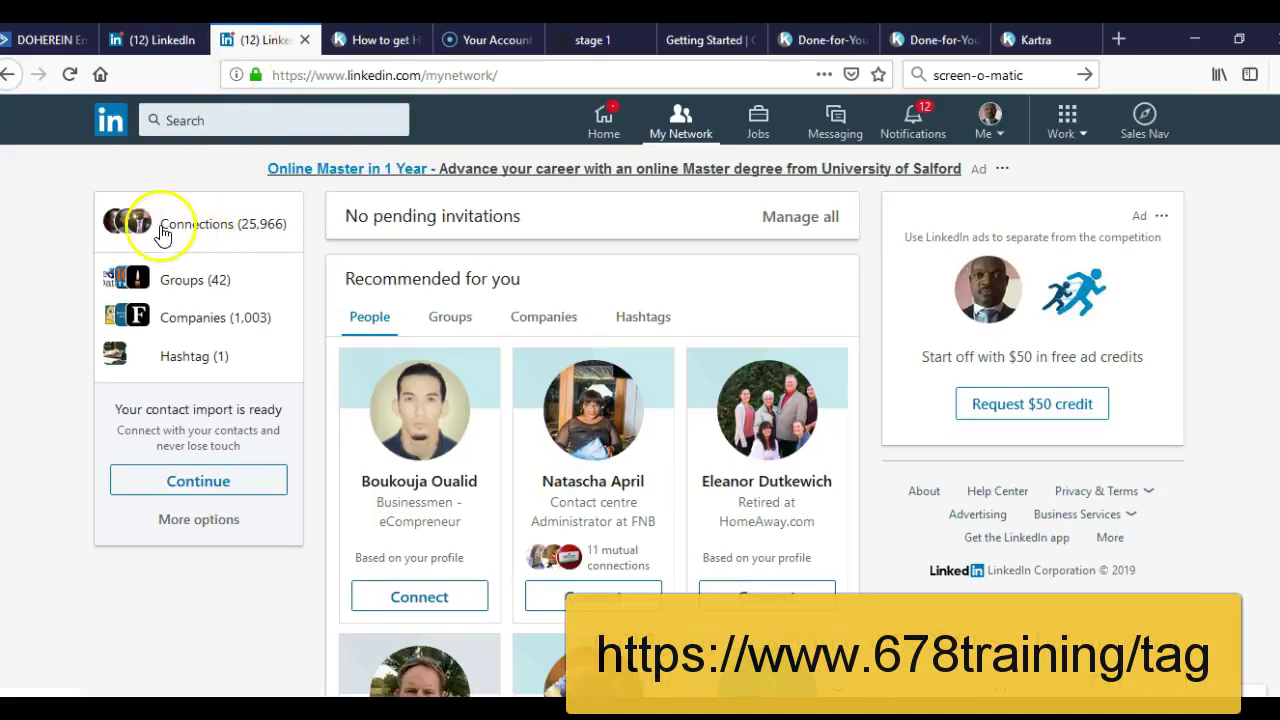
View the list of 25,966 connections, then go to the LinkedIn home feed
click(159, 226)
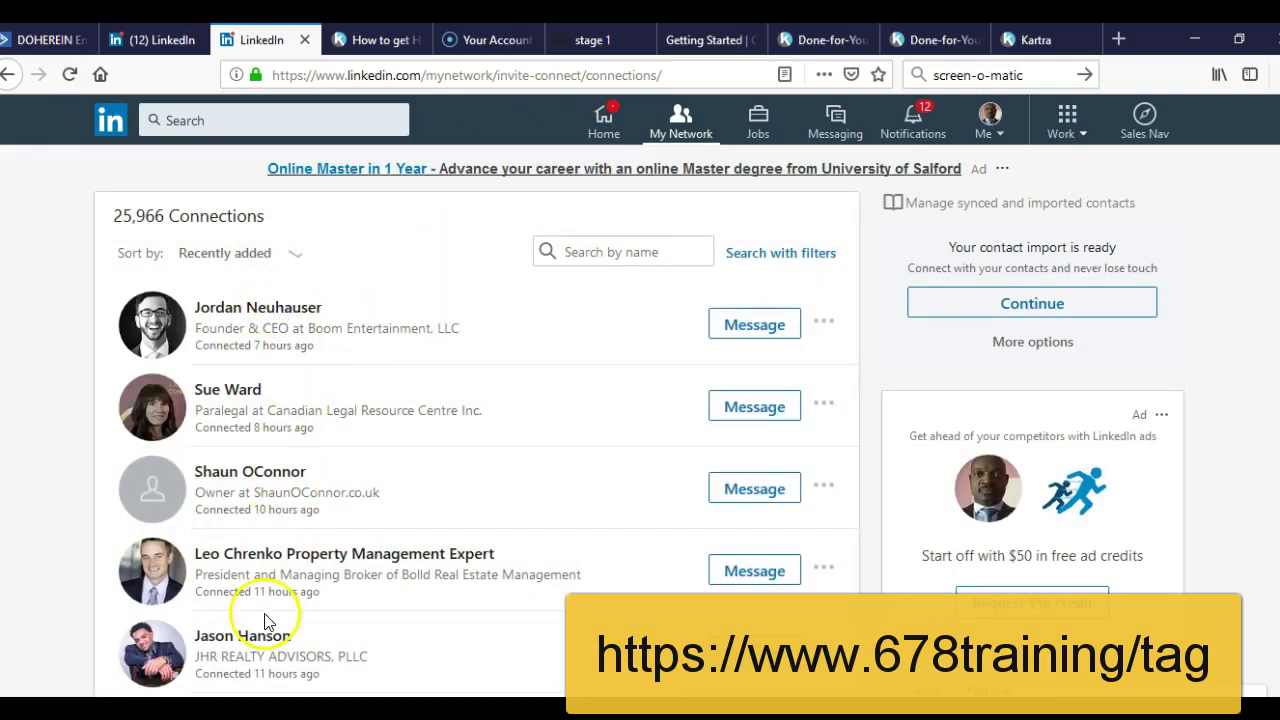
click(608, 130)
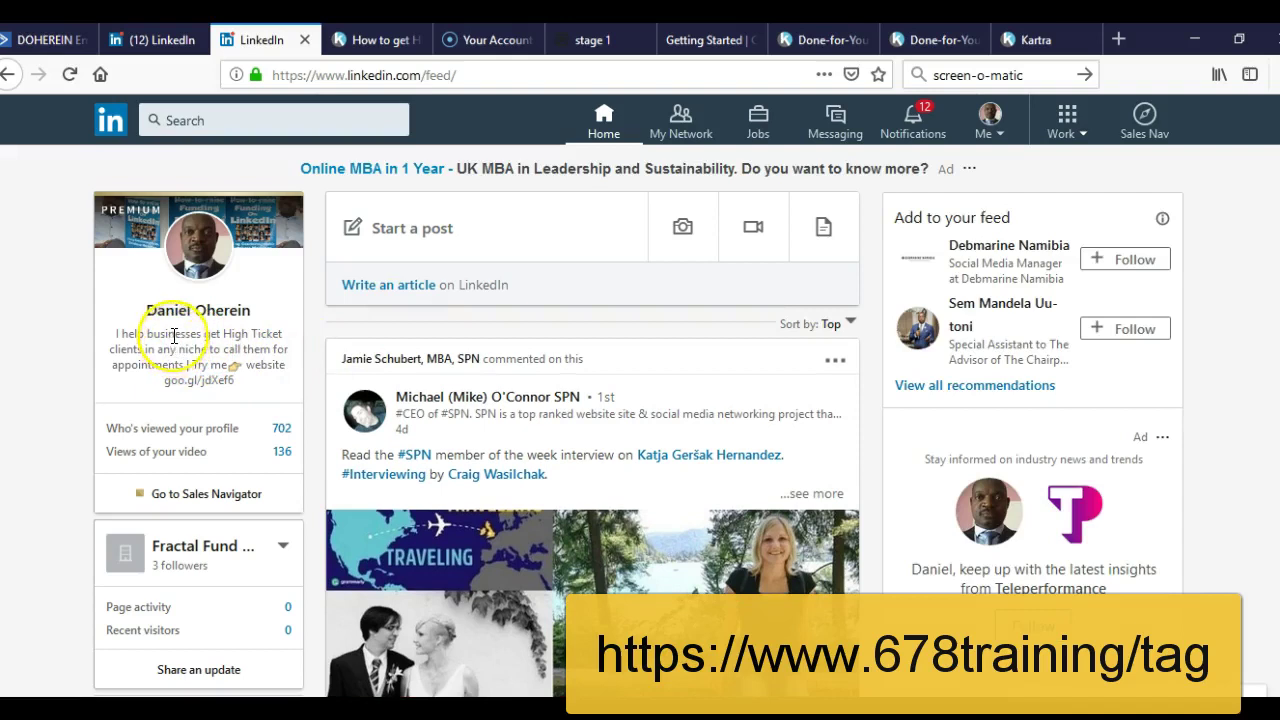
Navigate back to My Network, showing no pending invitations and recommended people
click(180, 334)
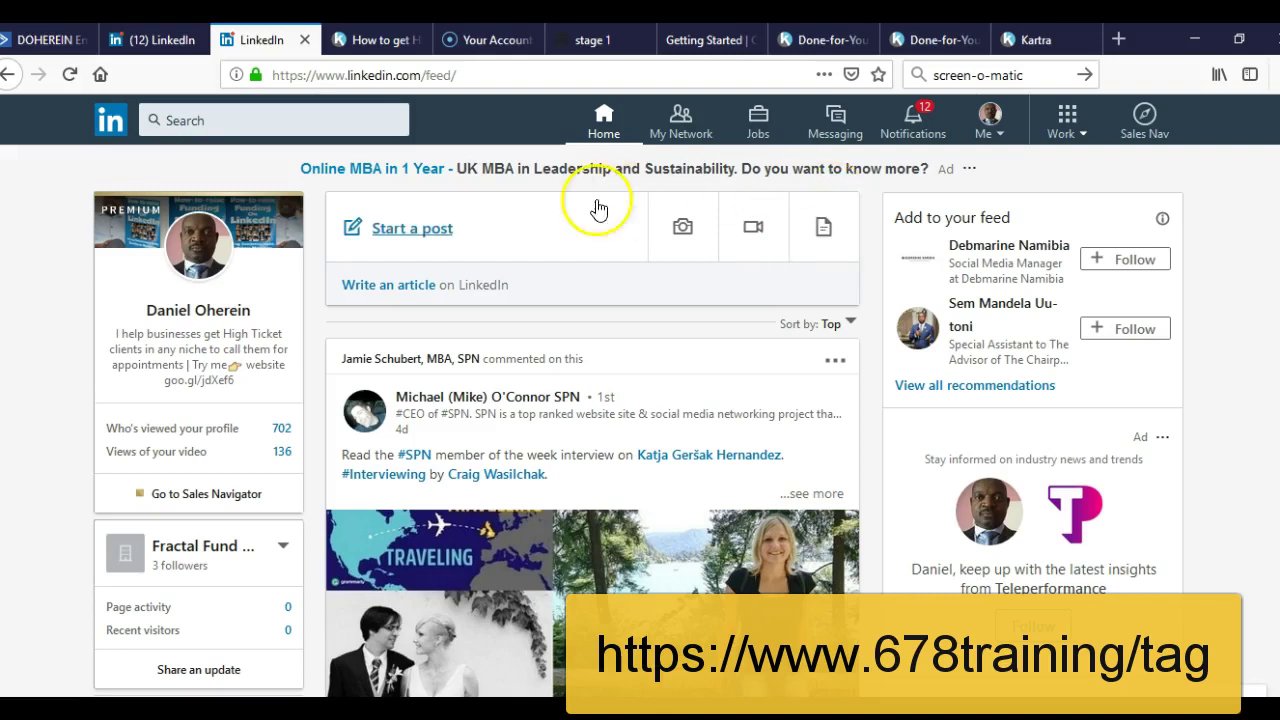
click(703, 146)
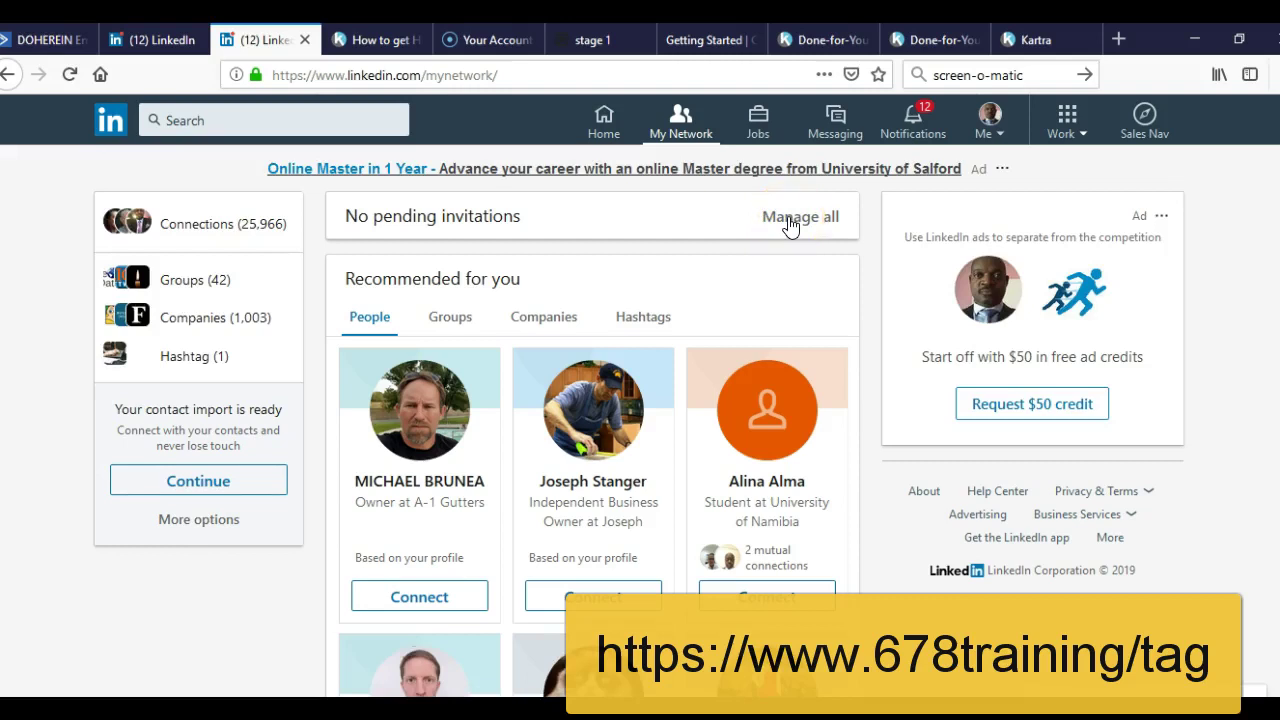
Open the 25,966-connection list and start a new message to the most recent connection
click(183, 224)
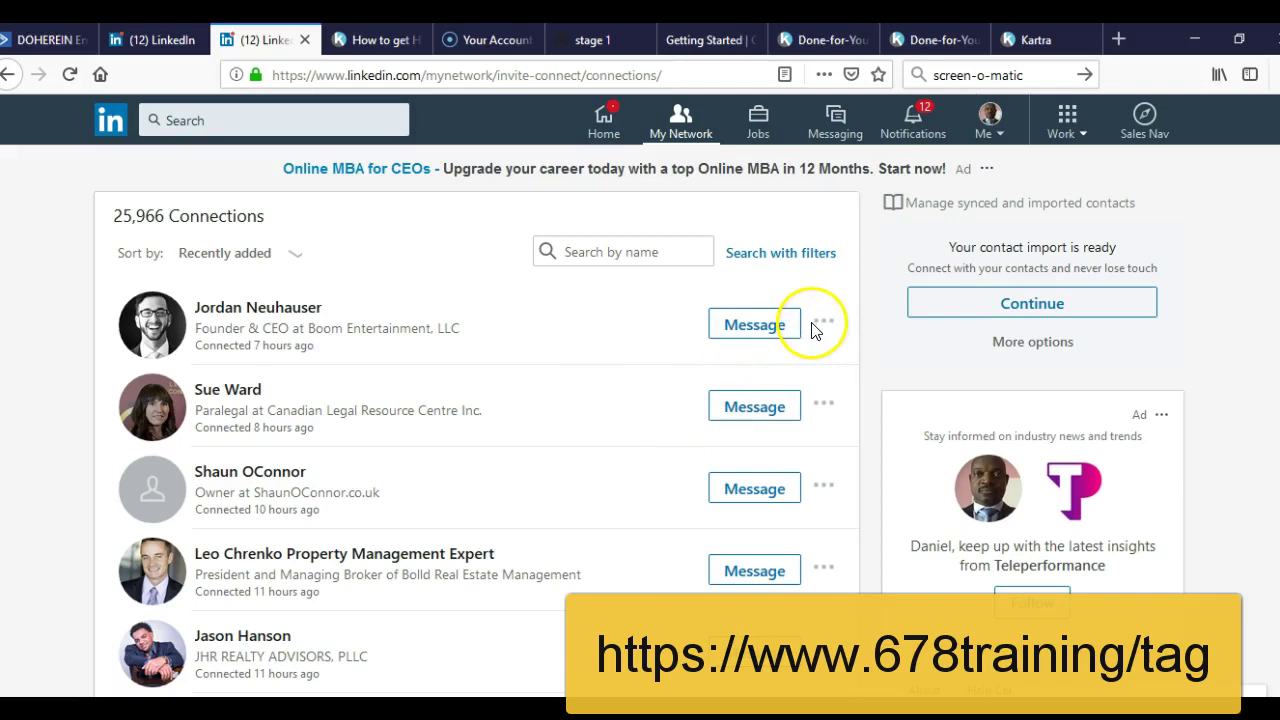
click(754, 325)
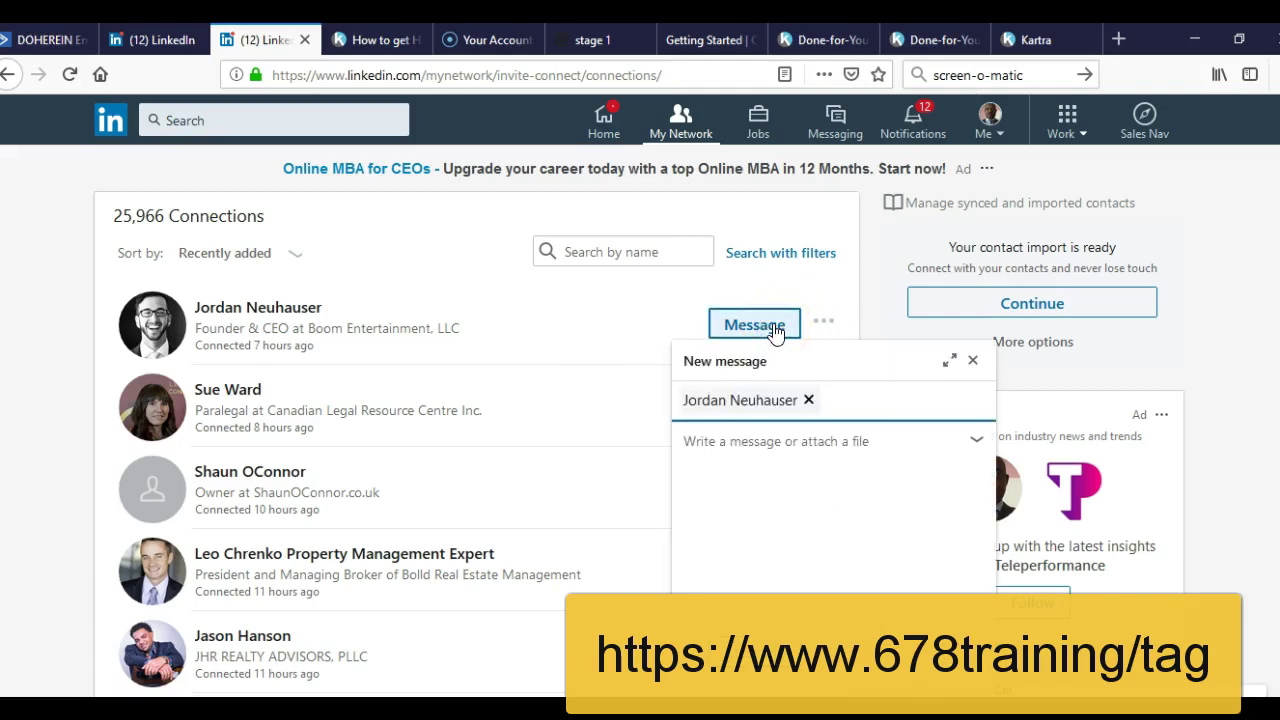
Discard the new message draft and return to the LinkedIn home feed showing 702 profile viewers
click(729, 543)
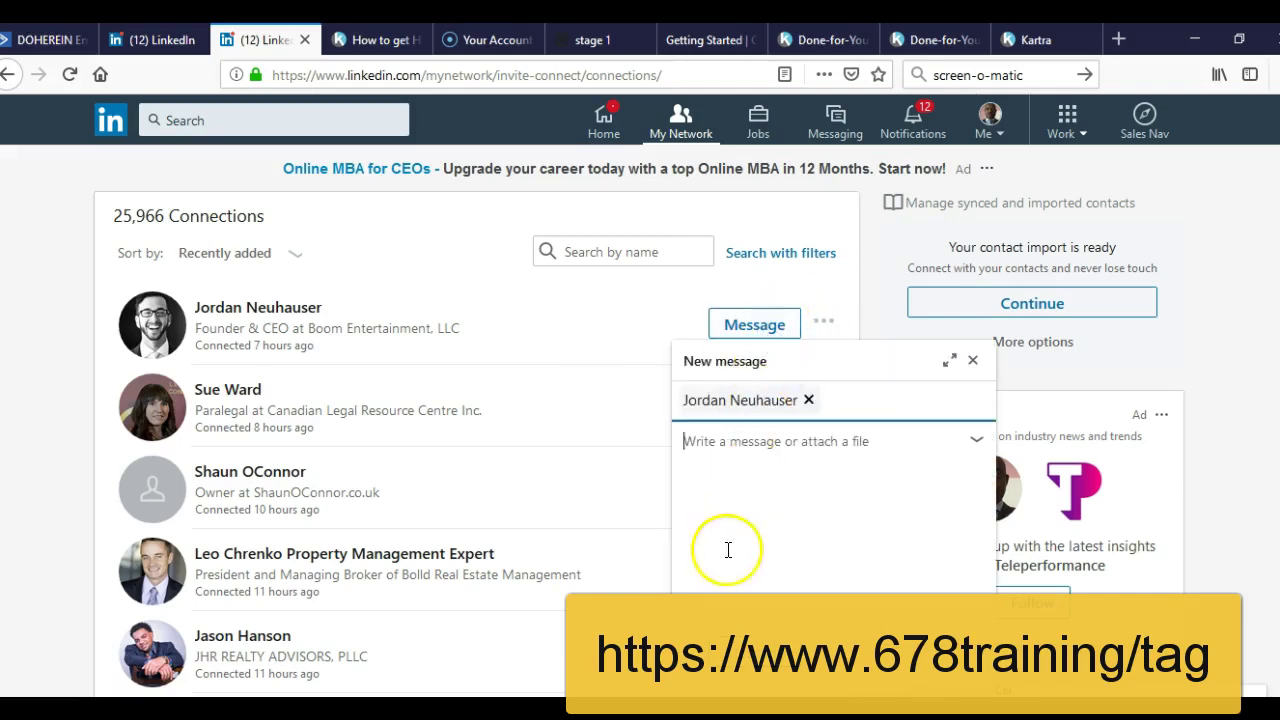
click(970, 362)
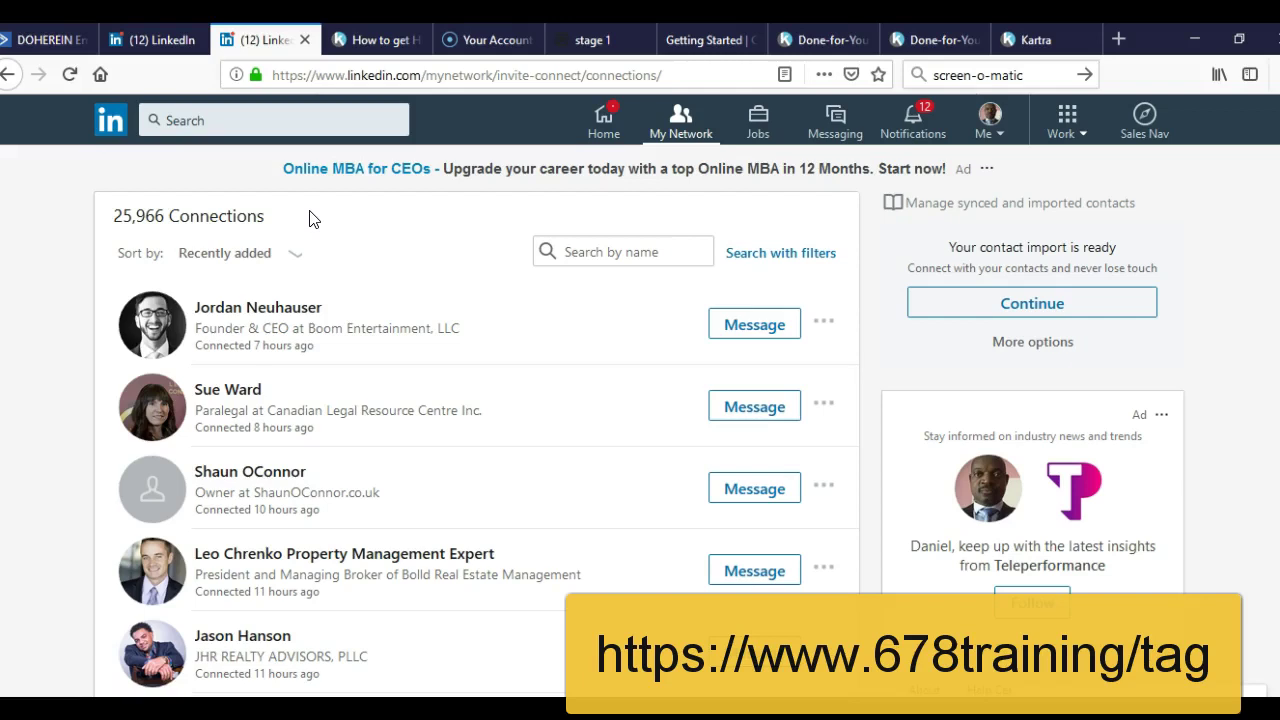
click(331, 222)
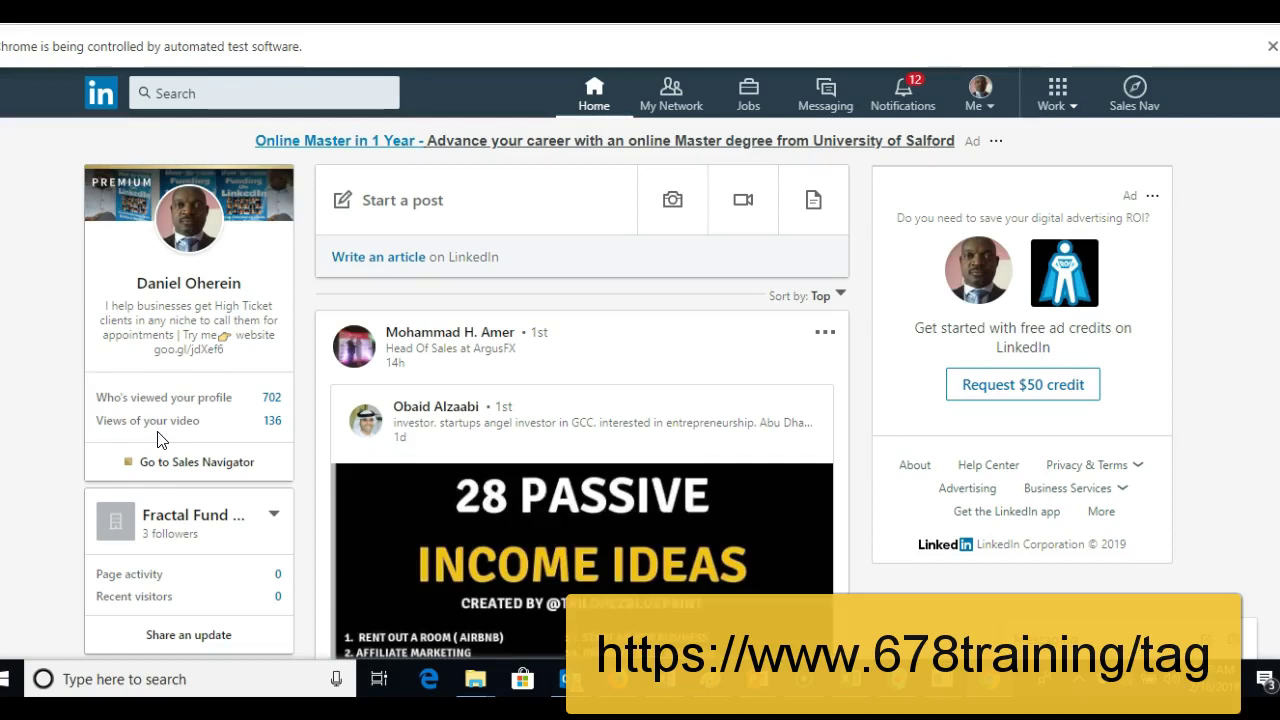
click(897, 687)
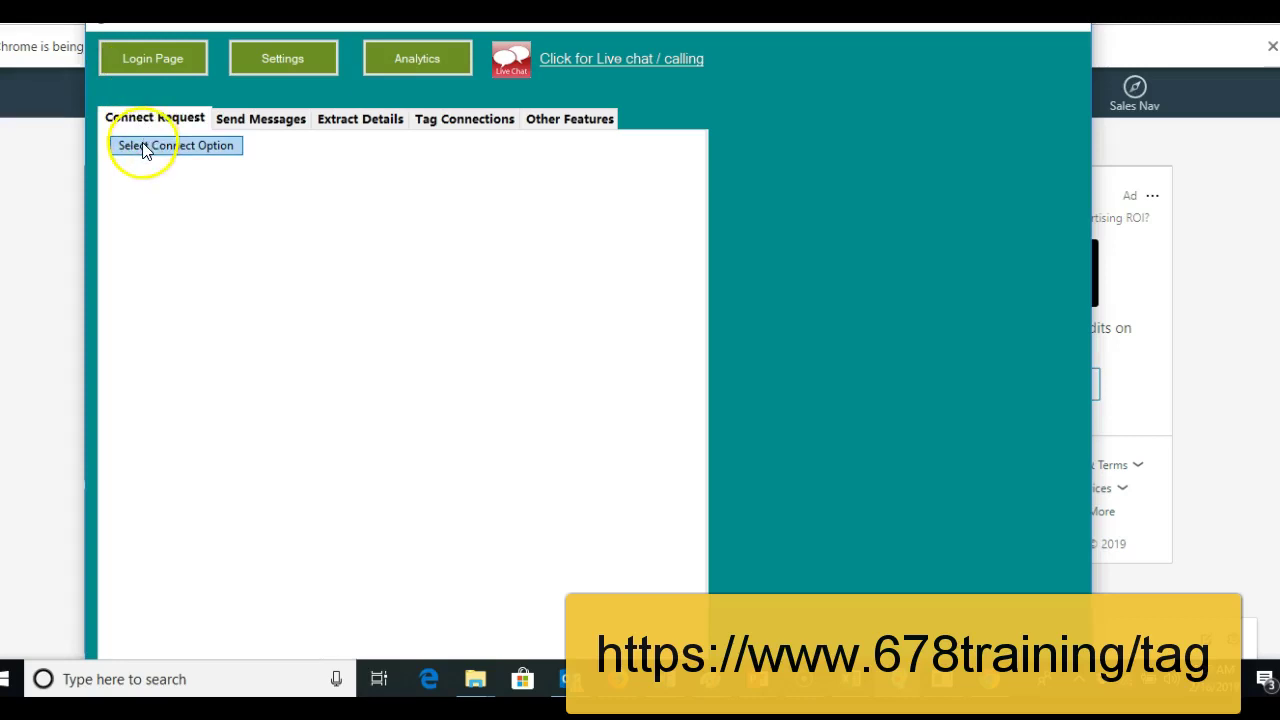
In the tool's Send Messages tab, choose From Connections Page as the messaging option
click(143, 146)
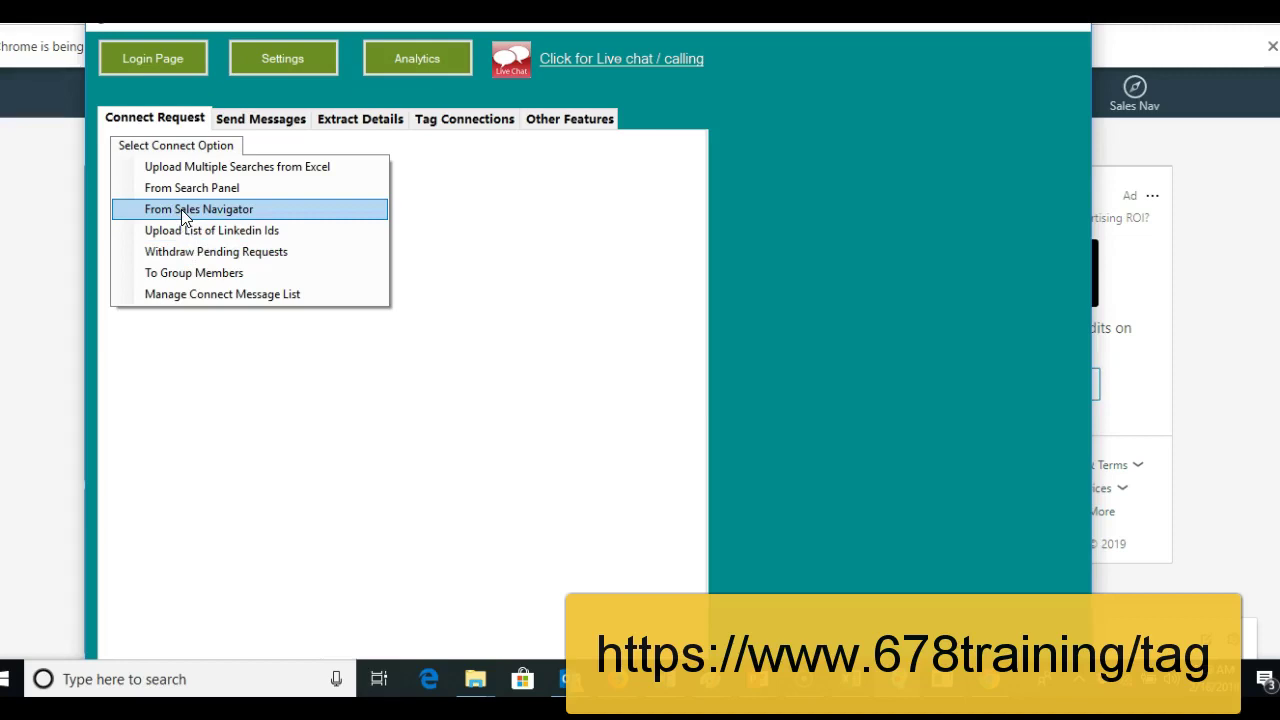
click(259, 120)
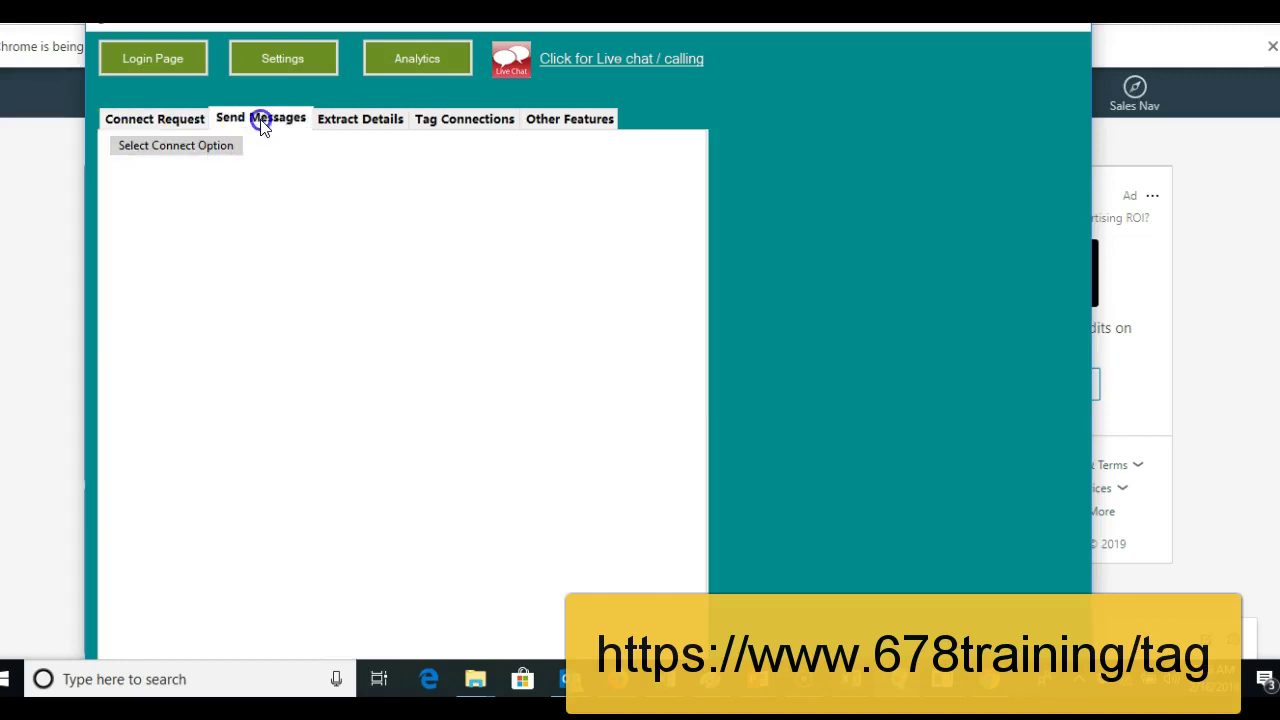
click(260, 119)
click(257, 147)
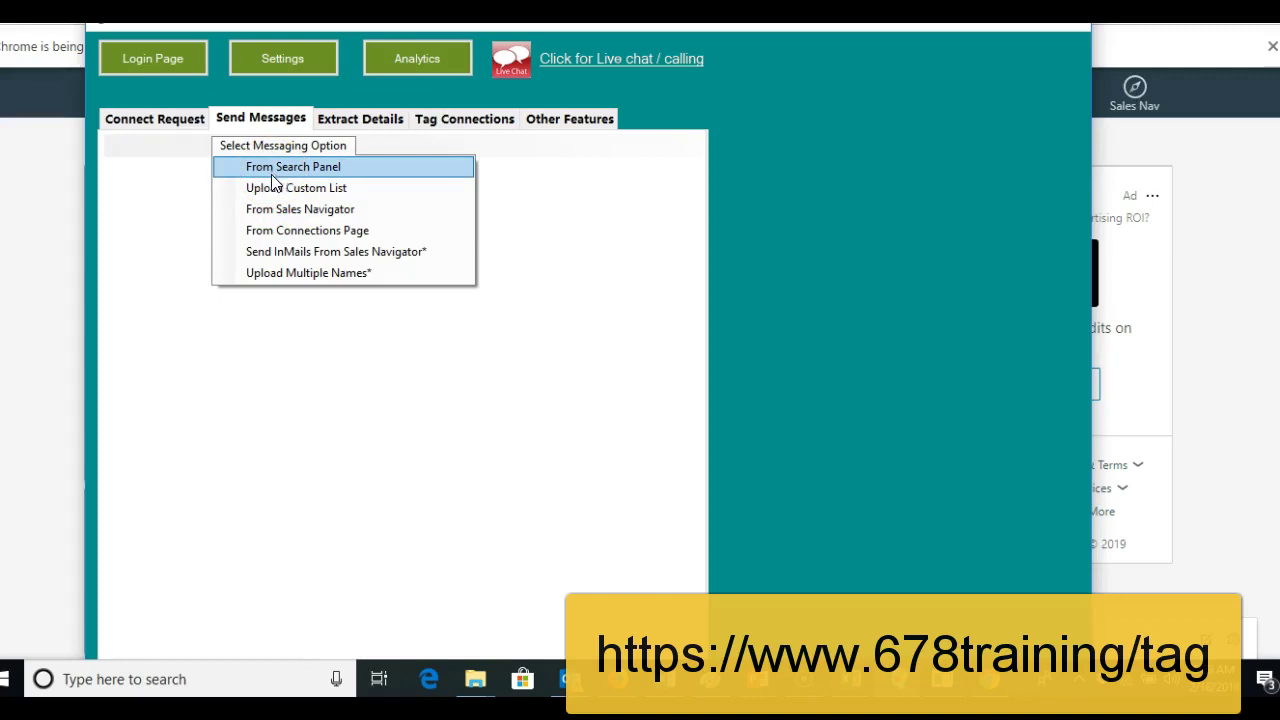
click(284, 240)
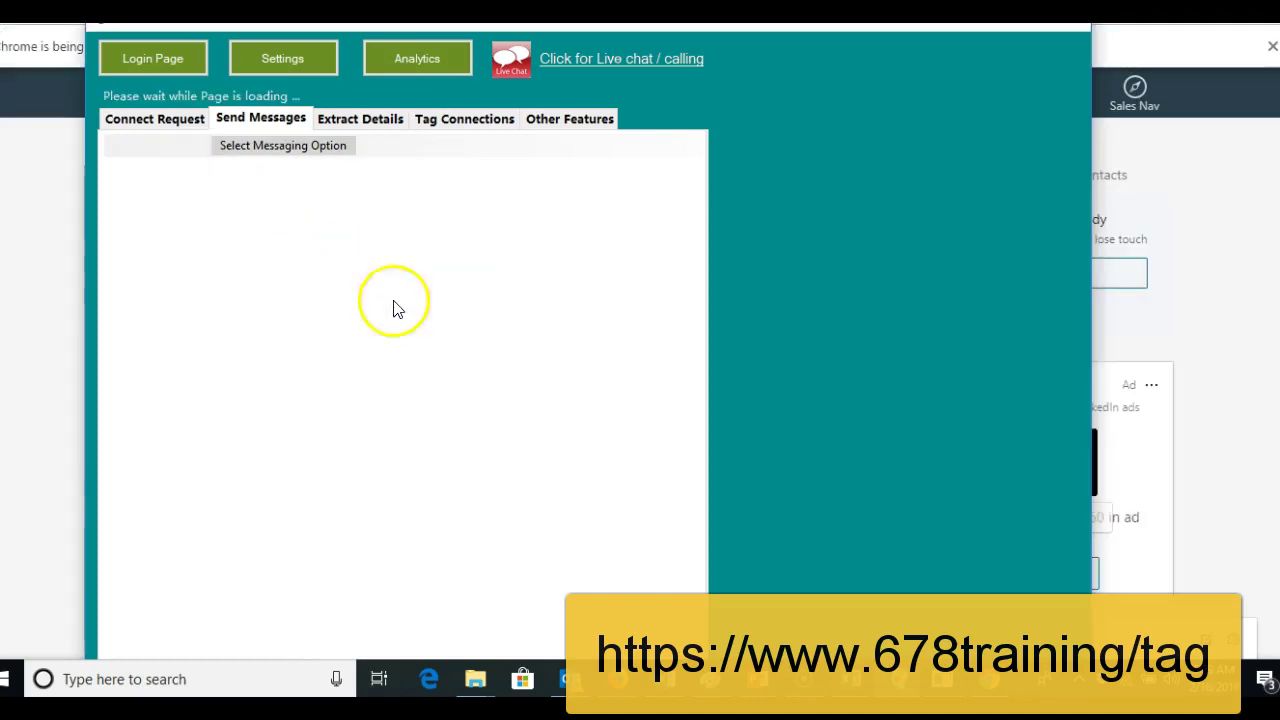
click(980, 682)
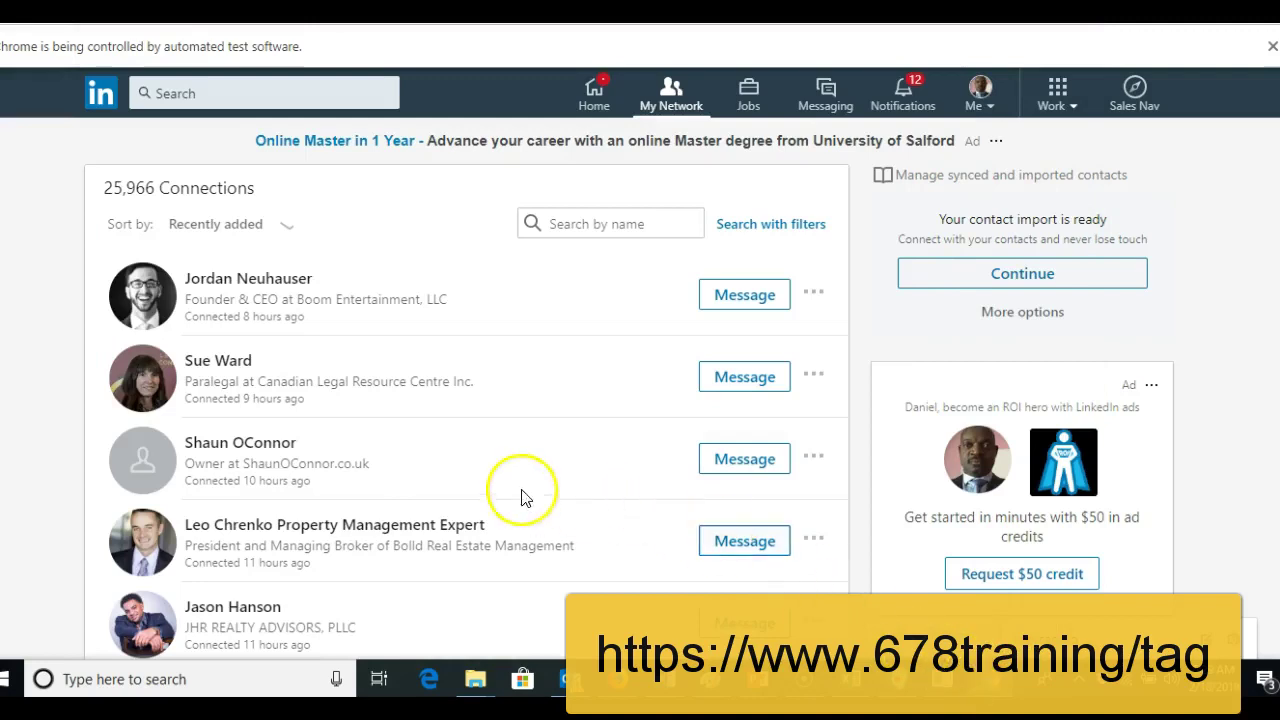
Check LinkedIn's Connections page, then open the tool's Check Message Duplicacy choices
click(753, 312)
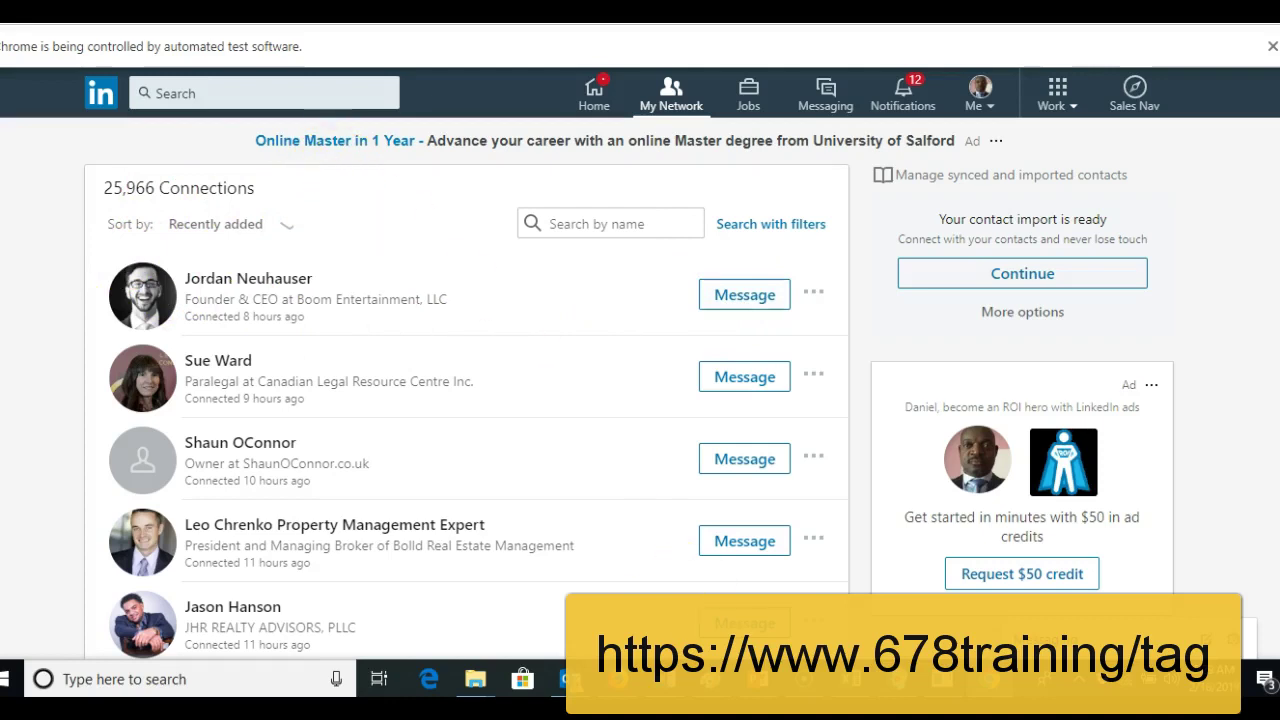
click(905, 681)
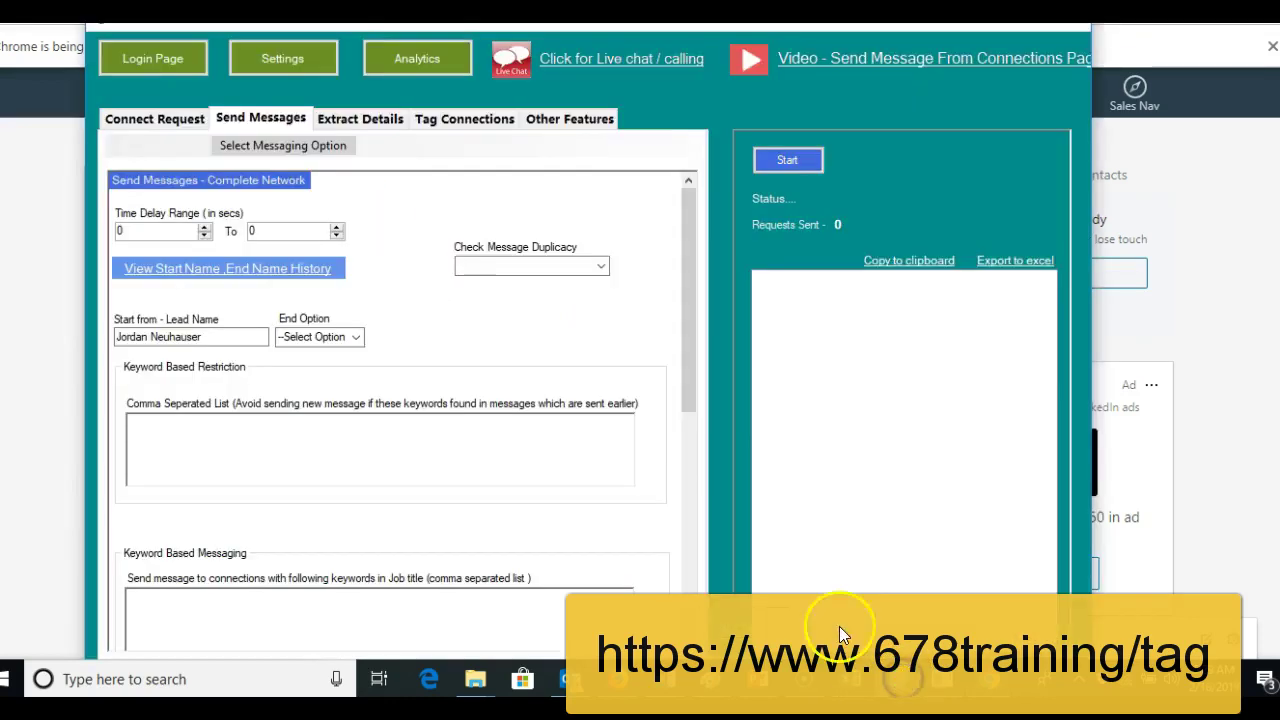
click(604, 267)
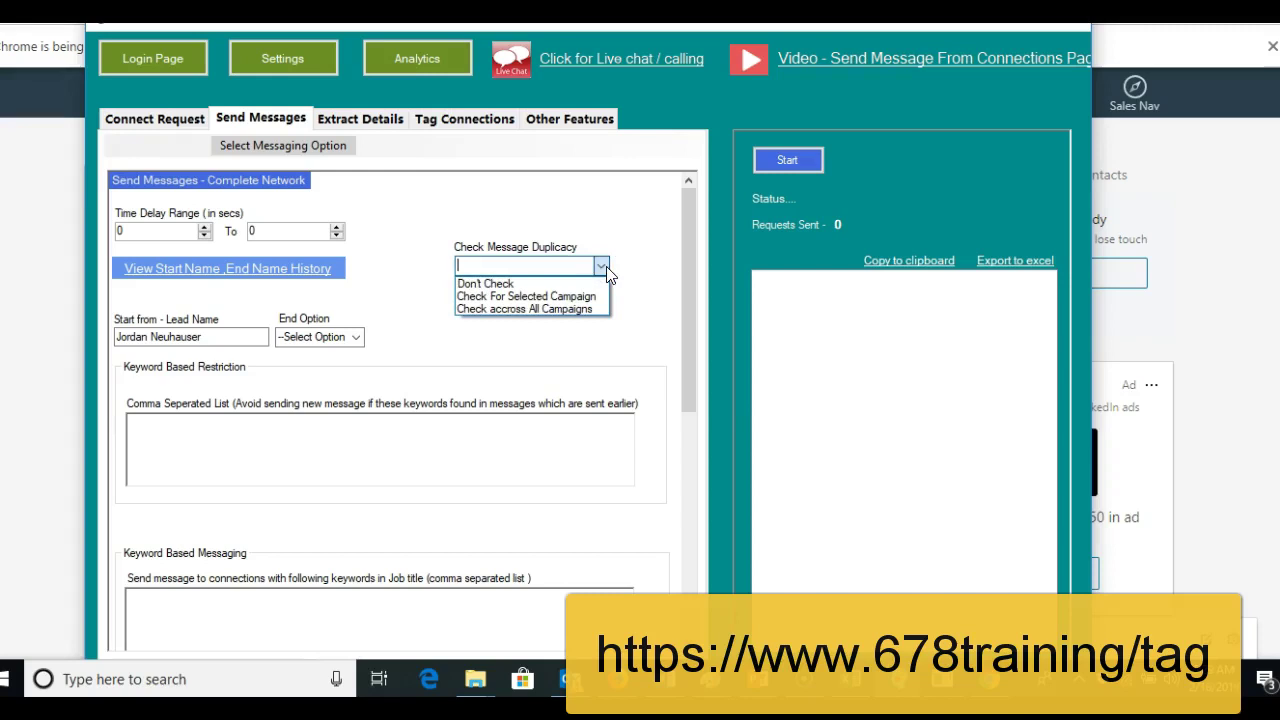
click(563, 121)
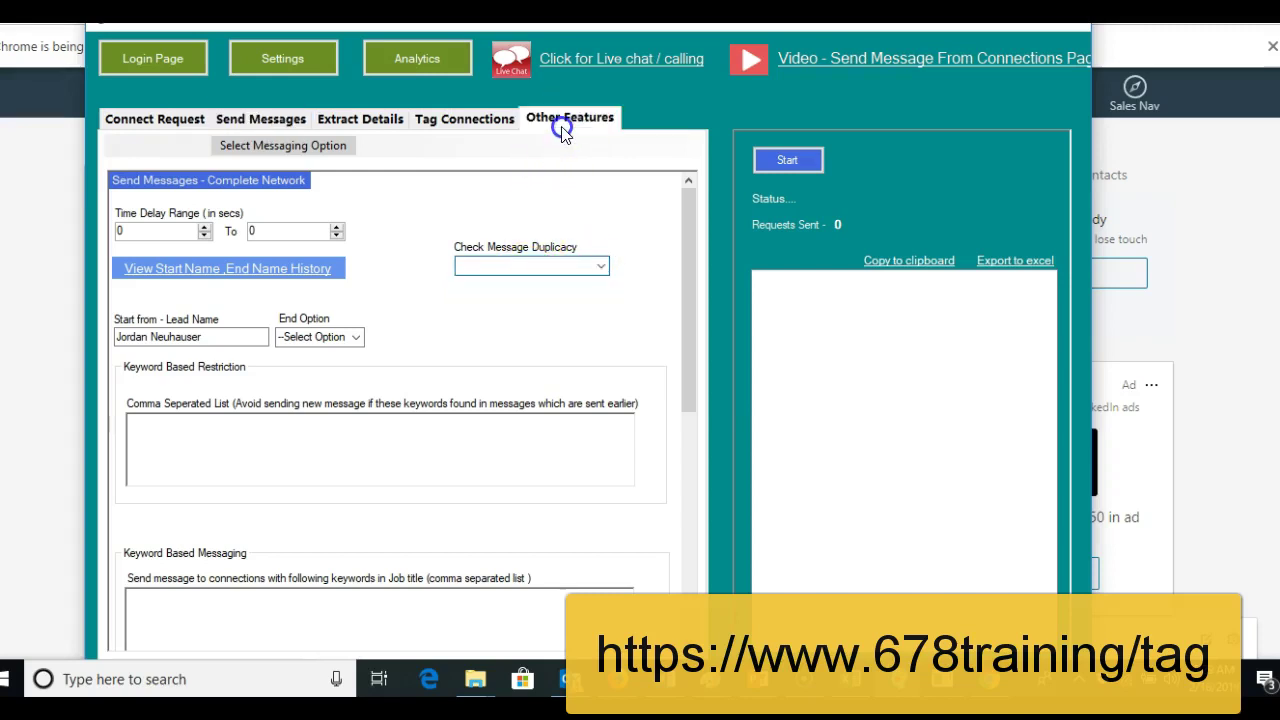
Pick a messaging source again from the Send Messages tab, landing on Upload Multiple Names
click(563, 146)
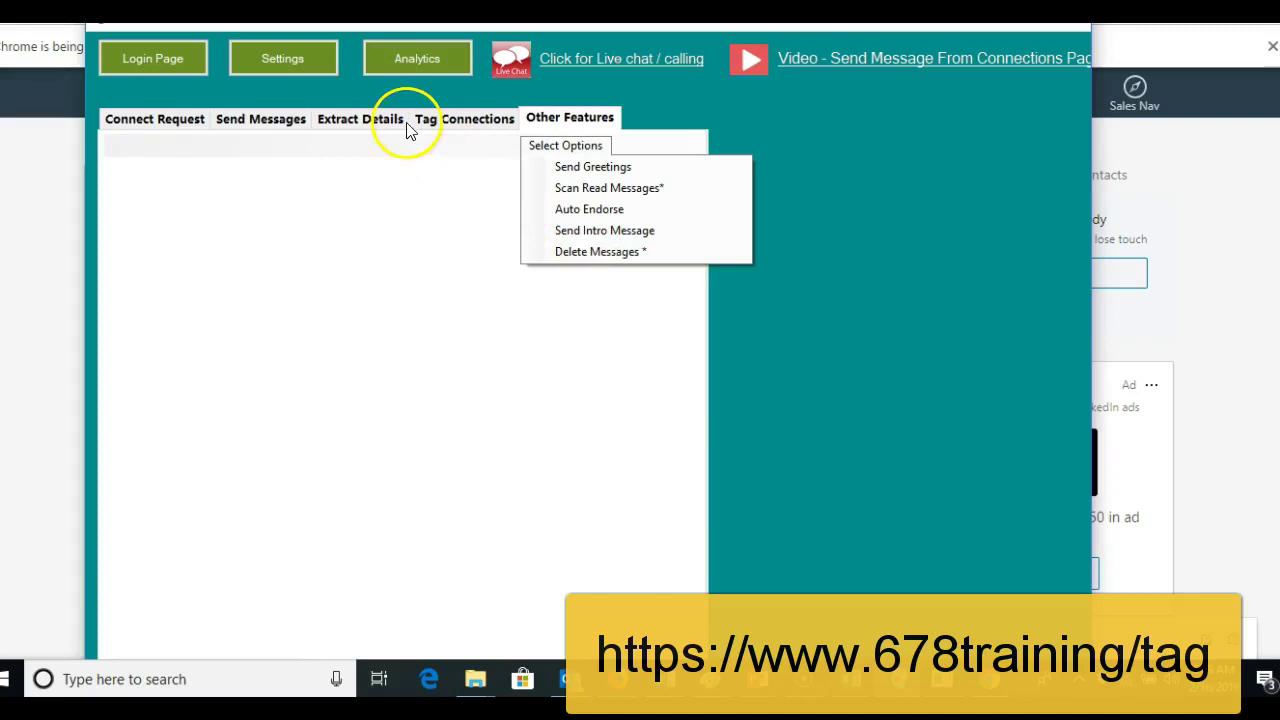
click(282, 122)
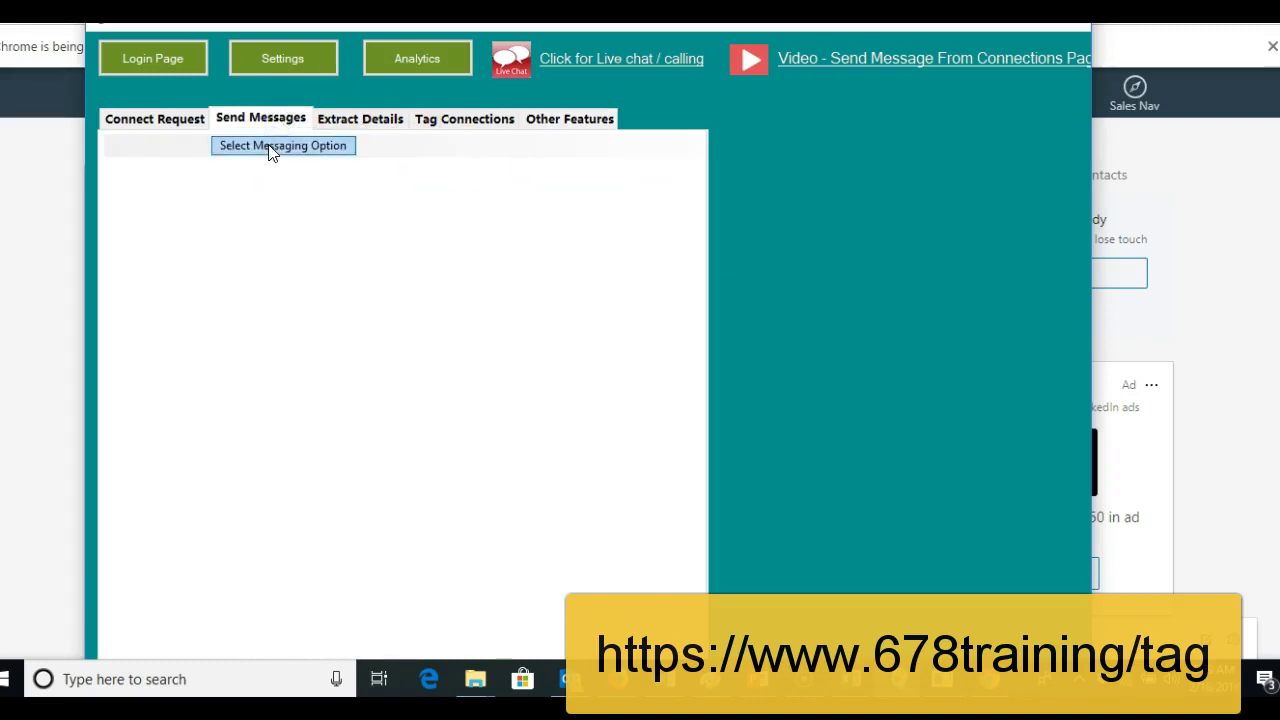
click(268, 146)
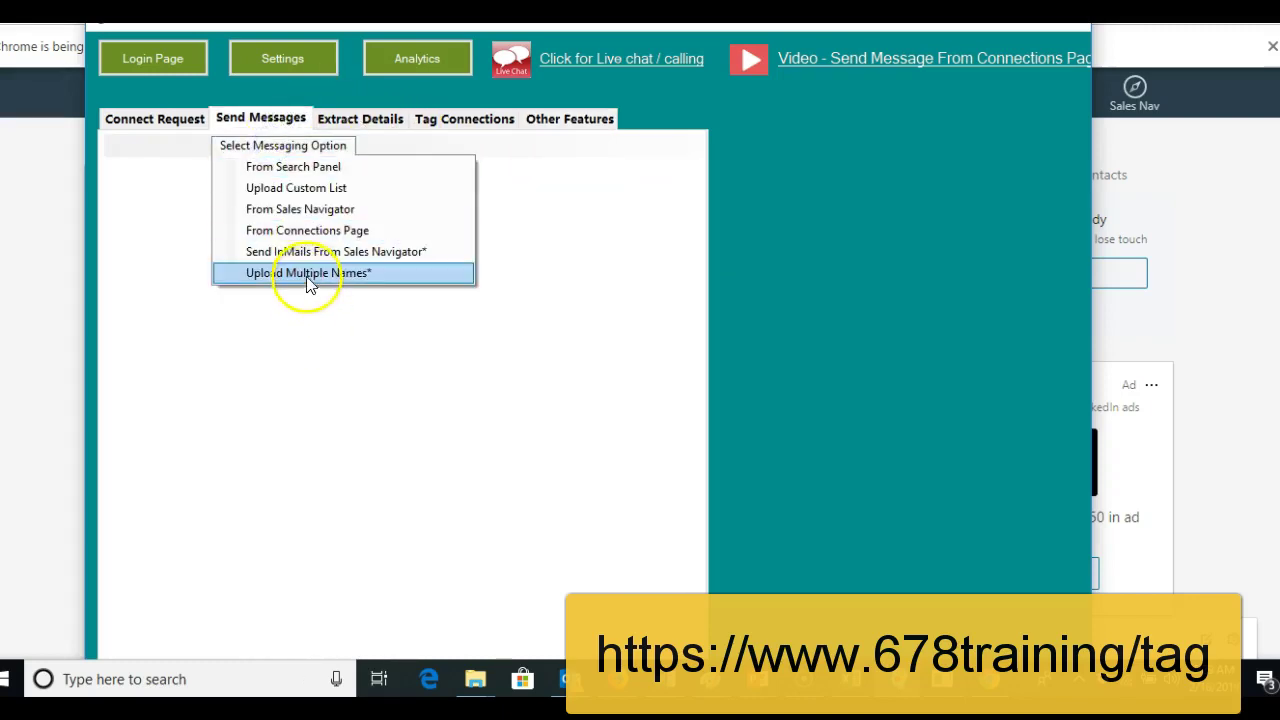
click(299, 238)
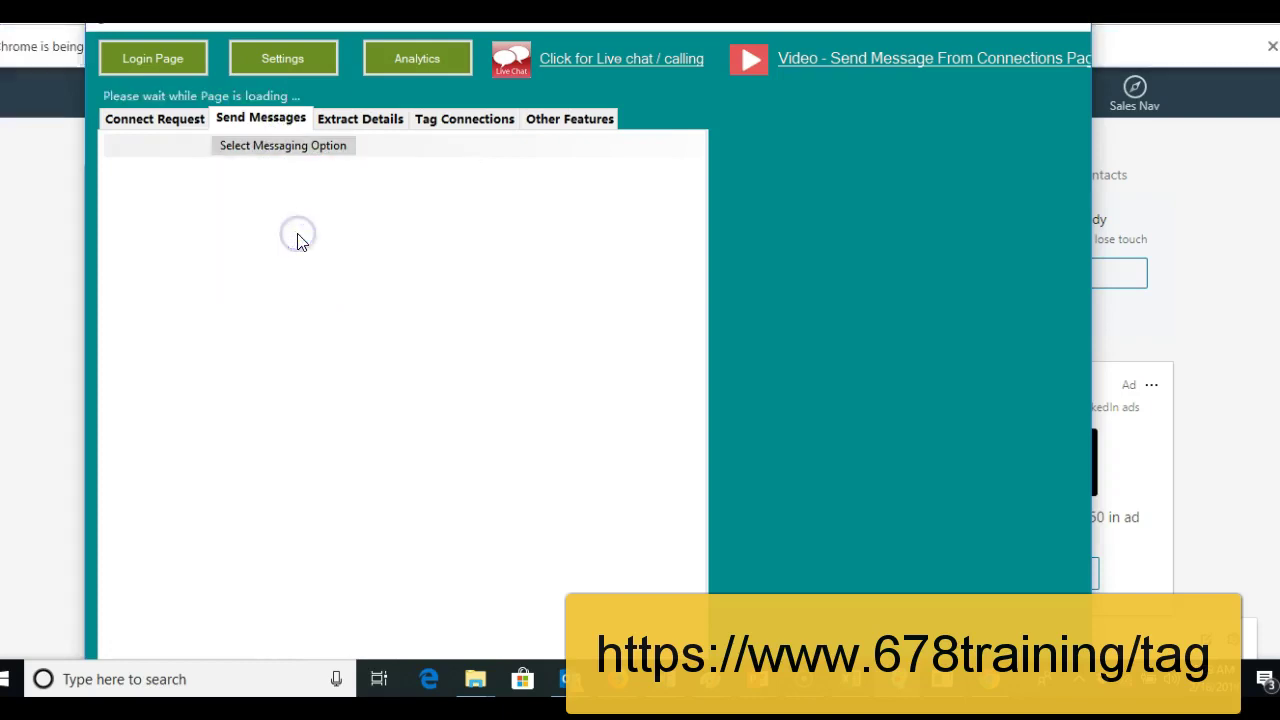
Set the Time Delay Range to 4 To 6 seconds
double_click(205, 228)
double_click(205, 228)
double_click(337, 228)
double_click(337, 228)
double_click(337, 228)
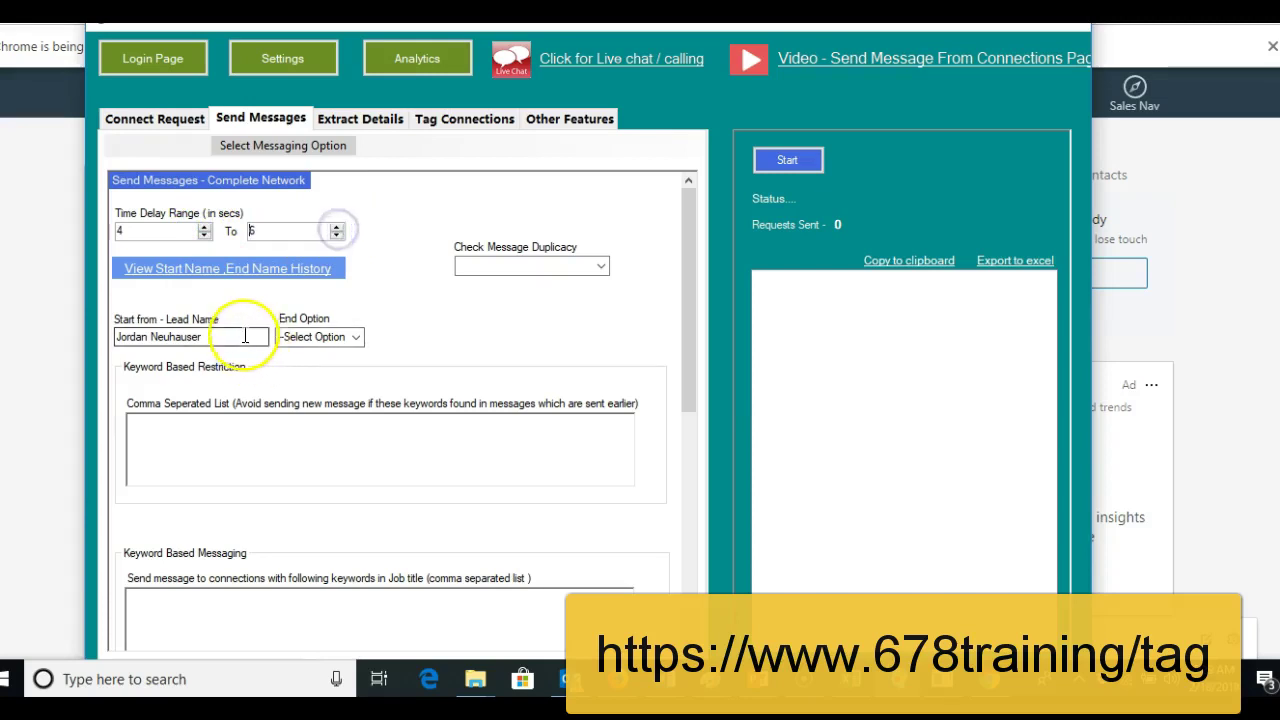
Check the start lead against the connections page and open the start/end names history window
click(232, 337)
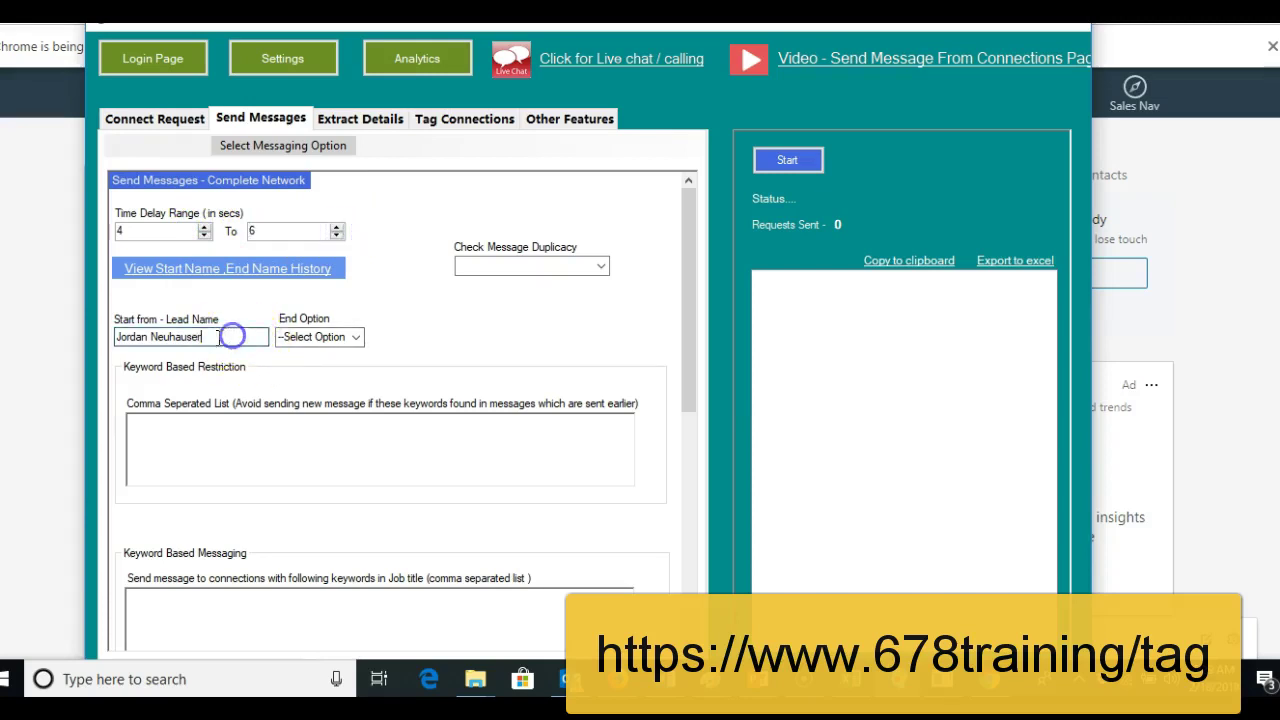
click(137, 340)
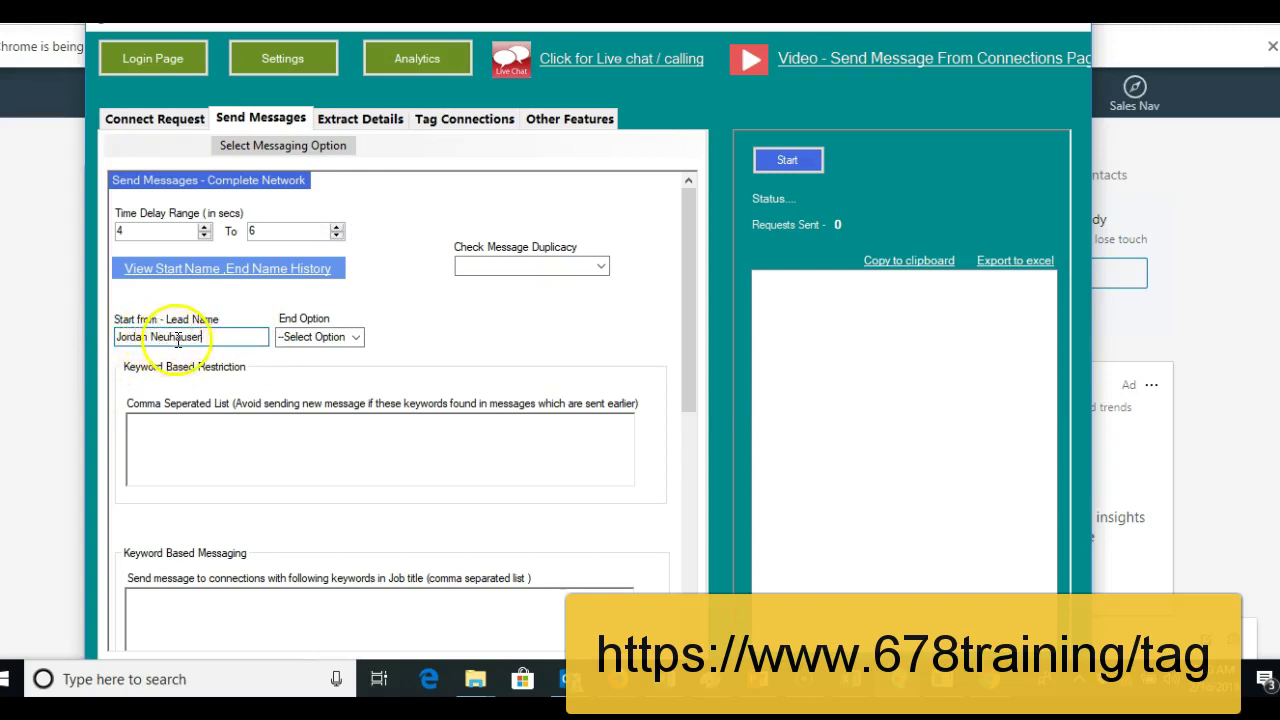
click(1205, 325)
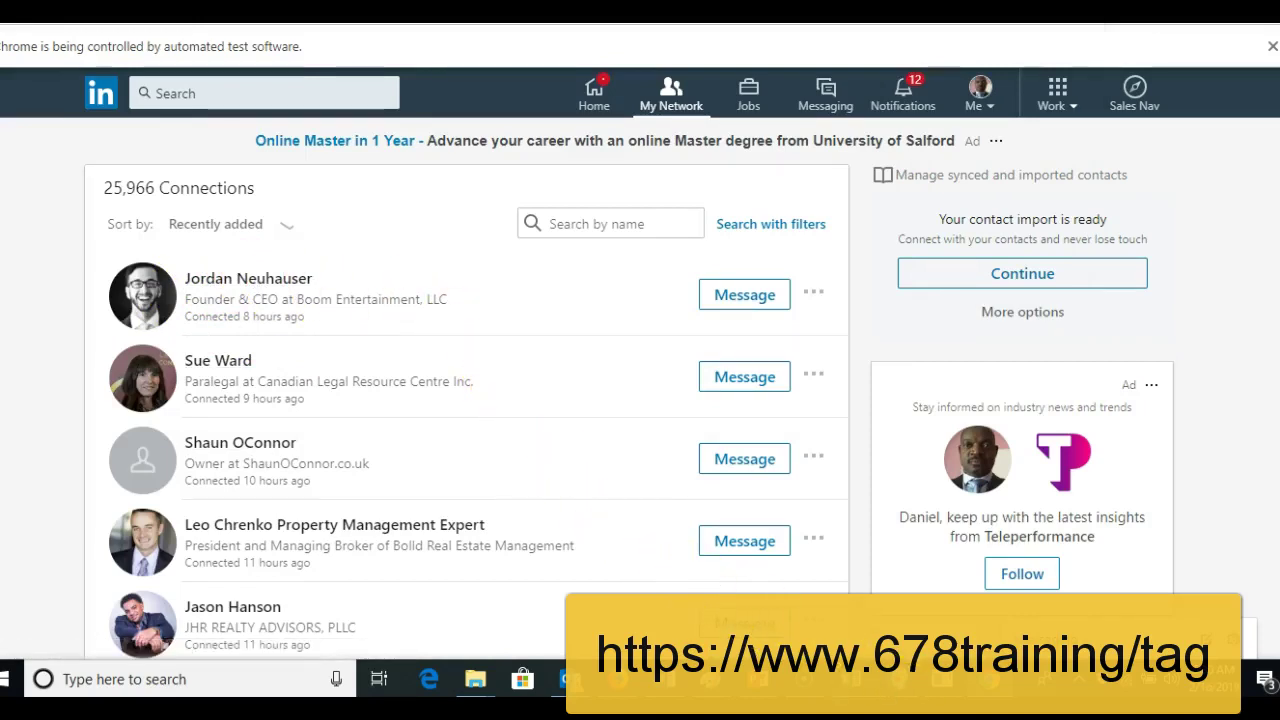
click(907, 679)
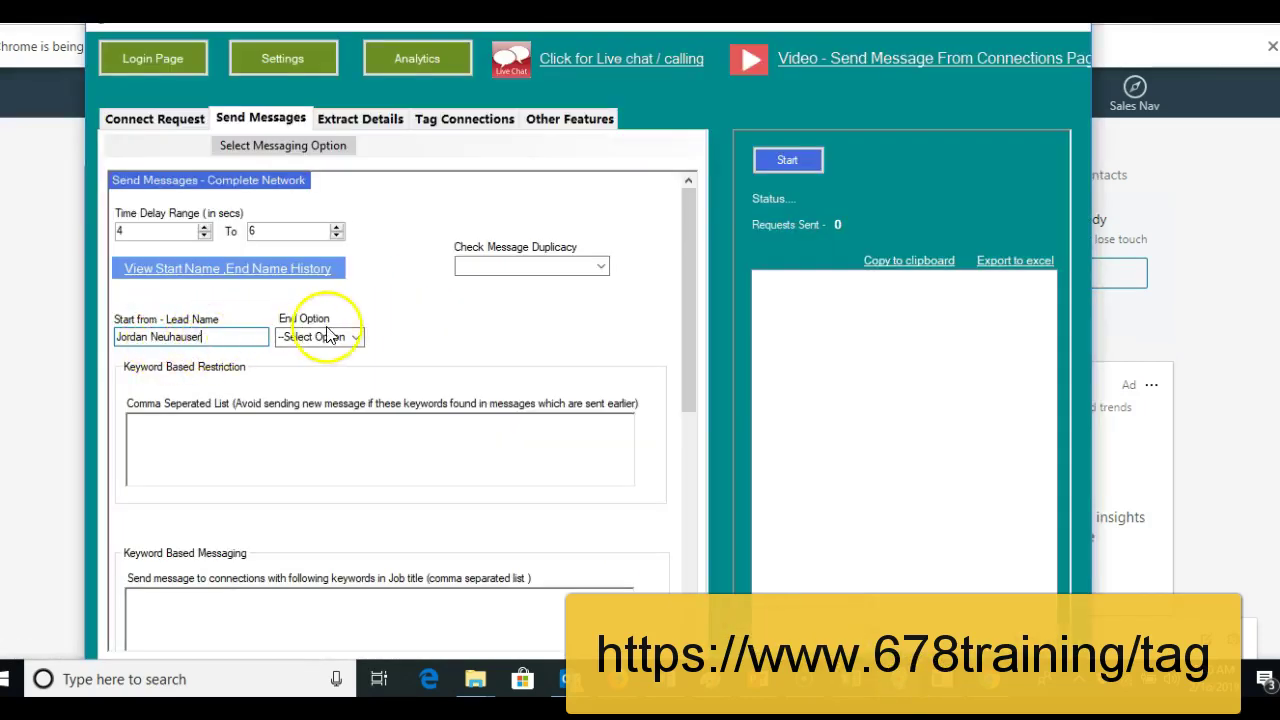
click(262, 281)
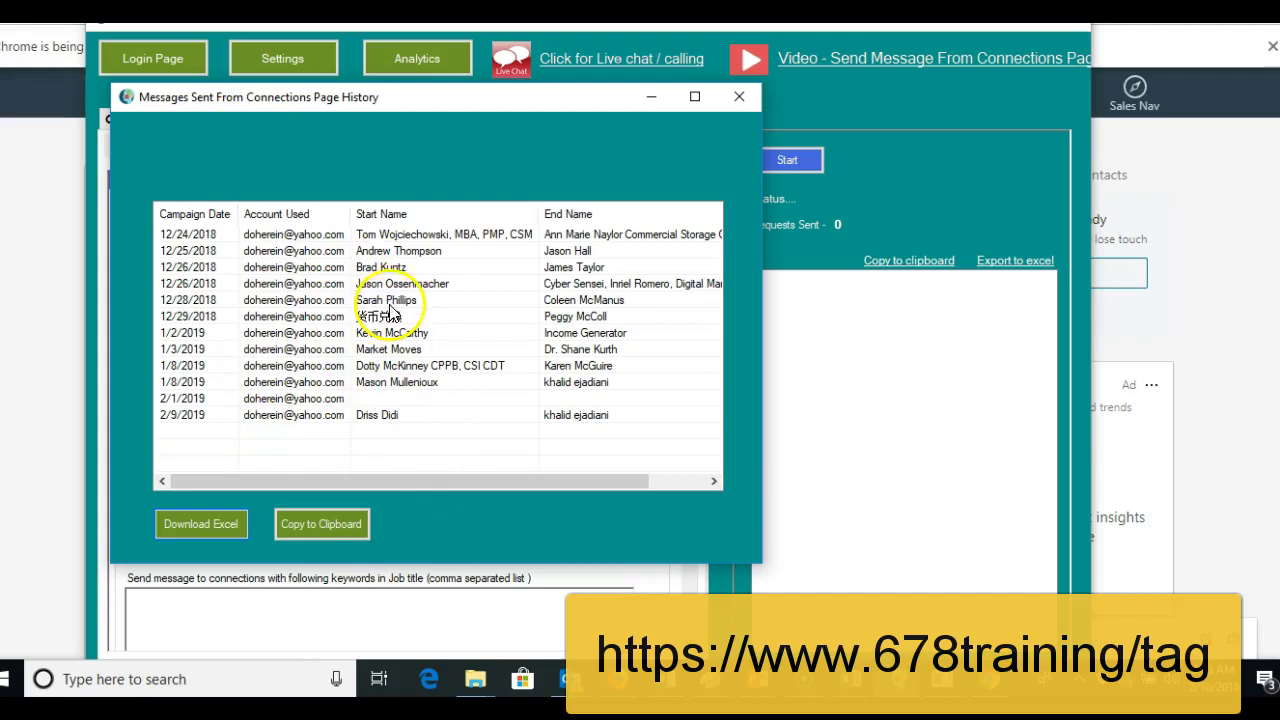
click(737, 98)
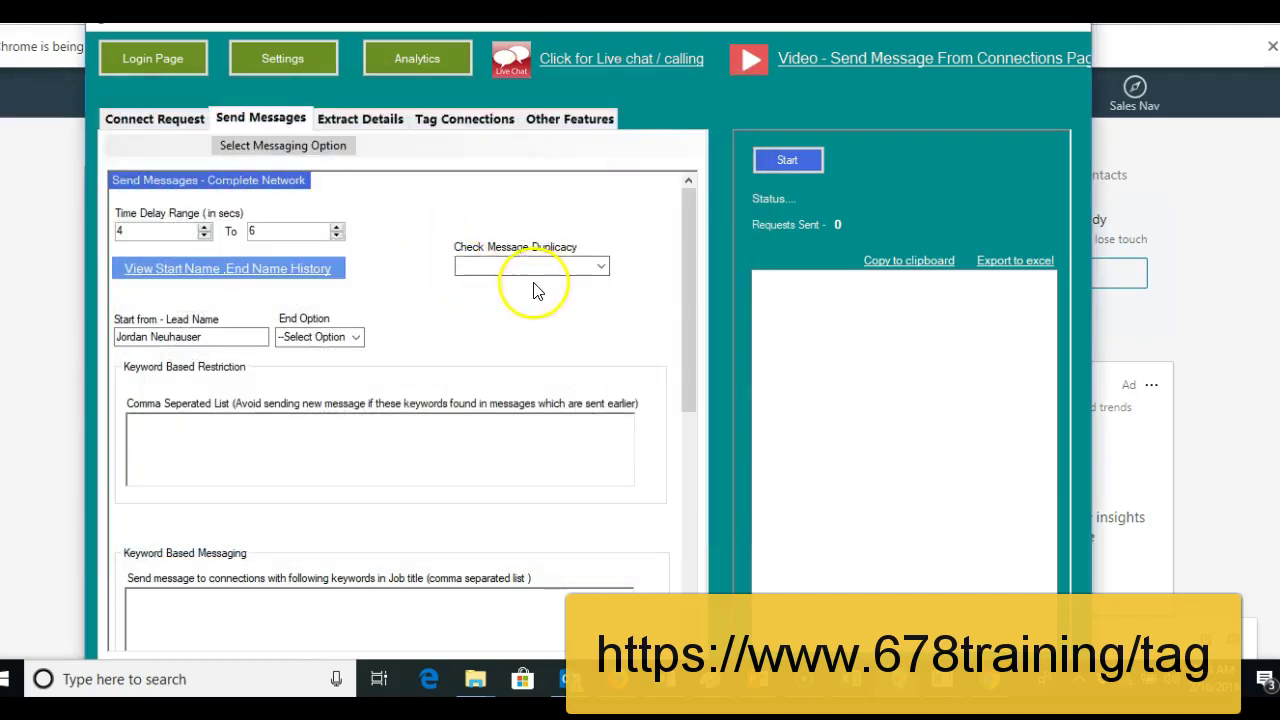
Set End Option to Set End Name and enter the last connection's name as end lead
click(355, 338)
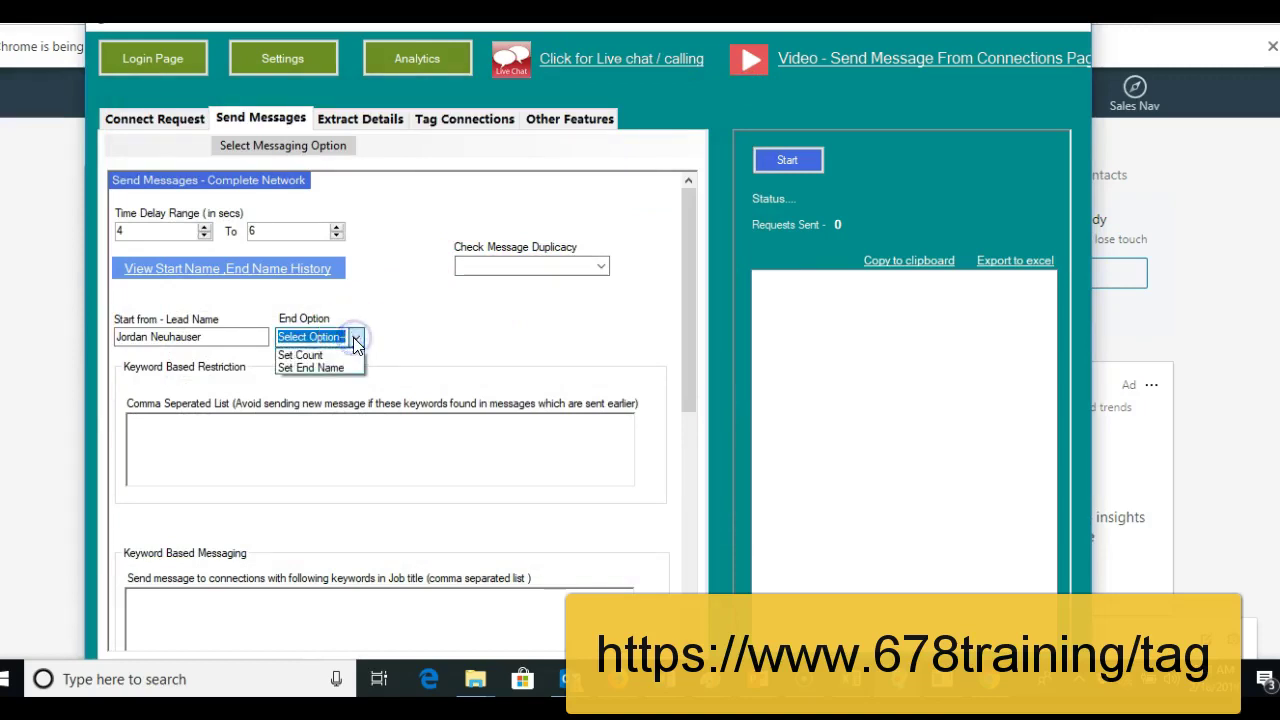
click(318, 368)
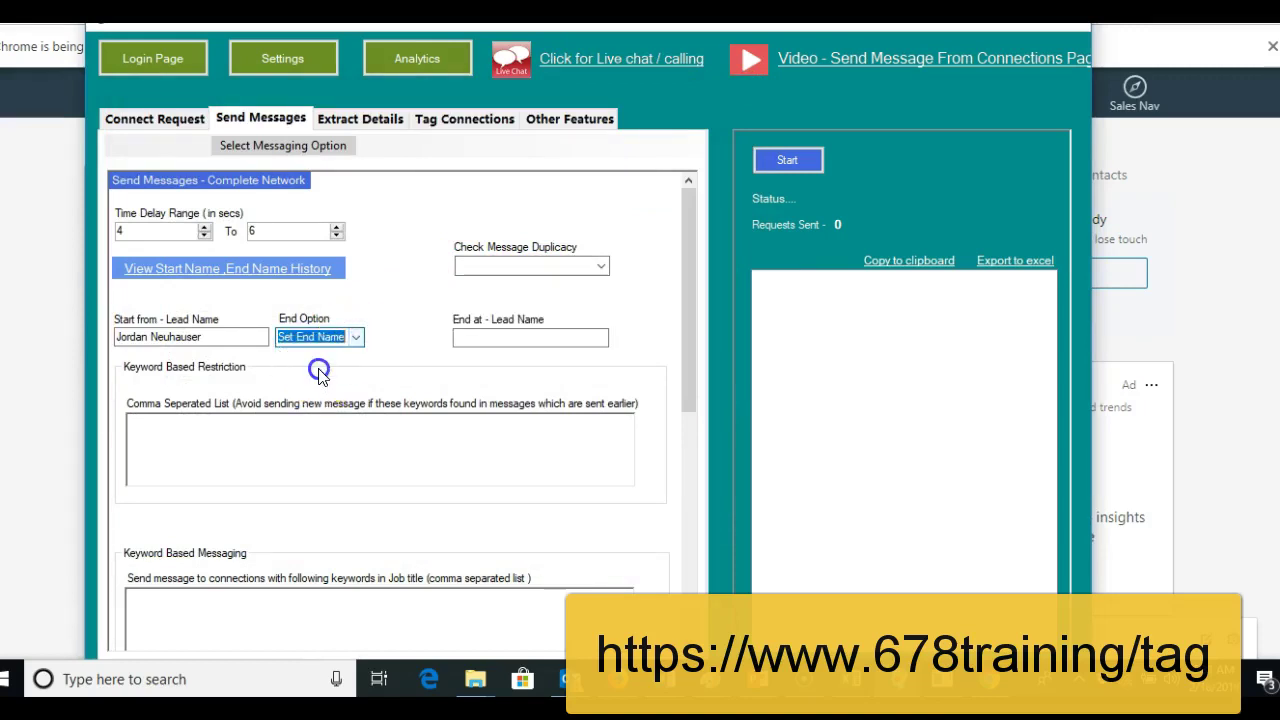
click(472, 338)
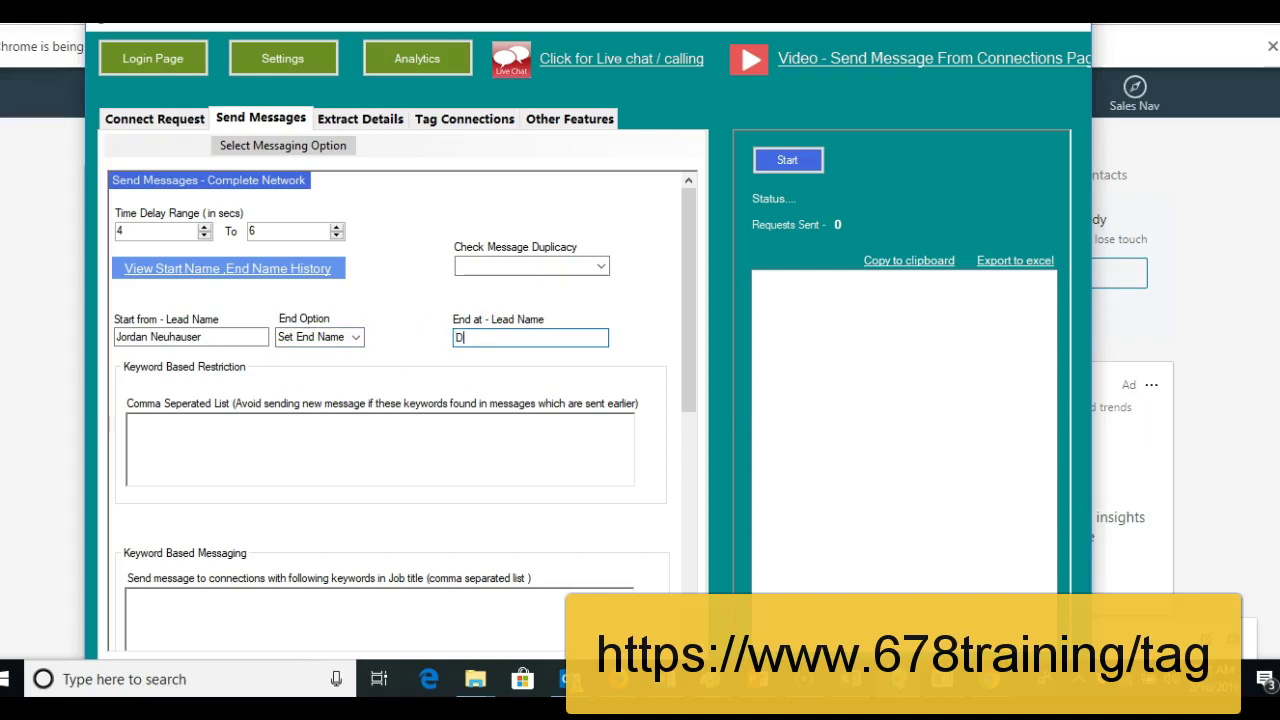
drag(694, 297, 659, 507)
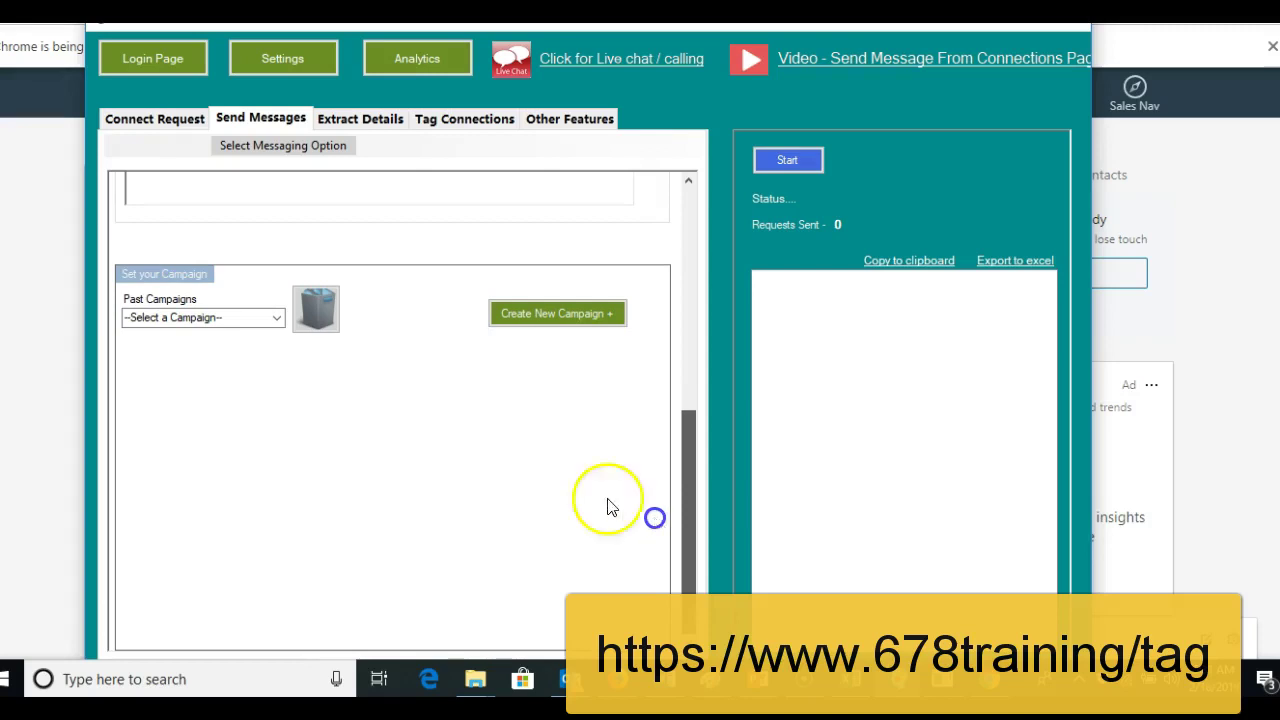
Select welcome1 from the Past Campaigns dropdown
click(276, 318)
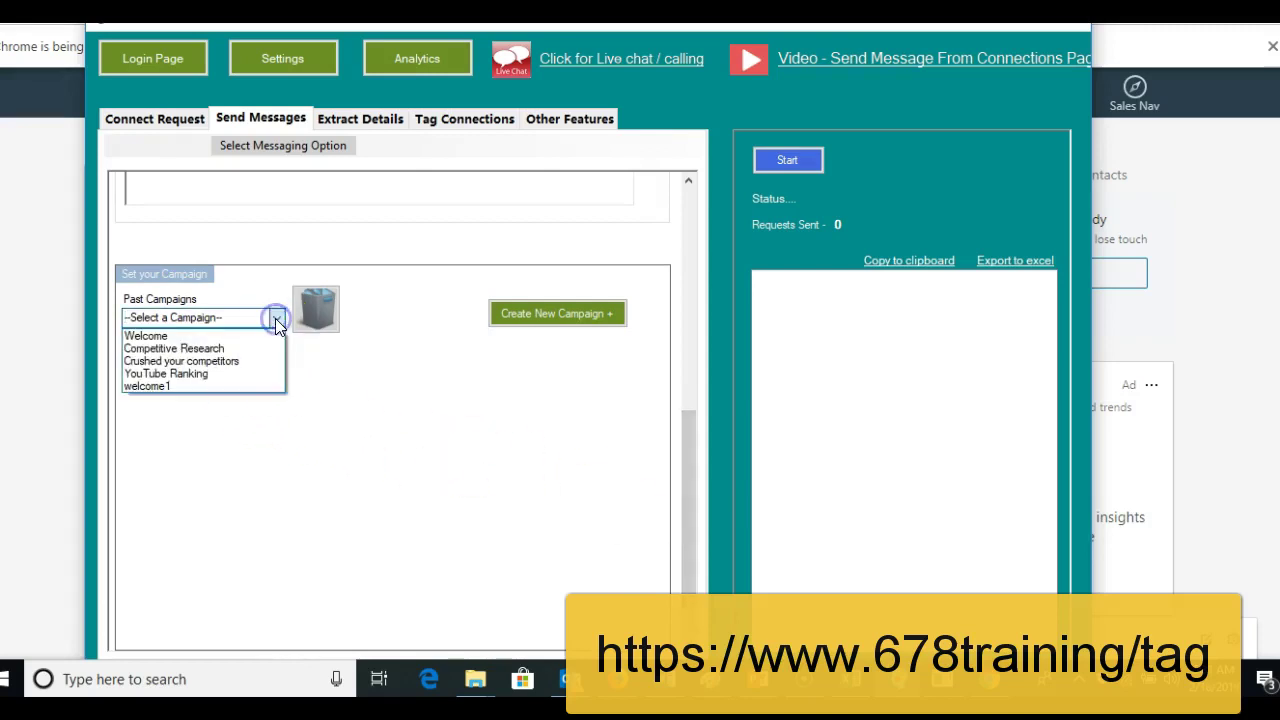
click(161, 389)
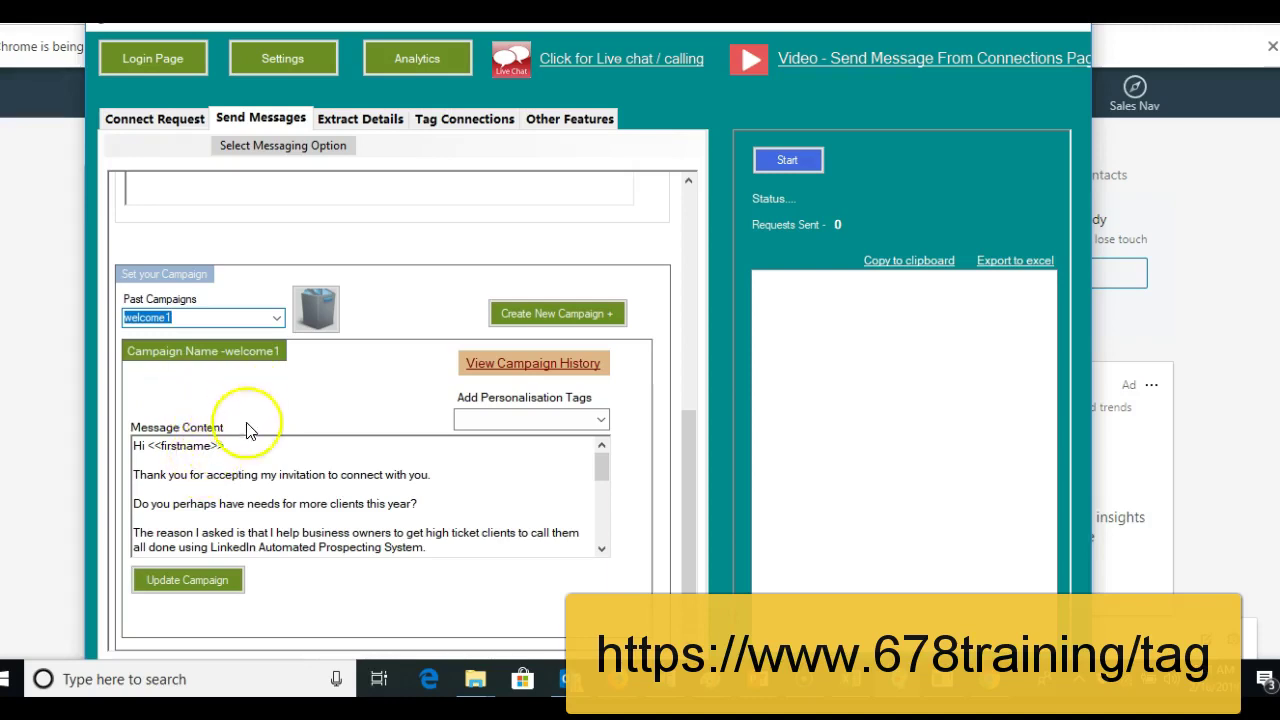
mouse_move(601, 466)
mouse_down()
mouse_move(593, 531)
mouse_move(574, 457)
mouse_up()
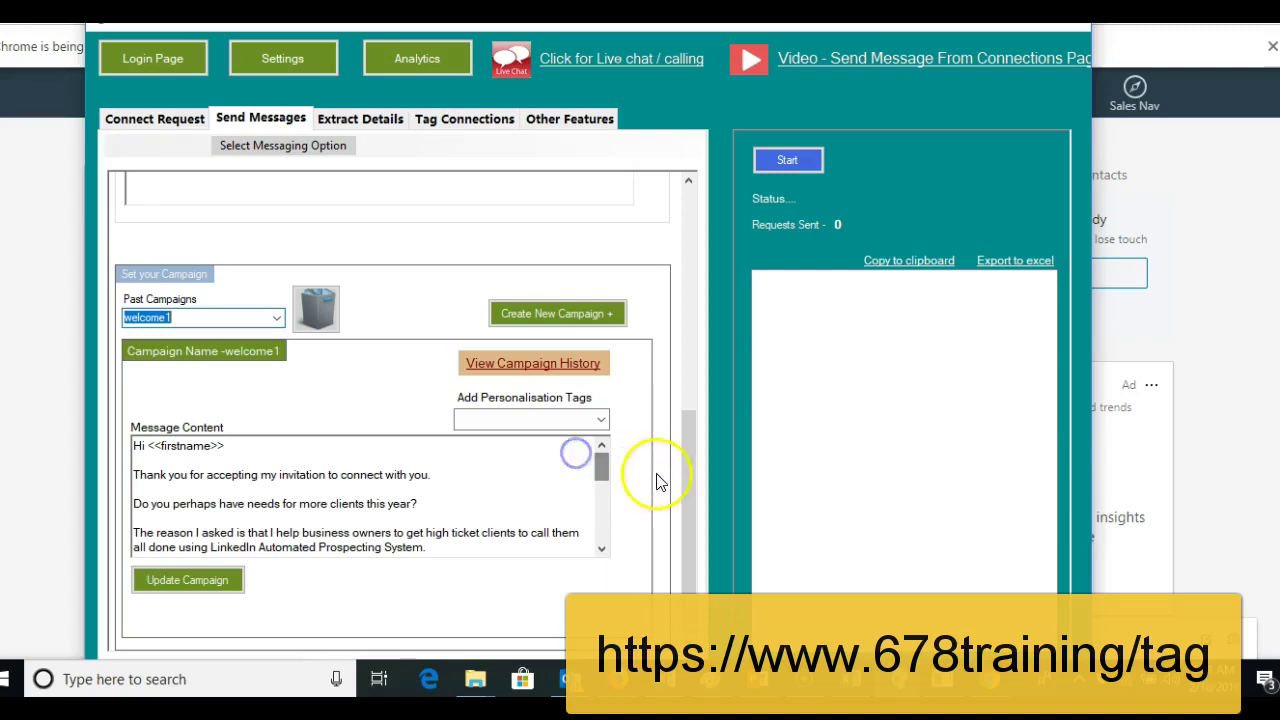
drag(686, 457, 689, 262)
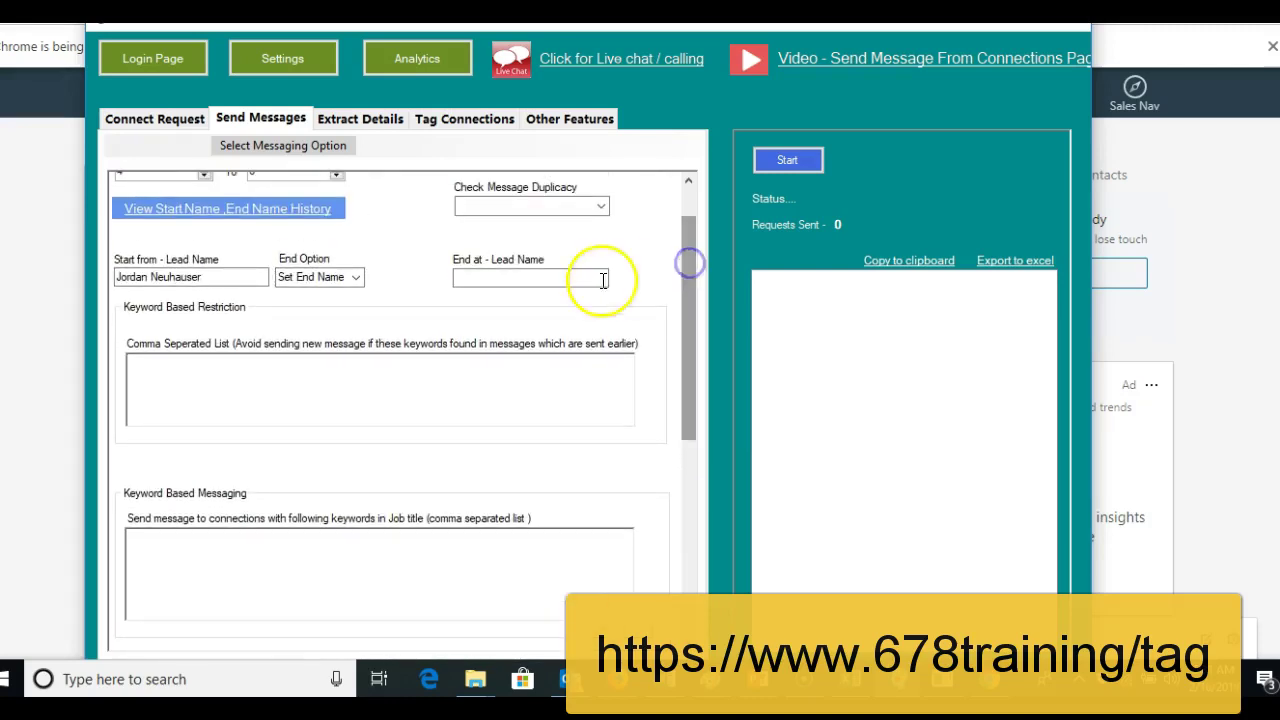
Re-enter the end lead's name and set Check Message Duplicacy to Check For Selected Campaign
click(491, 275)
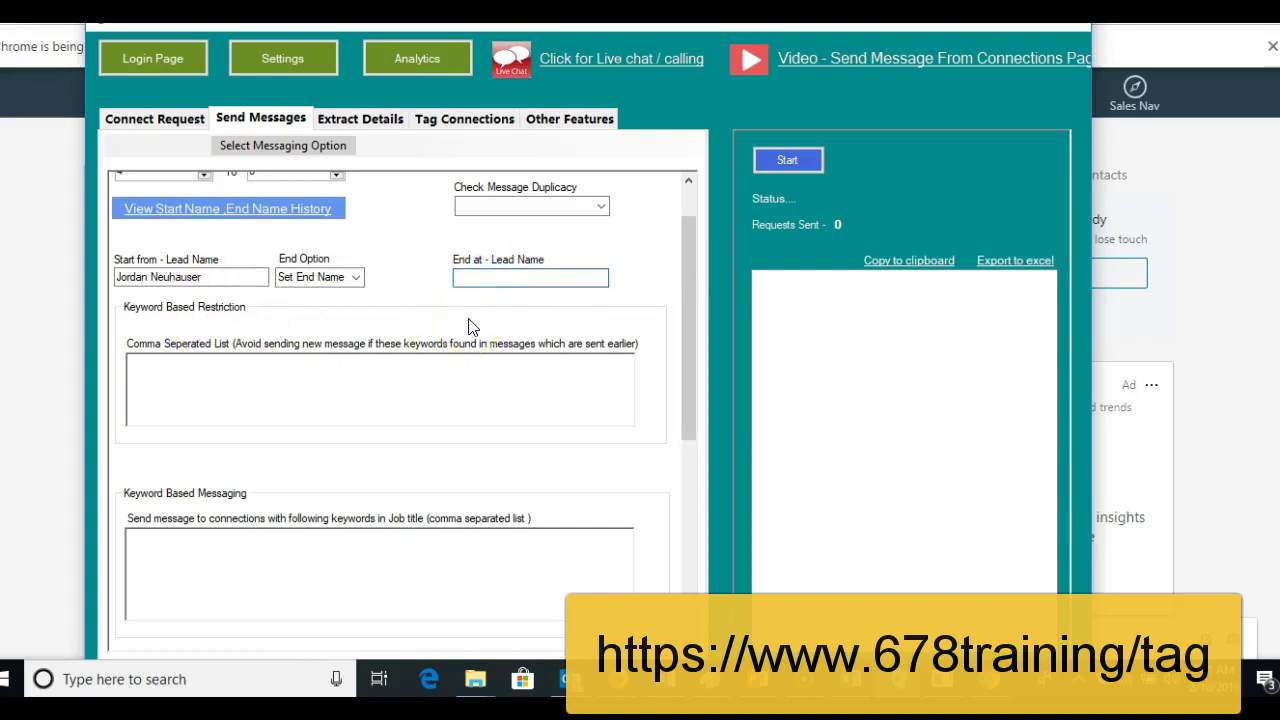
click(598, 206)
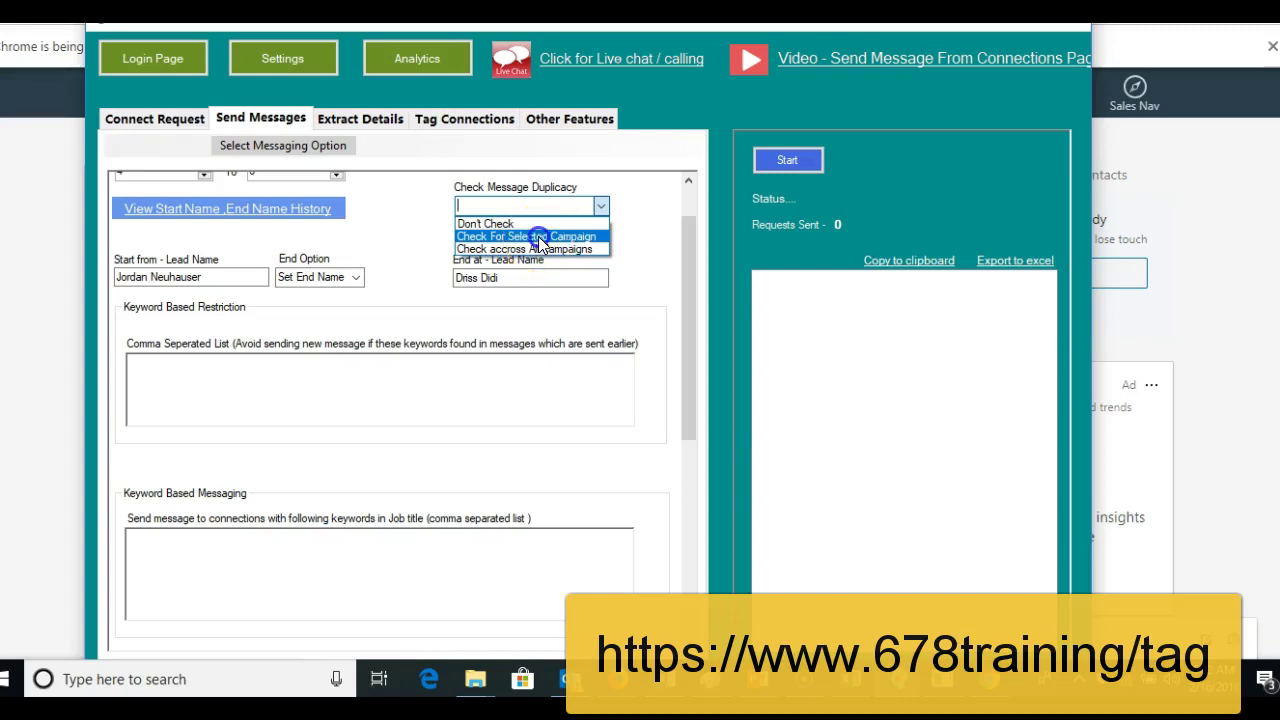
click(540, 237)
Start the welcome1 messaging run
mouse_move(686, 318)
mouse_down()
mouse_move(688, 247)
mouse_move(684, 315)
mouse_up()
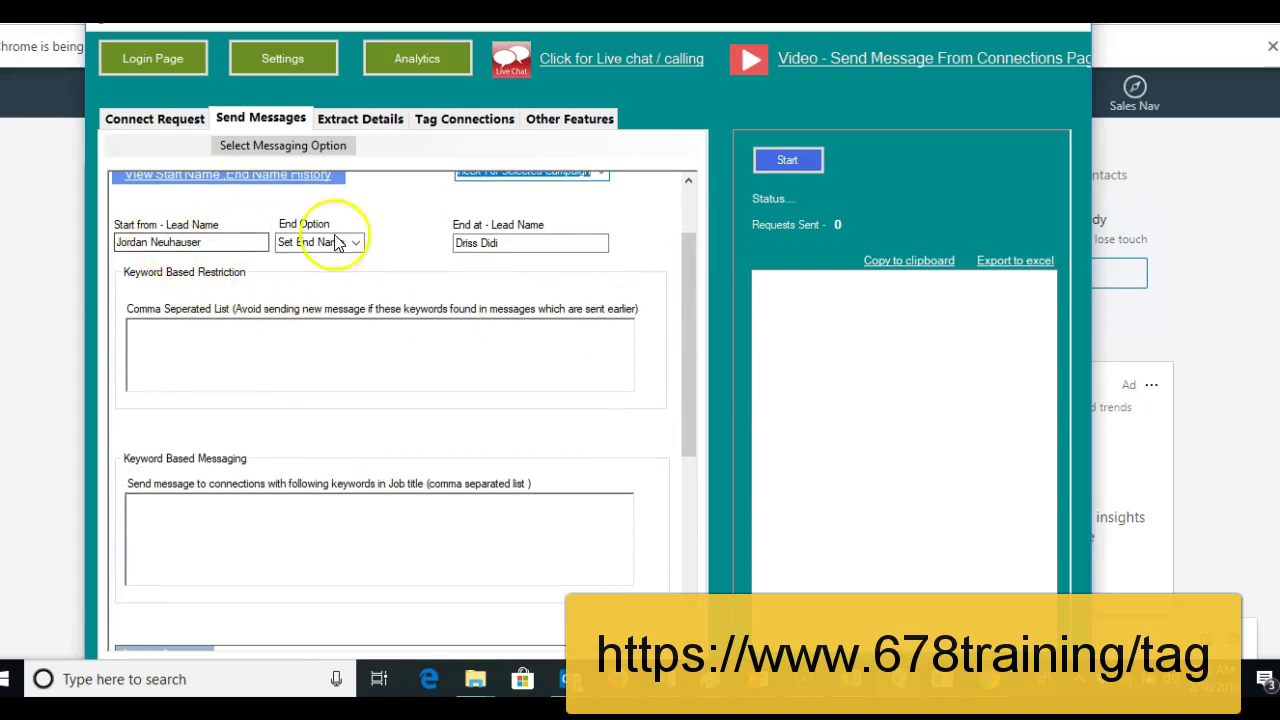
drag(689, 414, 690, 603)
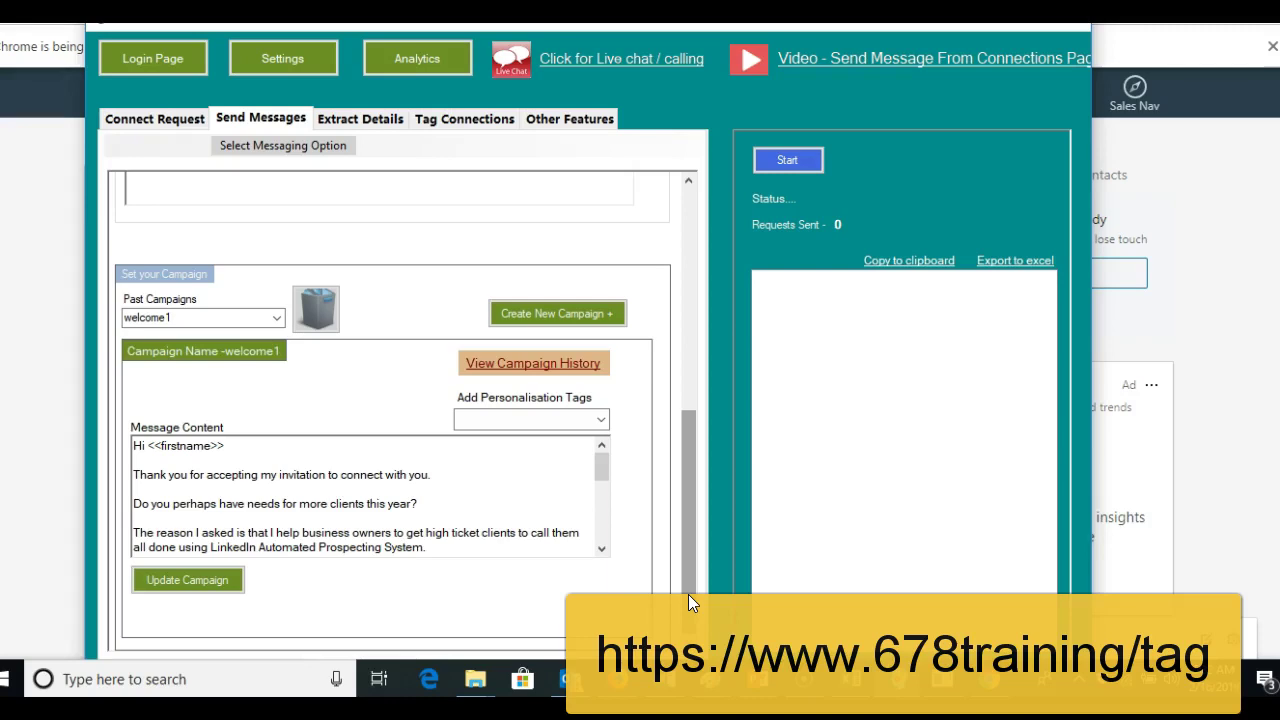
click(785, 160)
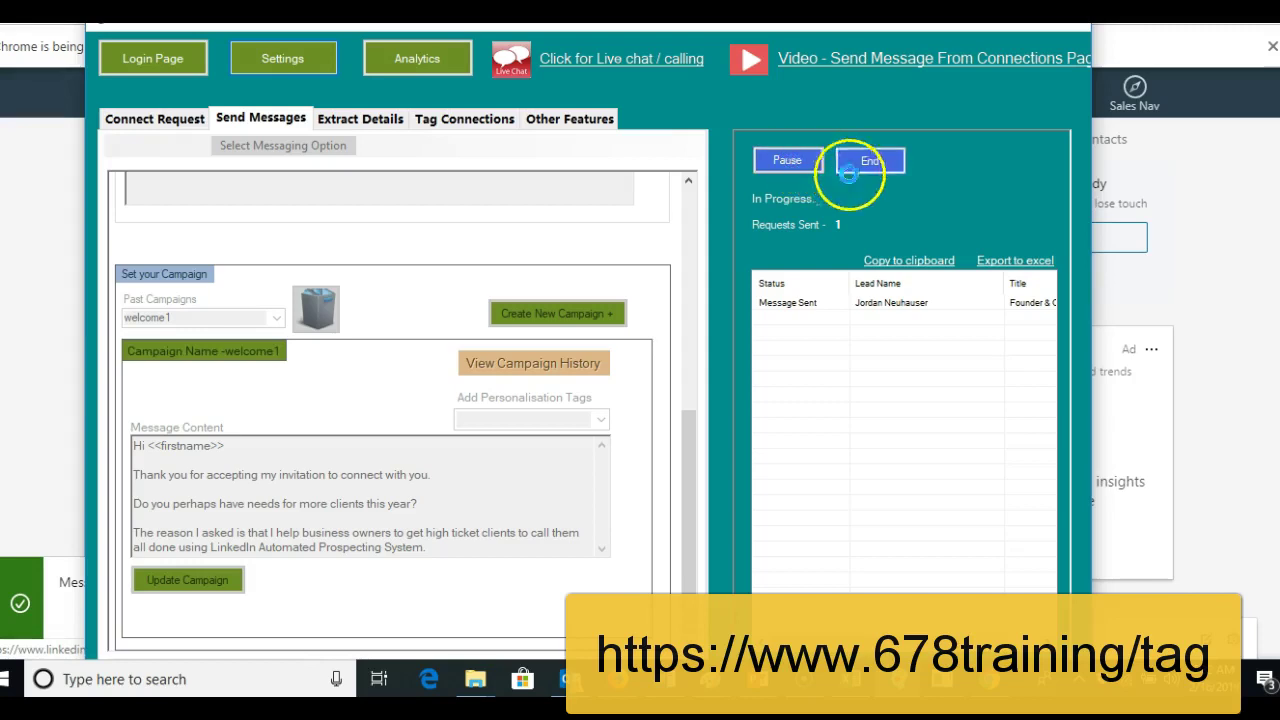
Bring the LinkedIn connections page forward to see the 'Message sent successfully' confirmation
click(1275, 315)
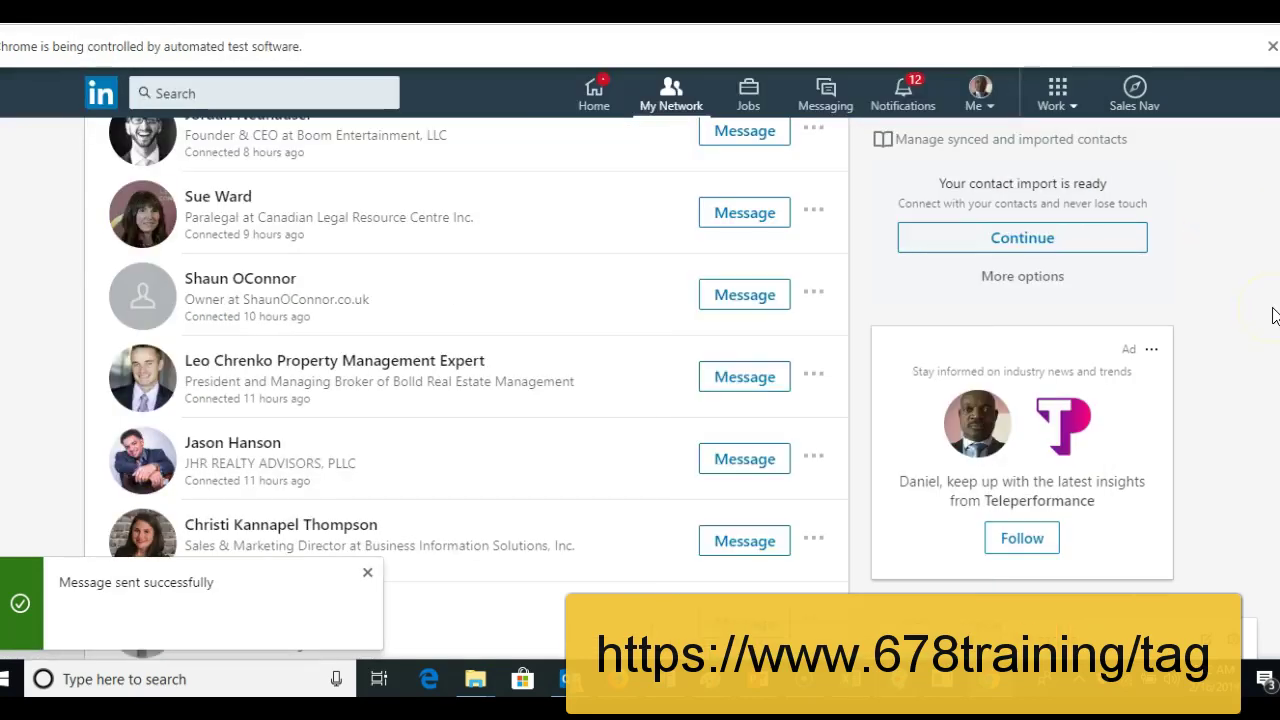
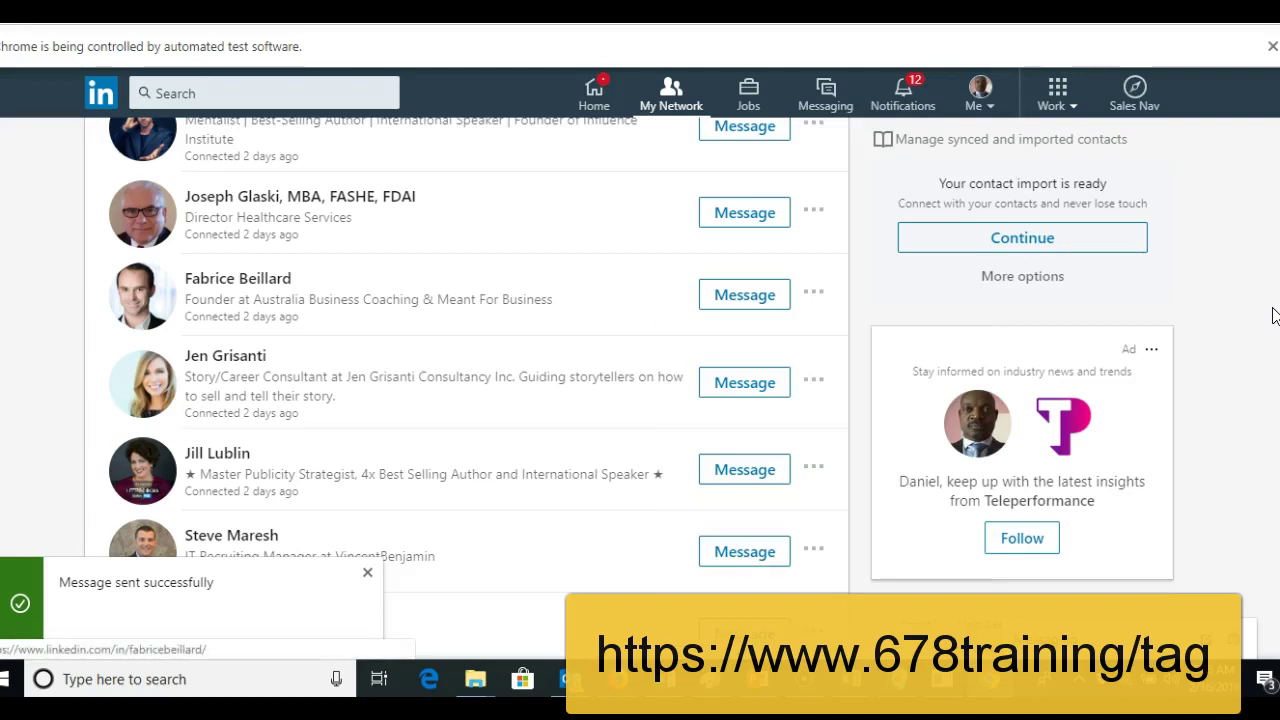
Bring up LinkedIn Automation's Send Messages results and scroll the Status column to confirm each lead shows Message Sent
click(903, 680)
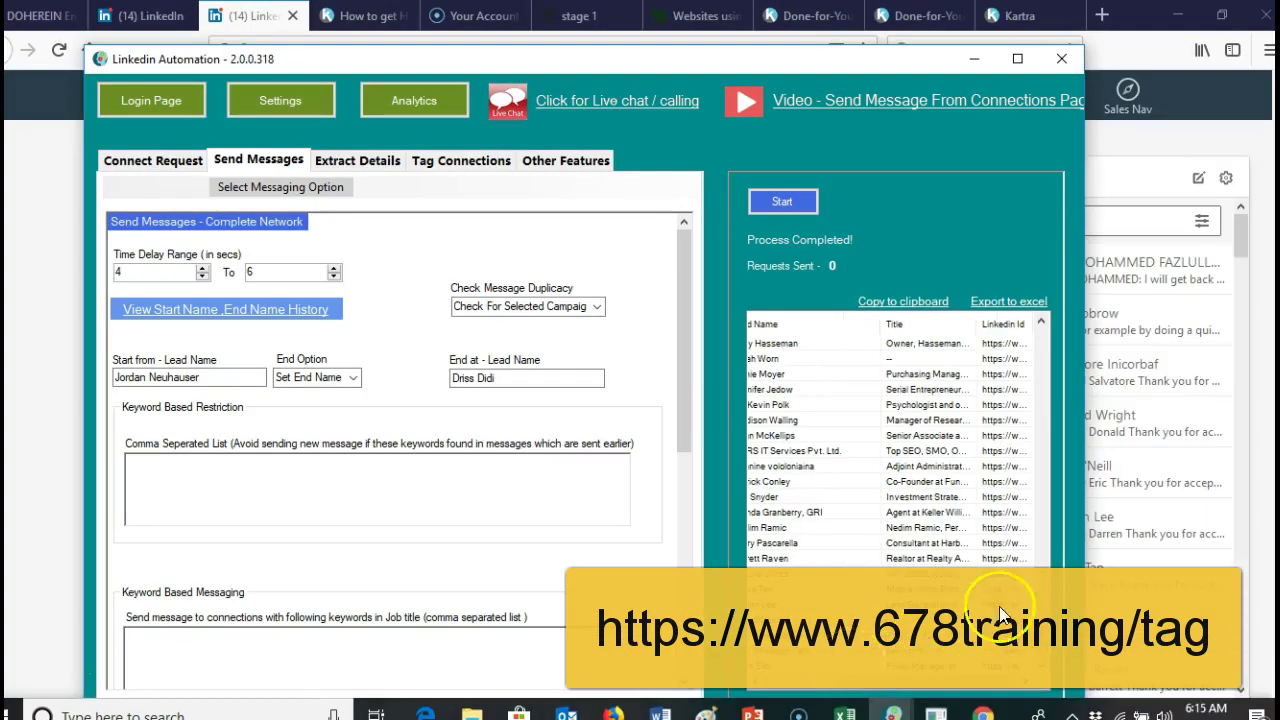
drag(1043, 595, 1035, 335)
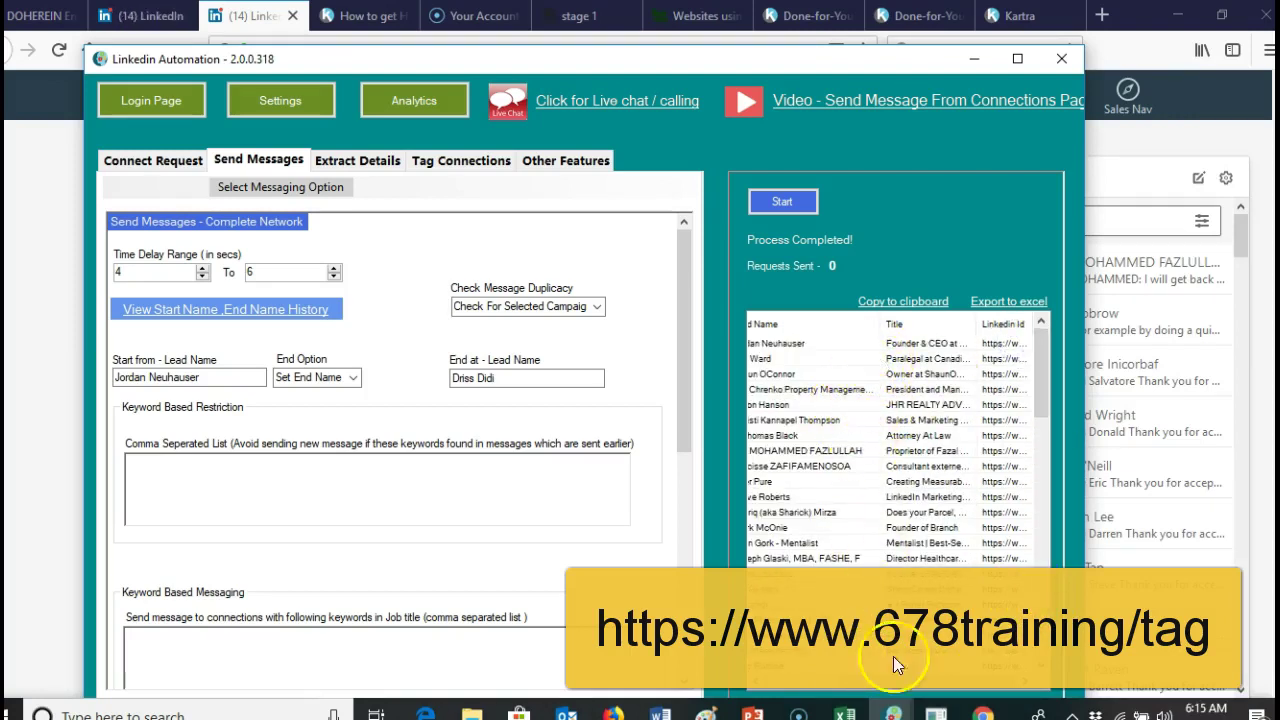
drag(886, 680, 751, 682)
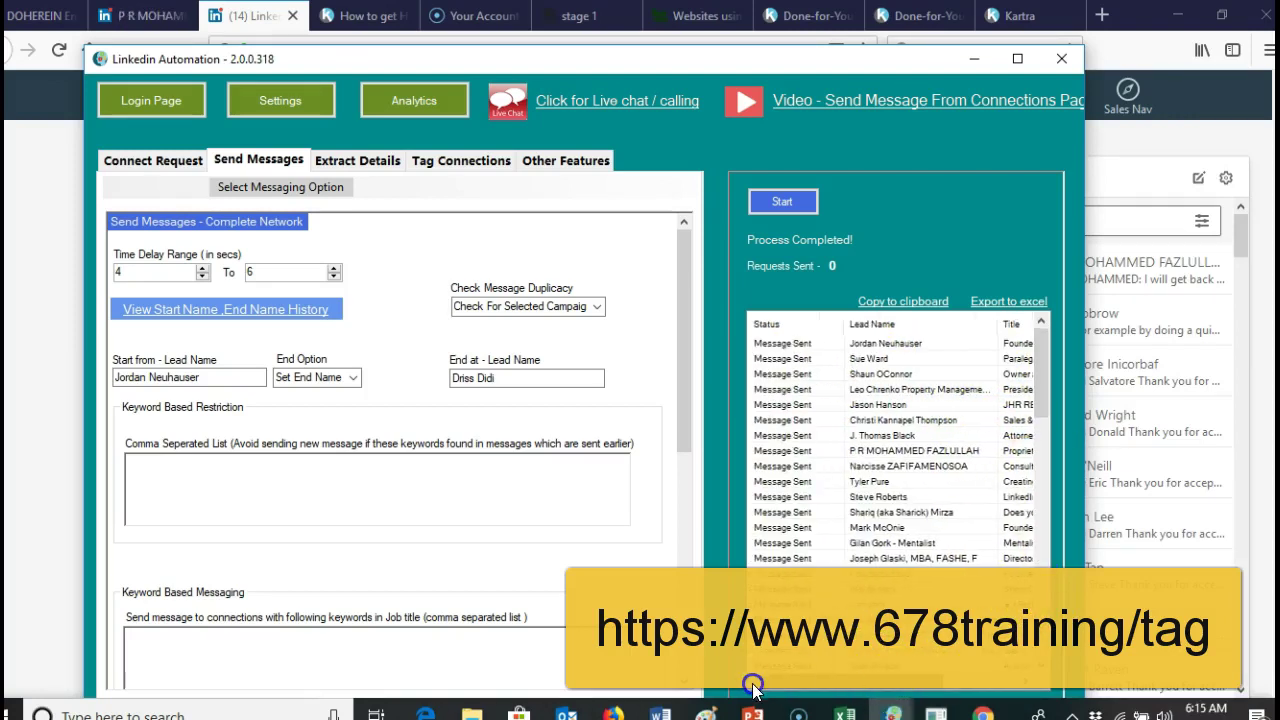
click(858, 343)
drag(1053, 388, 1055, 663)
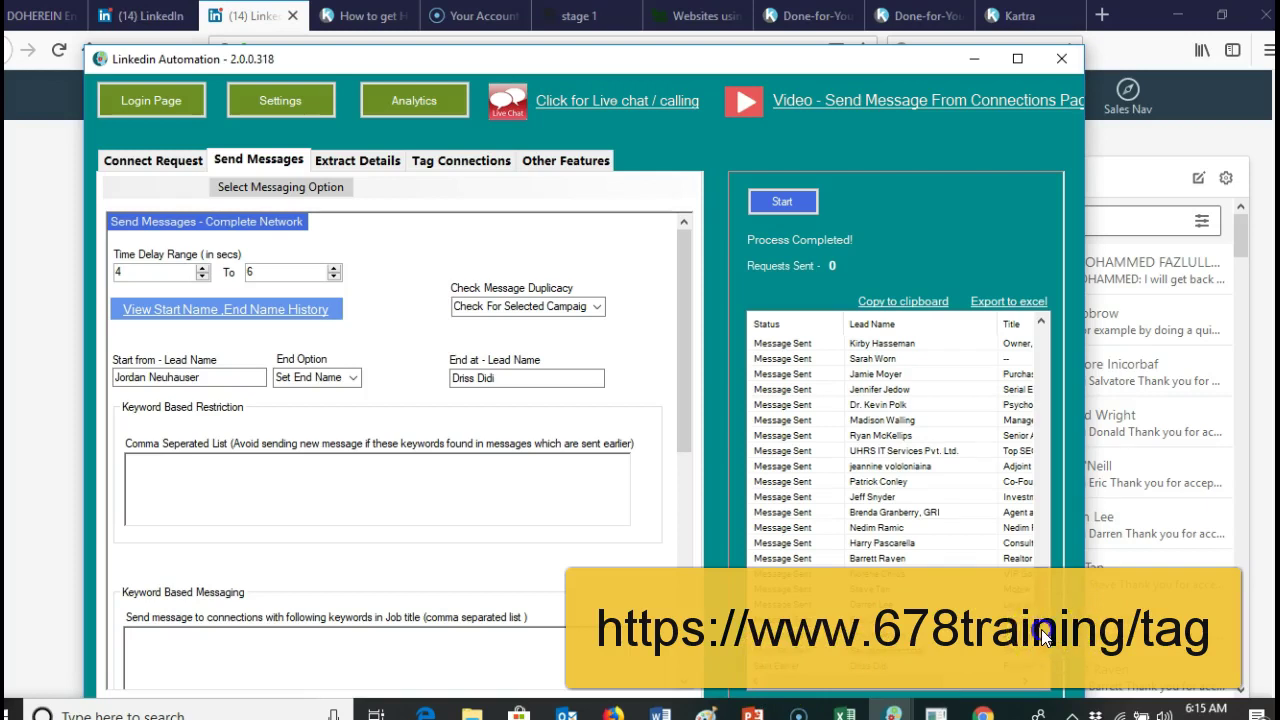
drag(1045, 630, 1060, 378)
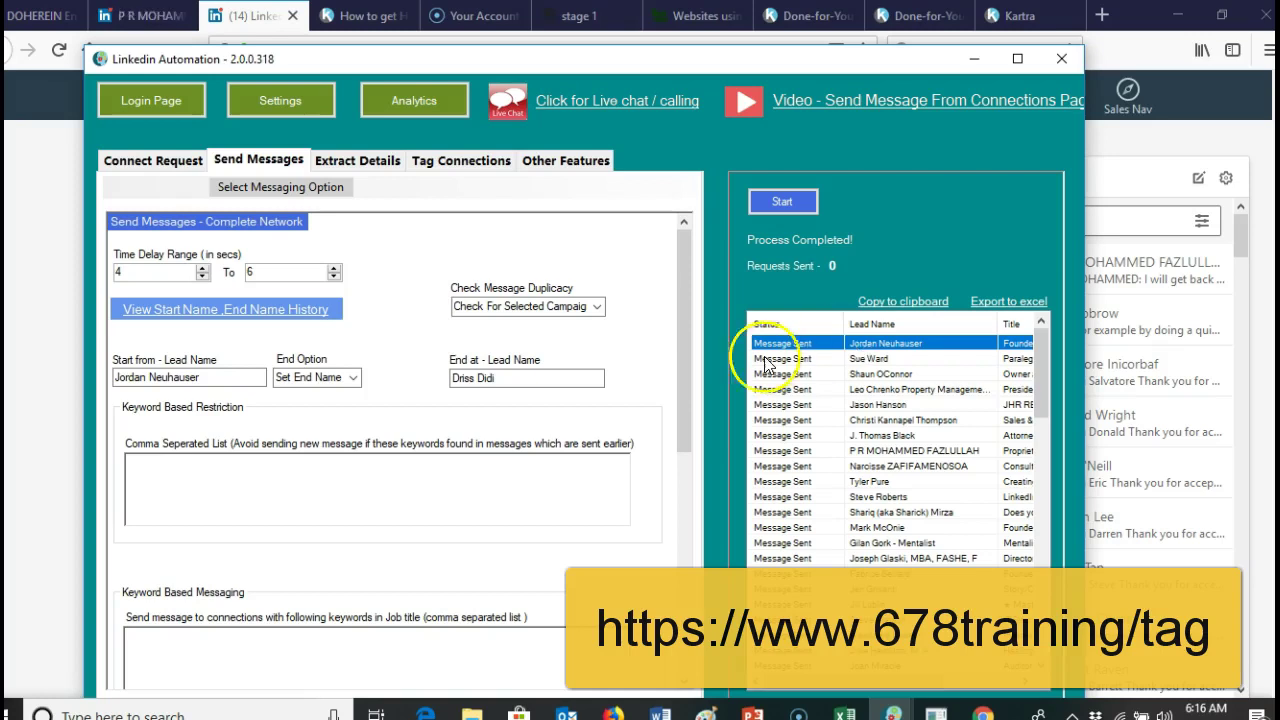
Open the 'View Start Name, End Name History' window, then return to LinkedIn Messaging in Firefox
click(287, 317)
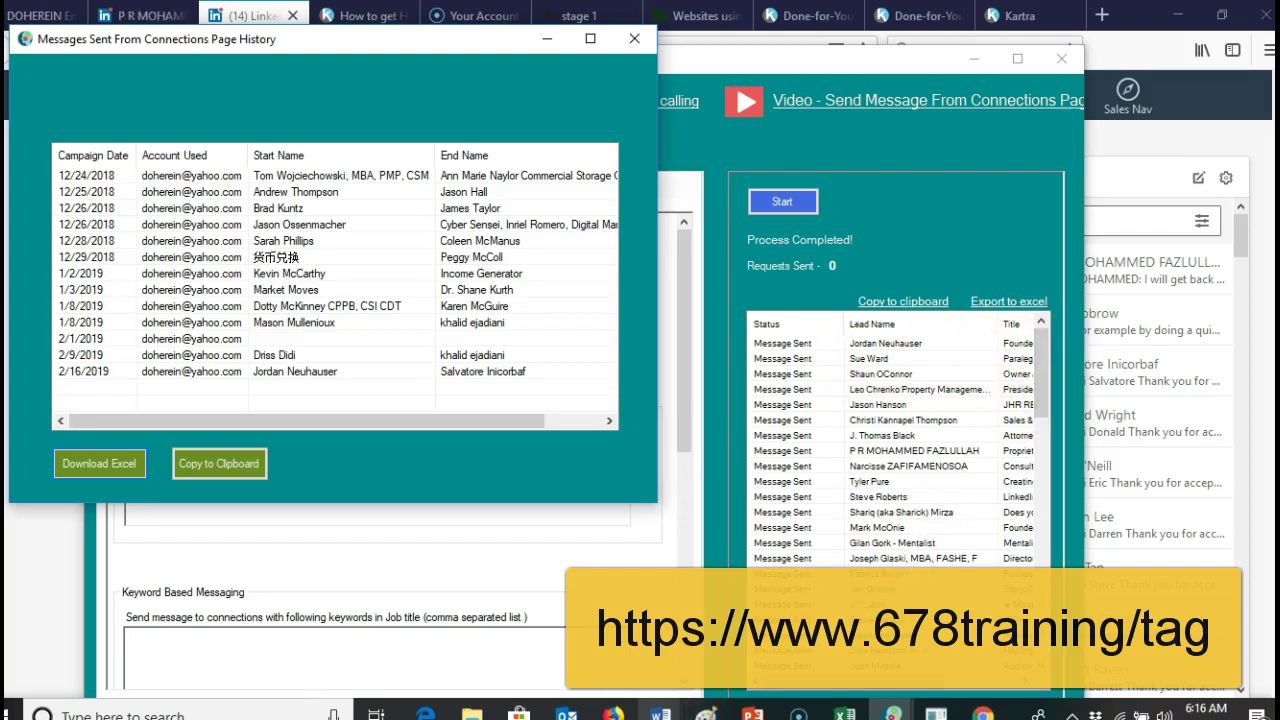
click(612, 712)
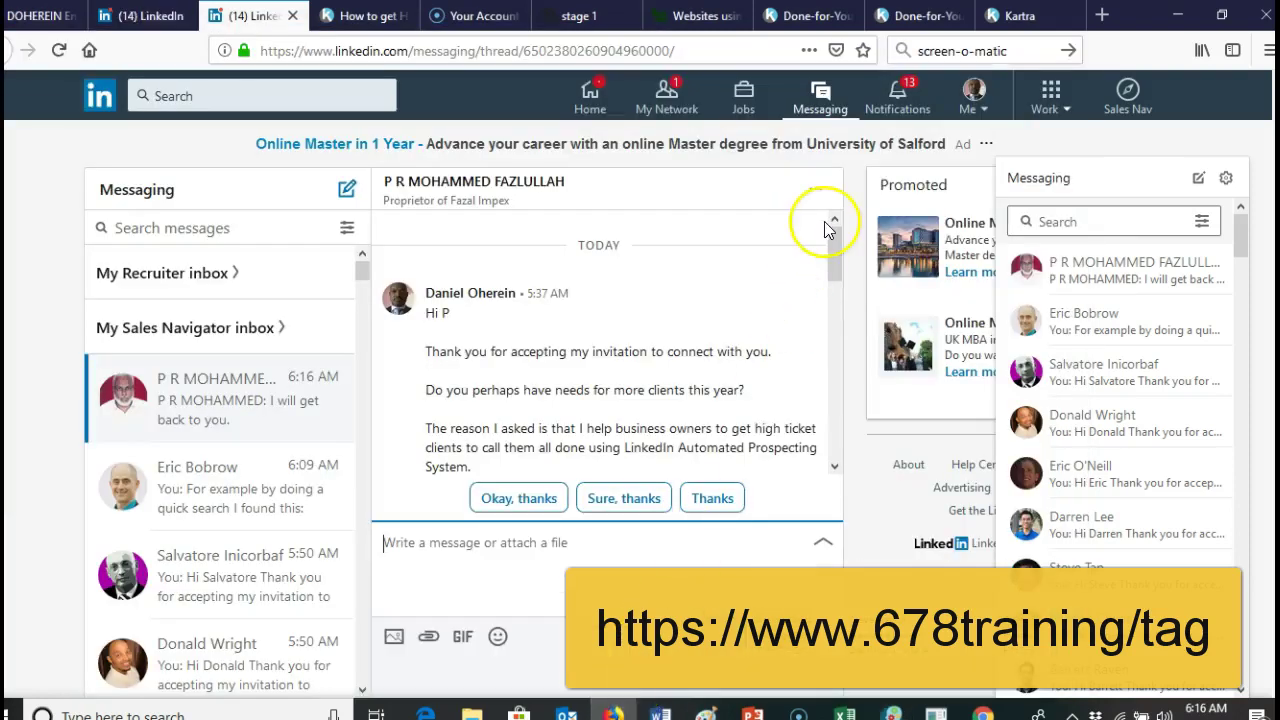
Scroll the automated-message thread down to the contact's reply 'I will get back to you'
mouse_move(834, 240)
mouse_down()
mouse_move(831, 443)
mouse_move(855, 247)
mouse_up()
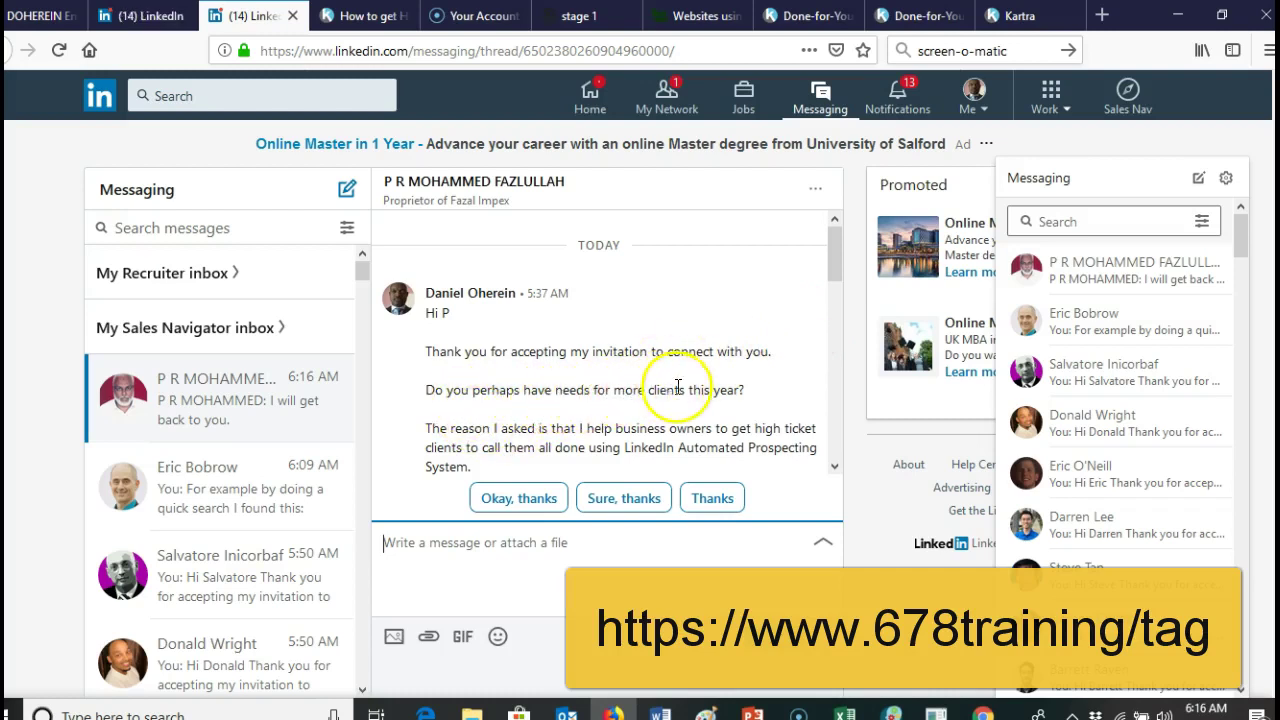
drag(838, 252, 847, 292)
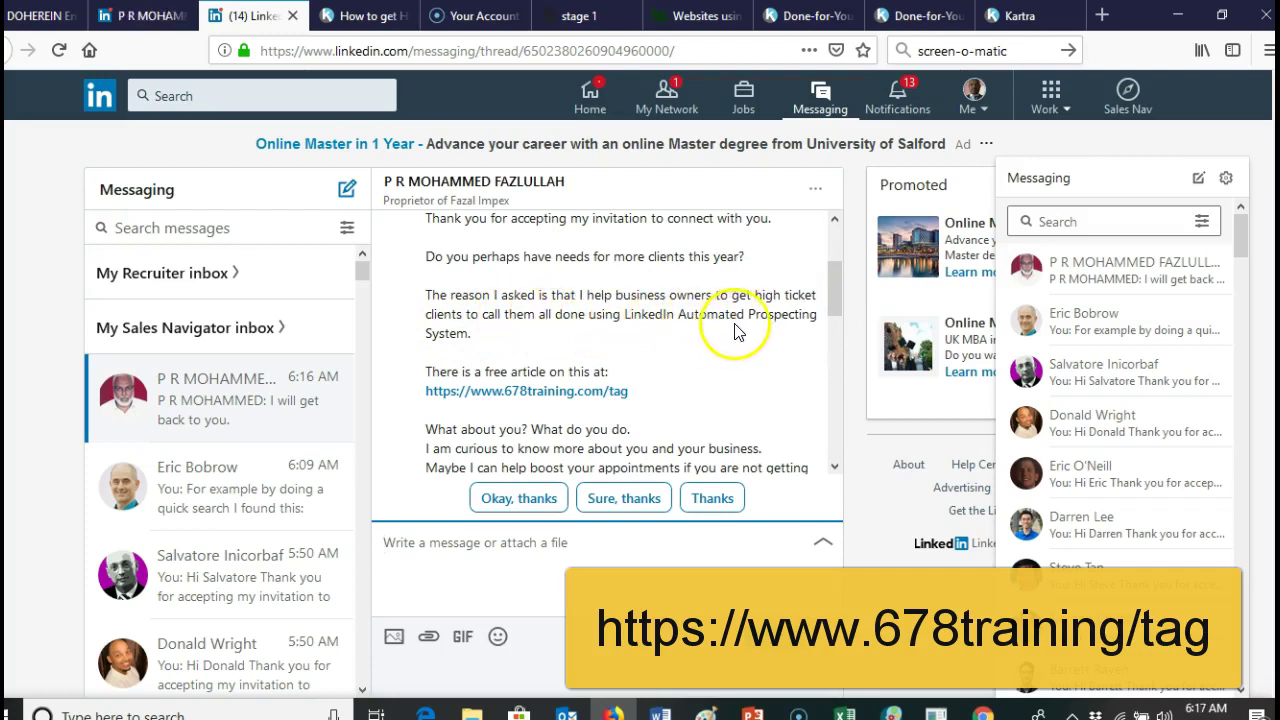
drag(832, 284, 836, 310)
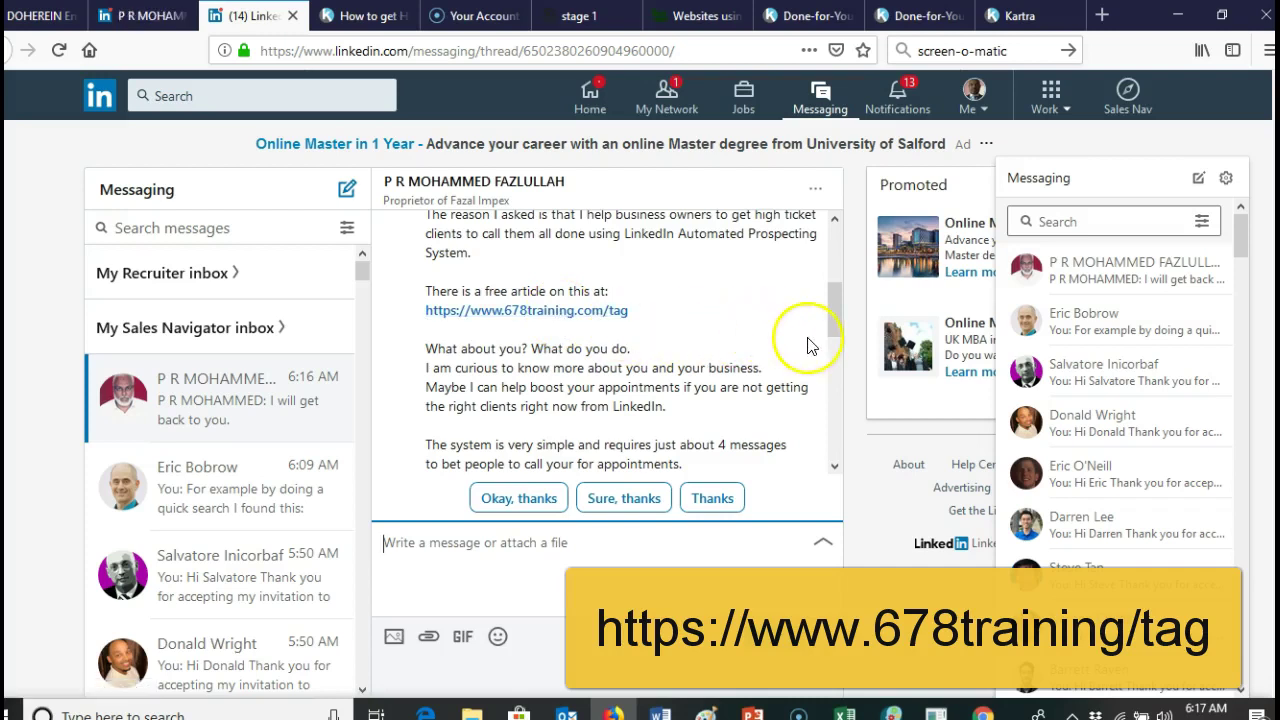
drag(833, 311, 829, 391)
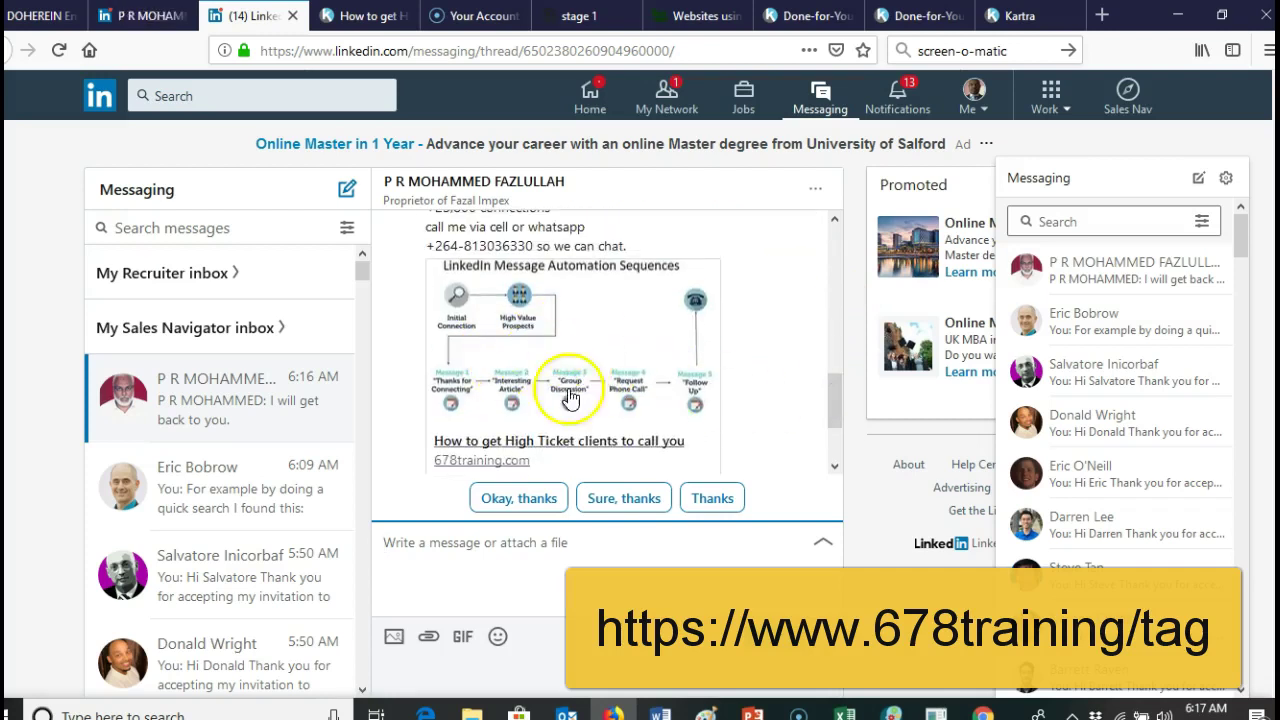
drag(831, 387, 839, 421)
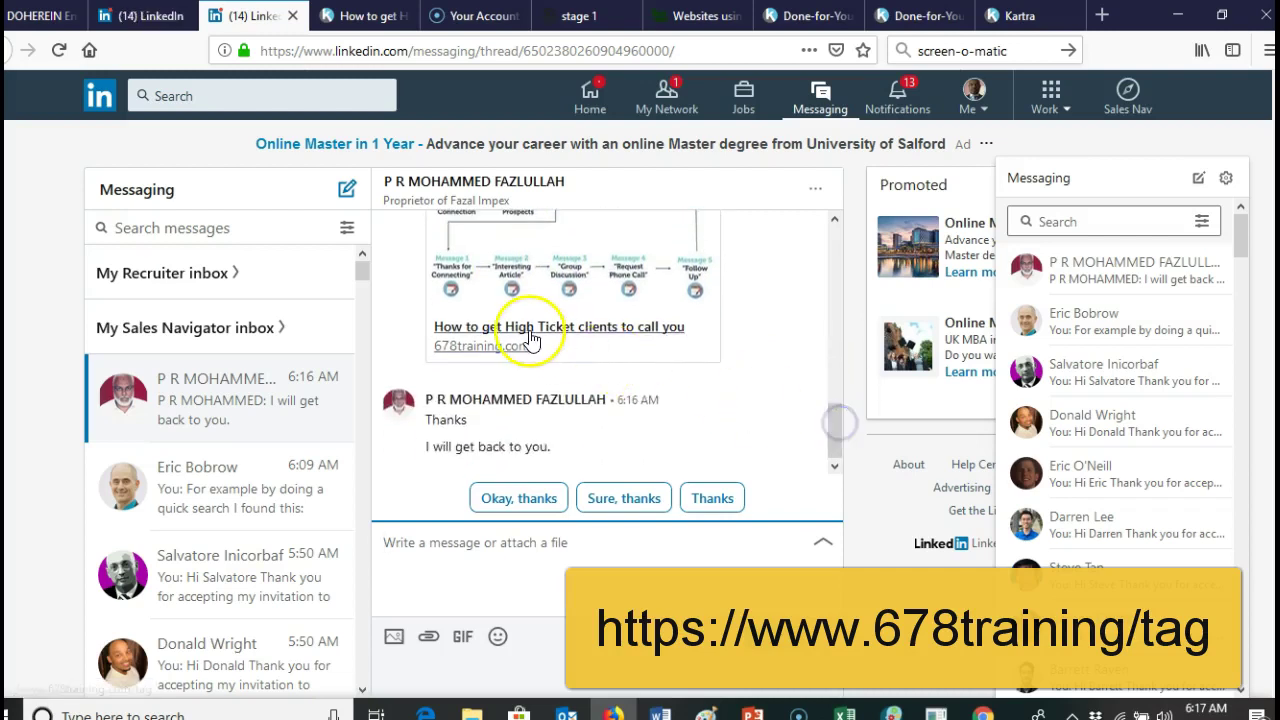
click(492, 428)
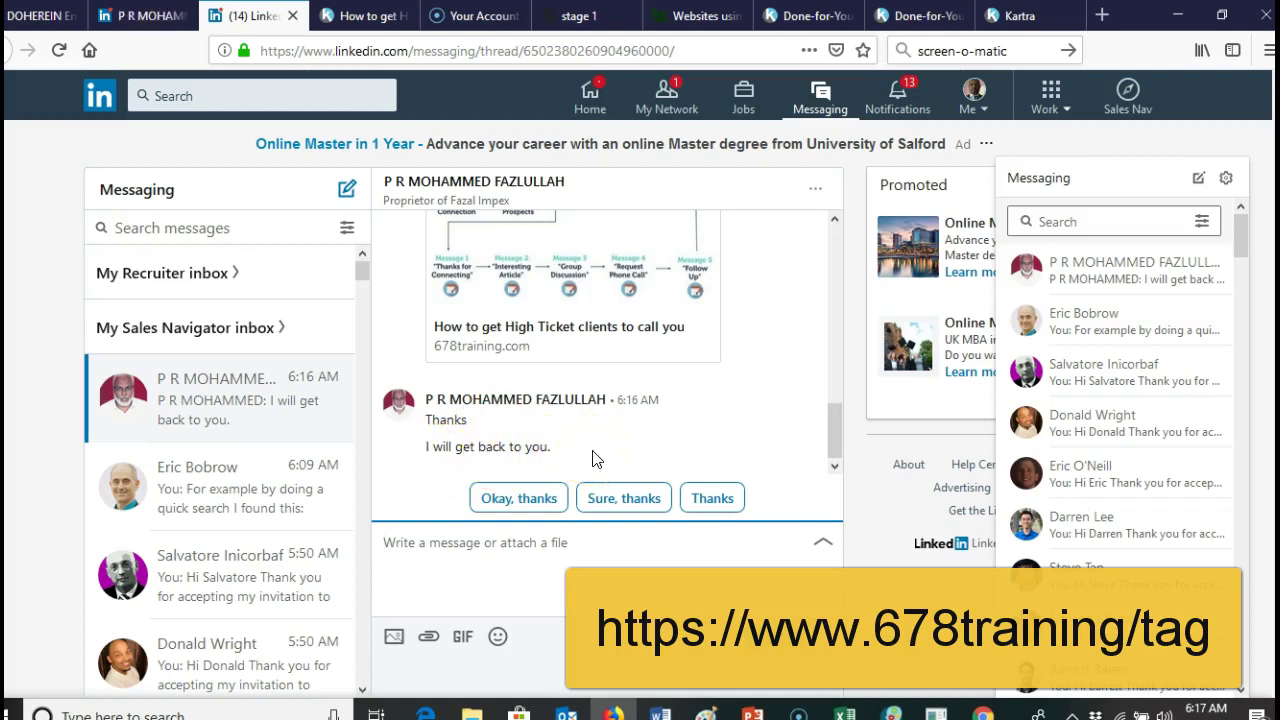
Scroll the Messaging dropdown and open the next contact's conversation
click(1243, 234)
mouse_move(1243, 234)
mouse_down()
mouse_move(1243, 370)
mouse_move(1241, 216)
mouse_up()
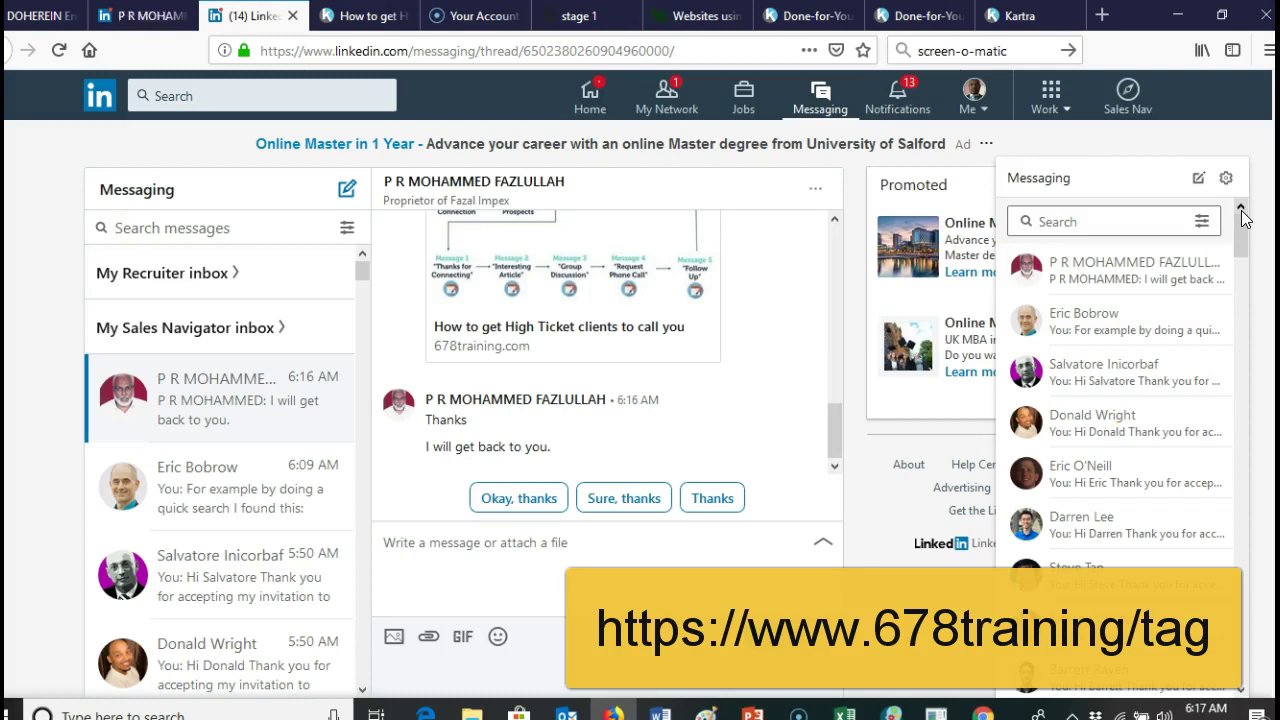
click(1093, 332)
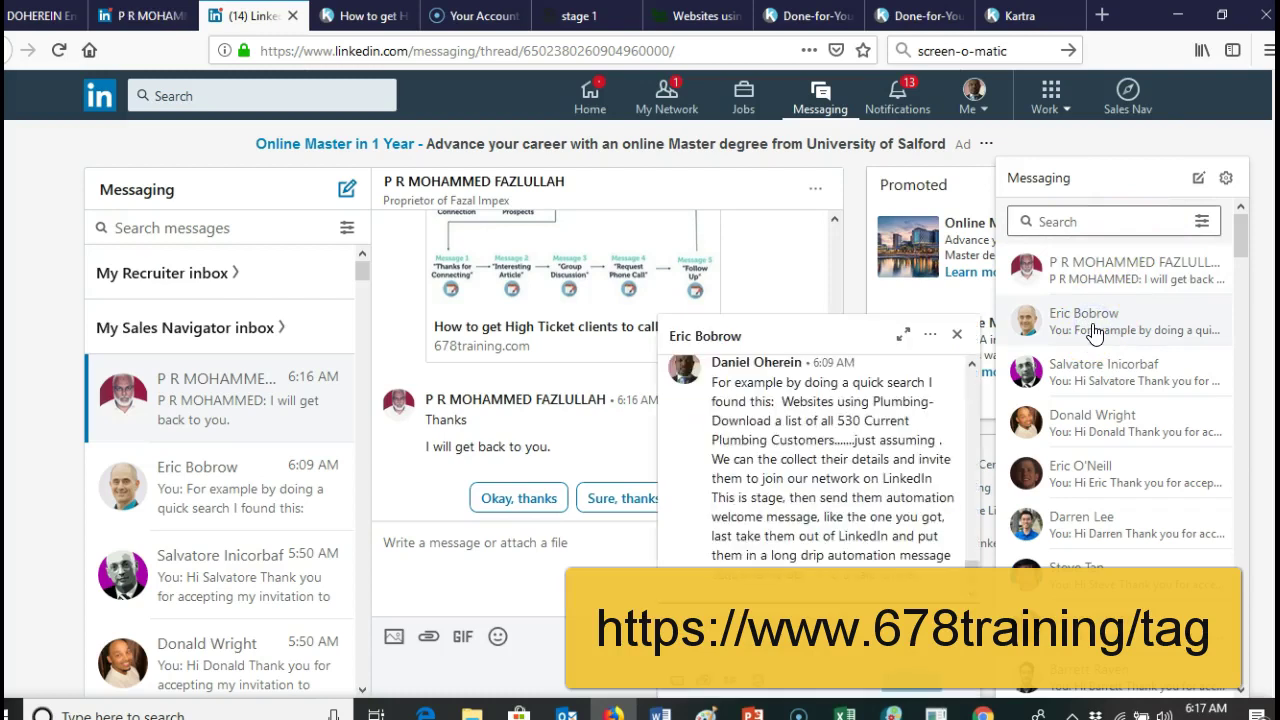
Scroll the contact's chat pop-up to the earliest sent message
mouse_move(970, 573)
mouse_down()
mouse_move(951, 377)
mouse_move(963, 510)
mouse_up()
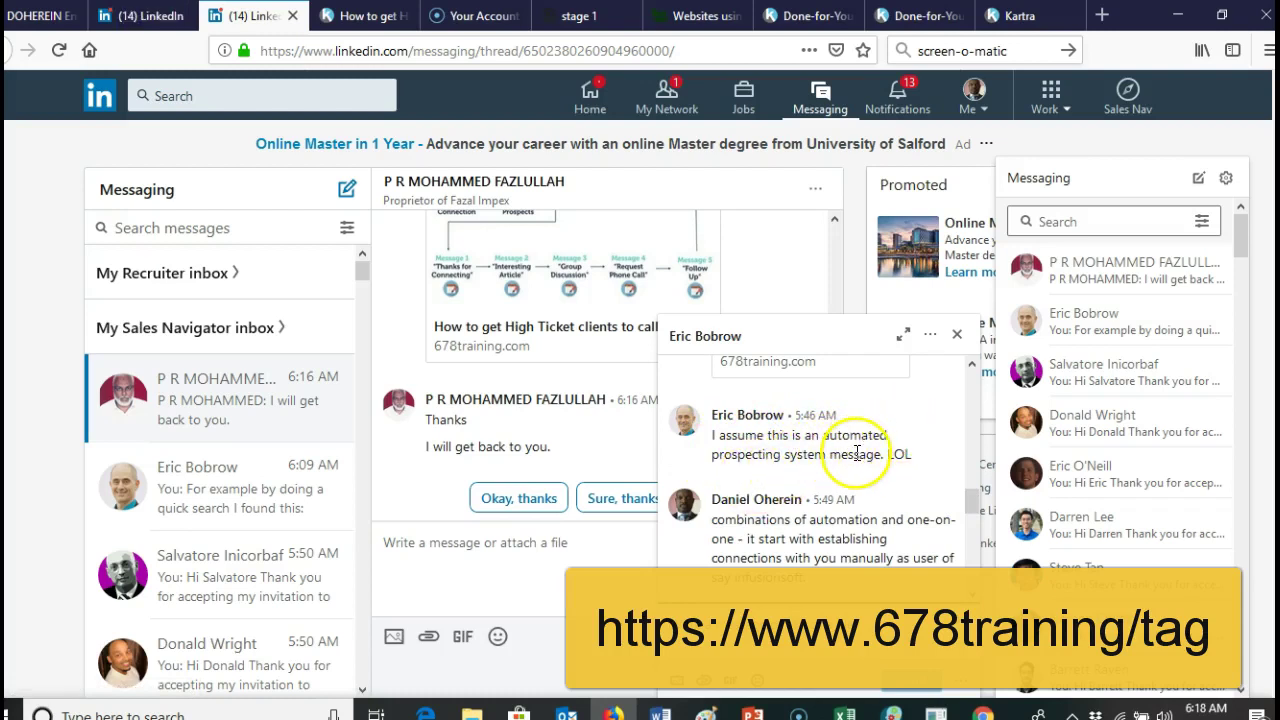
drag(971, 499, 972, 505)
scroll(971, 505, down, 1)
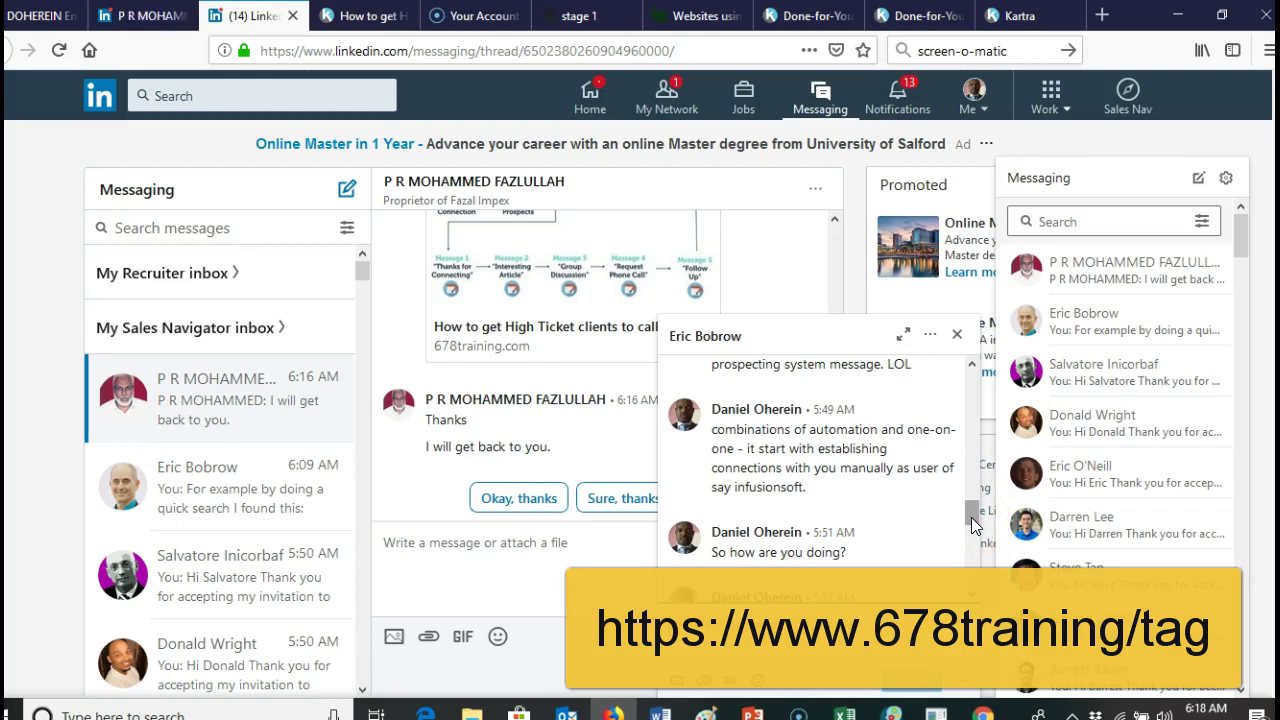
drag(969, 515, 966, 548)
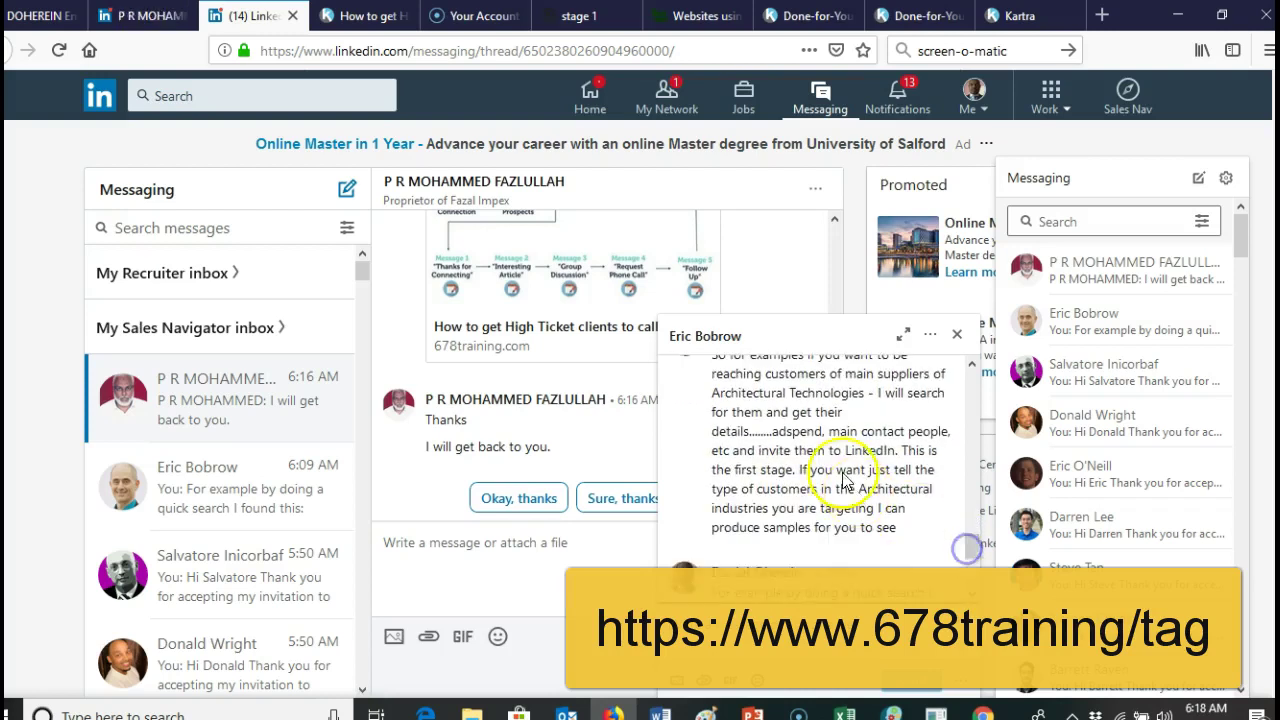
drag(965, 543, 966, 586)
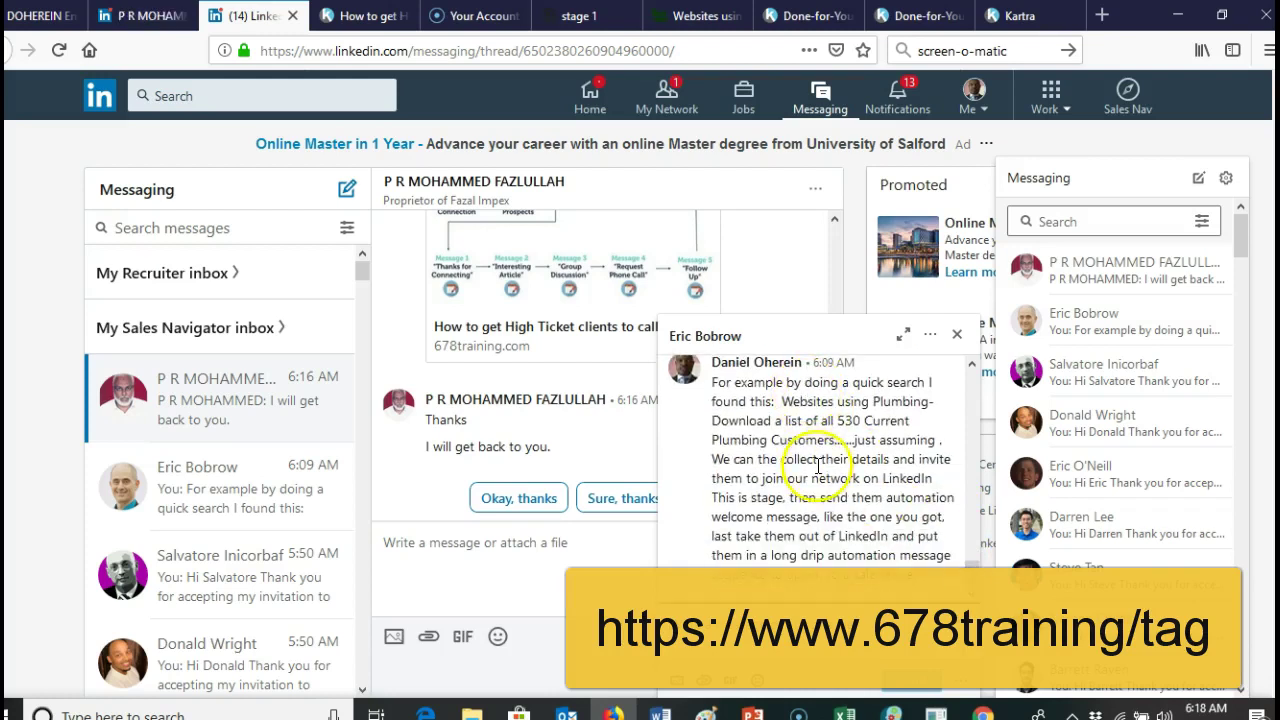
Highlight '530 Current Plumbing Customers' in the message text
click(784, 399)
drag(784, 399, 918, 424)
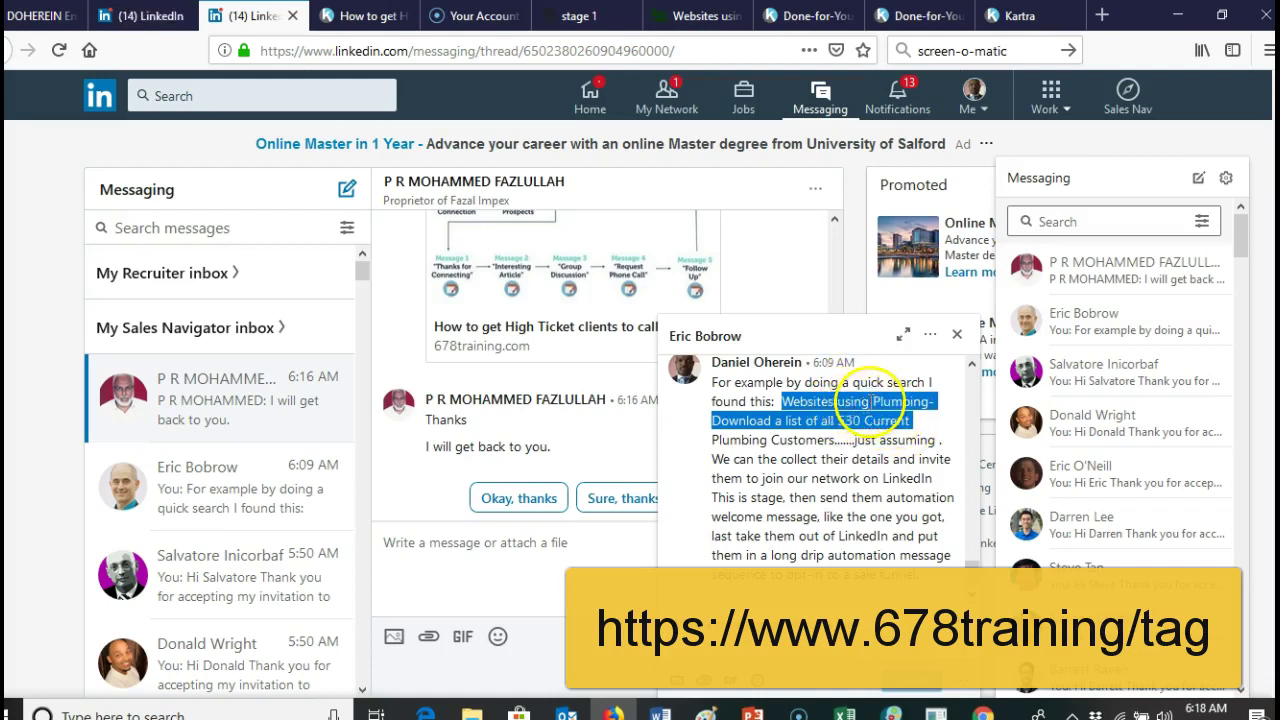
click(871, 401)
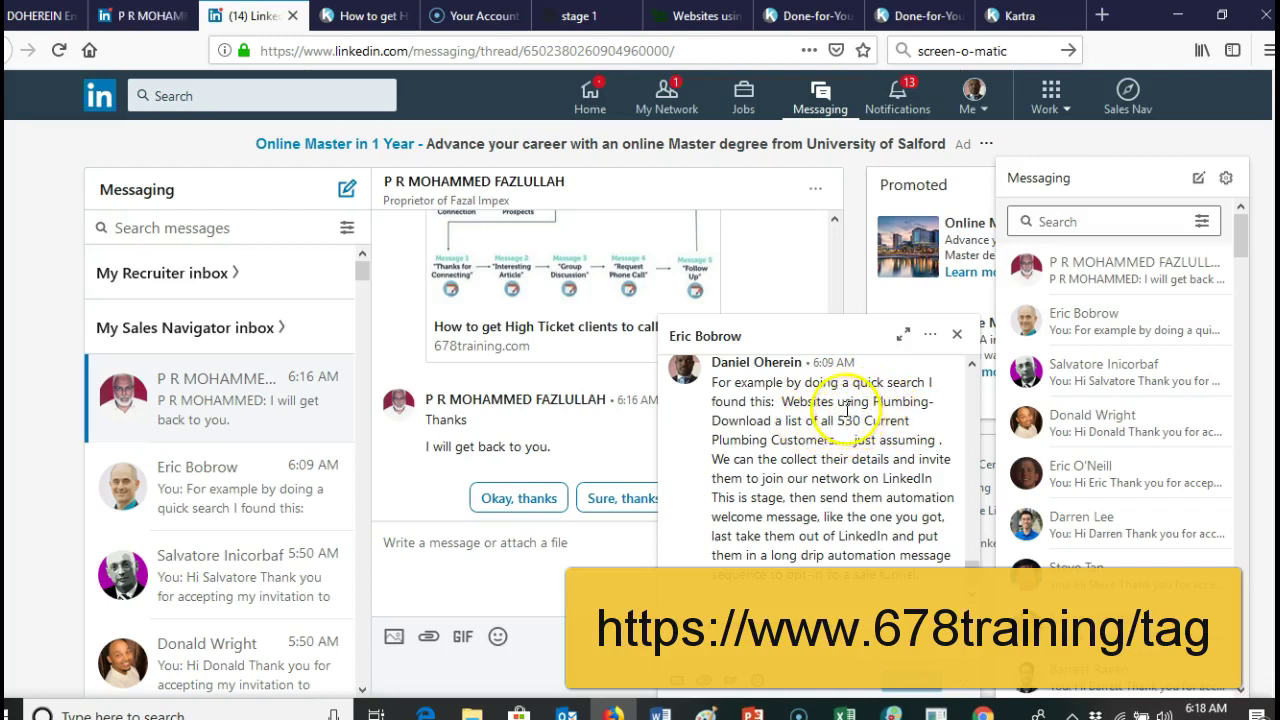
double_click(849, 421)
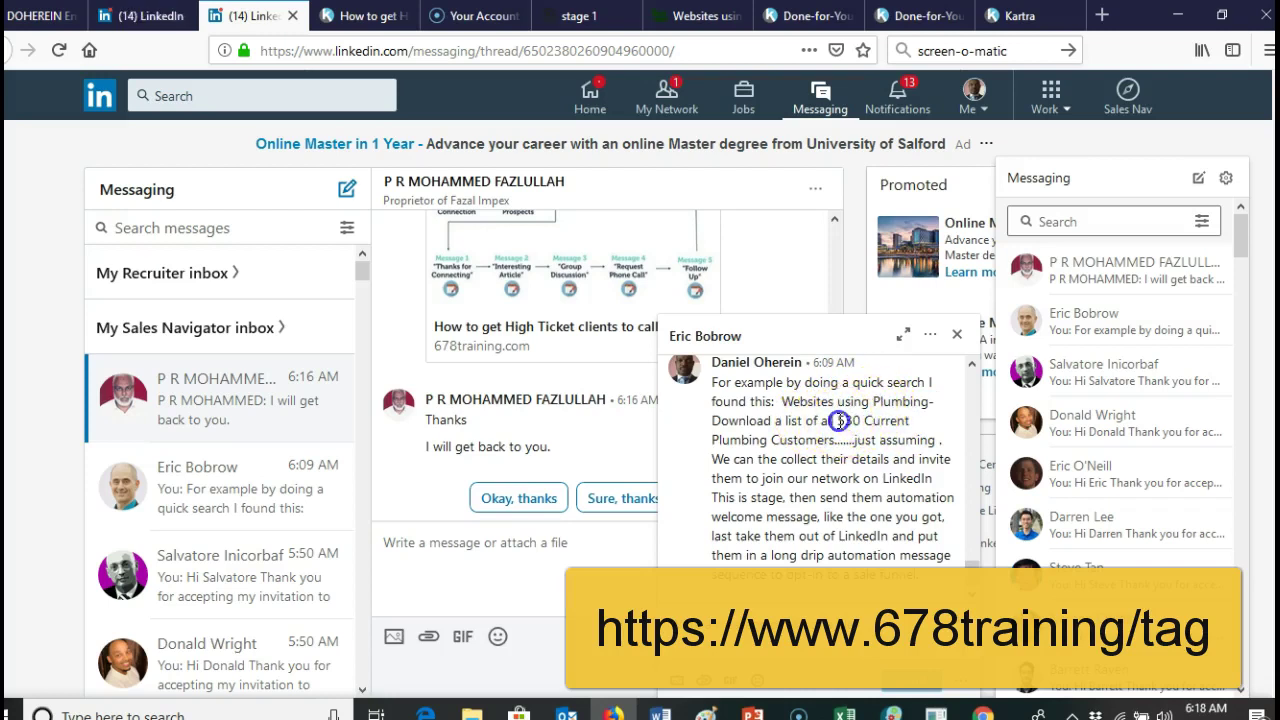
mouse_move(851, 424)
mouse_down()
mouse_move(866, 425)
mouse_move(855, 442)
mouse_up()
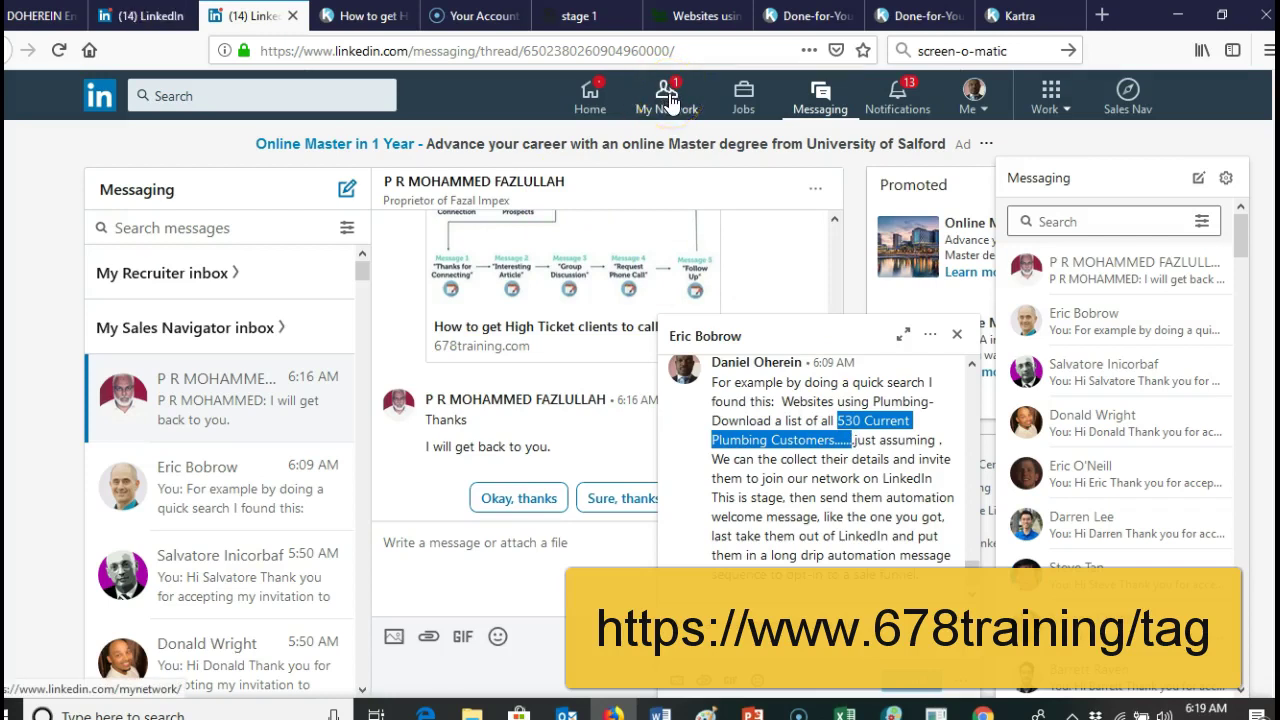
Open the full Connections list (25,966) from My Network
click(670, 101)
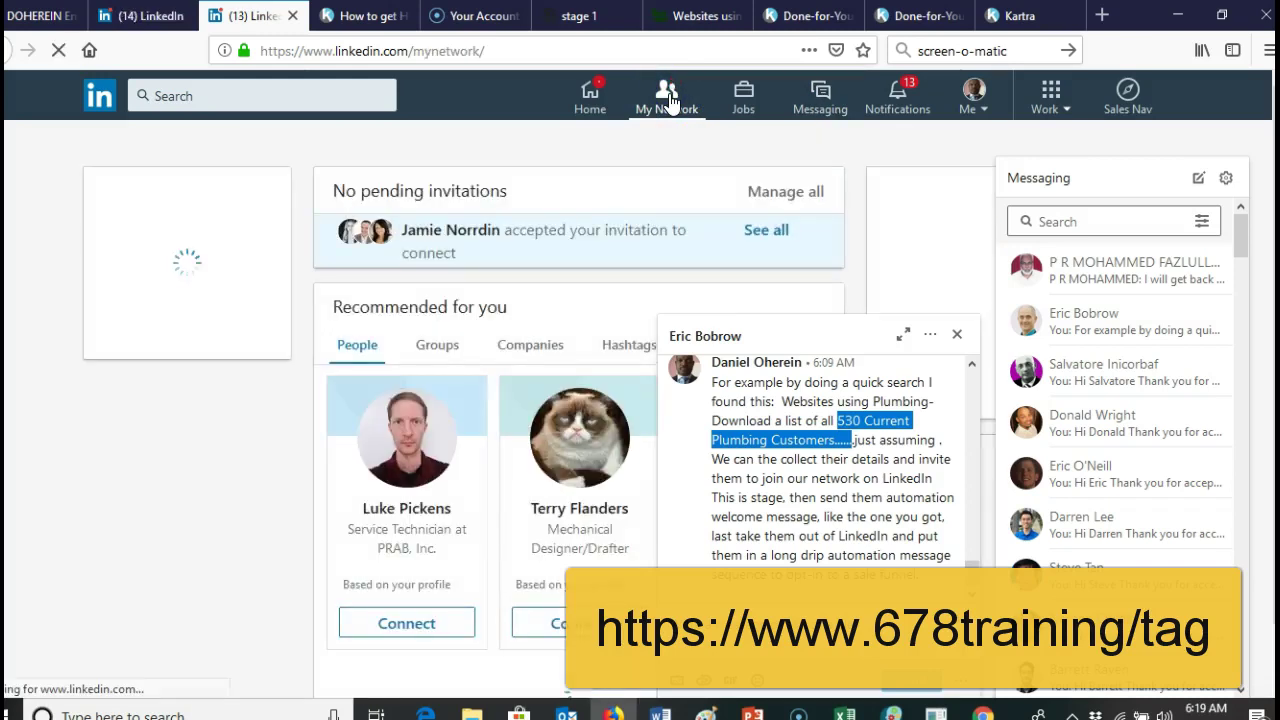
click(442, 248)
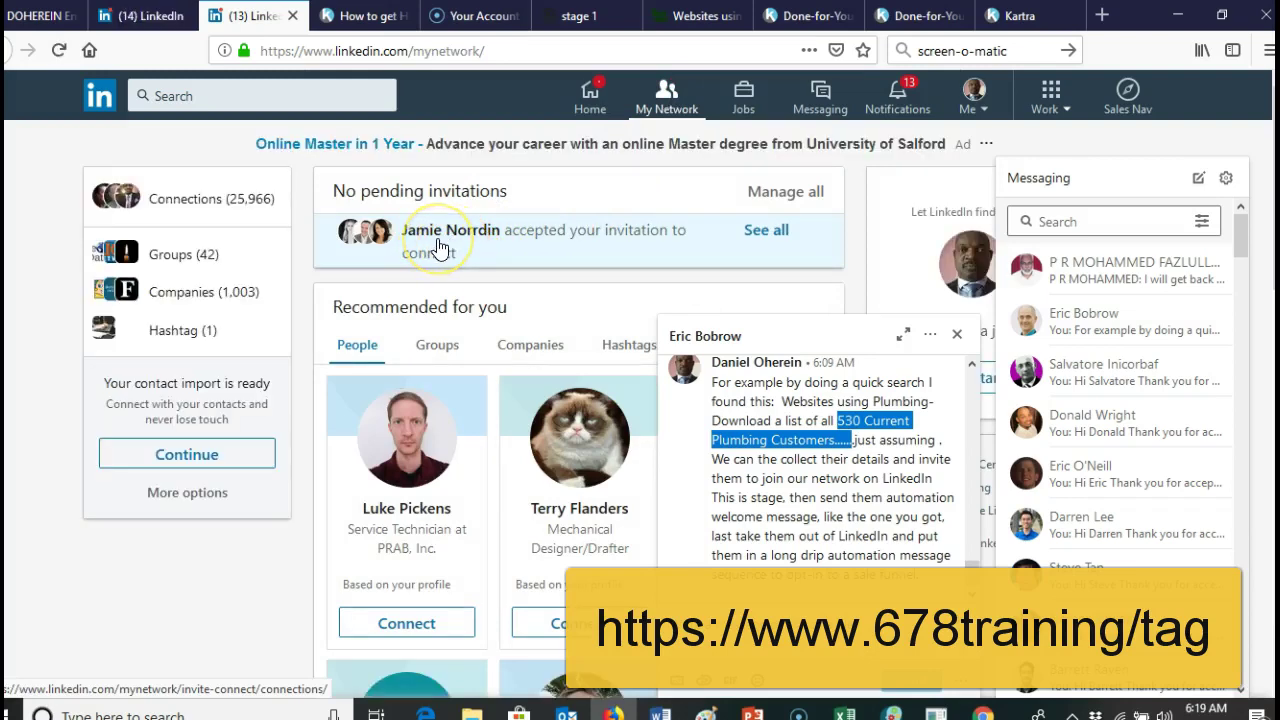
click(370, 250)
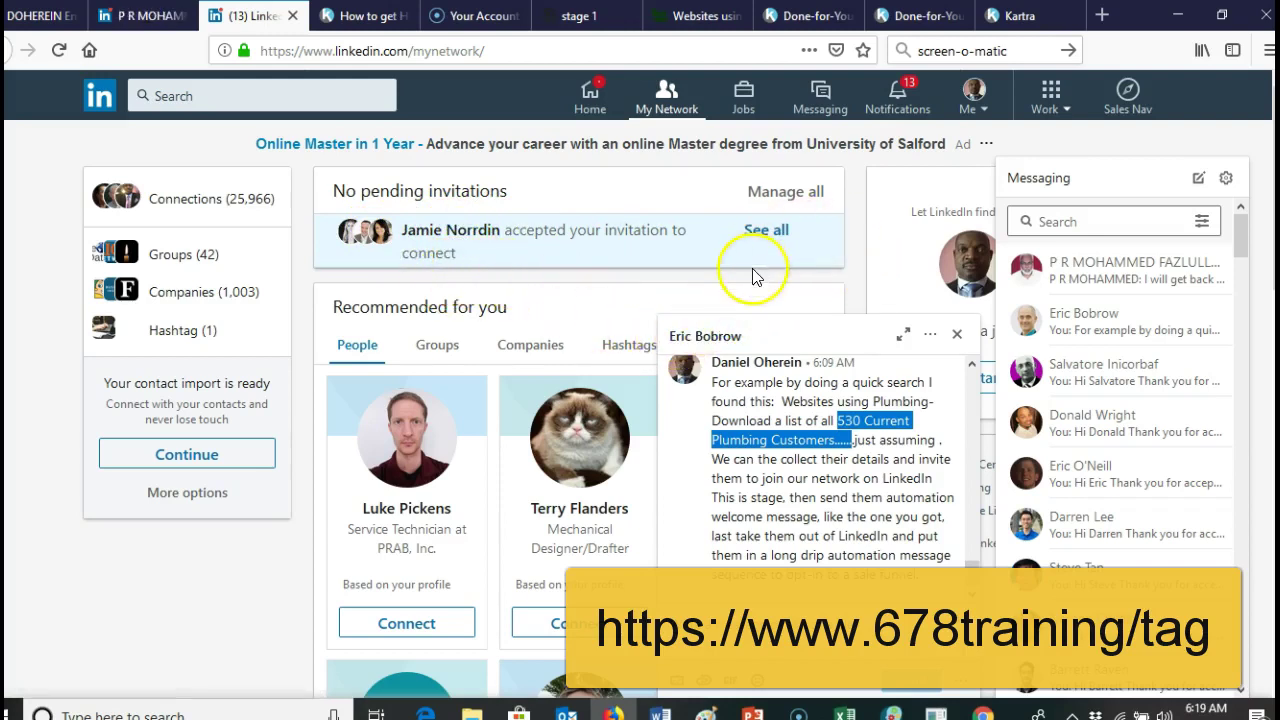
click(210, 208)
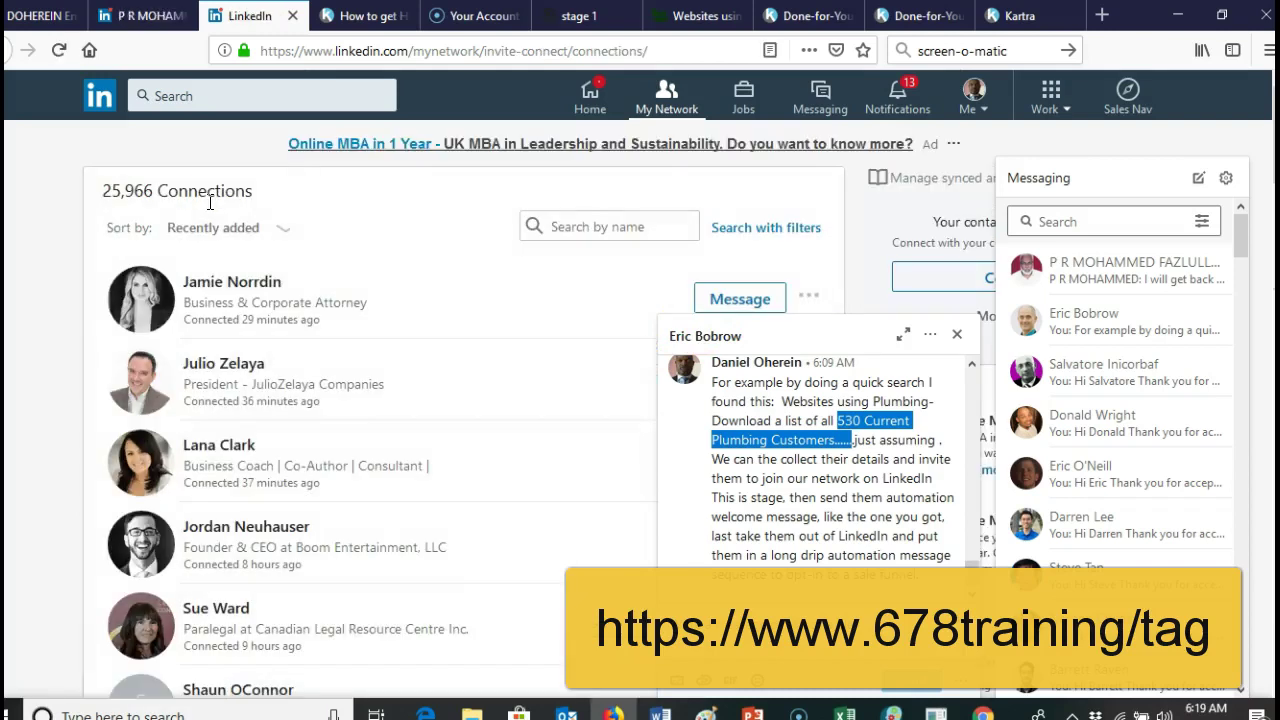
Close the chat pop-up and bring the connections spreadsheet to the front
click(957, 336)
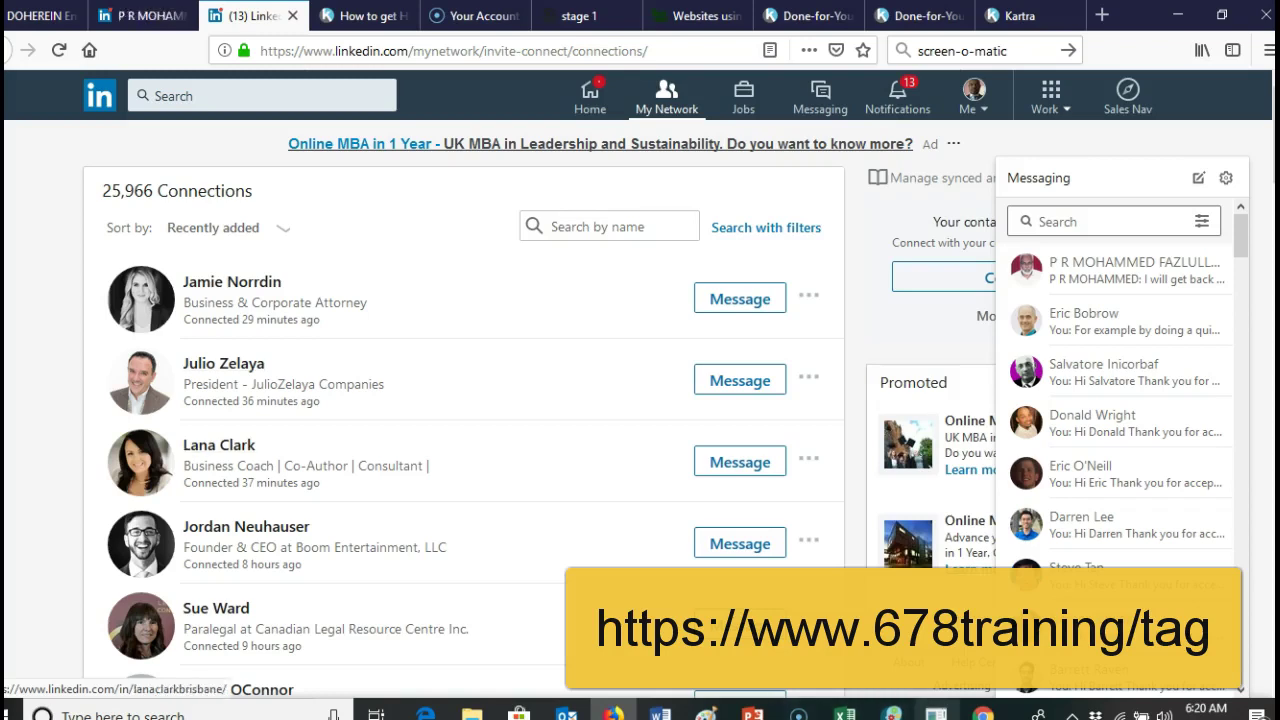
mouse_move(845, 713)
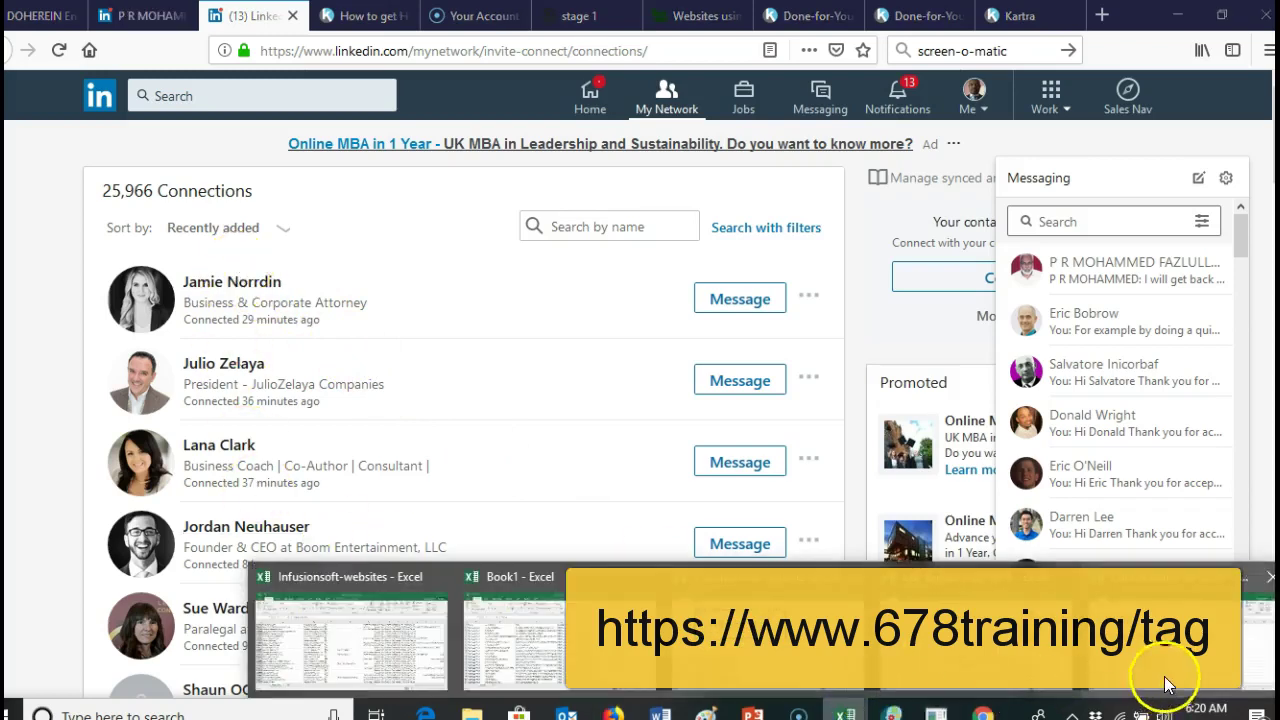
click(1140, 641)
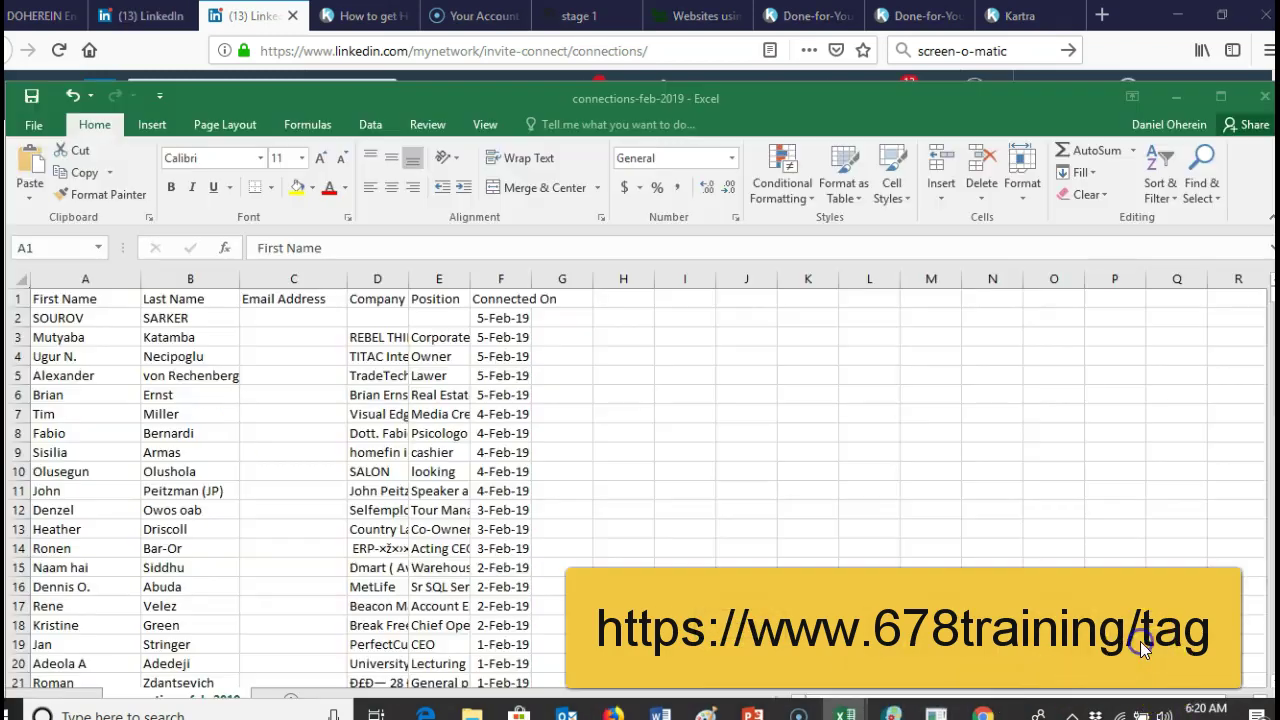
Widen the Position and Email Address columns in the connections-feb-2019 export
click(71, 303)
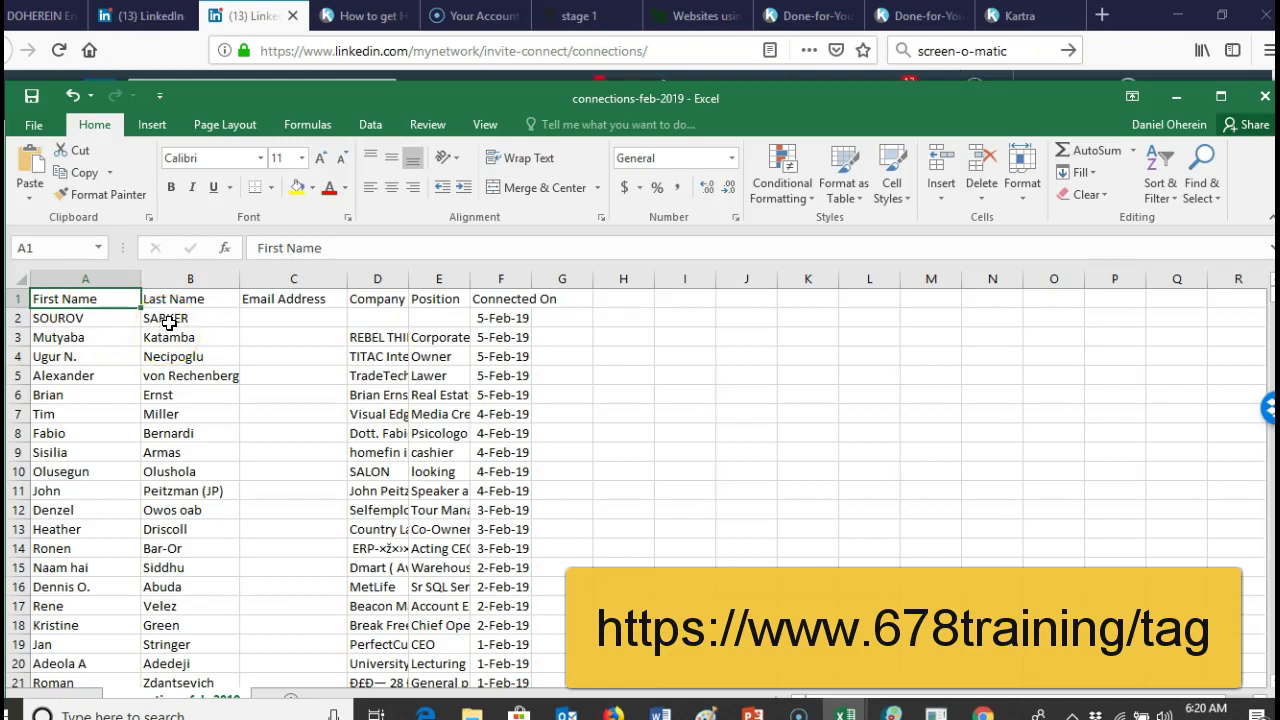
click(292, 280)
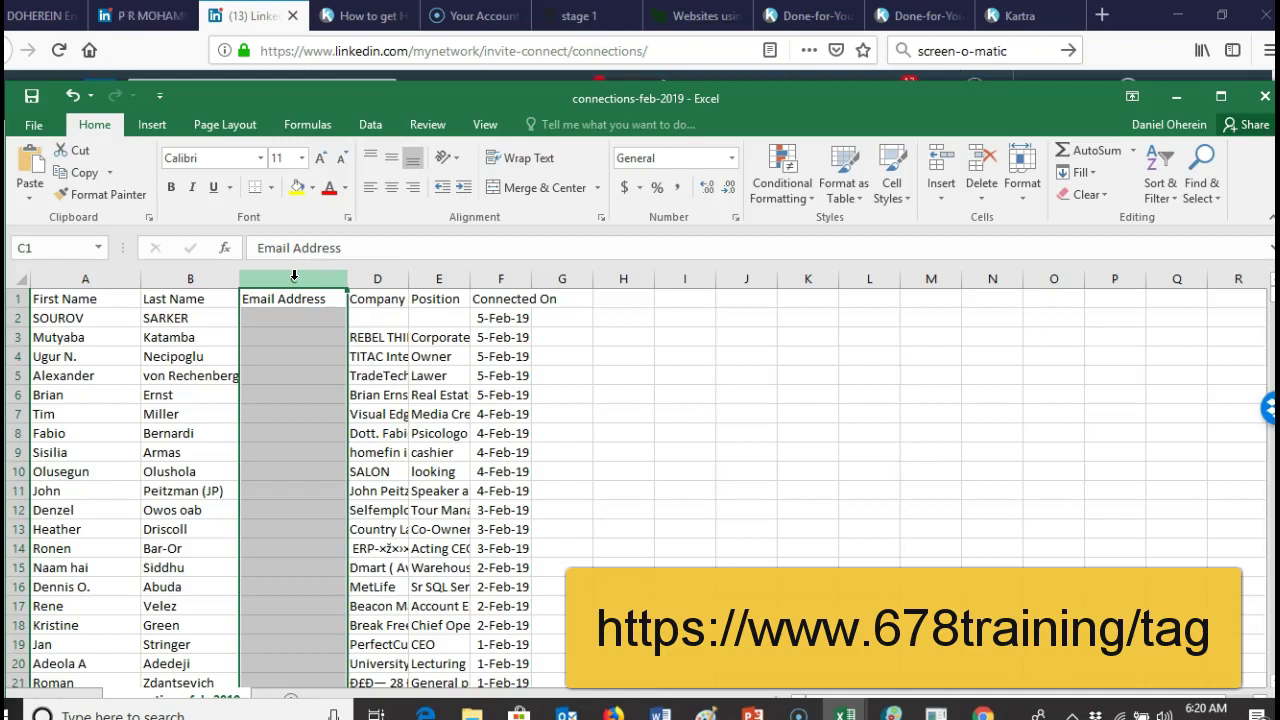
drag(472, 284, 530, 286)
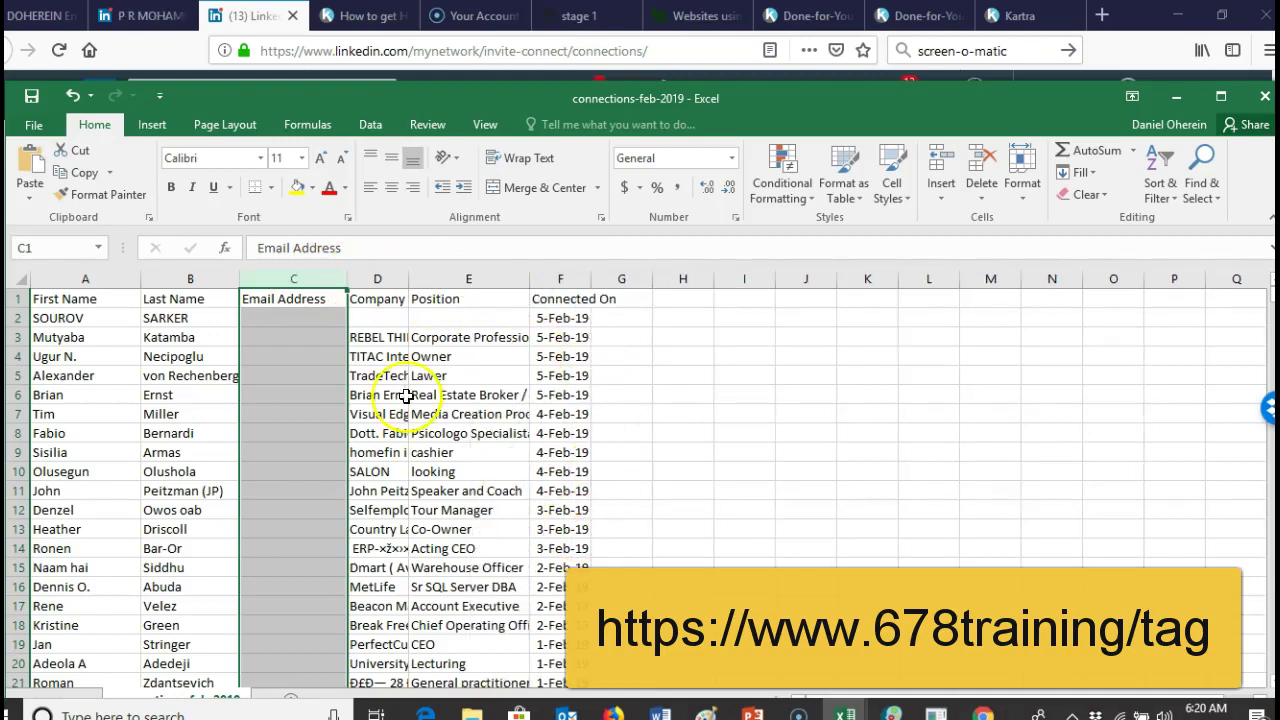
drag(347, 279, 506, 271)
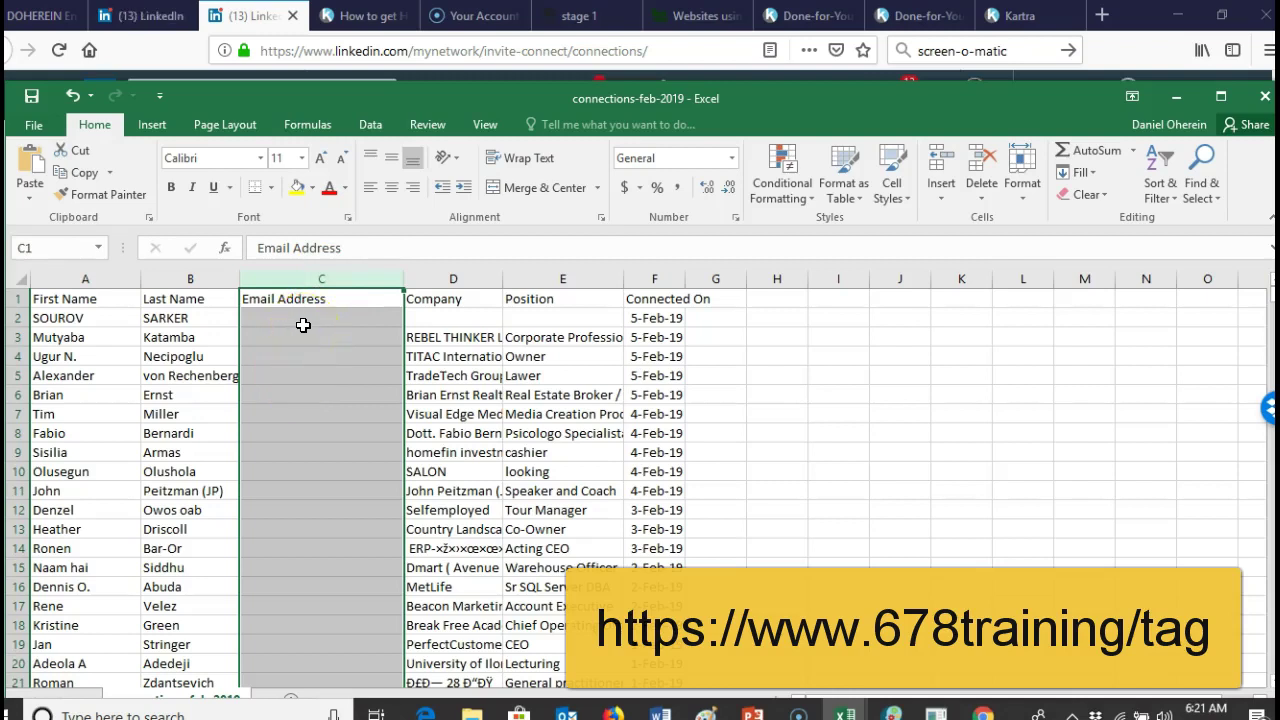
click(302, 306)
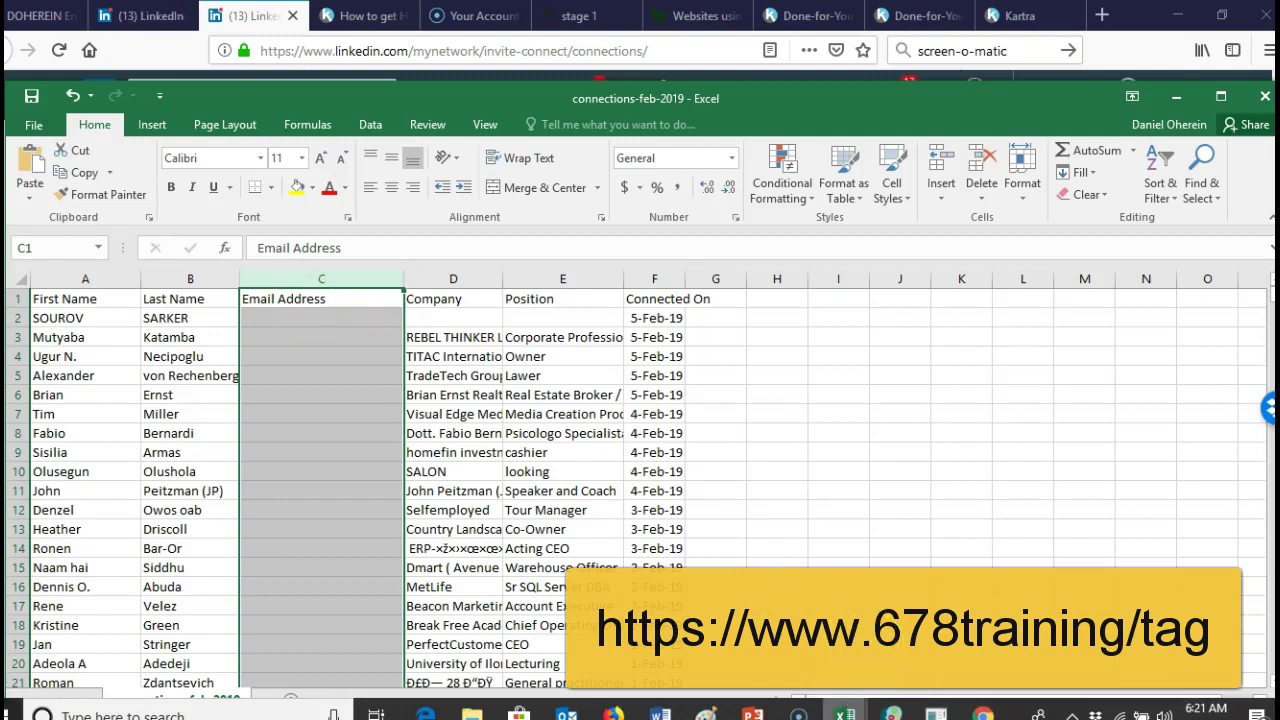
Bring forward the sent-messages history window listing campaigns through 2/16/2019
click(845, 710)
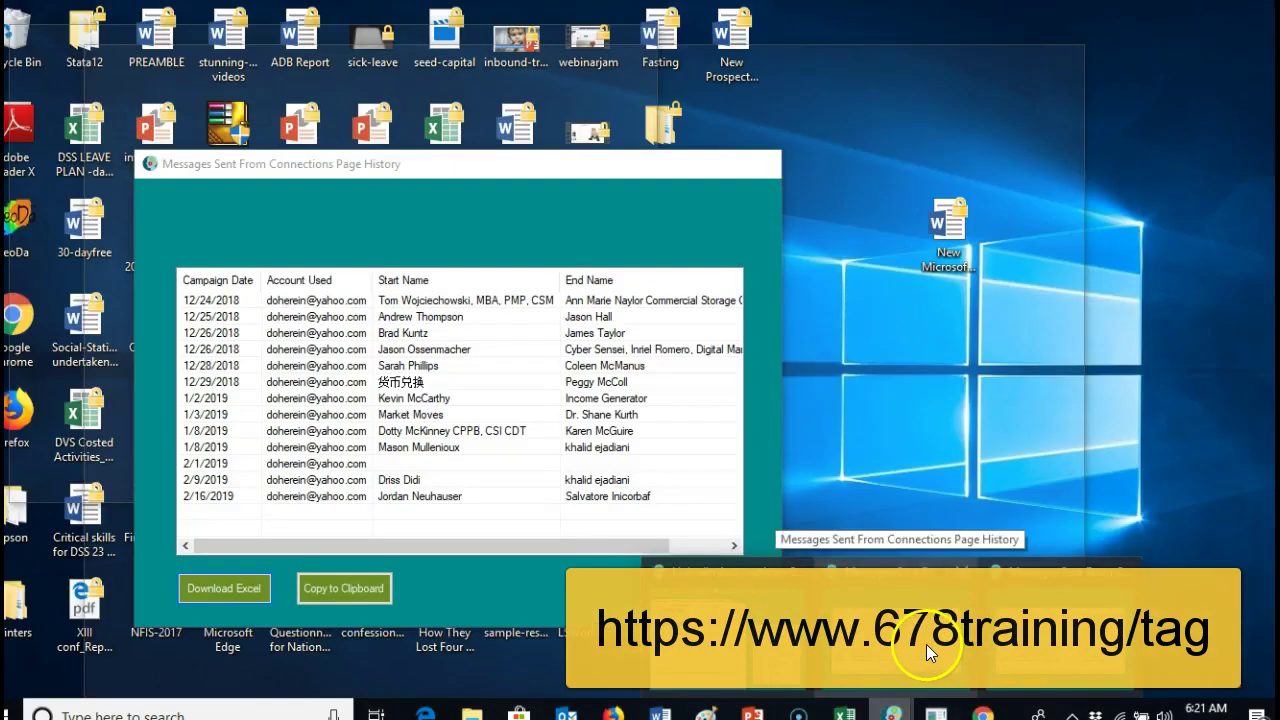
click(926, 644)
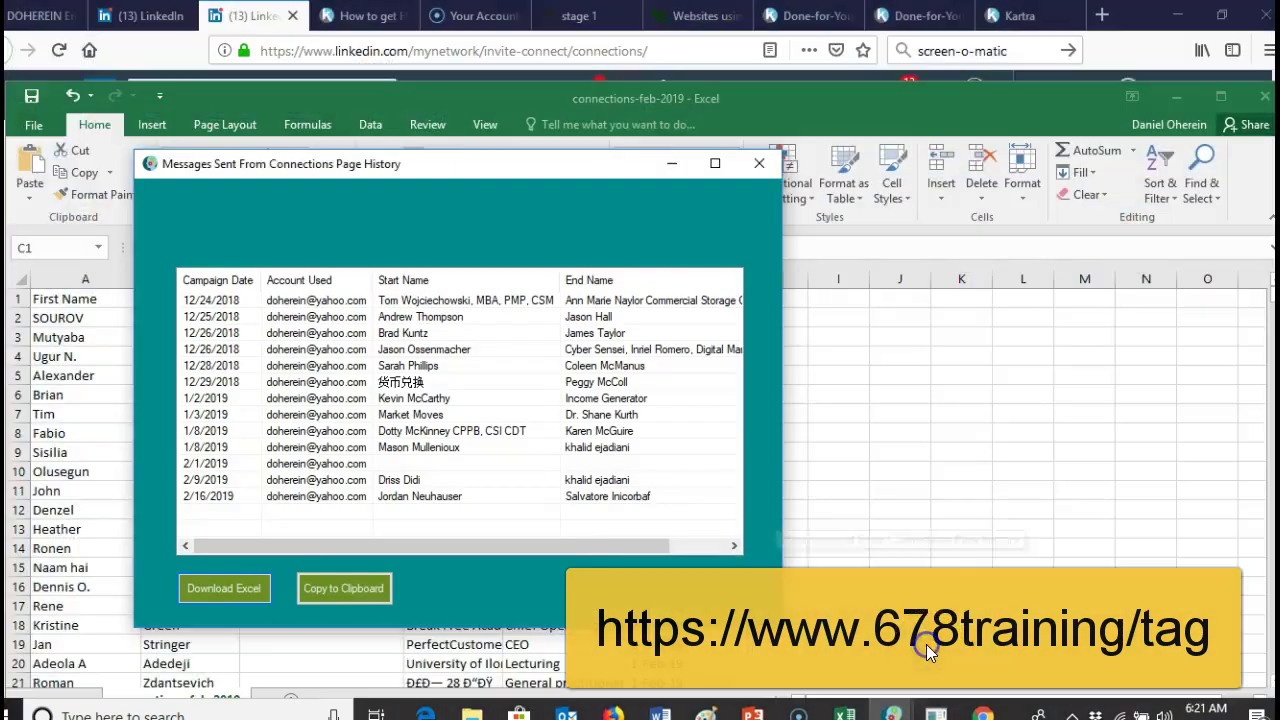
click(1018, 649)
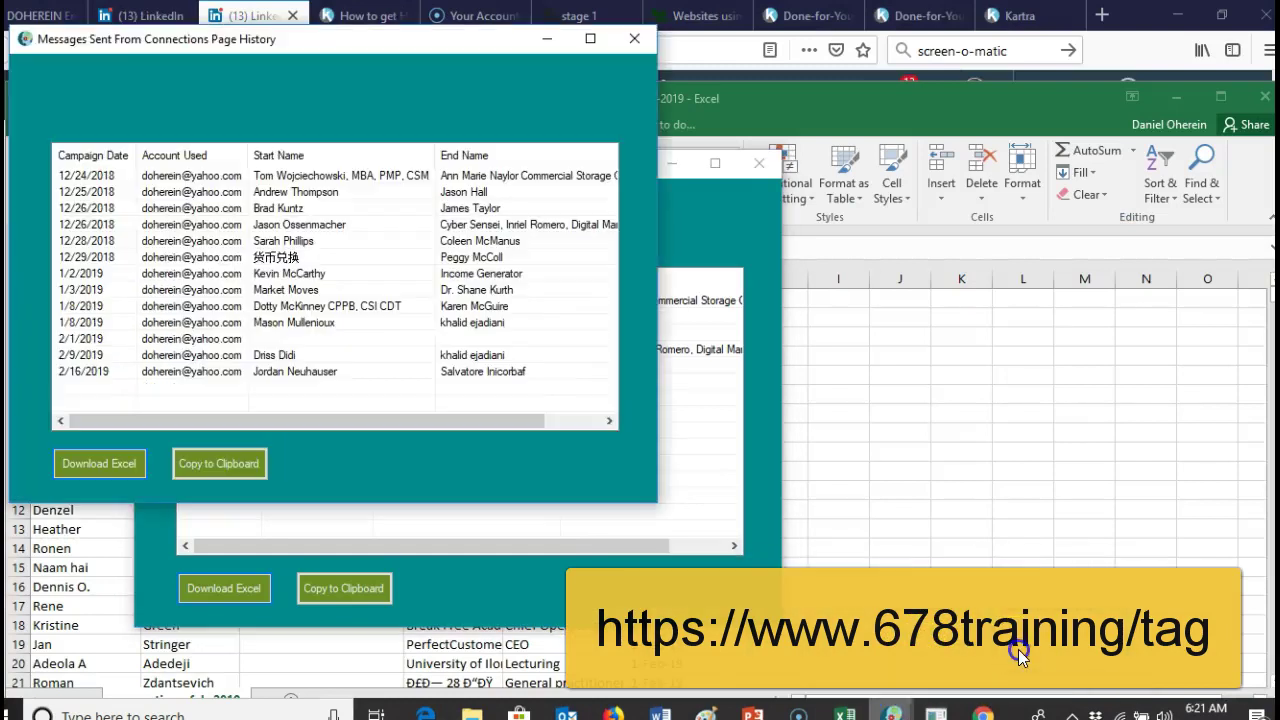
Close both Messages Sent history windows and scroll LinkedIn Automation's Message Sent results
click(637, 48)
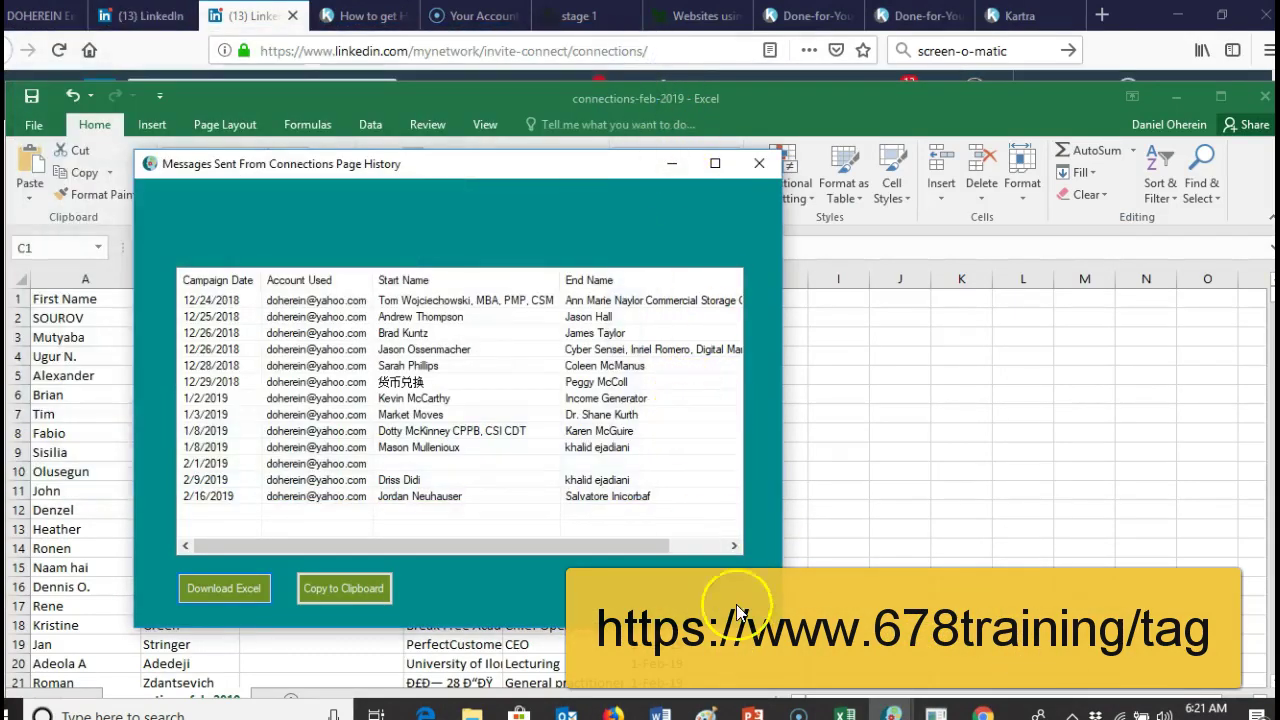
click(762, 166)
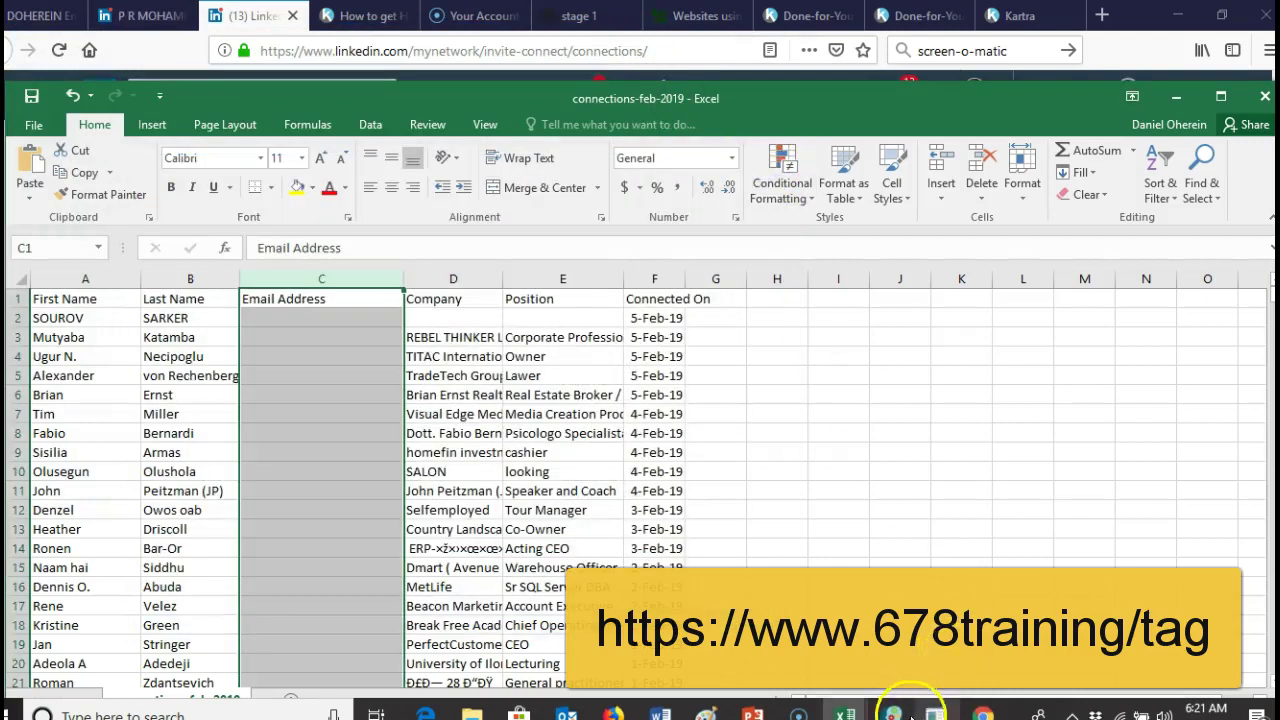
click(893, 714)
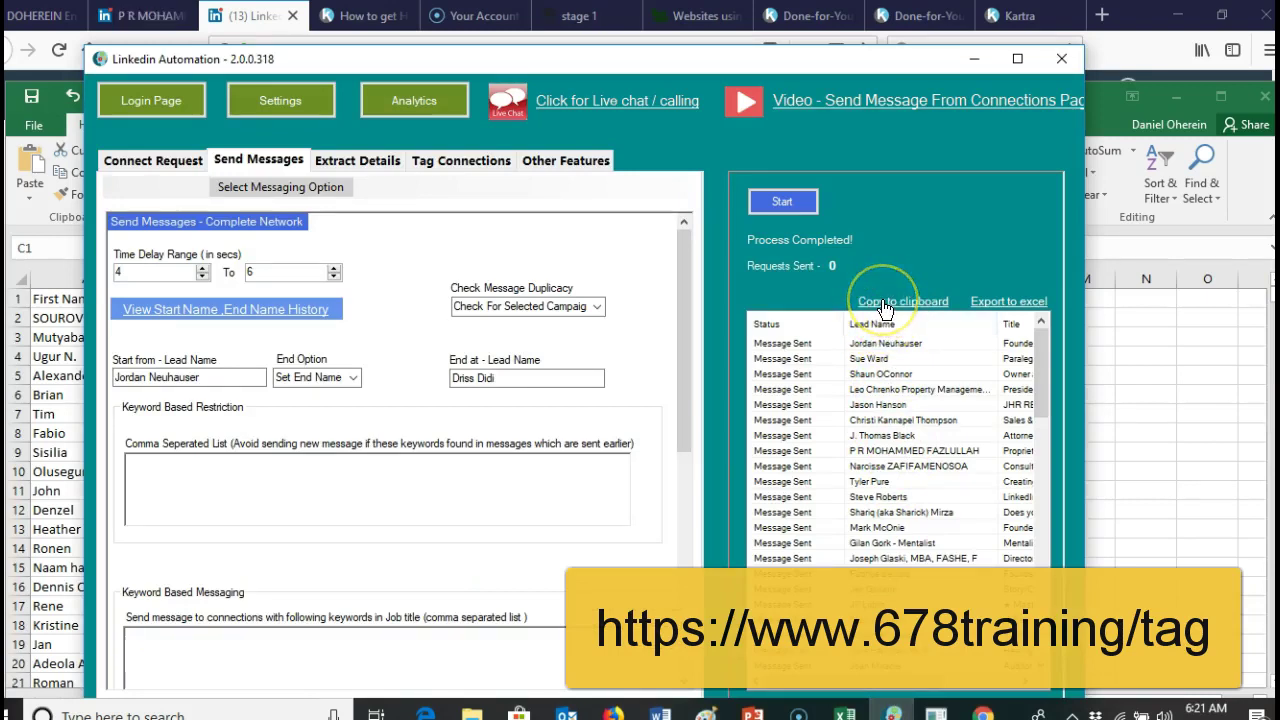
drag(1045, 372, 1053, 640)
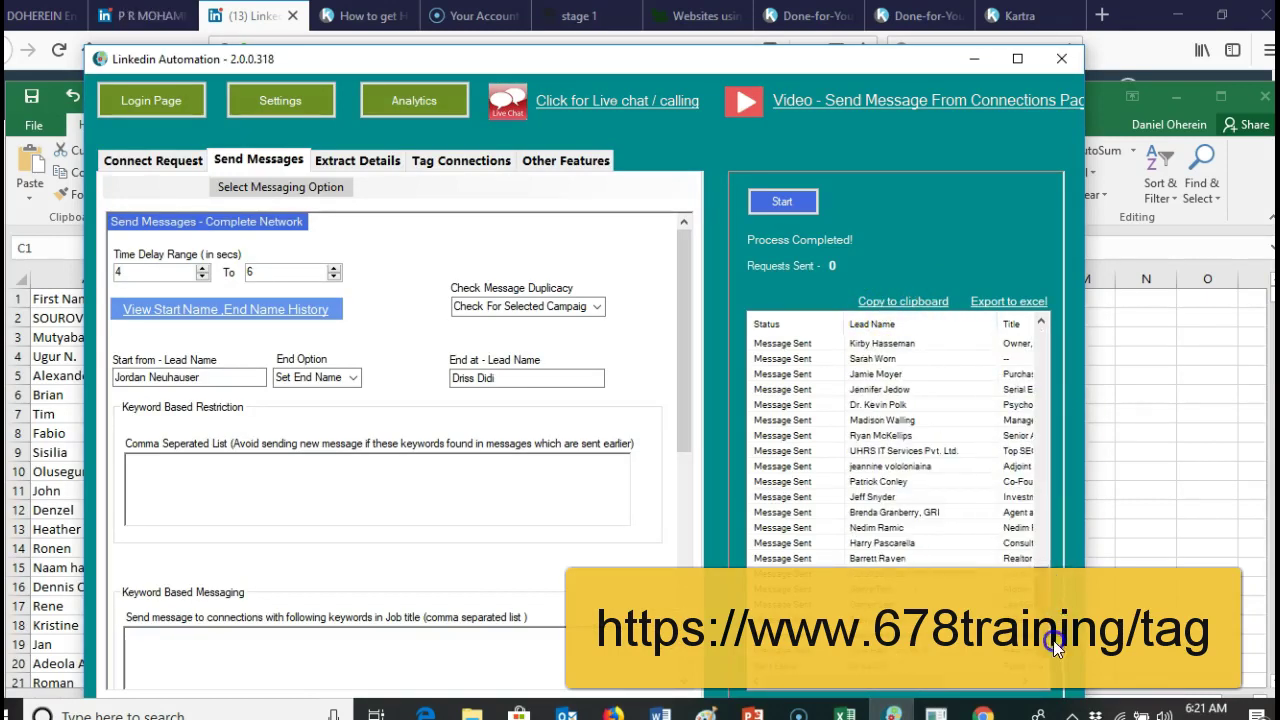
click(845, 714)
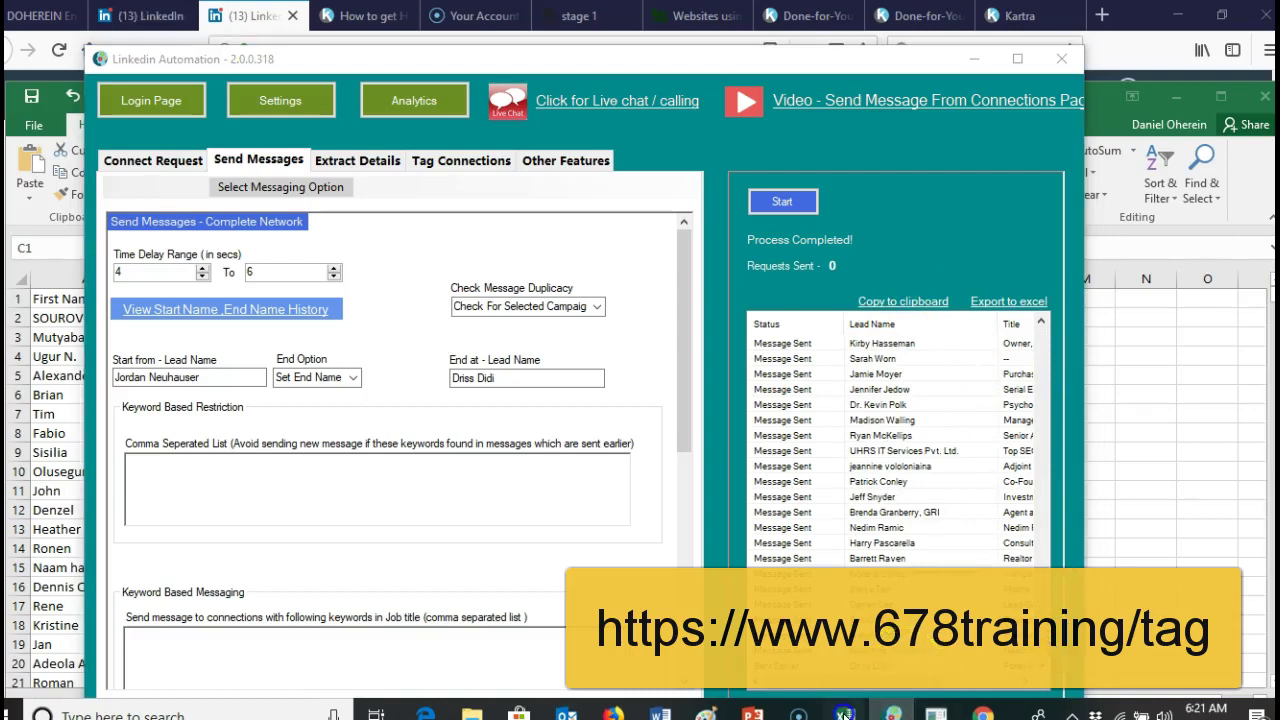
mouse_move(840, 690)
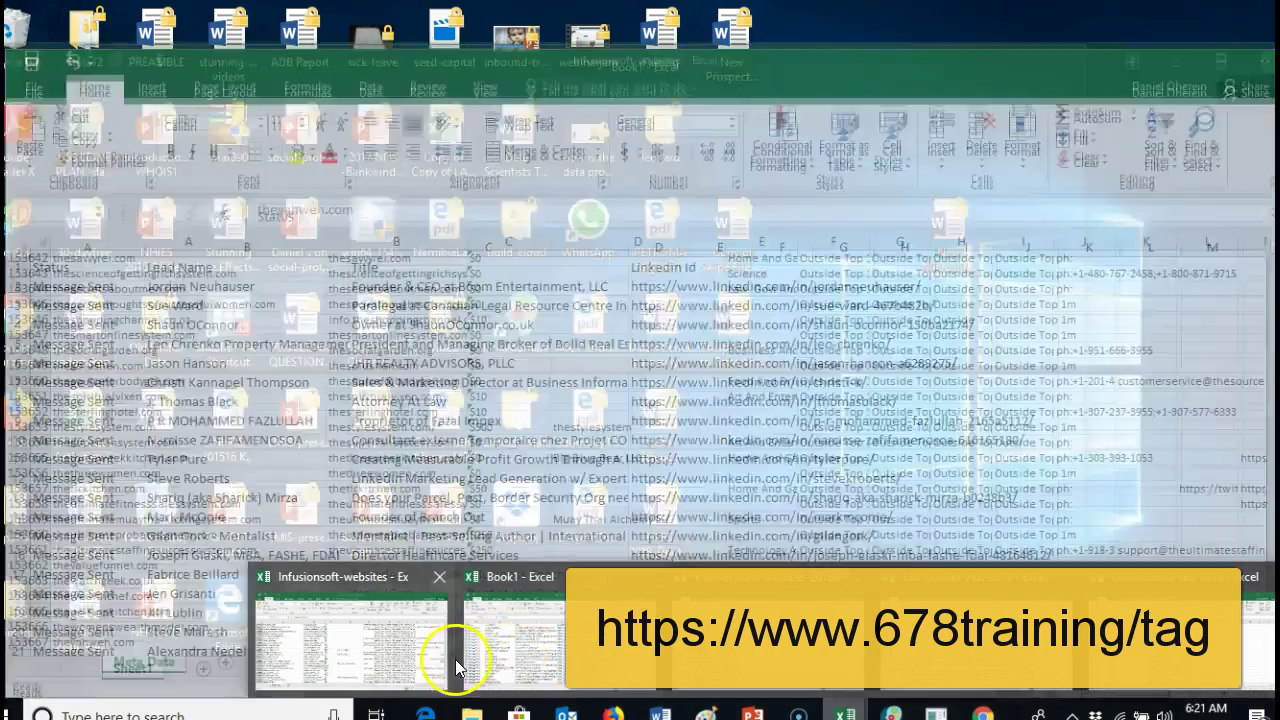
In Book1, check the last leads in rows 81 and 82
mouse_move(547, 648)
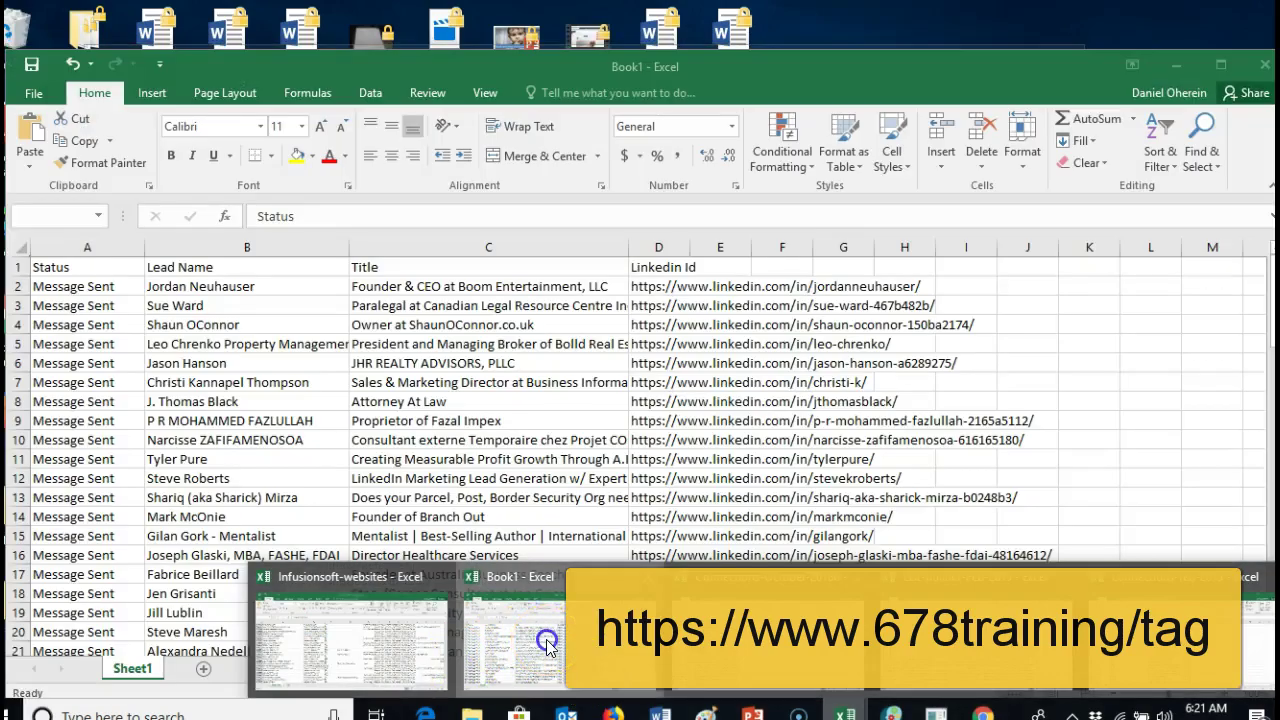
click(547, 648)
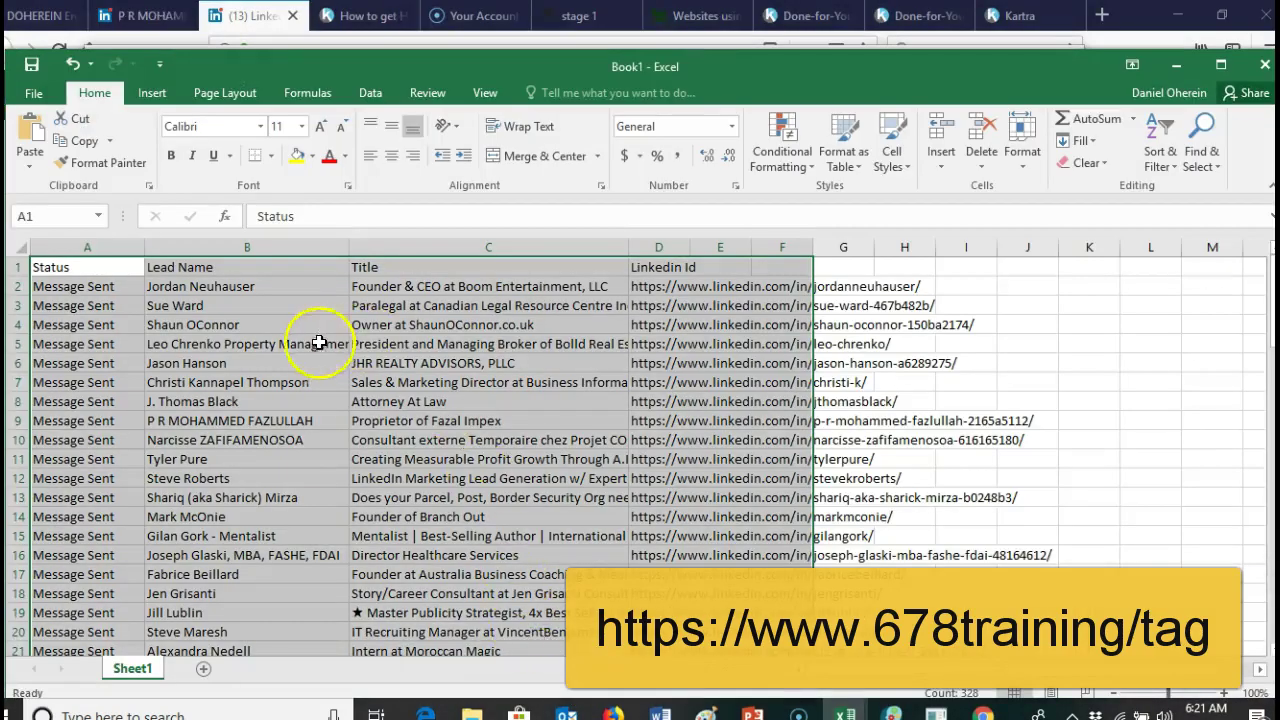
click(229, 288)
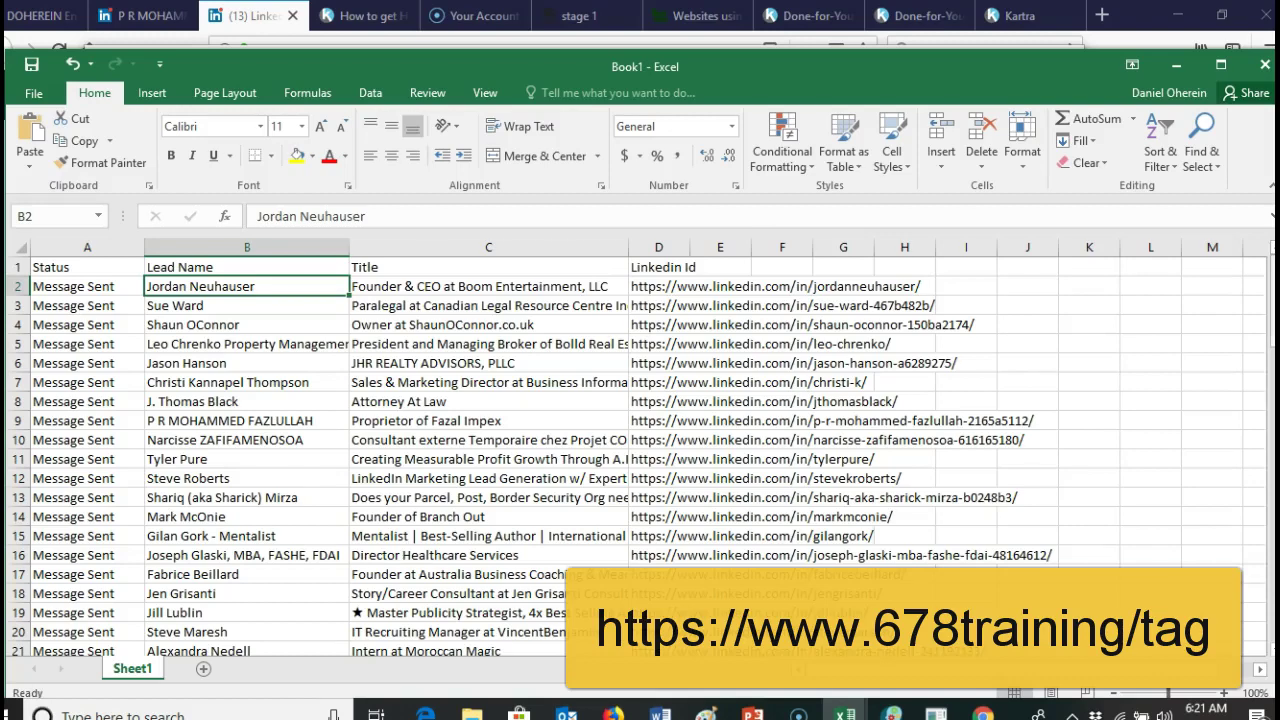
scroll(637, 456, down, 20)
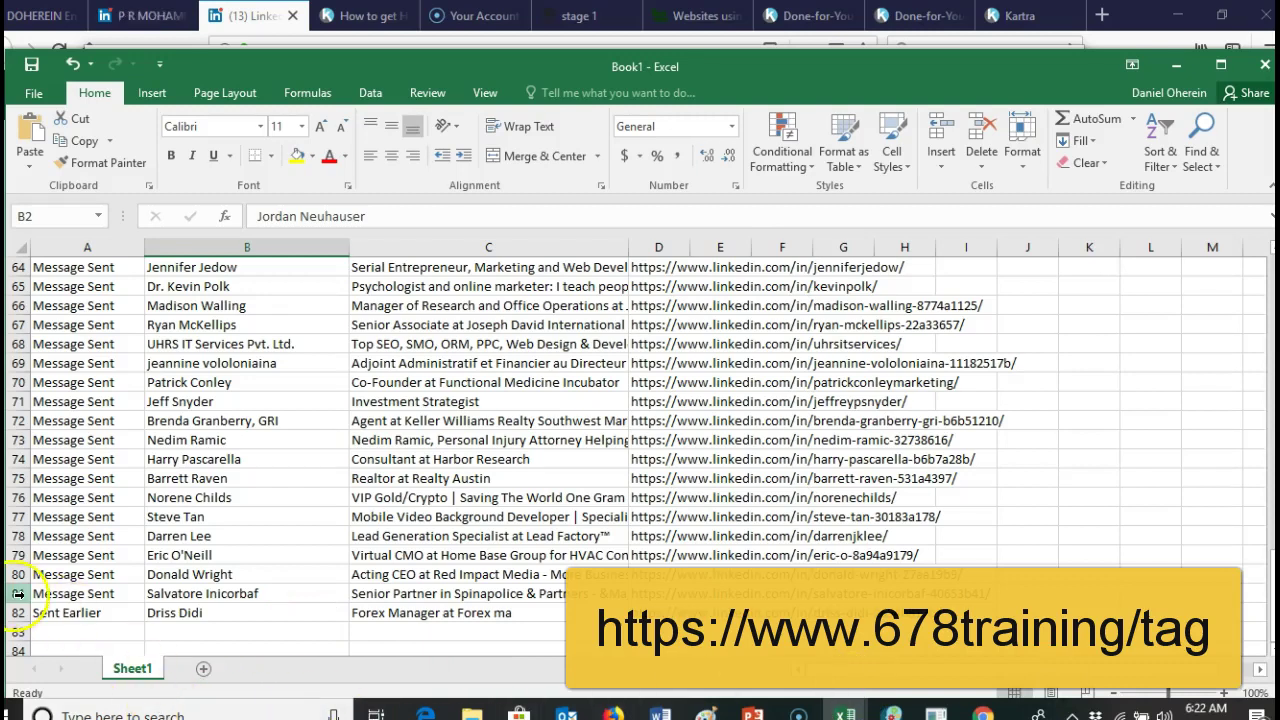
click(72, 596)
key(shift+space)
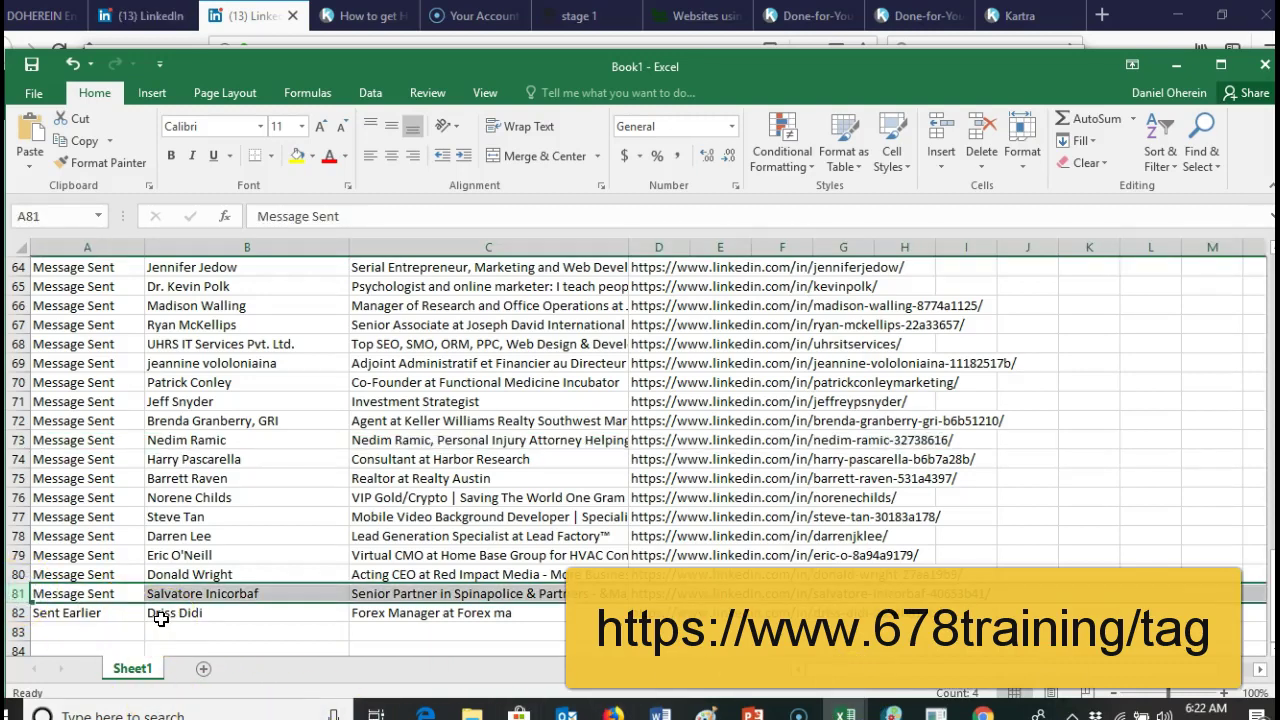
click(160, 615)
click(414, 612)
click(196, 612)
click(190, 595)
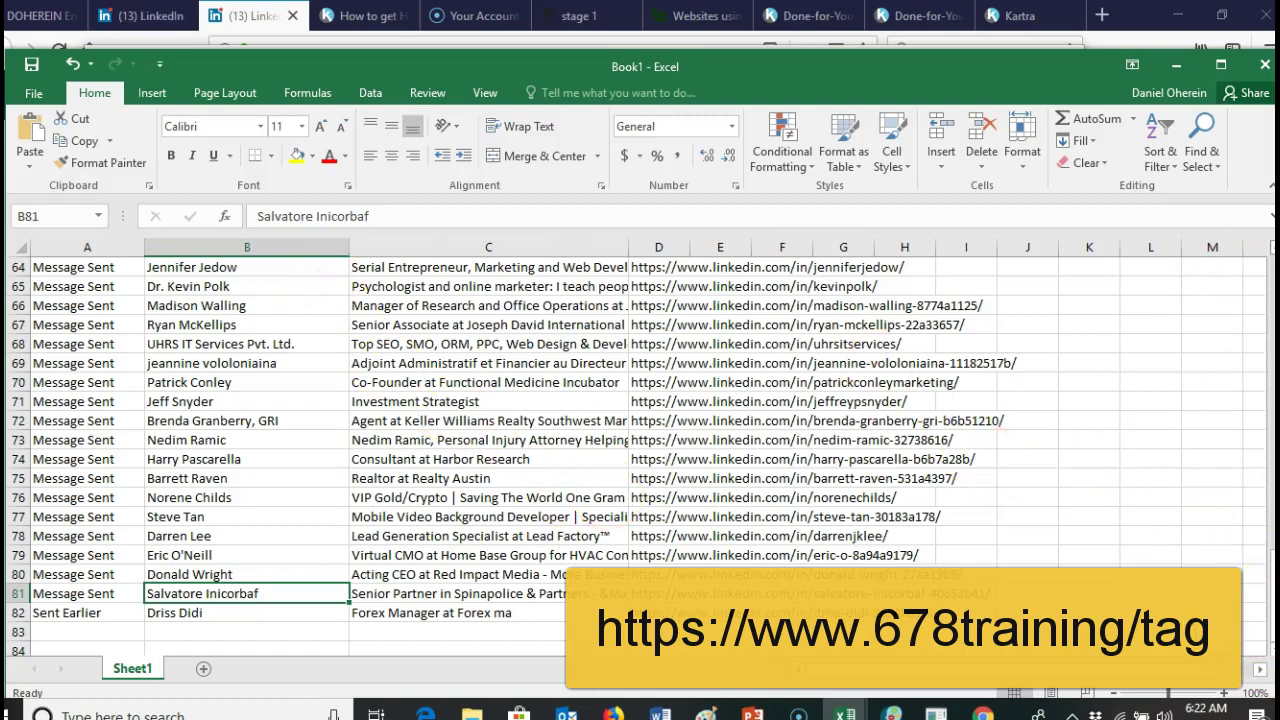
scroll(636, 456, up, 1)
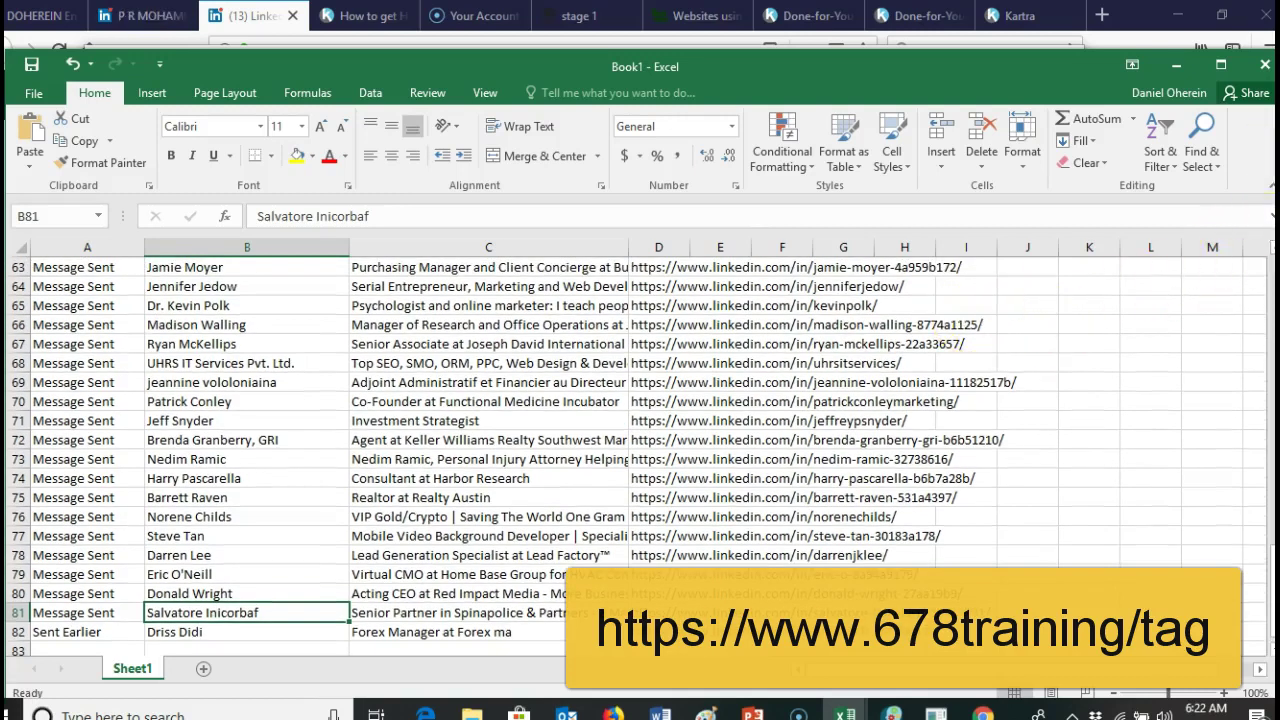
Widen Book1's Title and Linkedin Id columns
drag(628, 246, 662, 247)
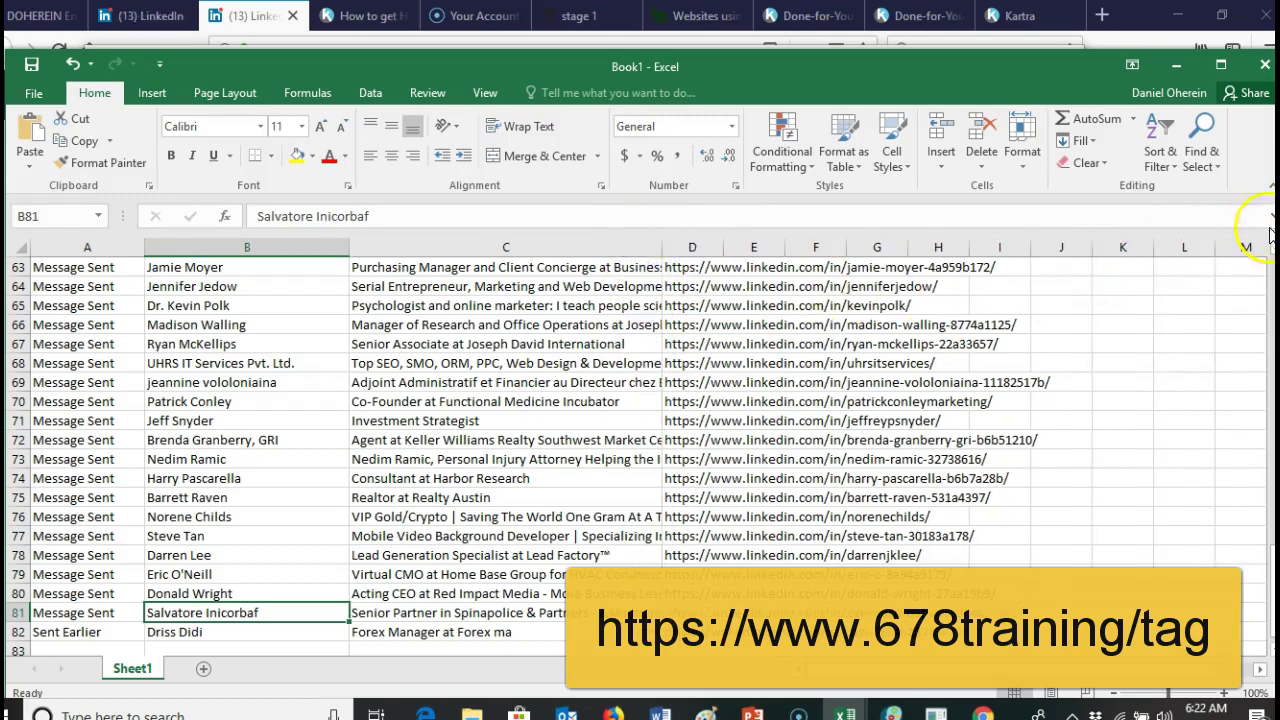
scroll(1255, 290, up, 2)
scroll(728, 285, up, 18)
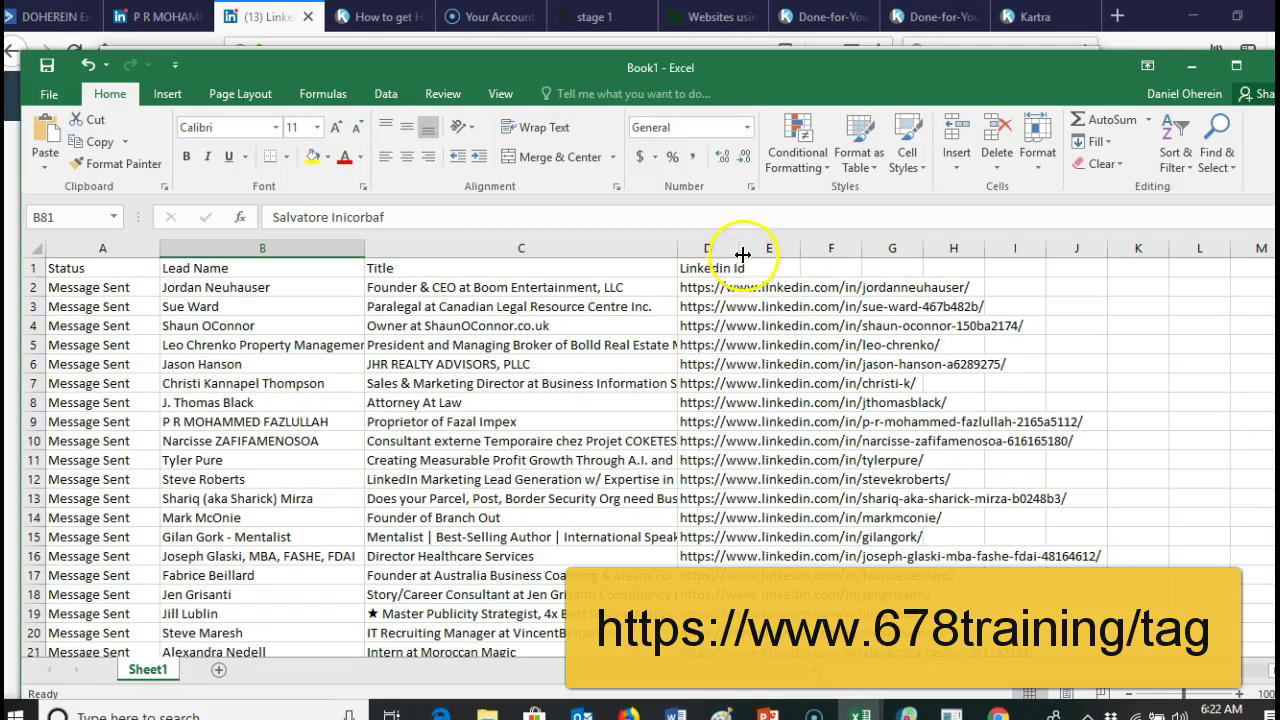
drag(738, 247, 800, 249)
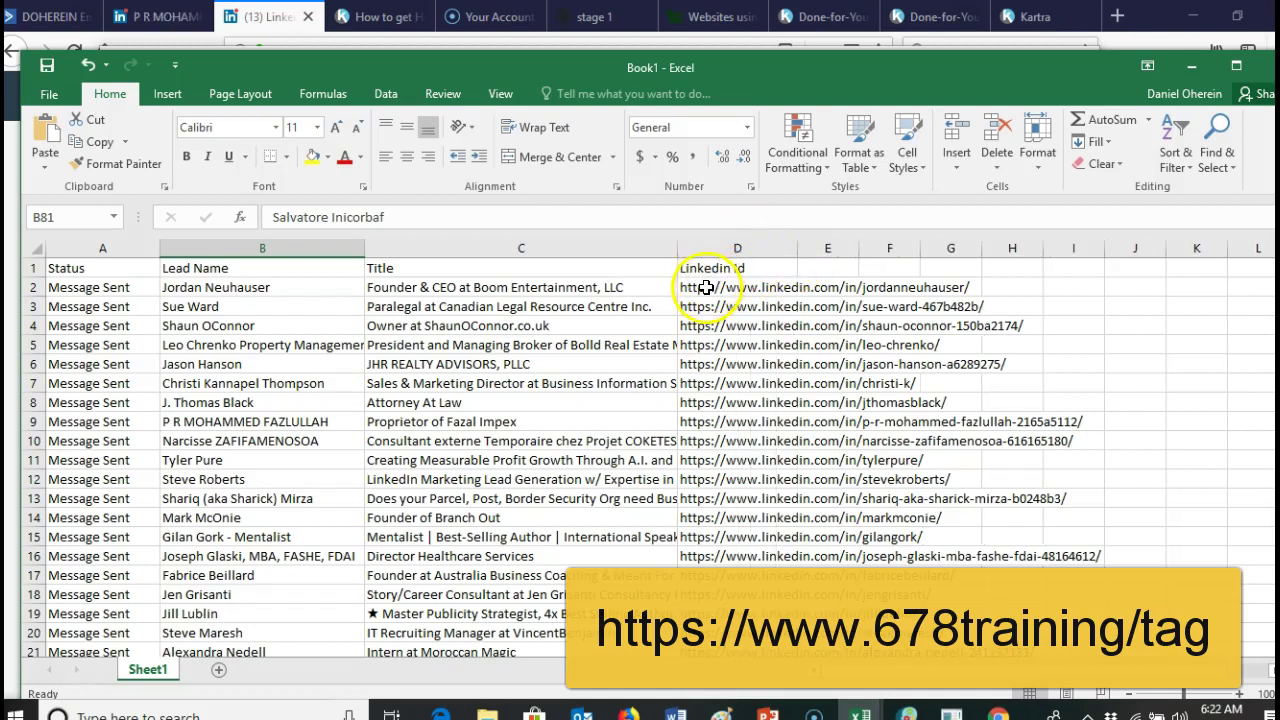
Copy the profile URLs in D2:G82
drag(705, 288, 956, 594)
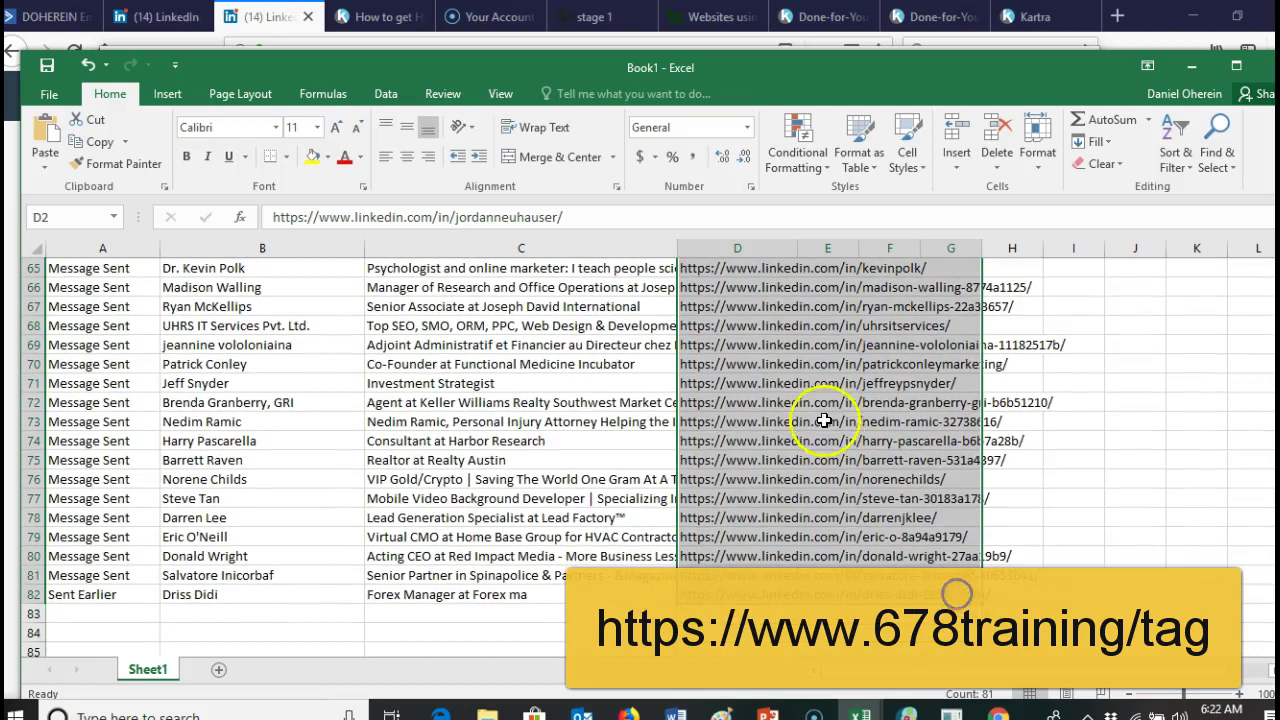
right_click(822, 375)
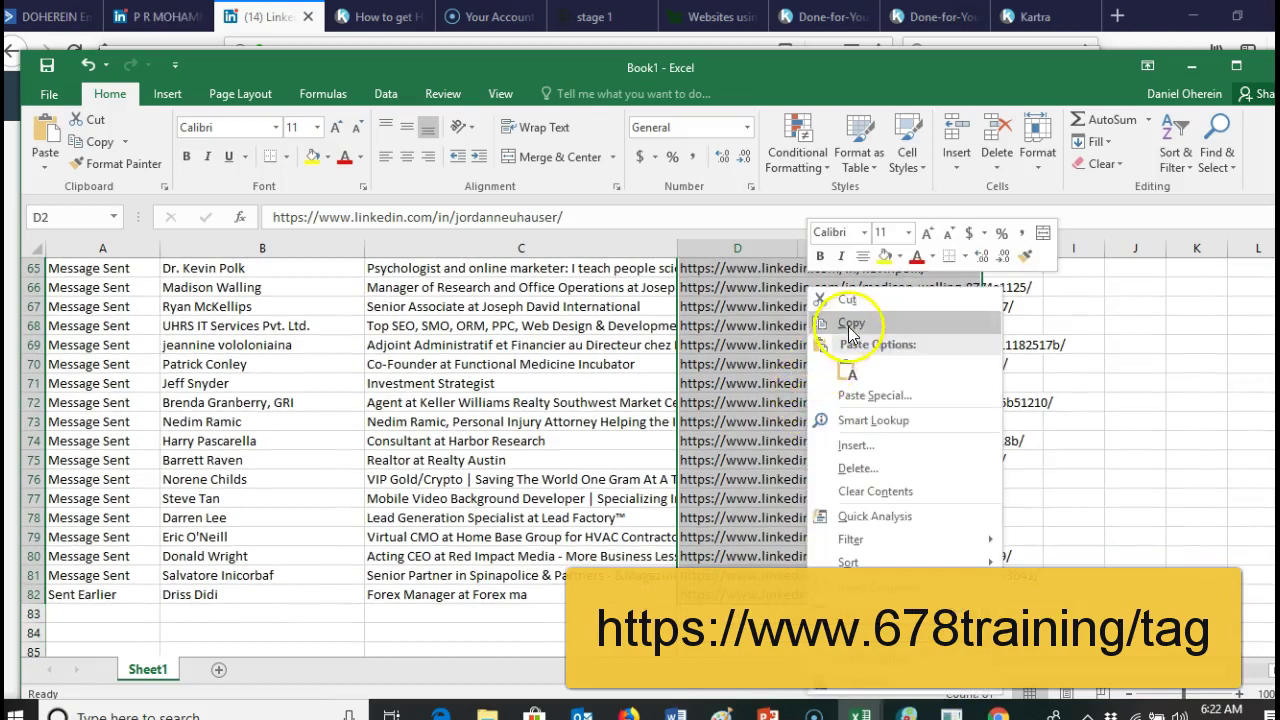
click(829, 323)
scroll(686, 300, up, 20)
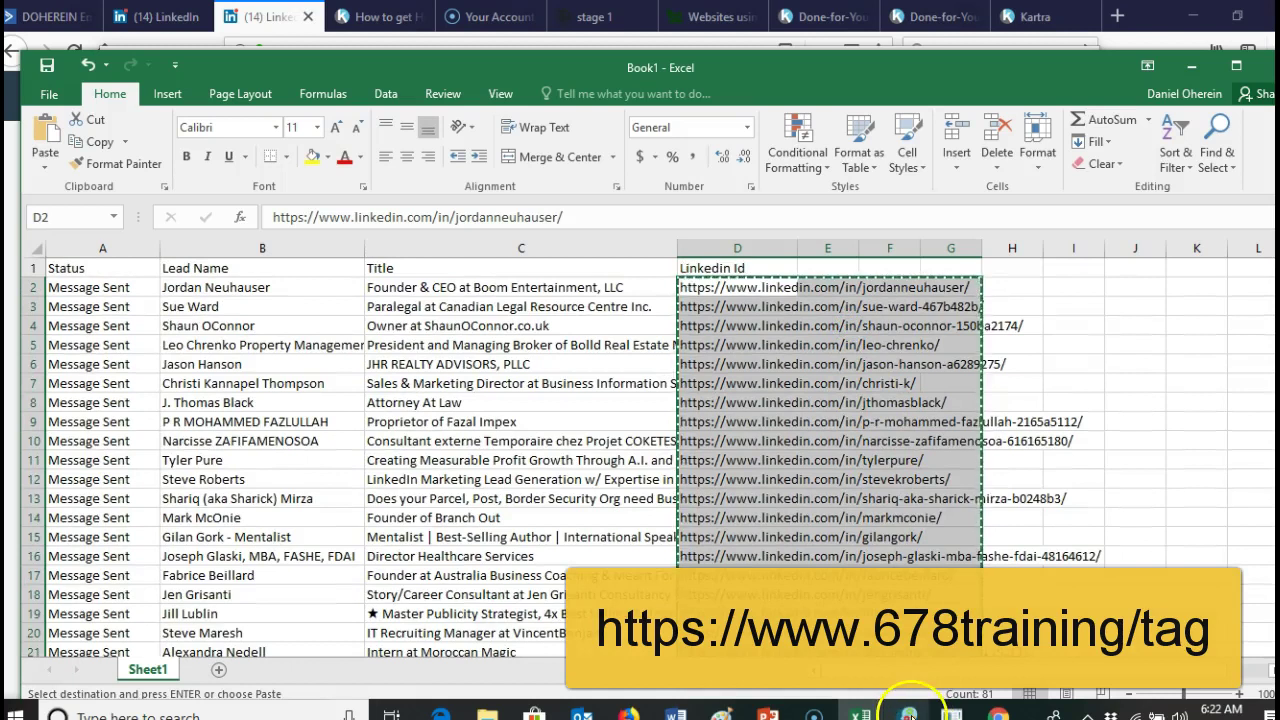
click(908, 713)
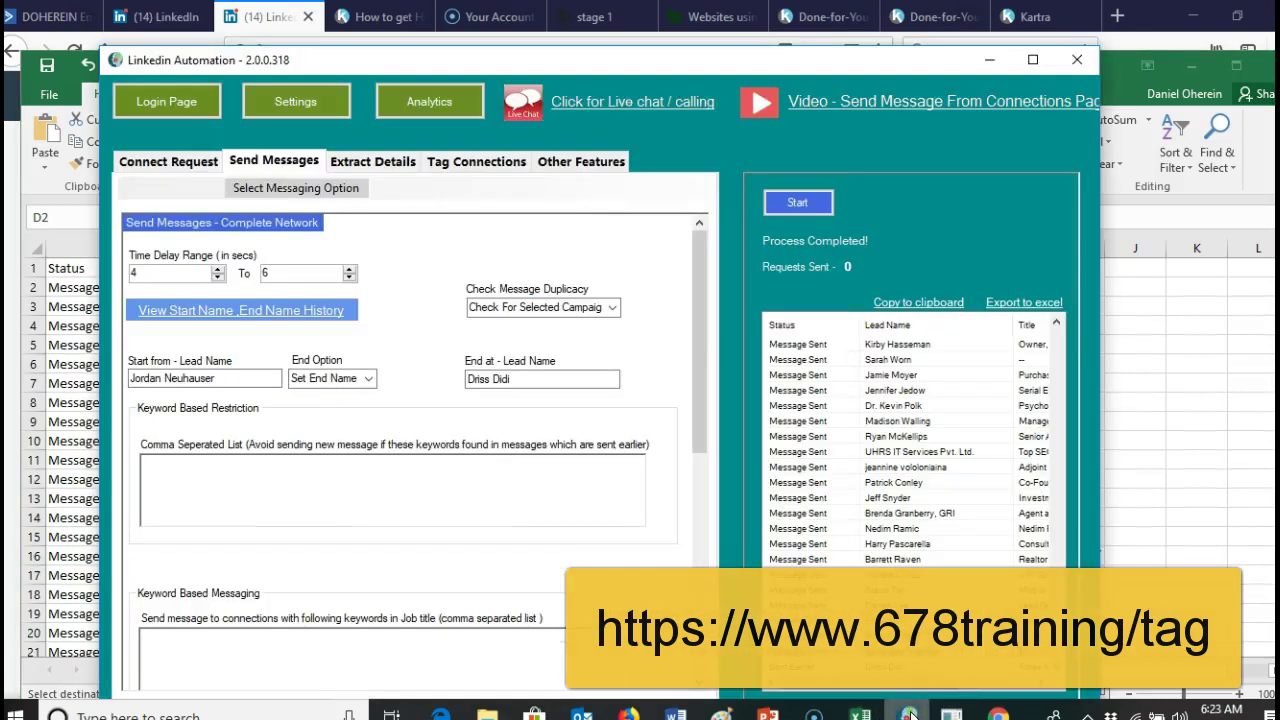
Choose Extract Details > Upload Linkedin Ids, paste the copied profile URLs, and widen the Linkedin Id column
click(373, 164)
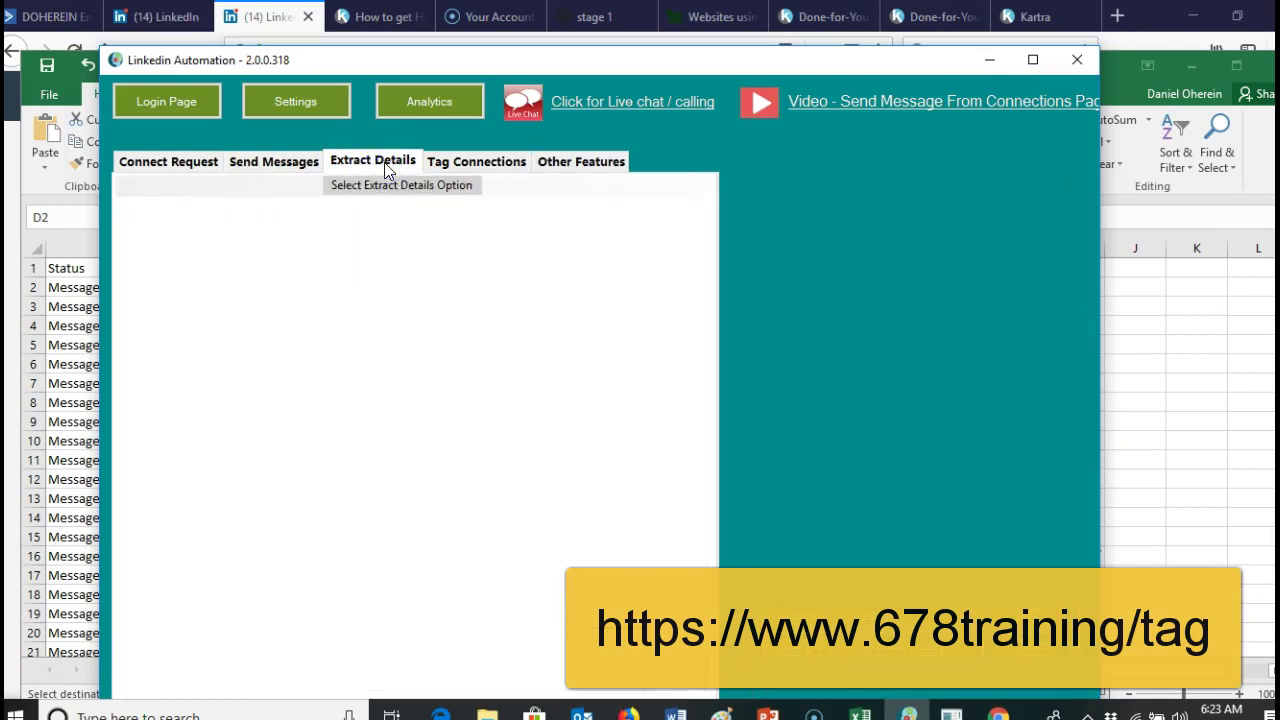
click(385, 185)
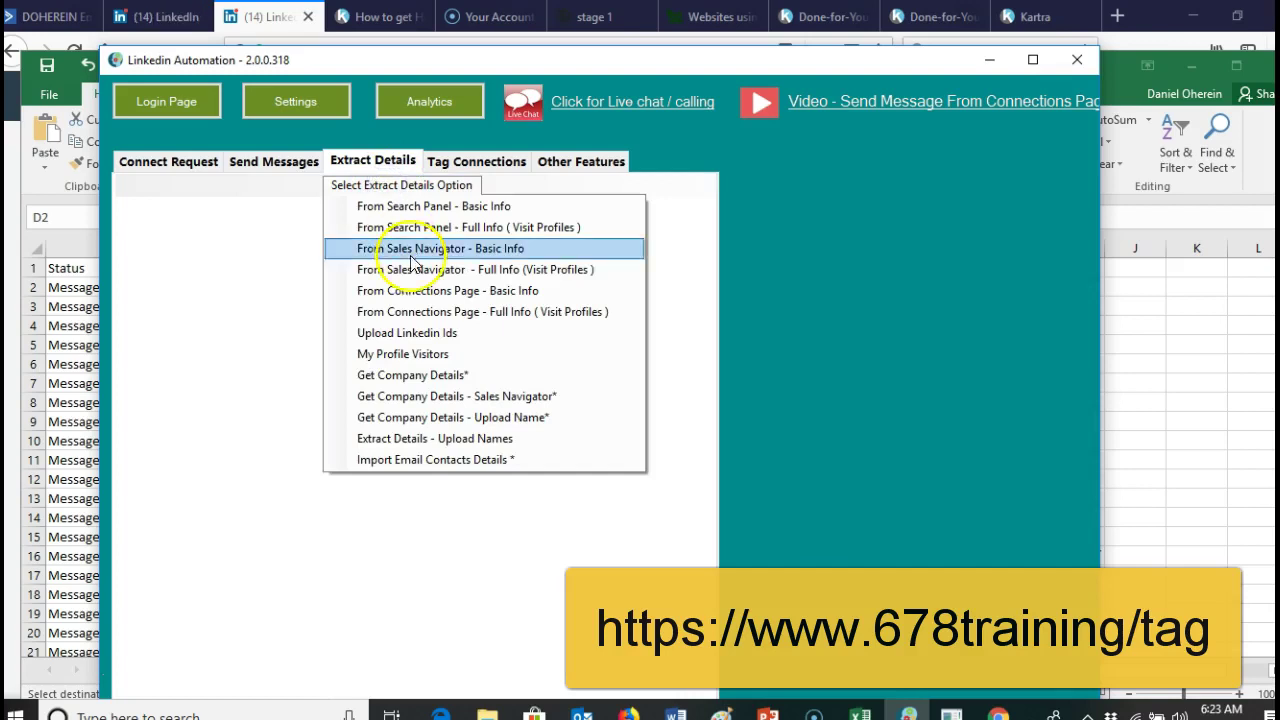
click(435, 340)
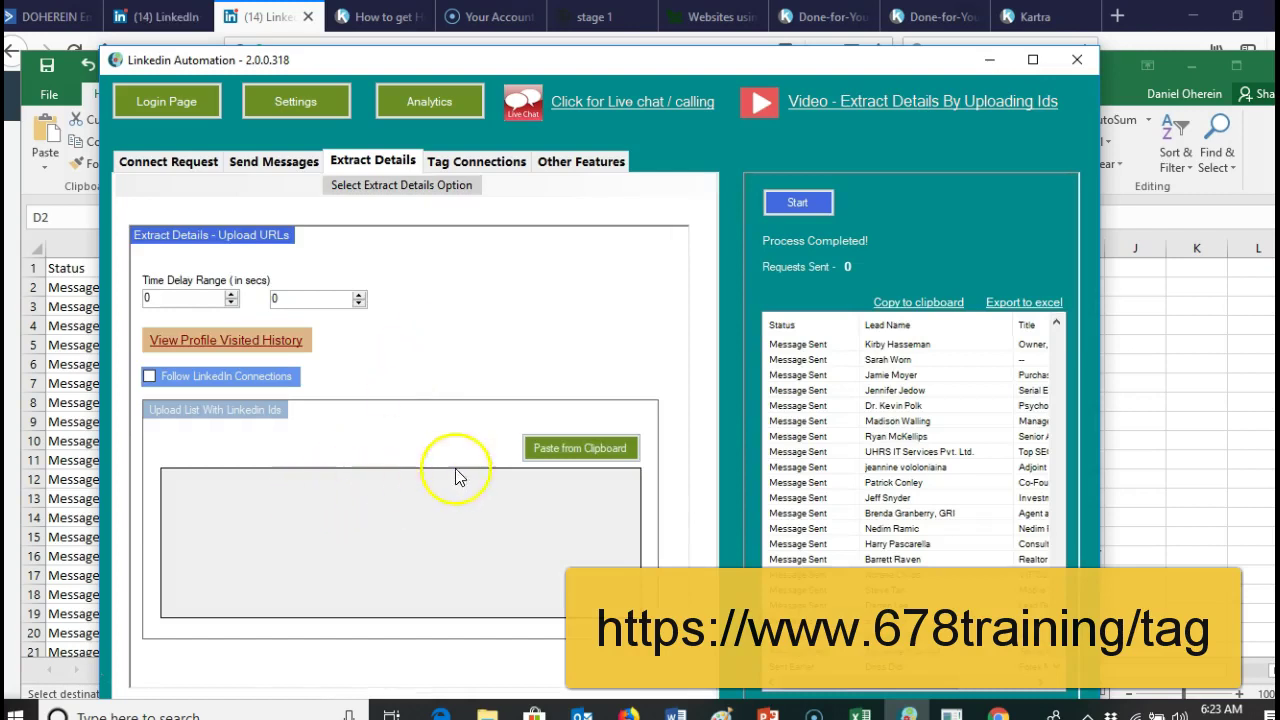
click(546, 450)
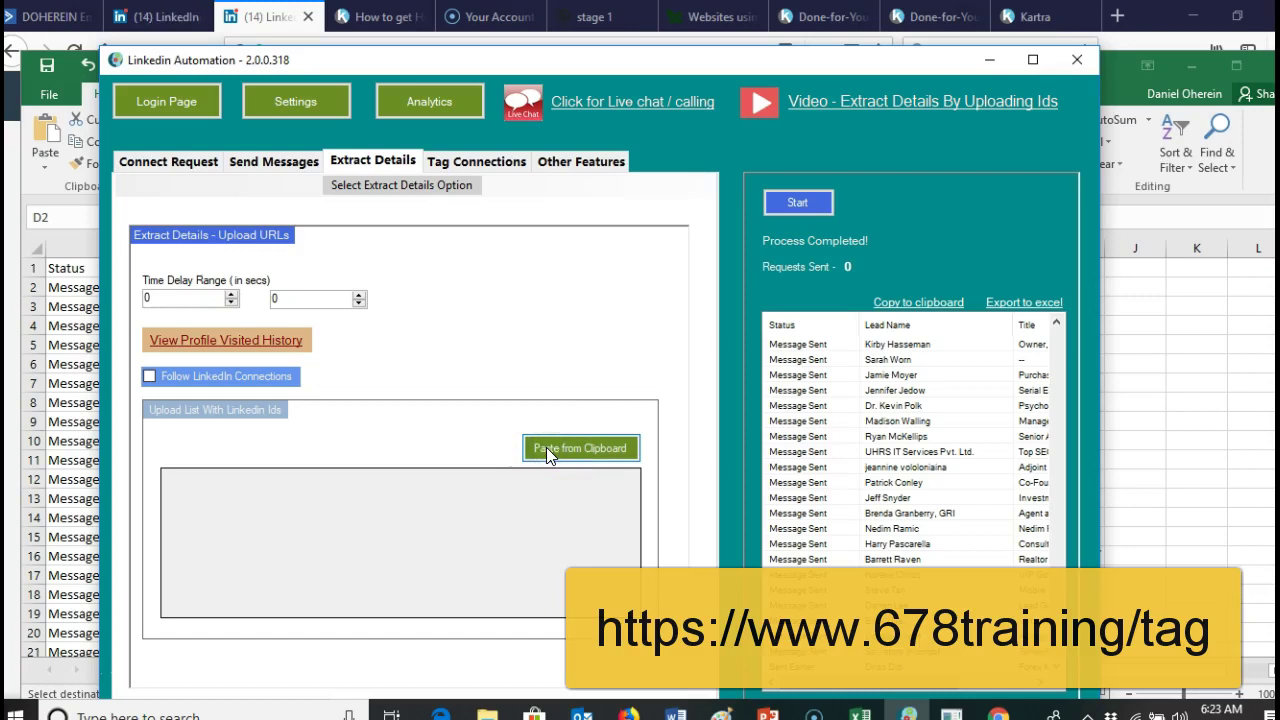
click(335, 515)
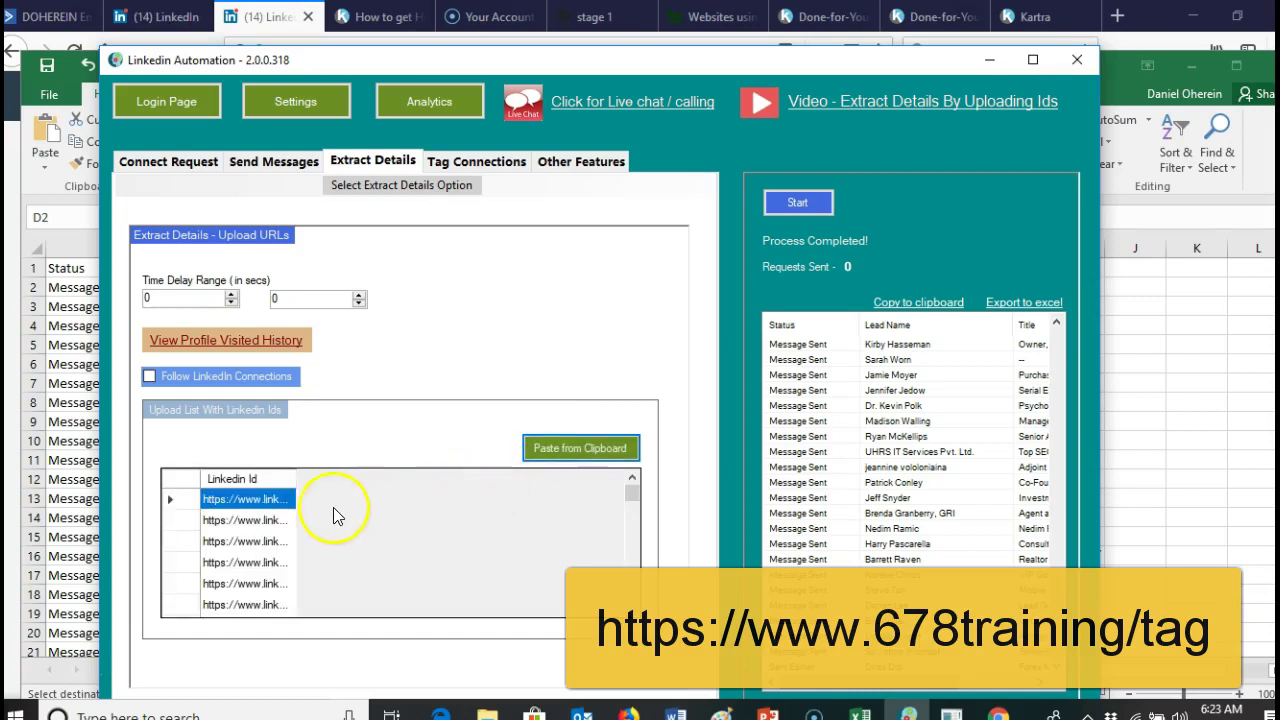
drag(298, 480, 369, 490)
drag(630, 497, 636, 618)
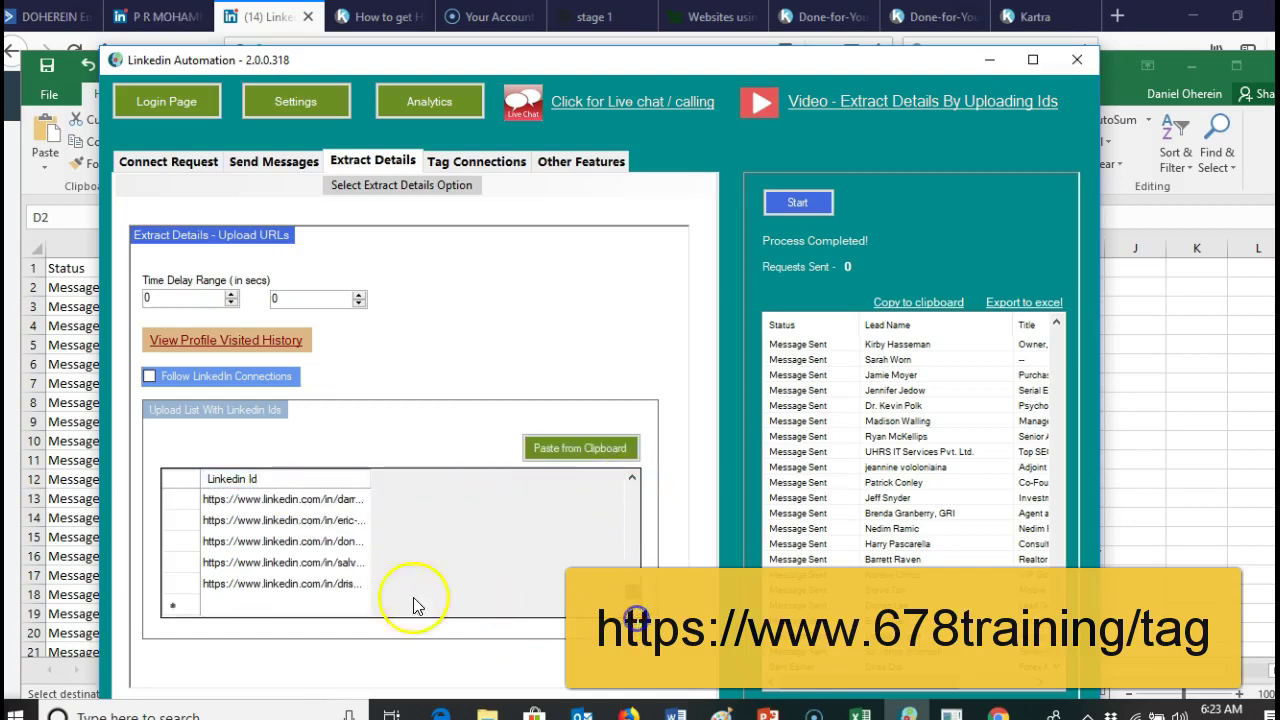
drag(628, 596, 624, 470)
drag(370, 474, 457, 478)
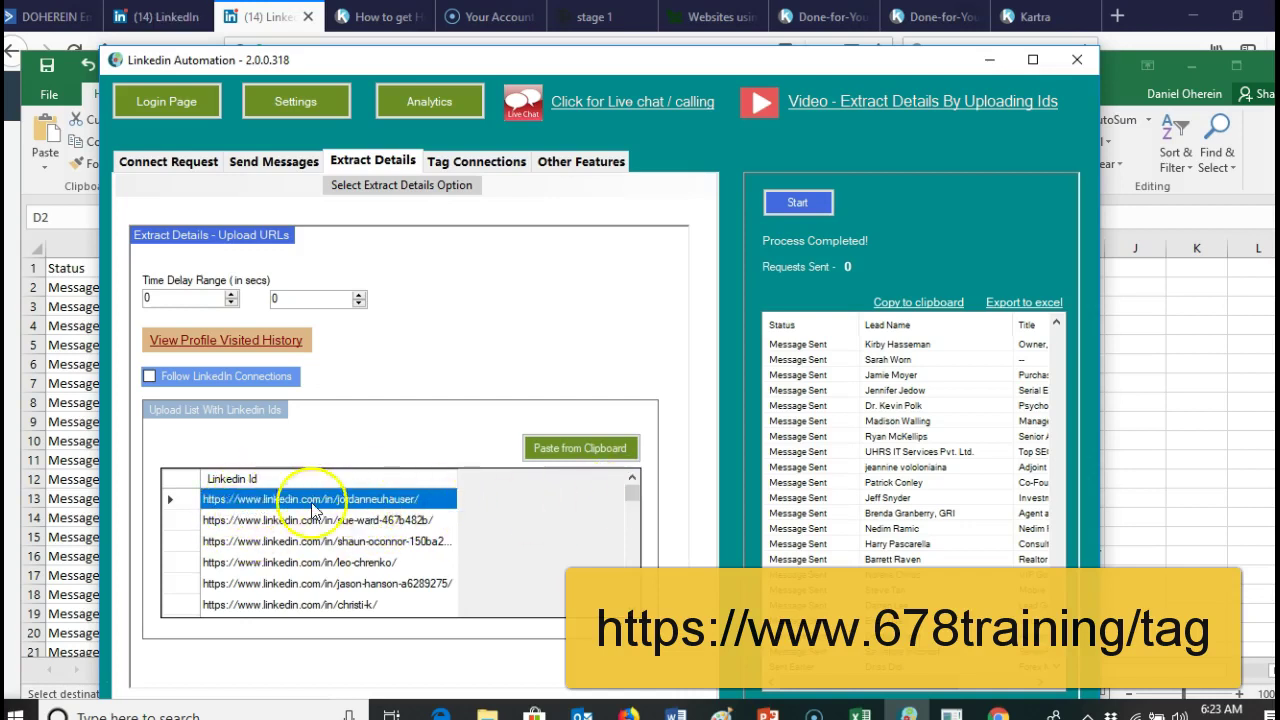
drag(630, 500, 637, 606)
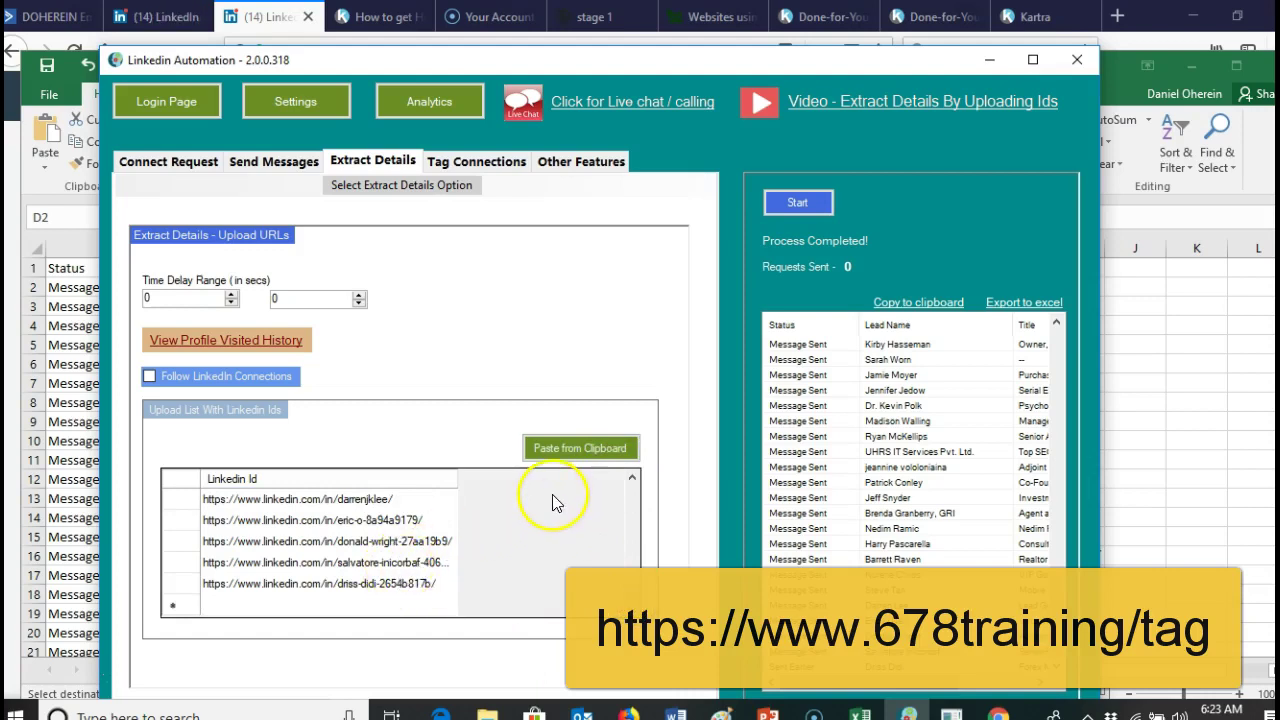
Set the time delay to 5–9 seconds and enable Follow LinkedIn Connections
click(231, 293)
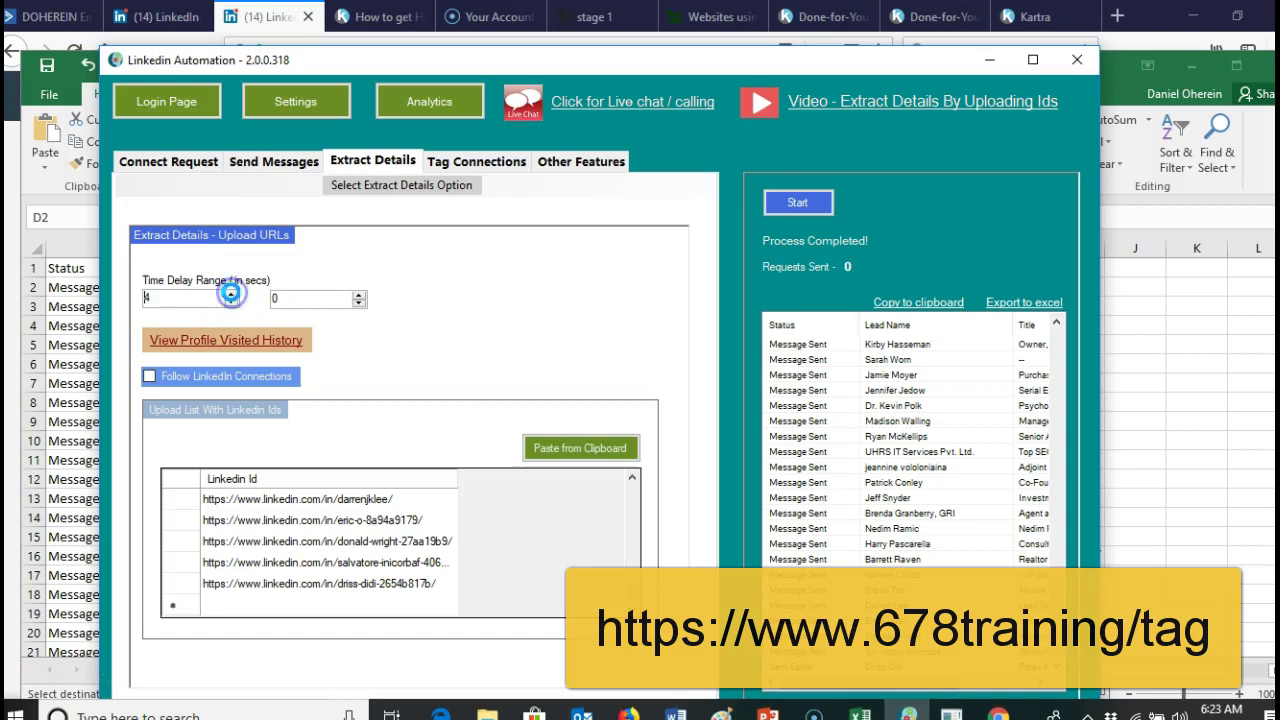
click(362, 295)
click(360, 295)
click(360, 295)
click(360, 295)
click(360, 295)
click(360, 295)
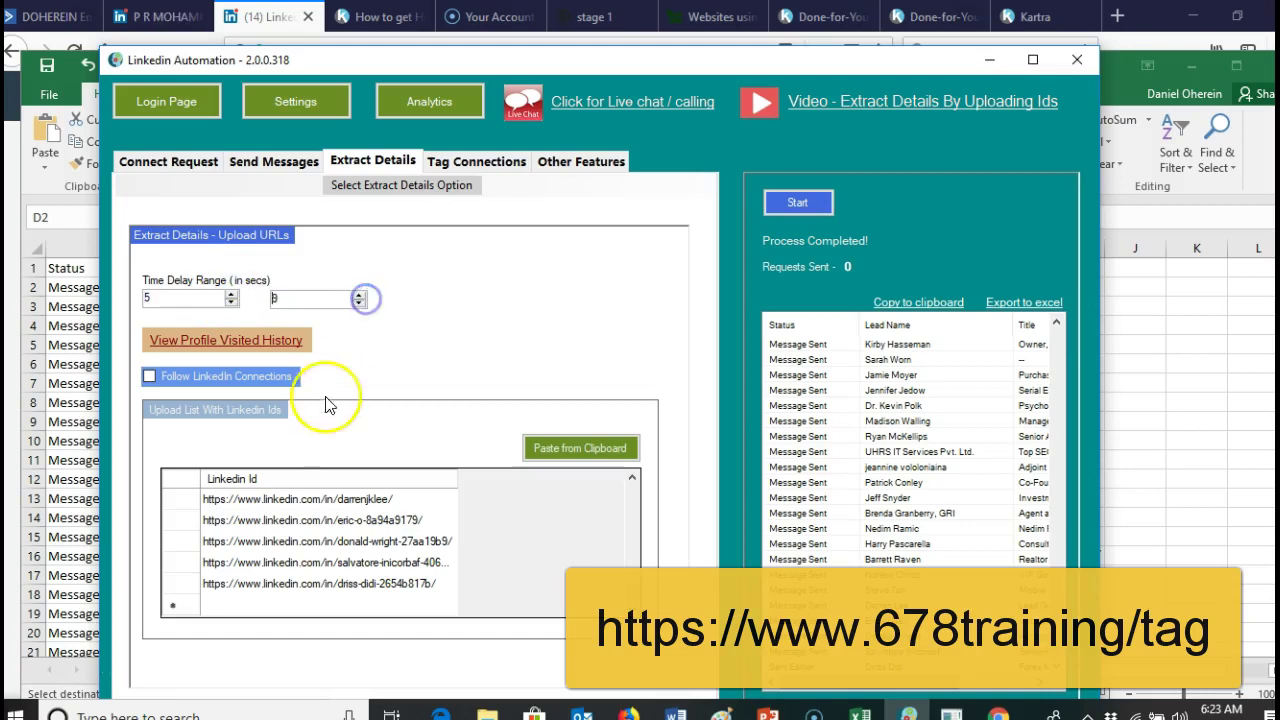
click(150, 377)
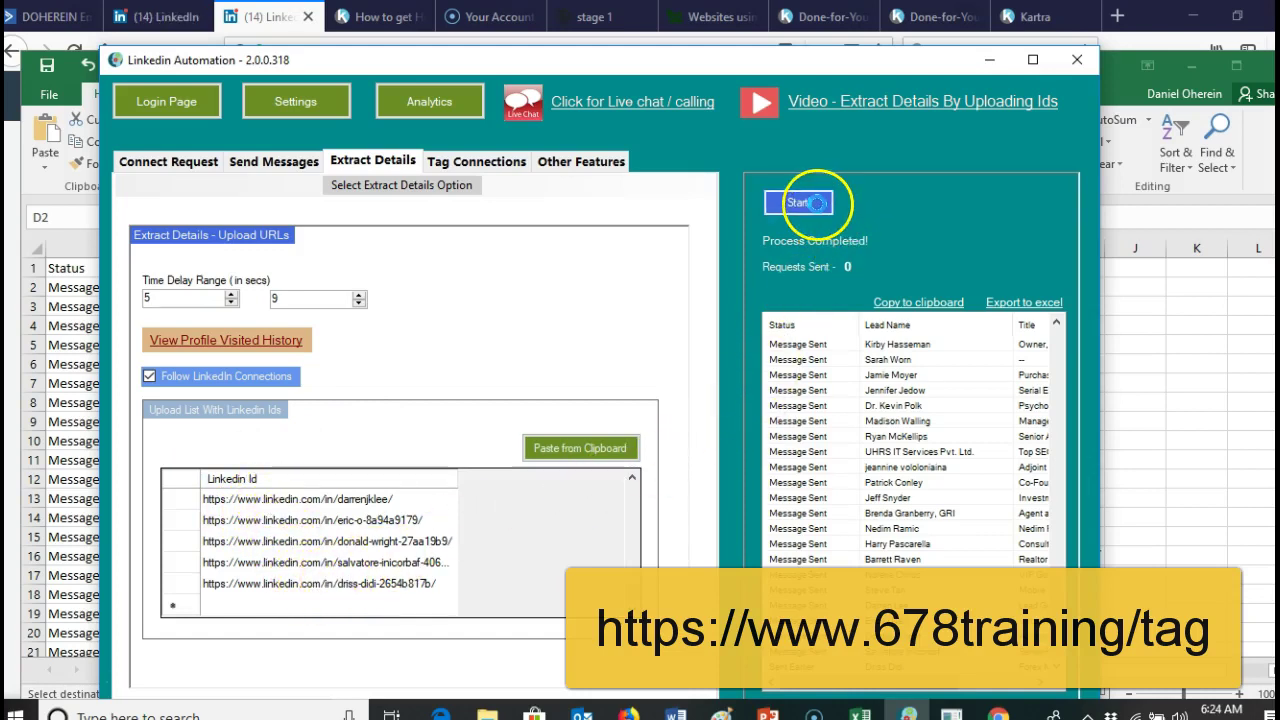
Start the details extraction and let Chrome open each profile, then return to LinkedIn Automation
click(817, 204)
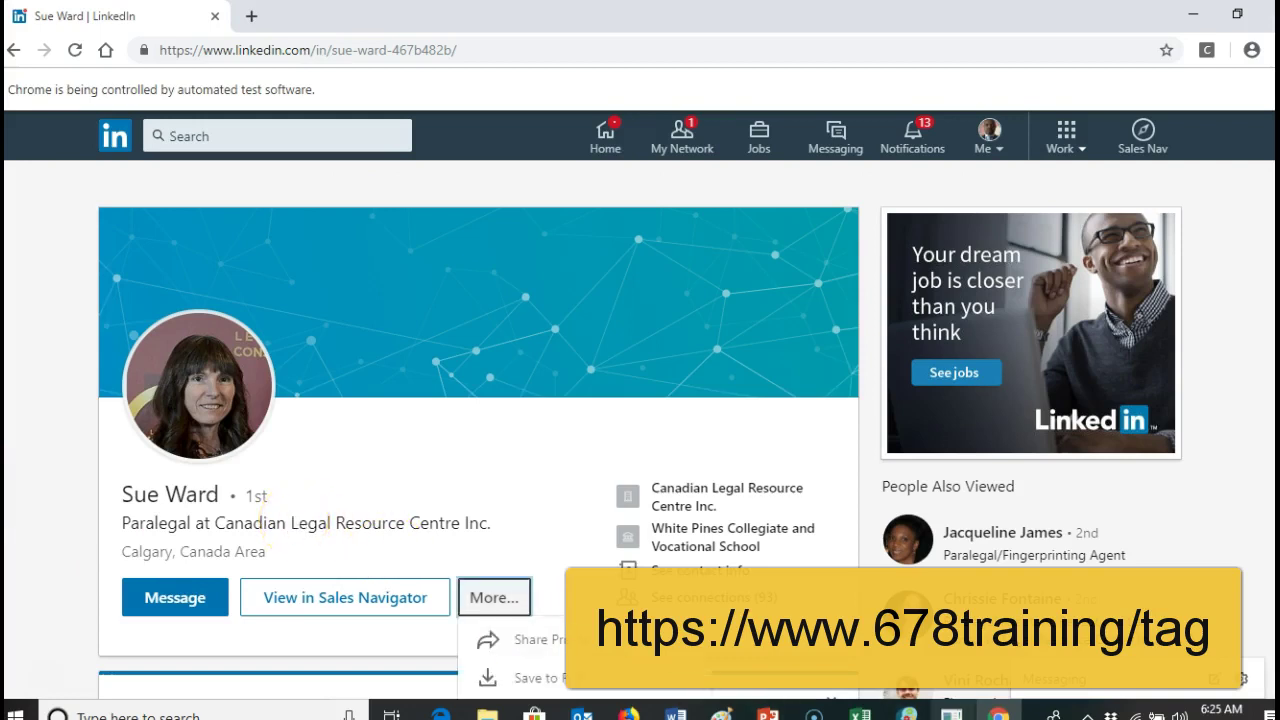
click(908, 712)
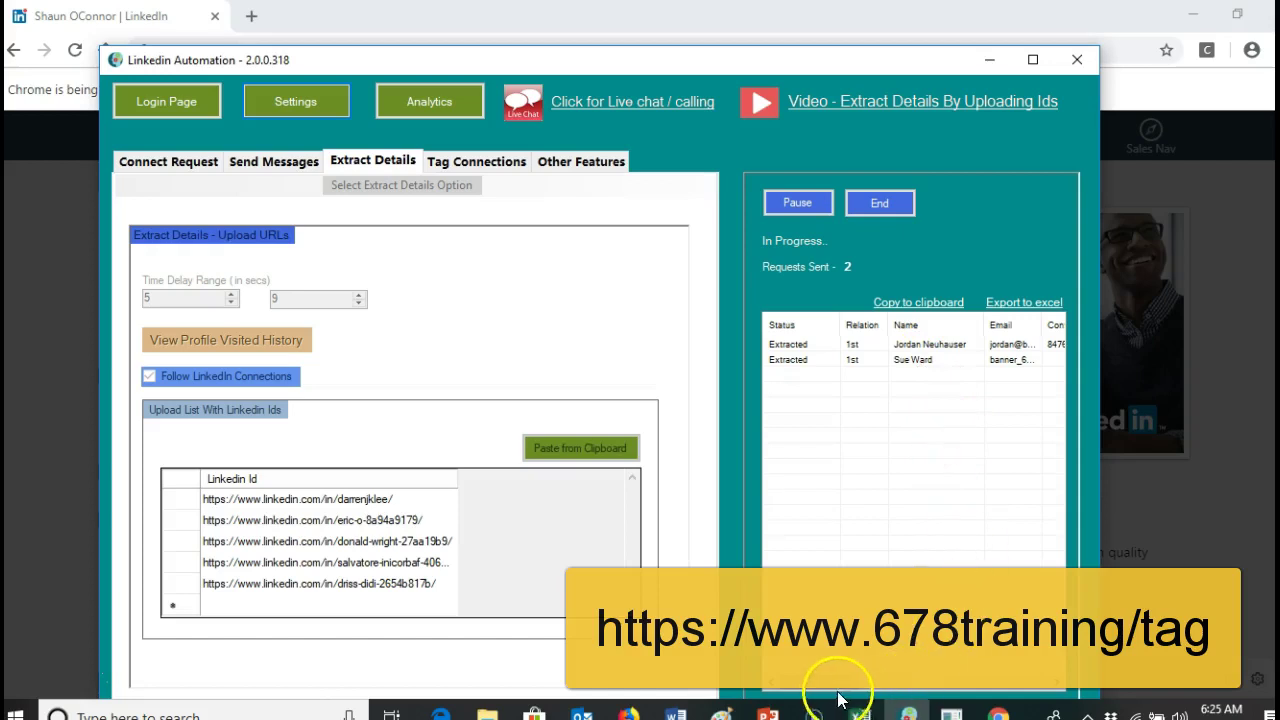
Widen the Email, Contact No. and Total Connections columns of the extraction results
drag(829, 686, 863, 682)
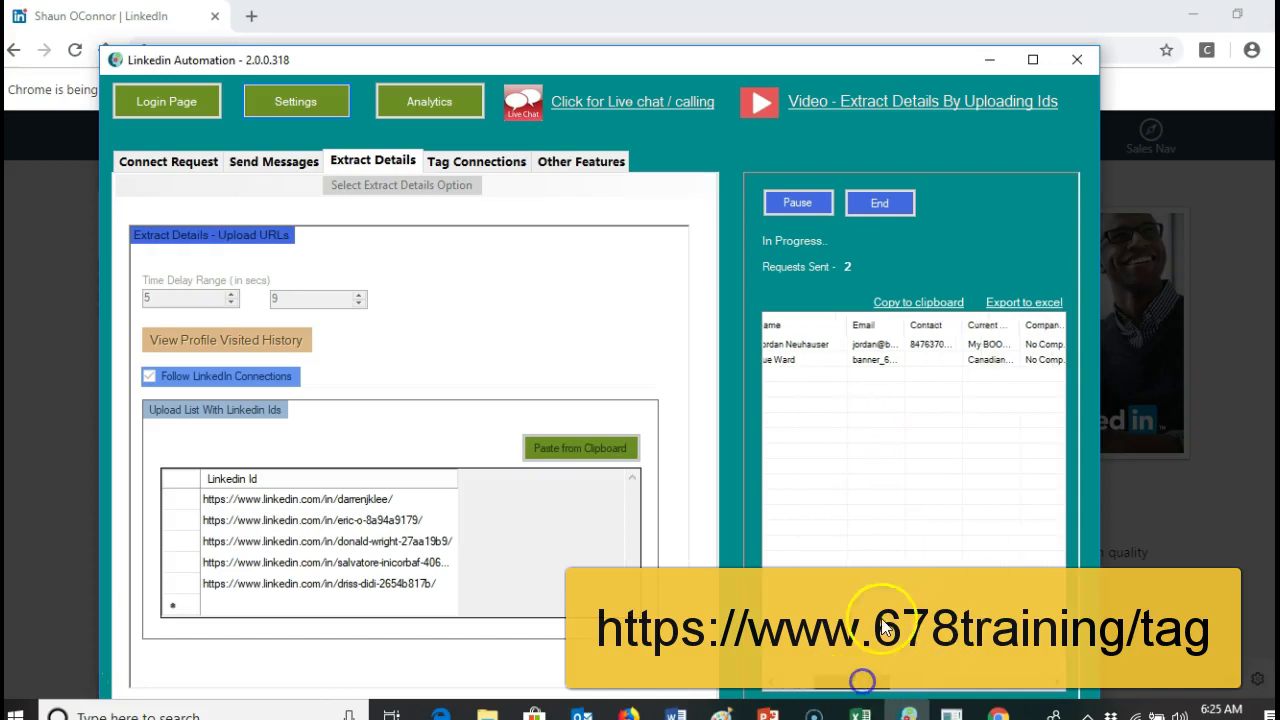
drag(905, 319, 997, 325)
drag(845, 684, 900, 683)
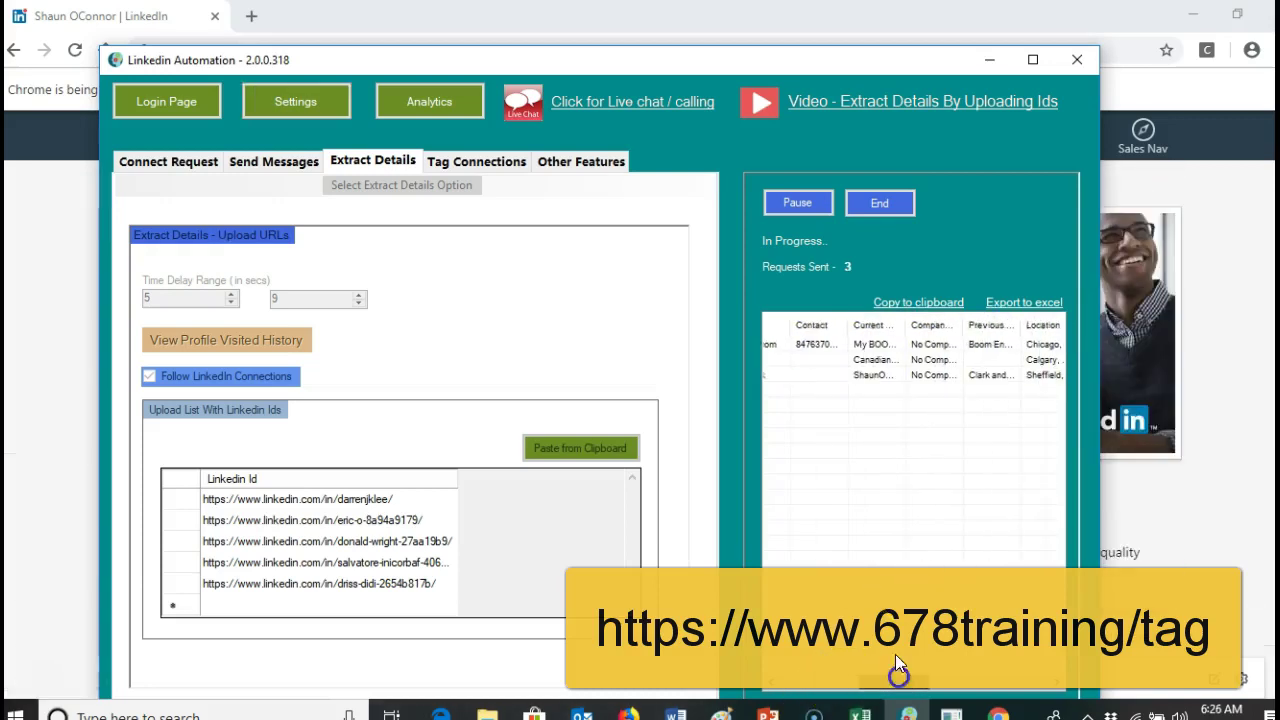
drag(849, 321, 877, 322)
drag(906, 680, 942, 675)
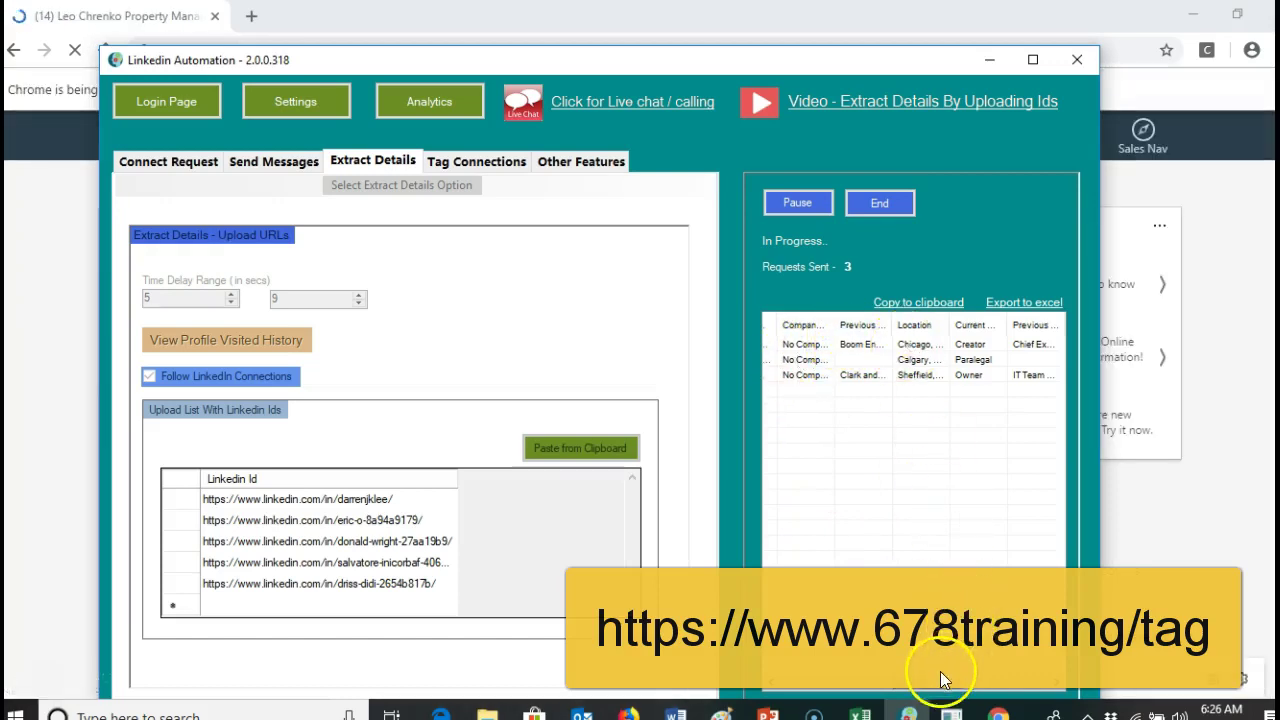
drag(929, 683, 1022, 671)
drag(968, 325, 1007, 332)
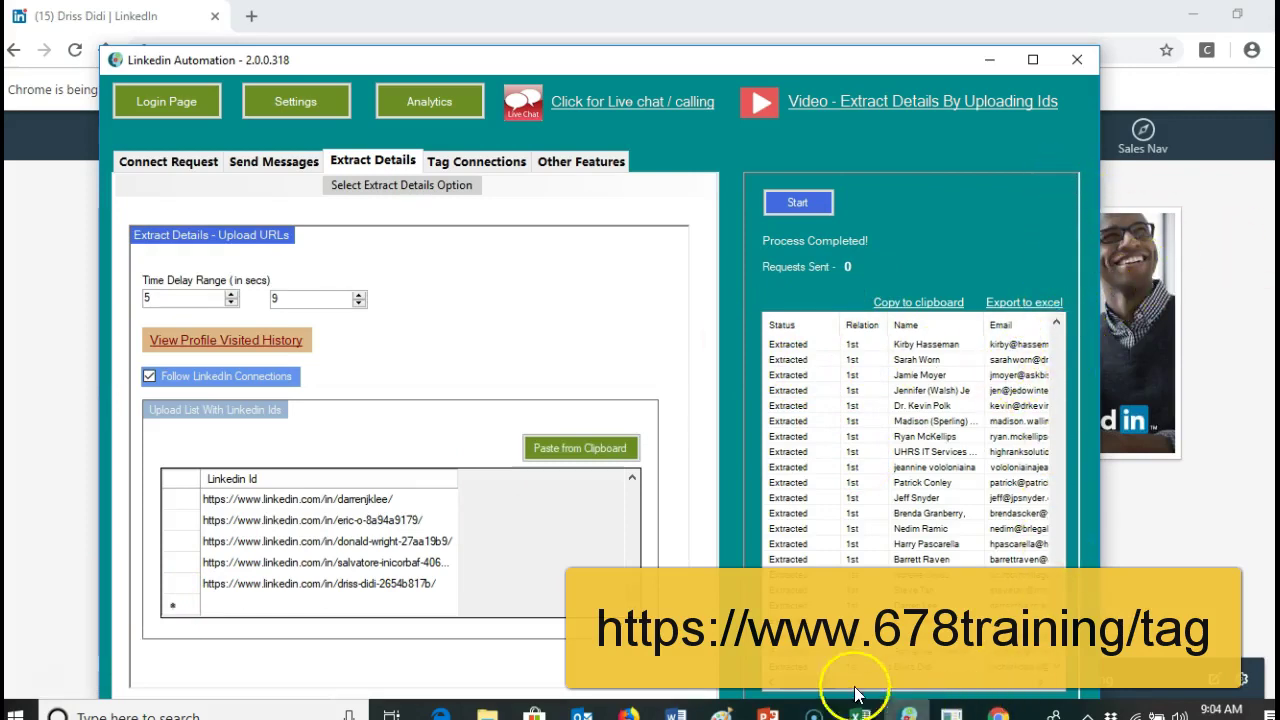
Copy the extracted results to the clipboard and bring up the open Excel workbooks
drag(820, 688, 778, 680)
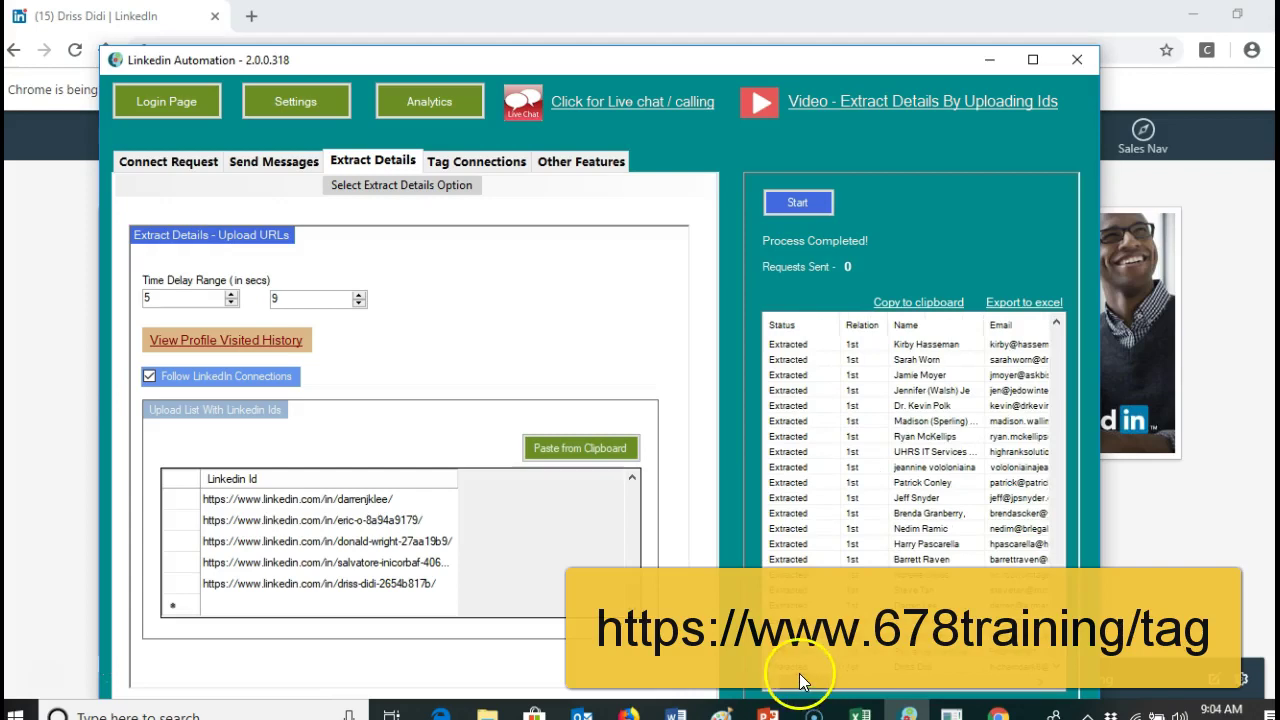
scroll(943, 660, up, 5)
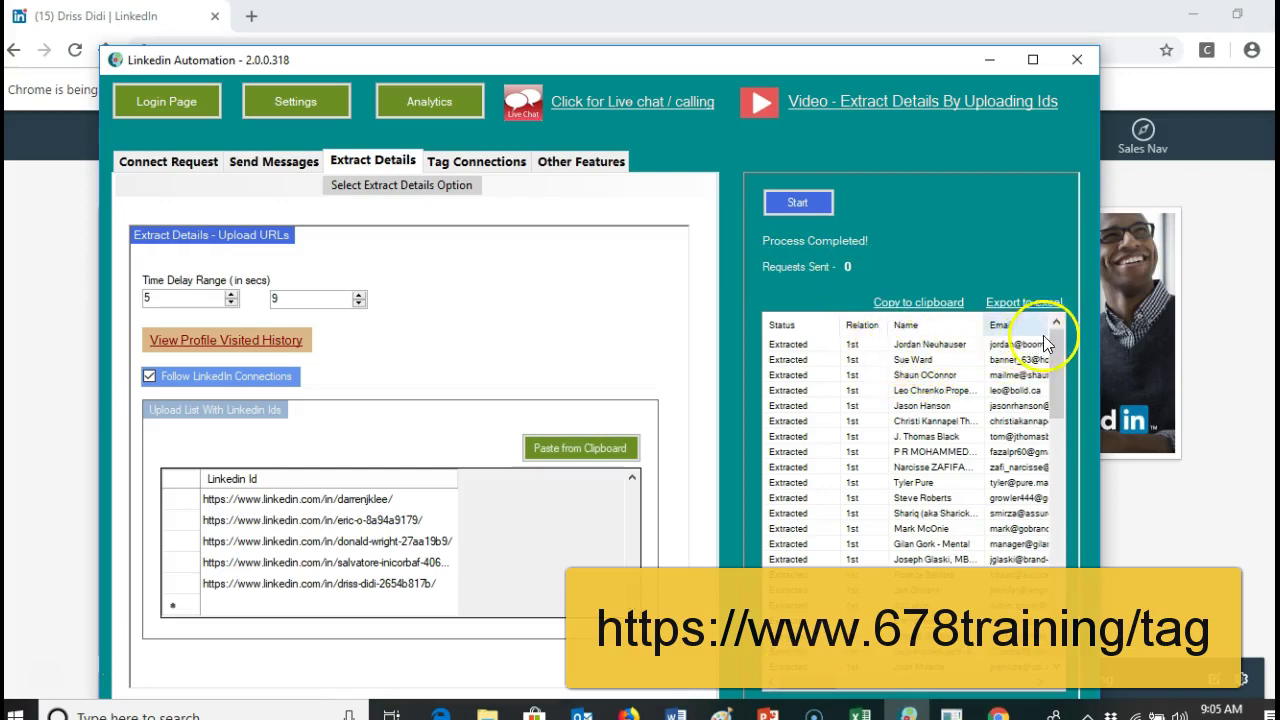
mouse_move(808, 692)
mouse_down()
mouse_move(845, 692)
mouse_move(825, 680)
mouse_up()
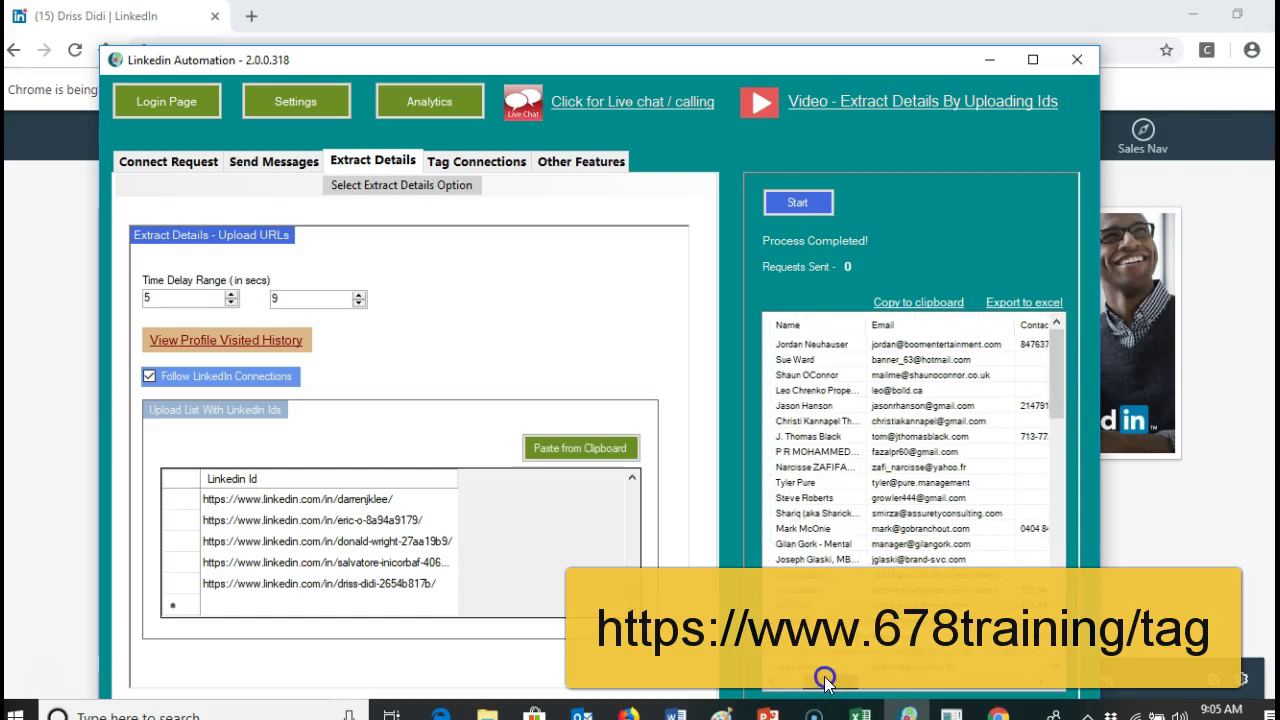
click(928, 305)
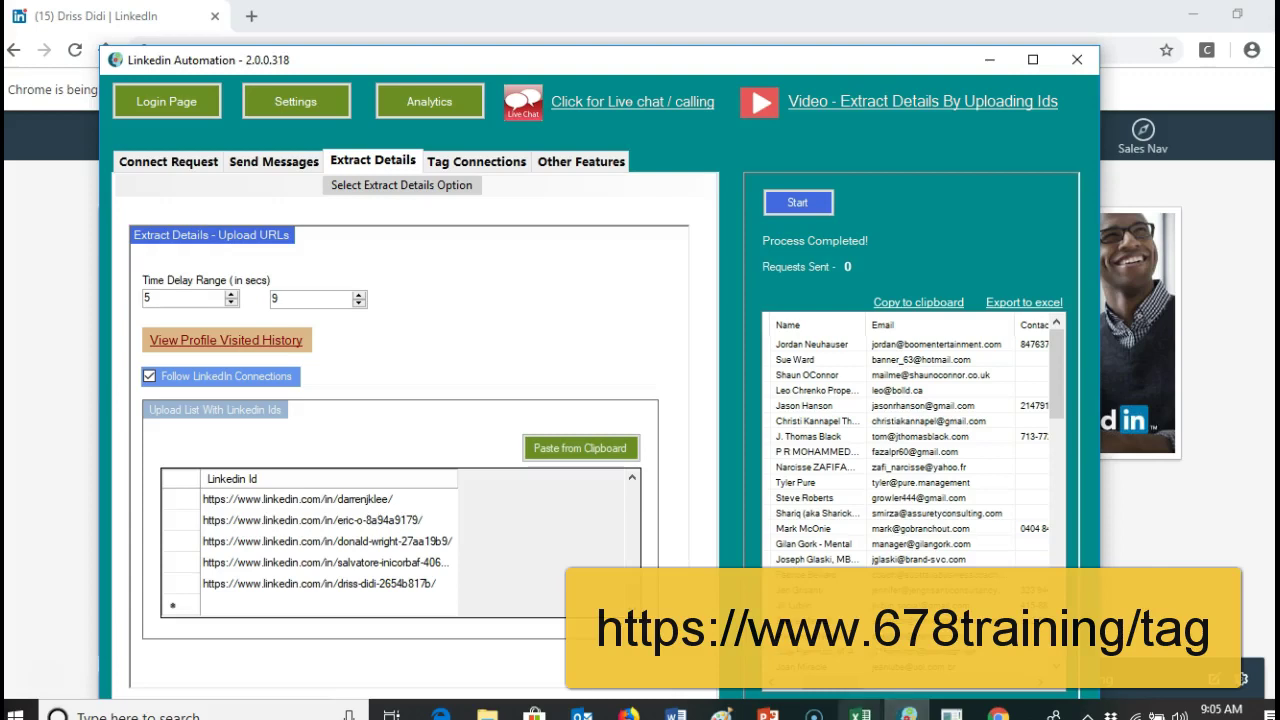
click(860, 713)
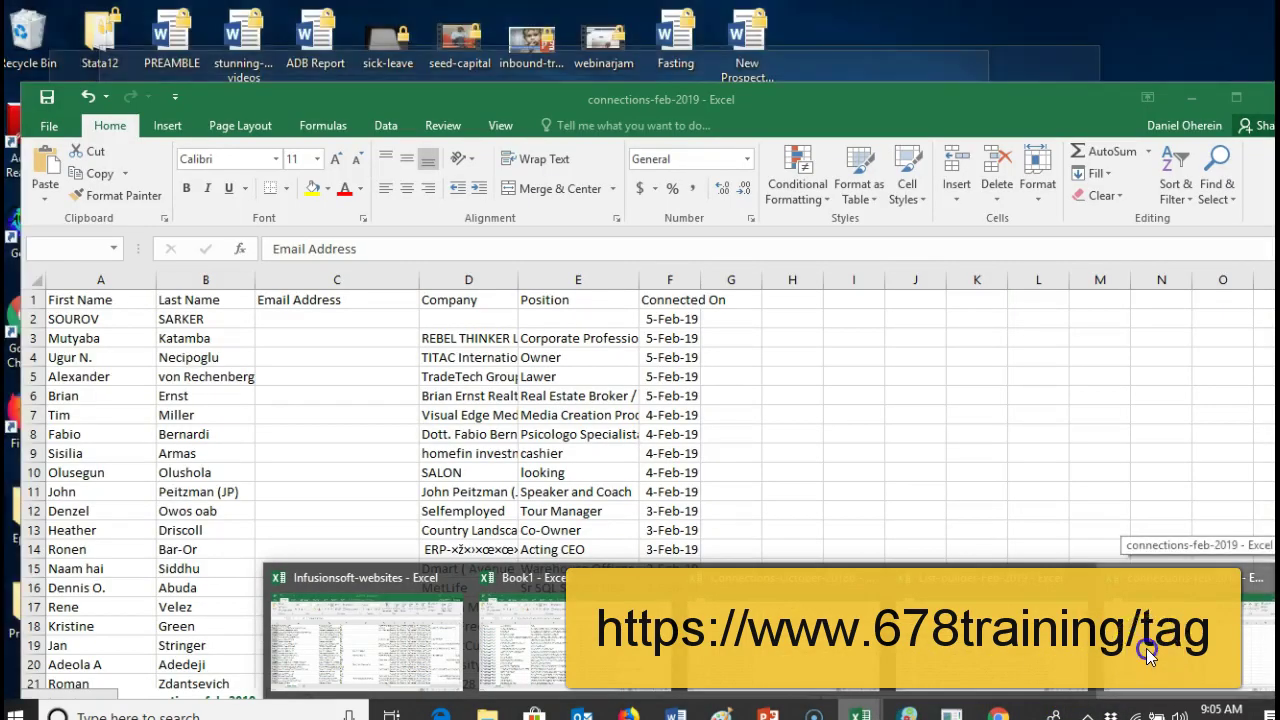
In connections-feb-2019, paste the extracted data at cell I1 as text only
click(1146, 648)
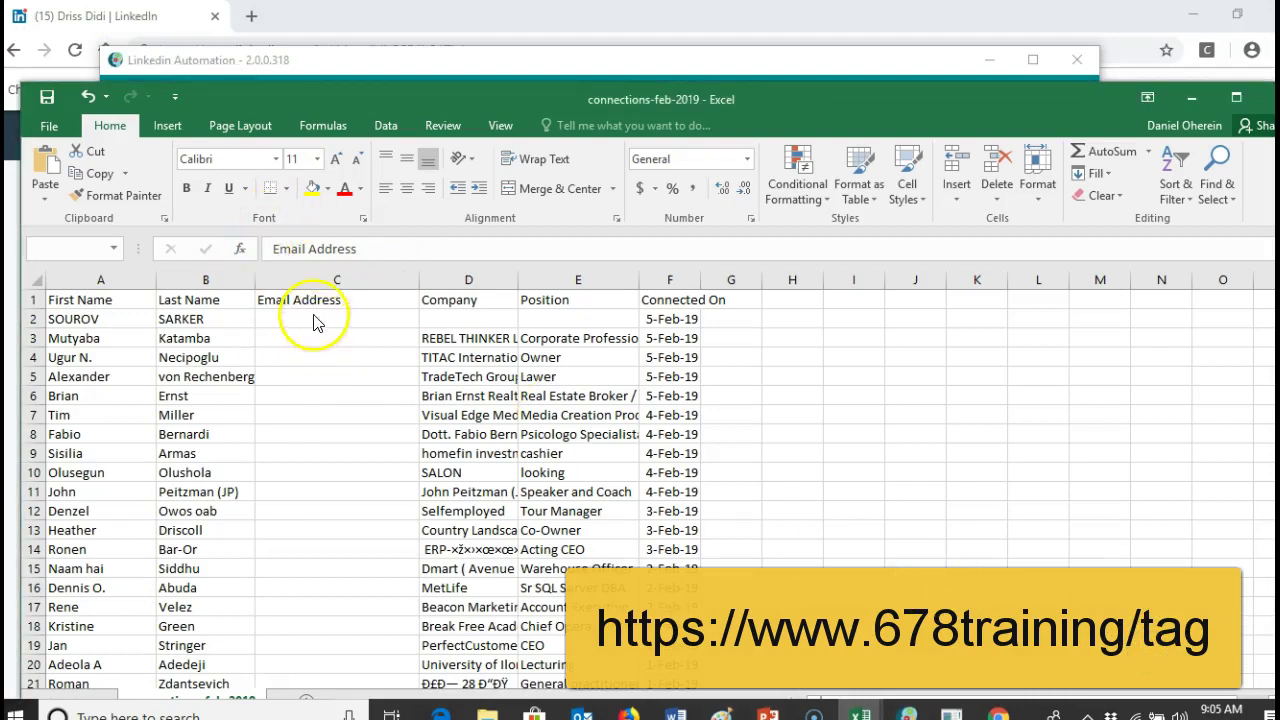
key(ctrl+space)
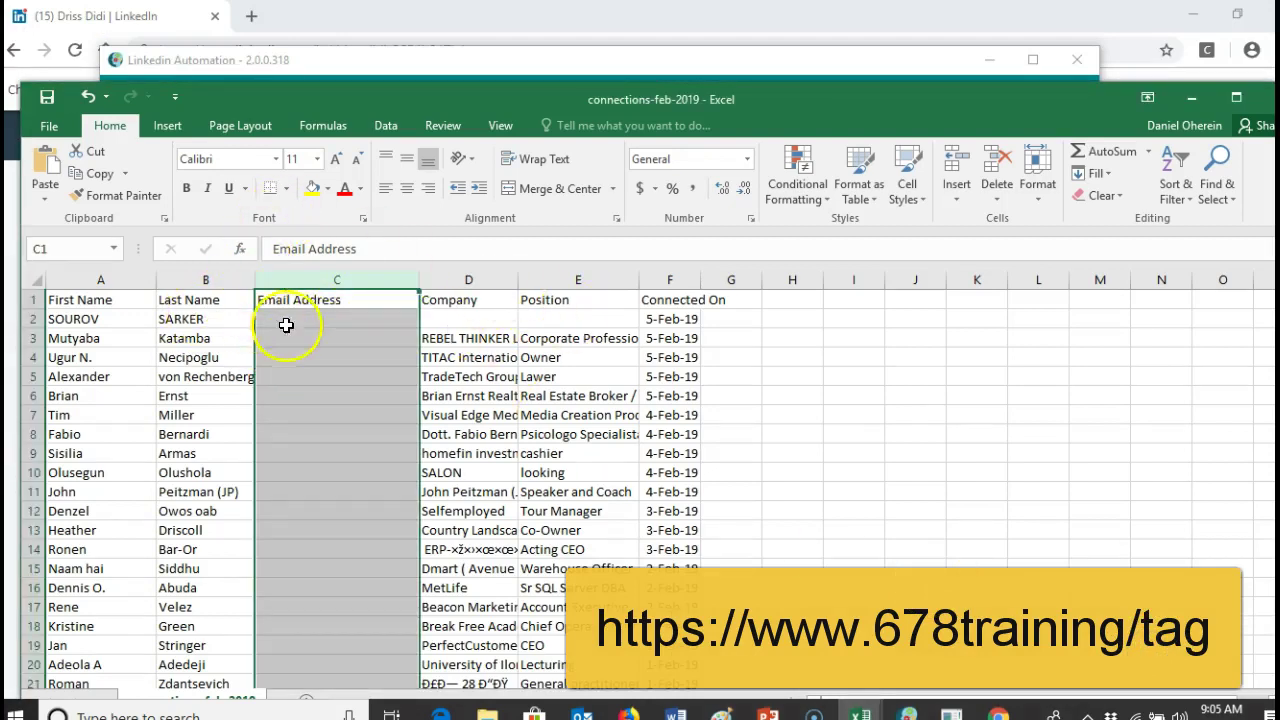
click(858, 301)
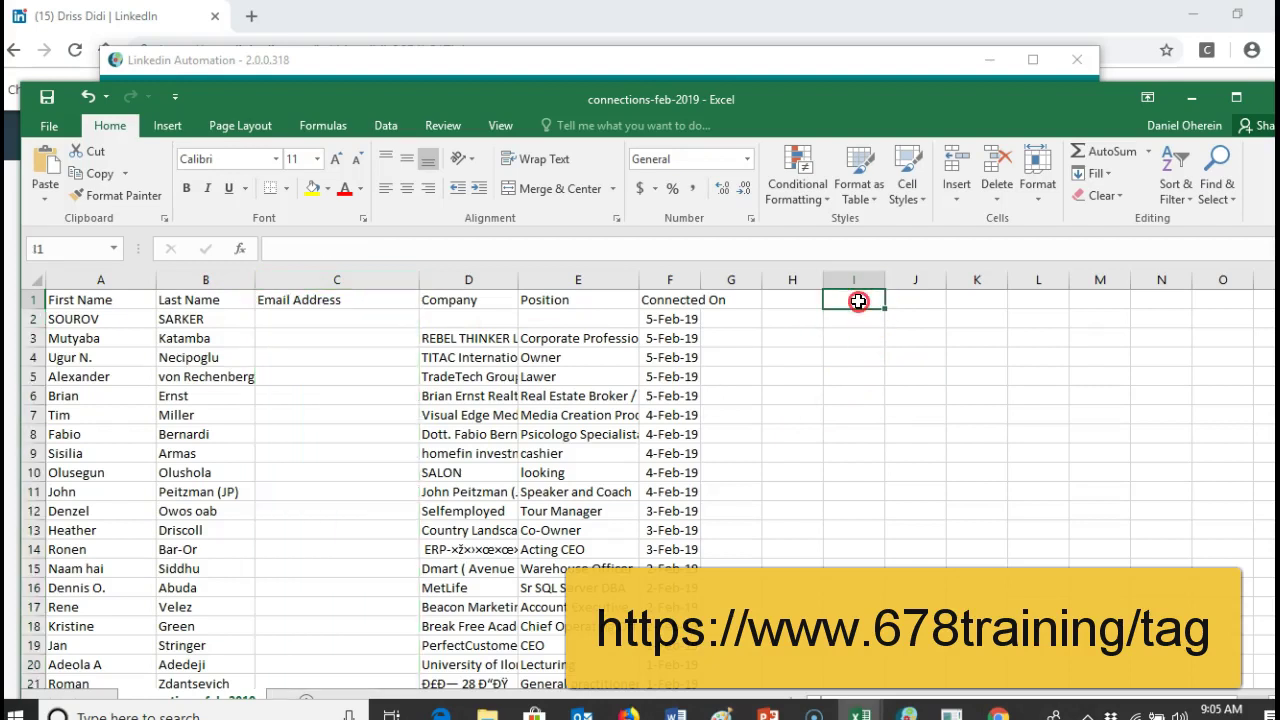
right_click(858, 301)
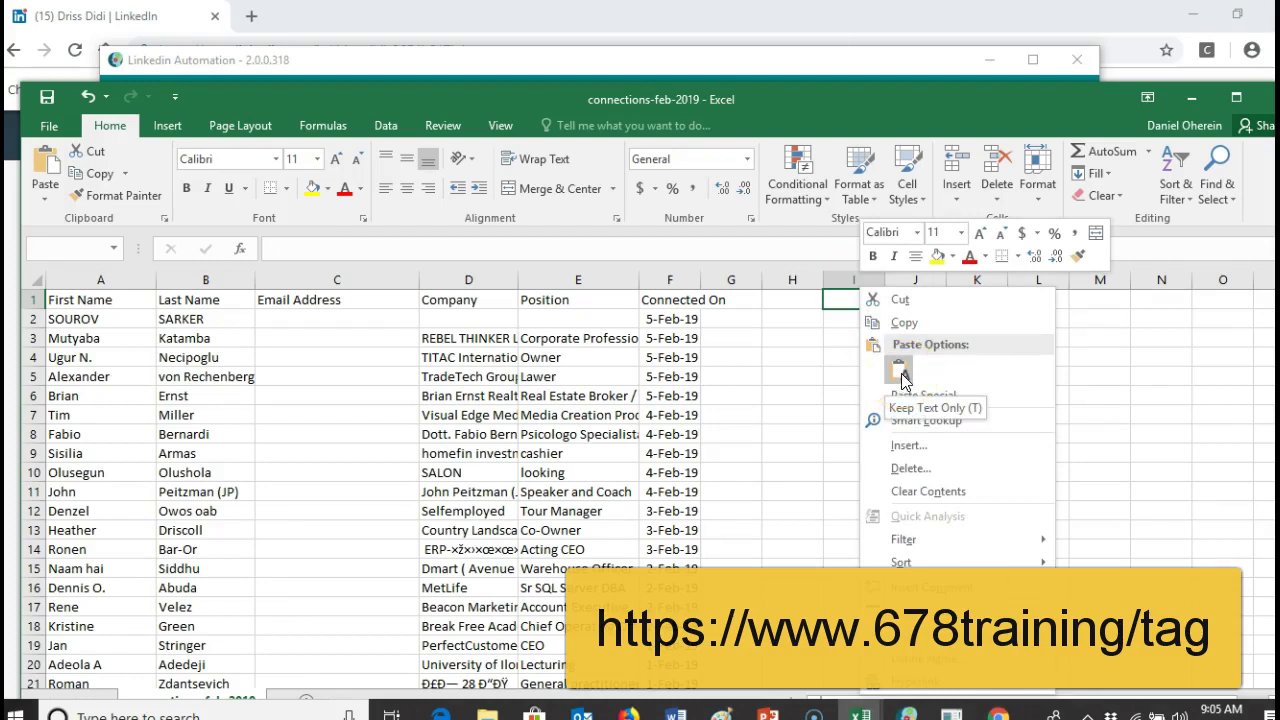
click(899, 372)
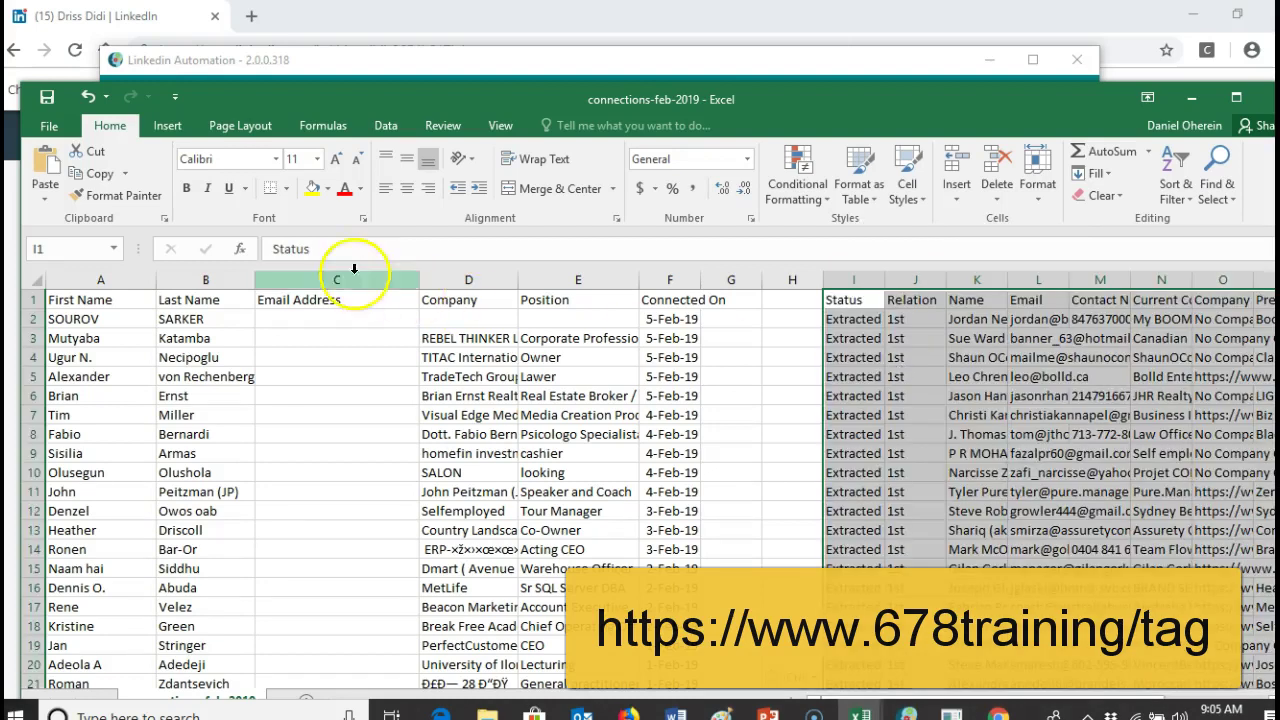
Widen column L so the full email addresses show
click(318, 273)
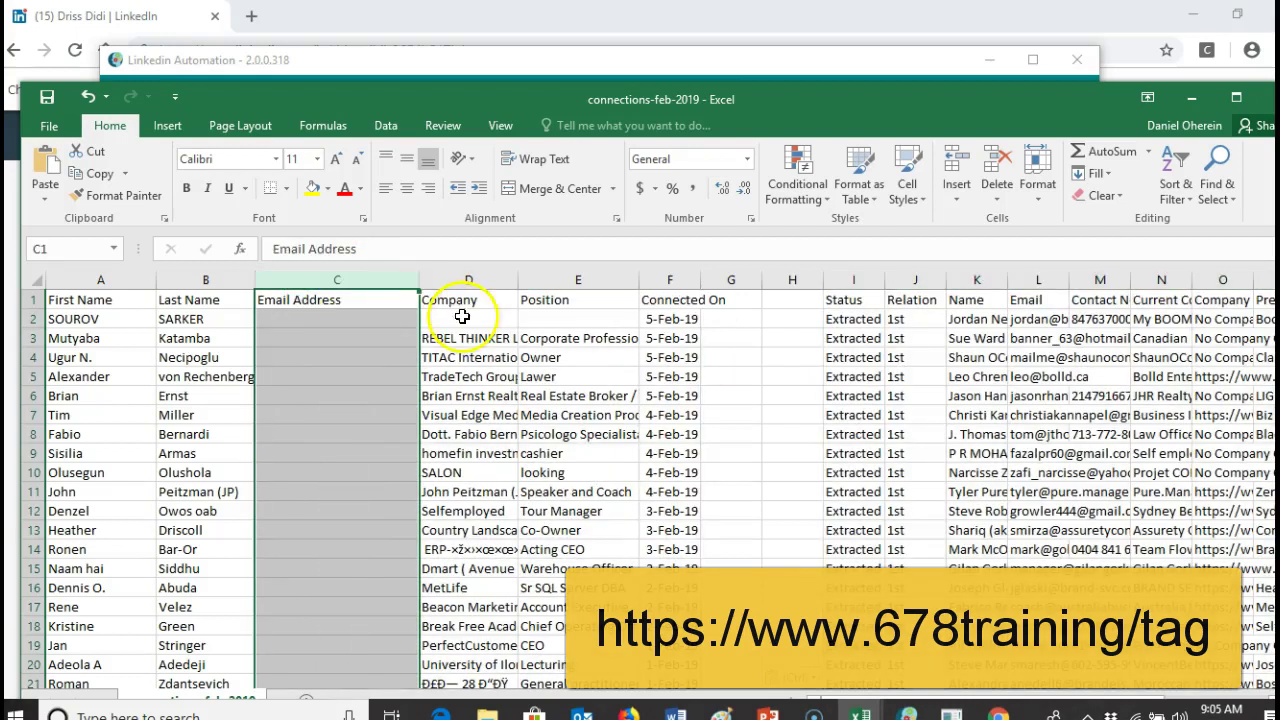
click(861, 507)
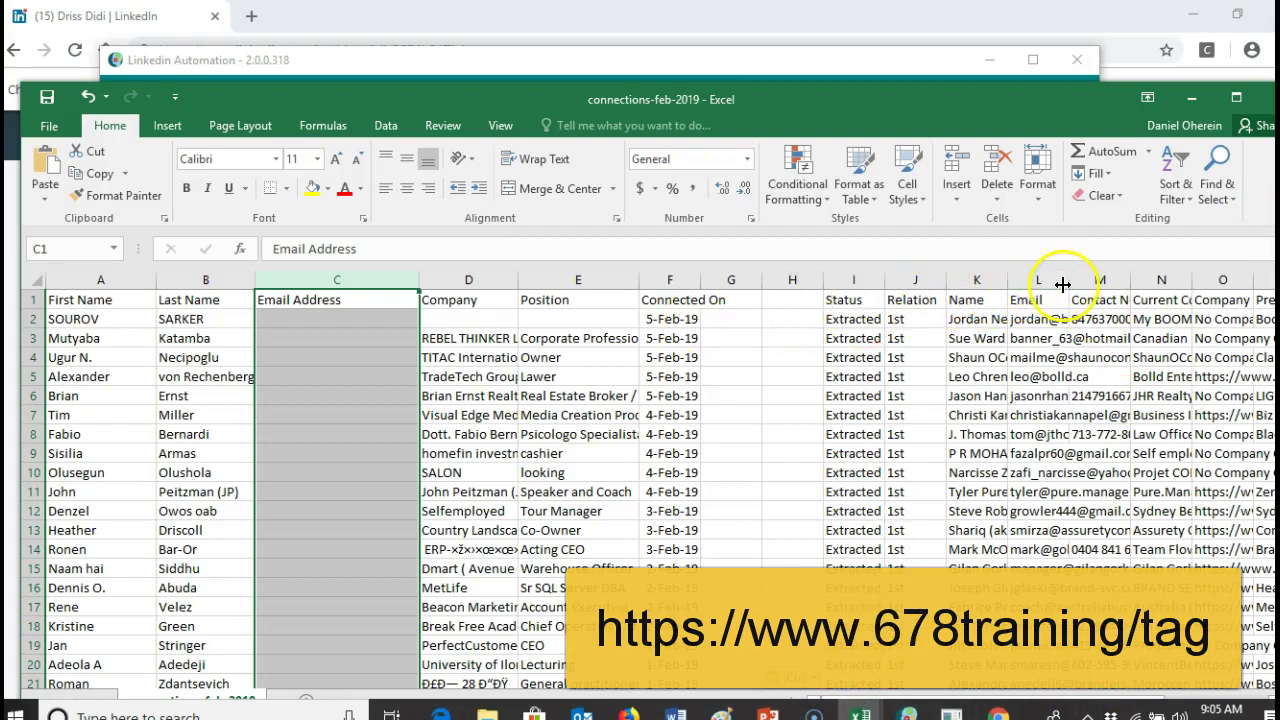
drag(1065, 286, 1167, 276)
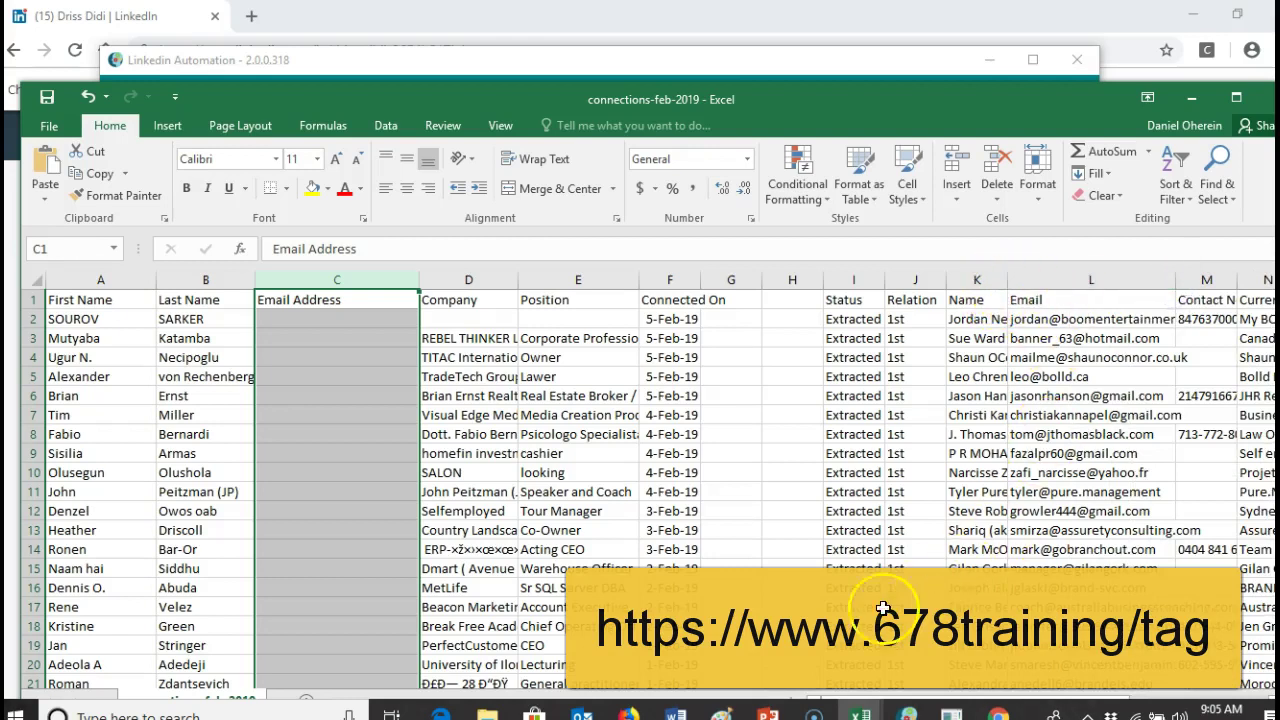
scroll(697, 319, right, 5)
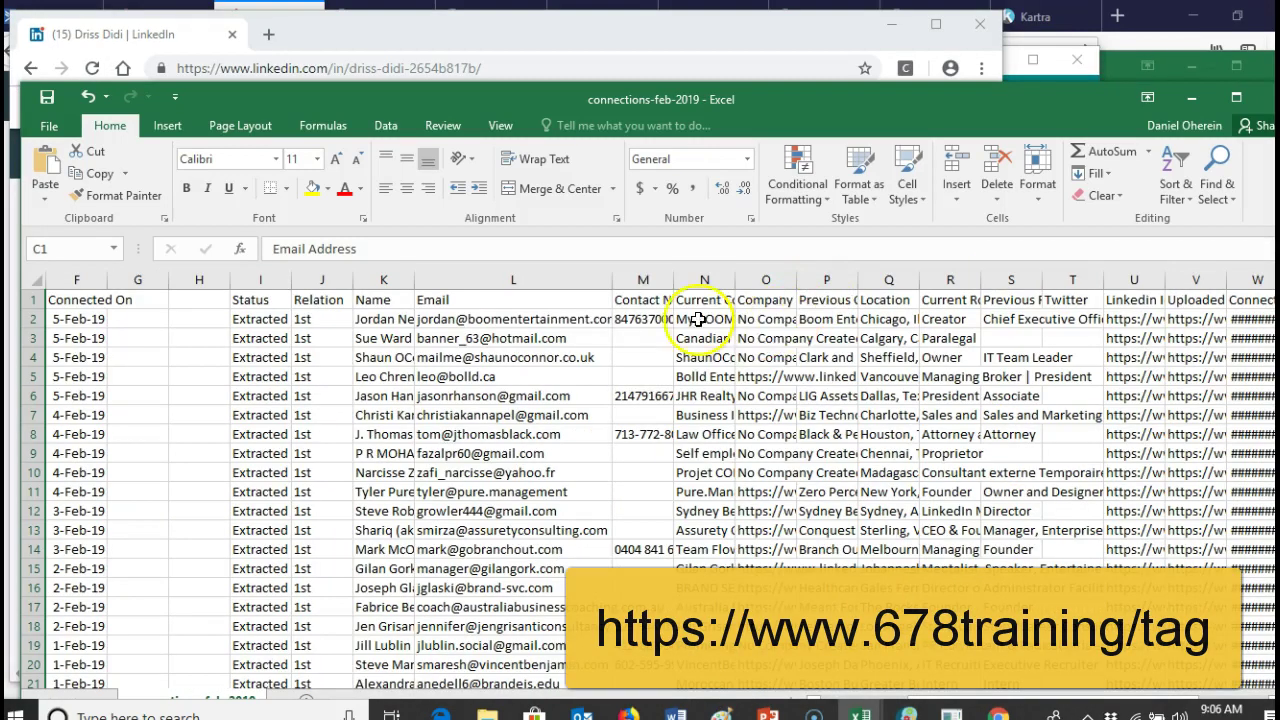
Widen the contact number, Company Id and Previous Company columns, and autofit column X (Total Connections)
click(500, 279)
drag(676, 282, 927, 280)
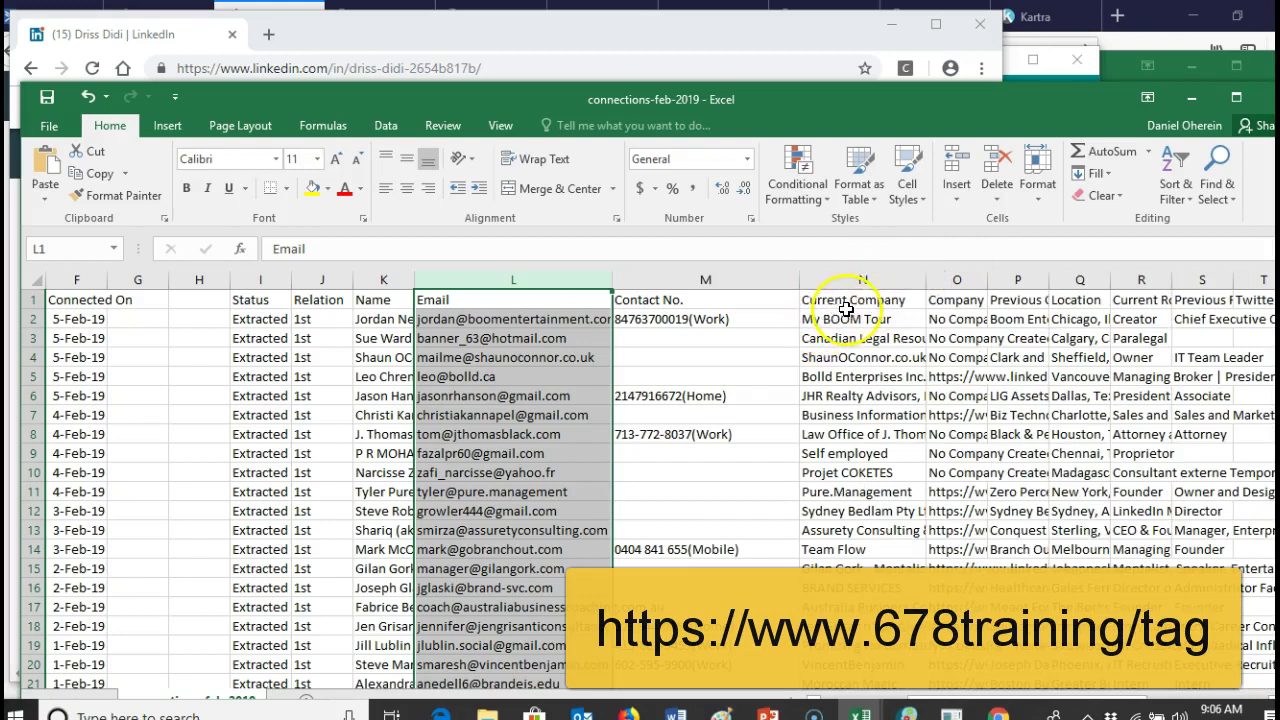
drag(988, 284, 1040, 280)
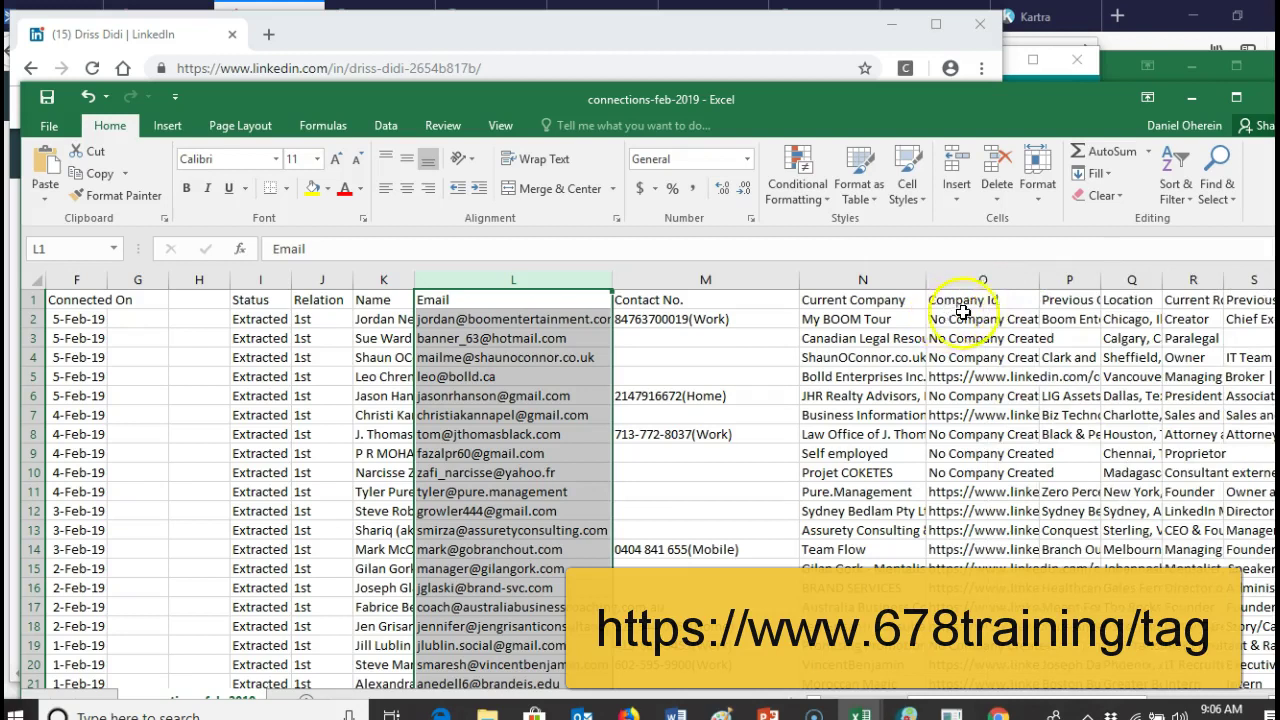
drag(1100, 281, 1152, 281)
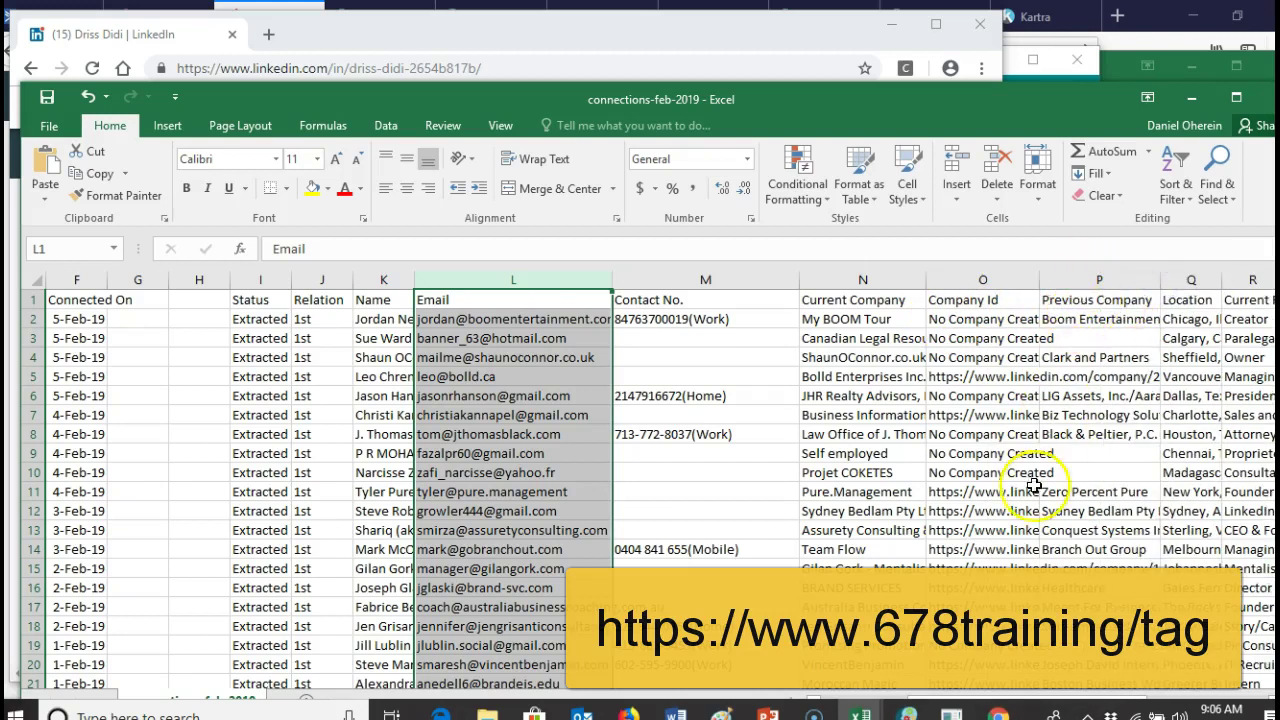
click(1181, 703)
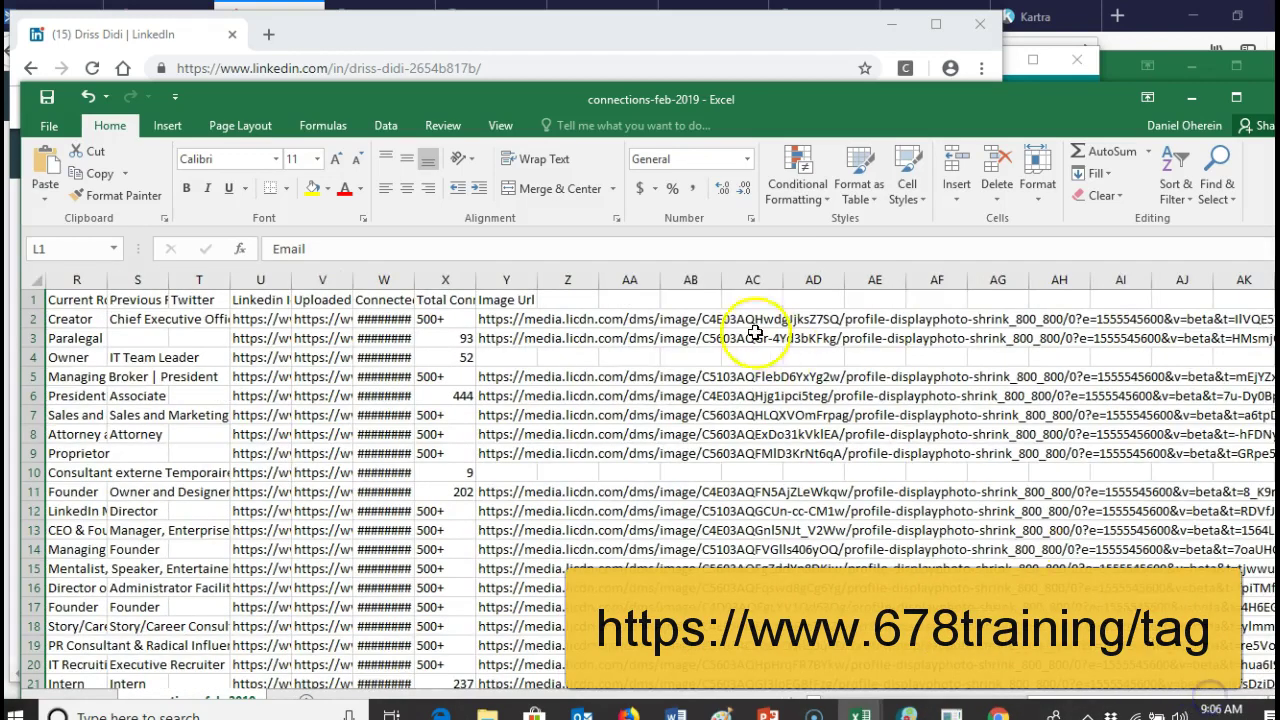
drag(536, 276, 536, 276)
double_click(476, 280)
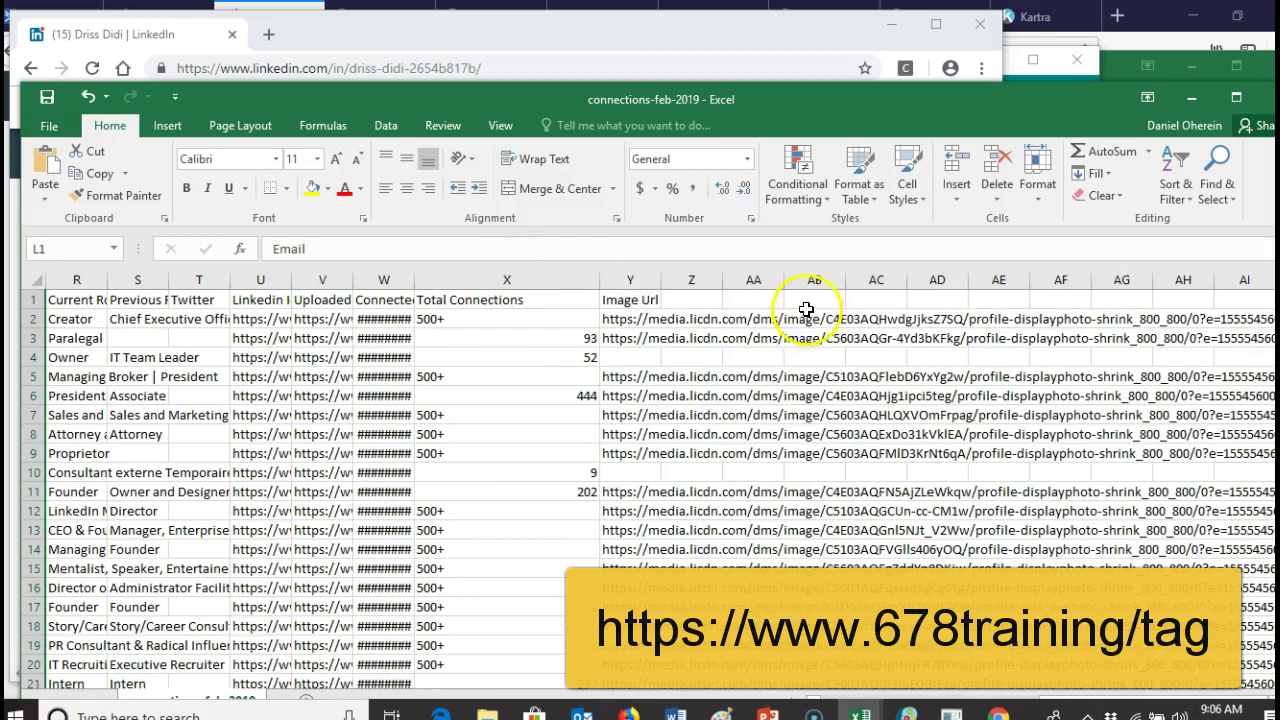
click(460, 279)
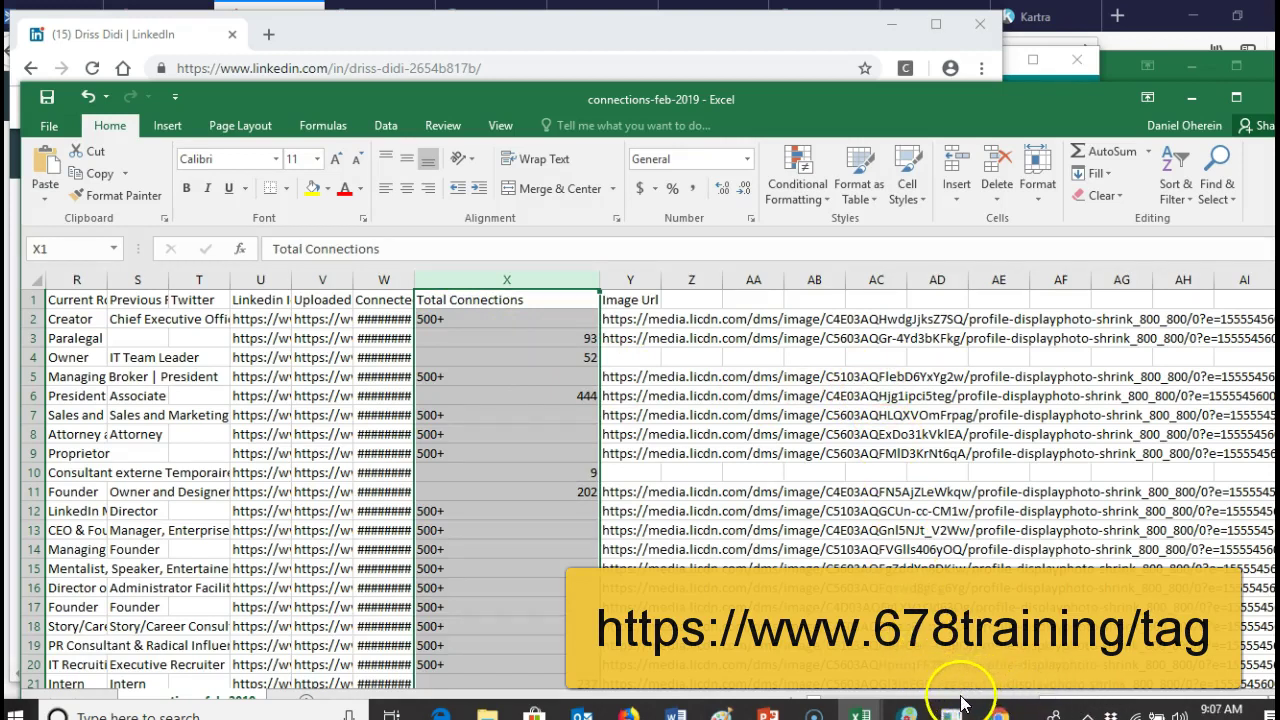
Select the pasted extraction columns from Status through the last extracted column
drag(1263, 702, 1114, 669)
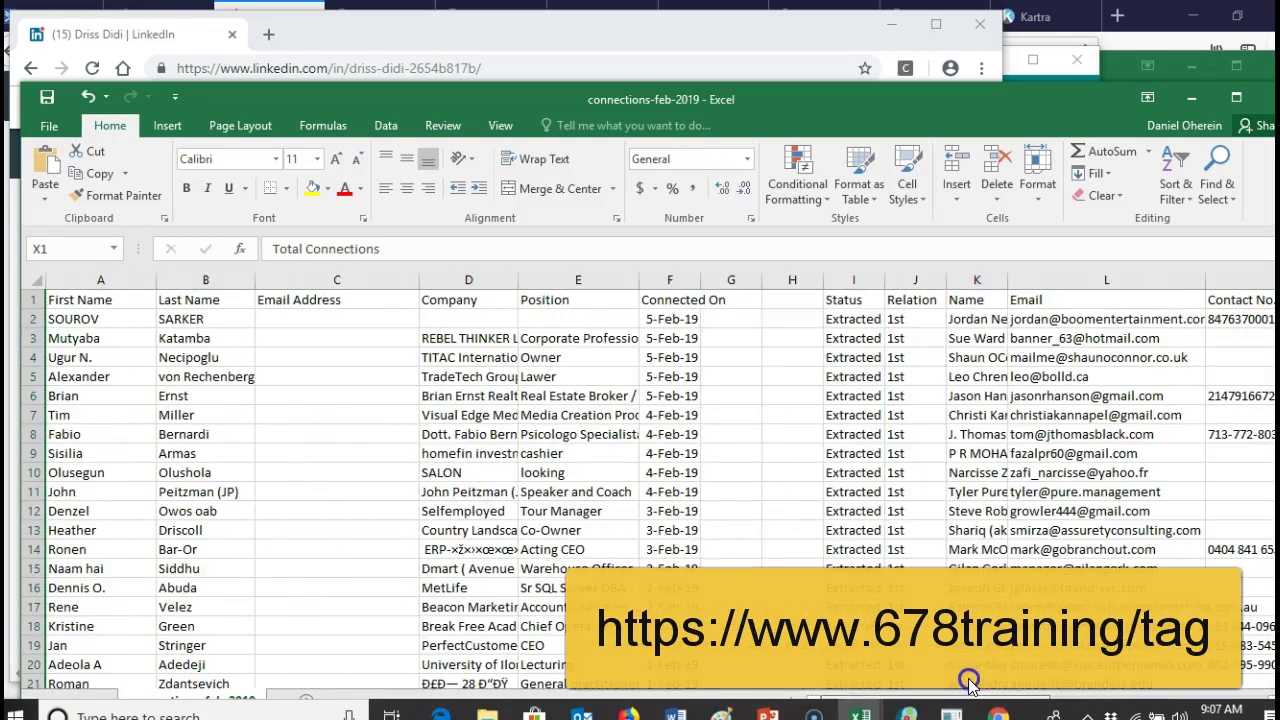
drag(1040, 685, 1071, 680)
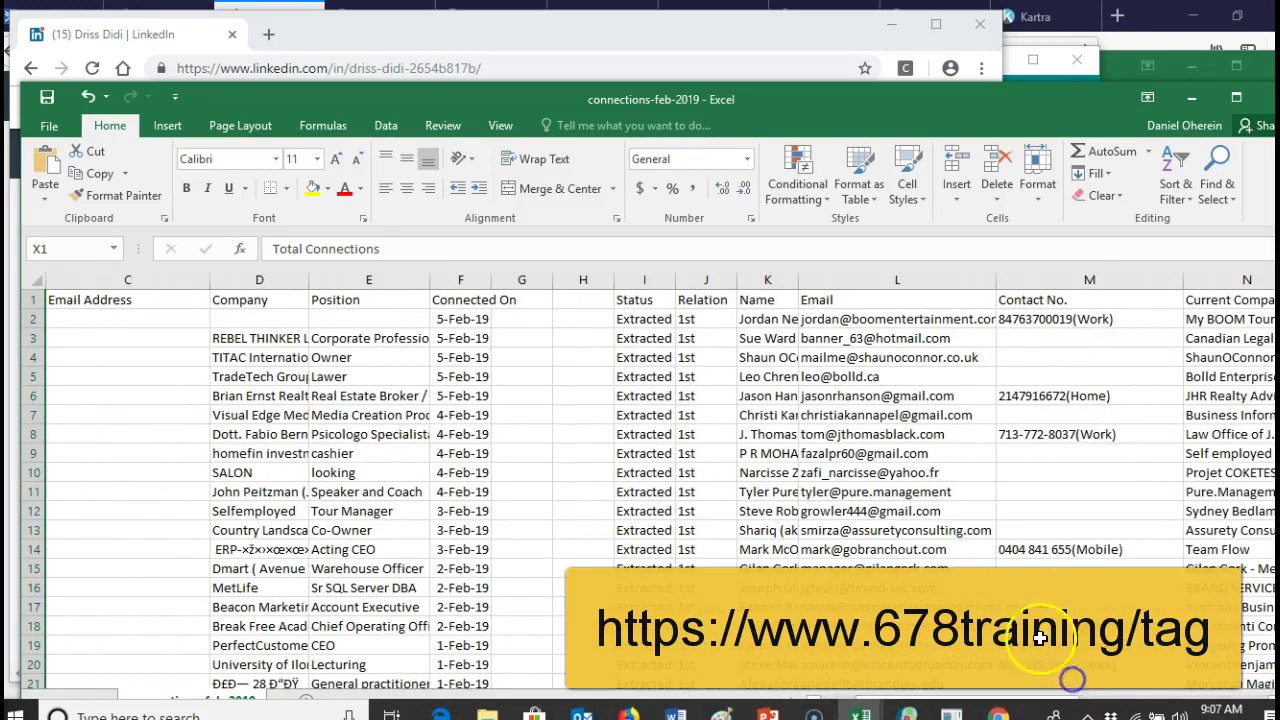
click(840, 275)
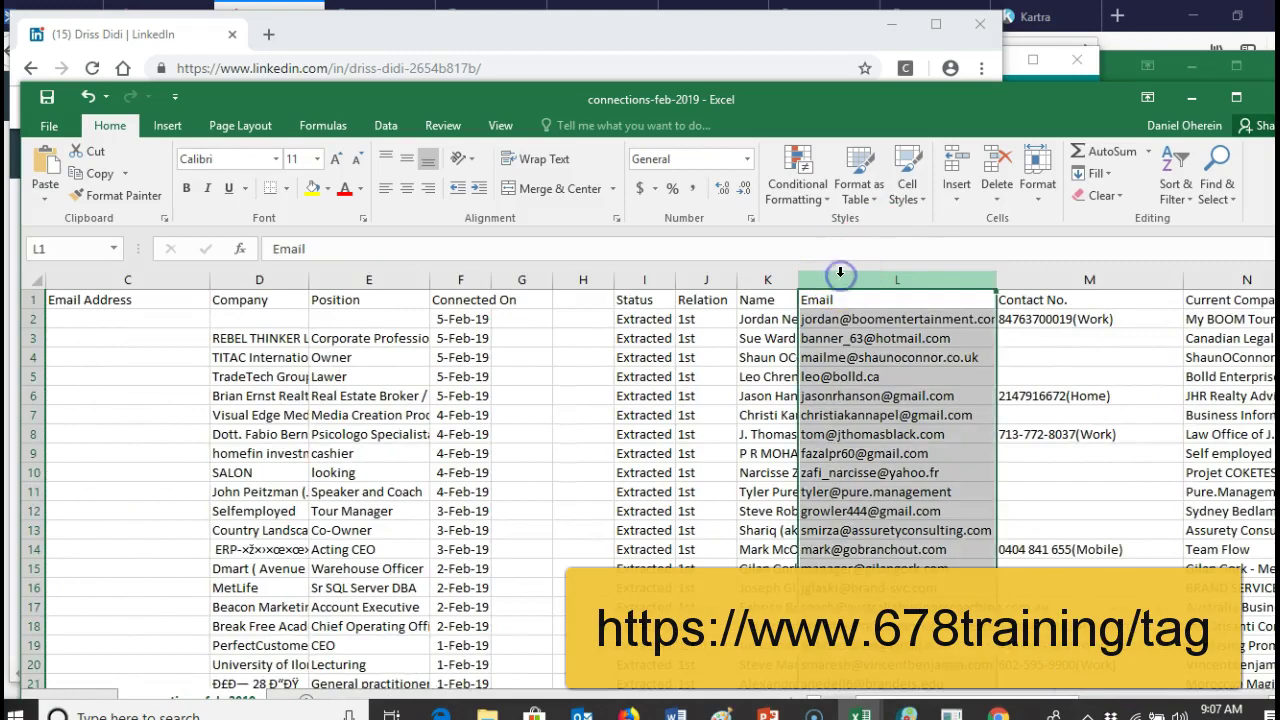
drag(643, 279, 1115, 280)
drag(1262, 282, 831, 378)
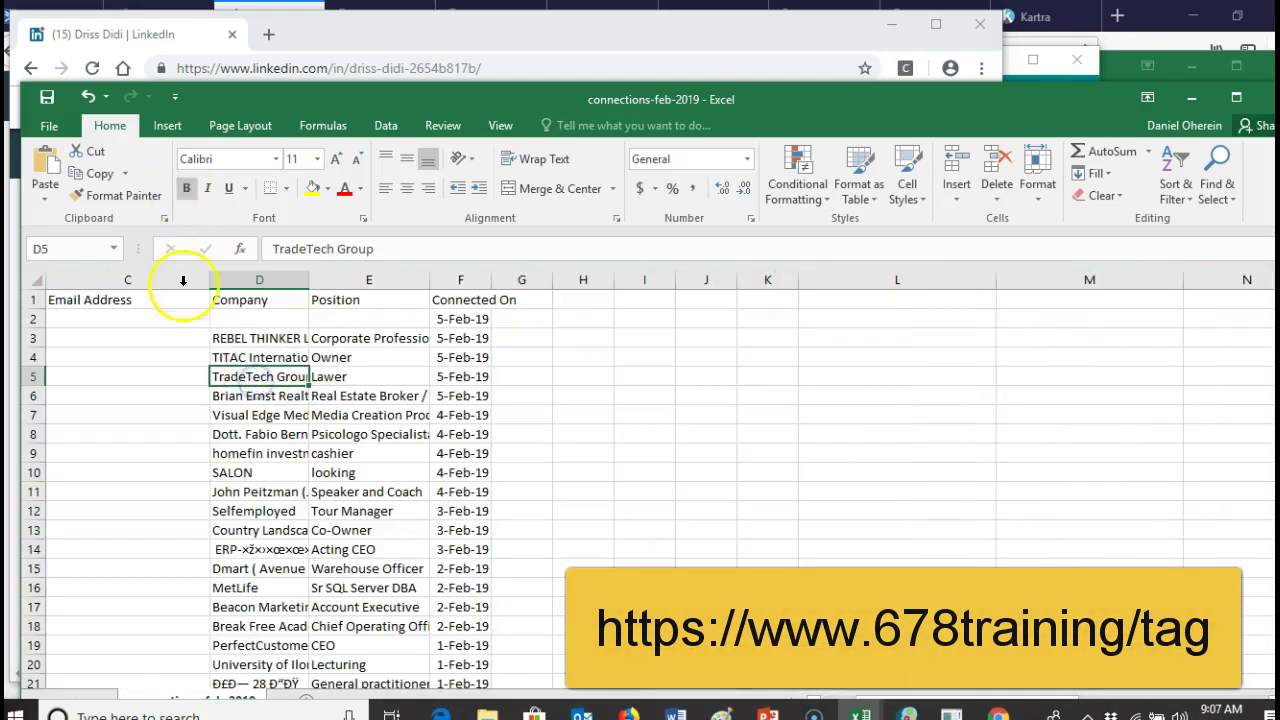
Create a new blank workbook, Book2, from File > New
click(53, 124)
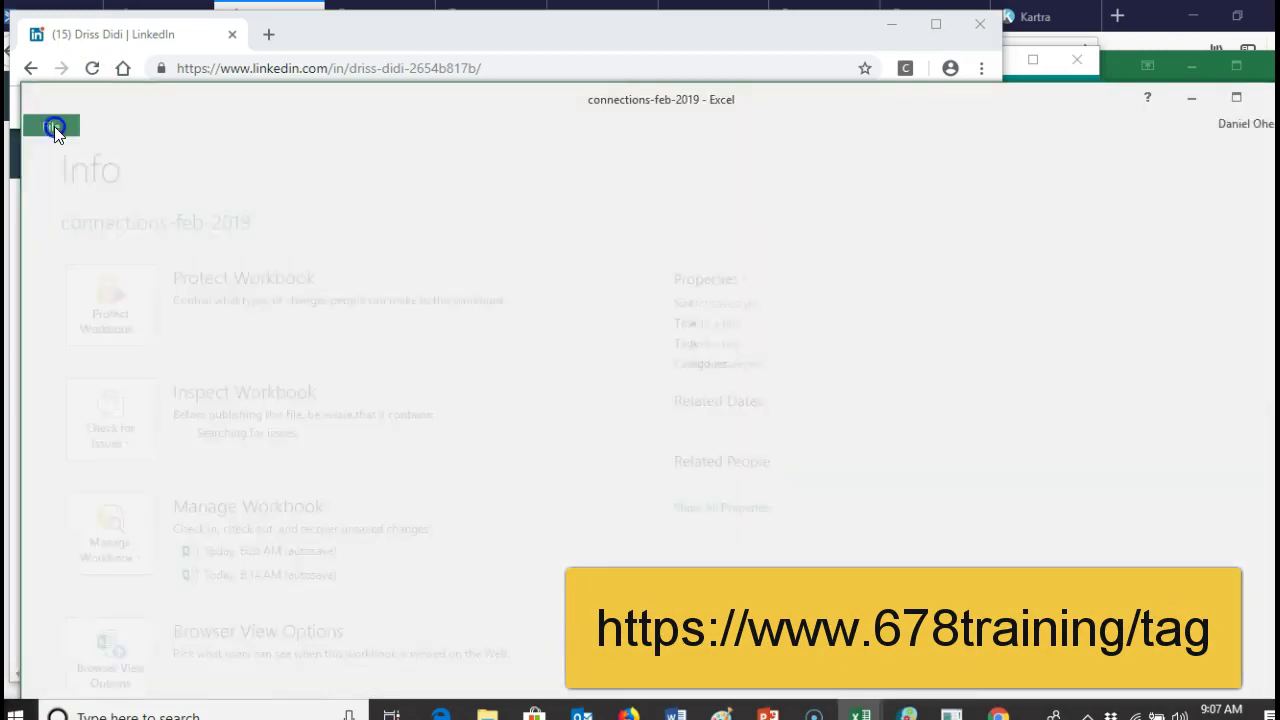
click(54, 126)
click(54, 126)
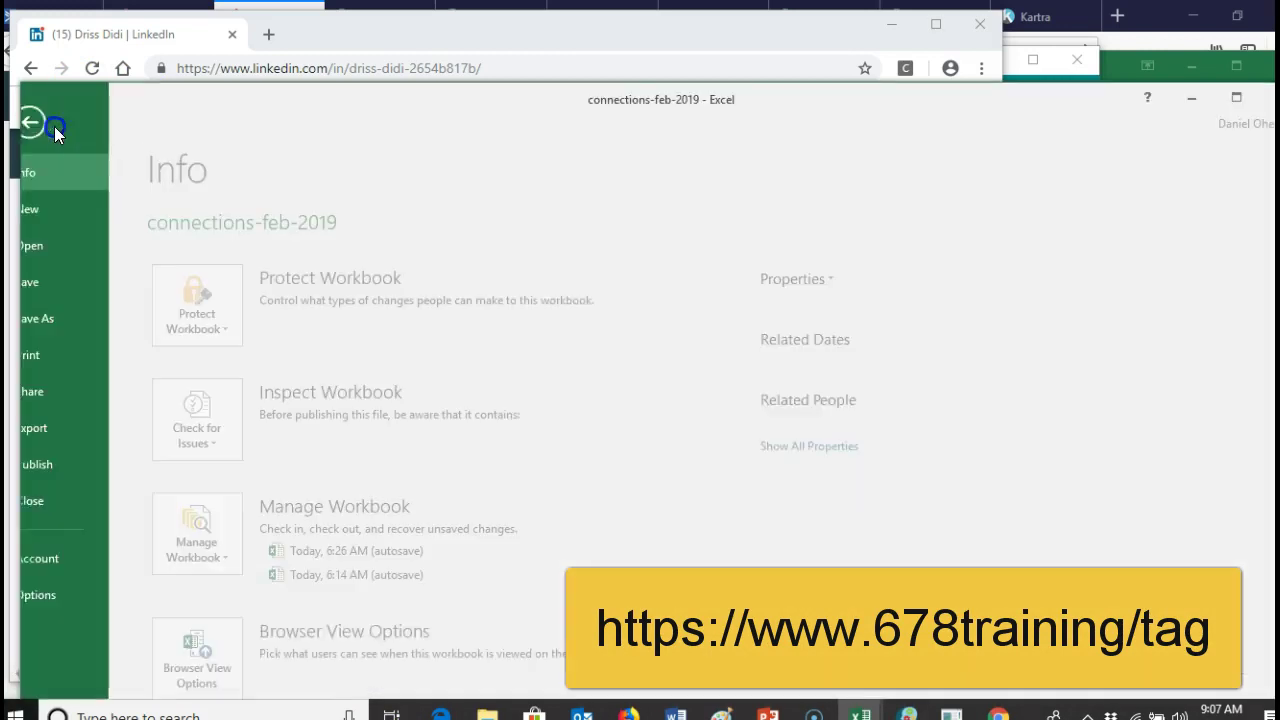
click(50, 210)
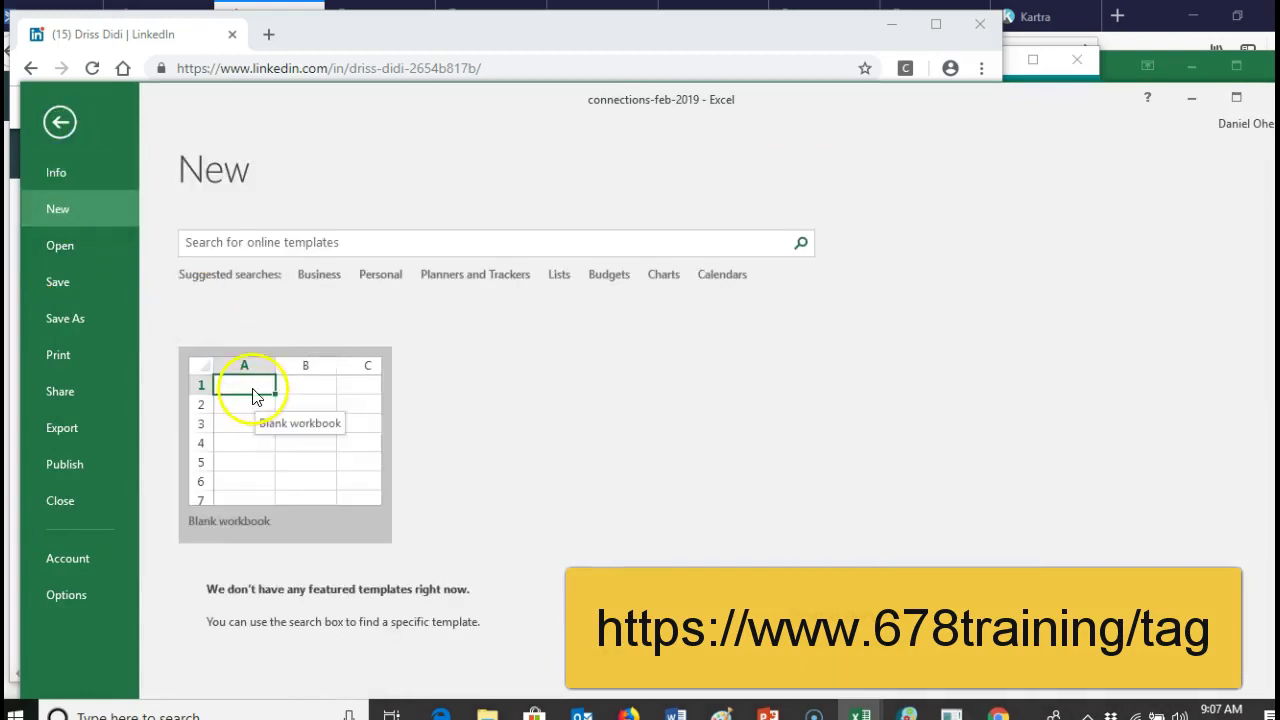
click(250, 385)
right_click(246, 380)
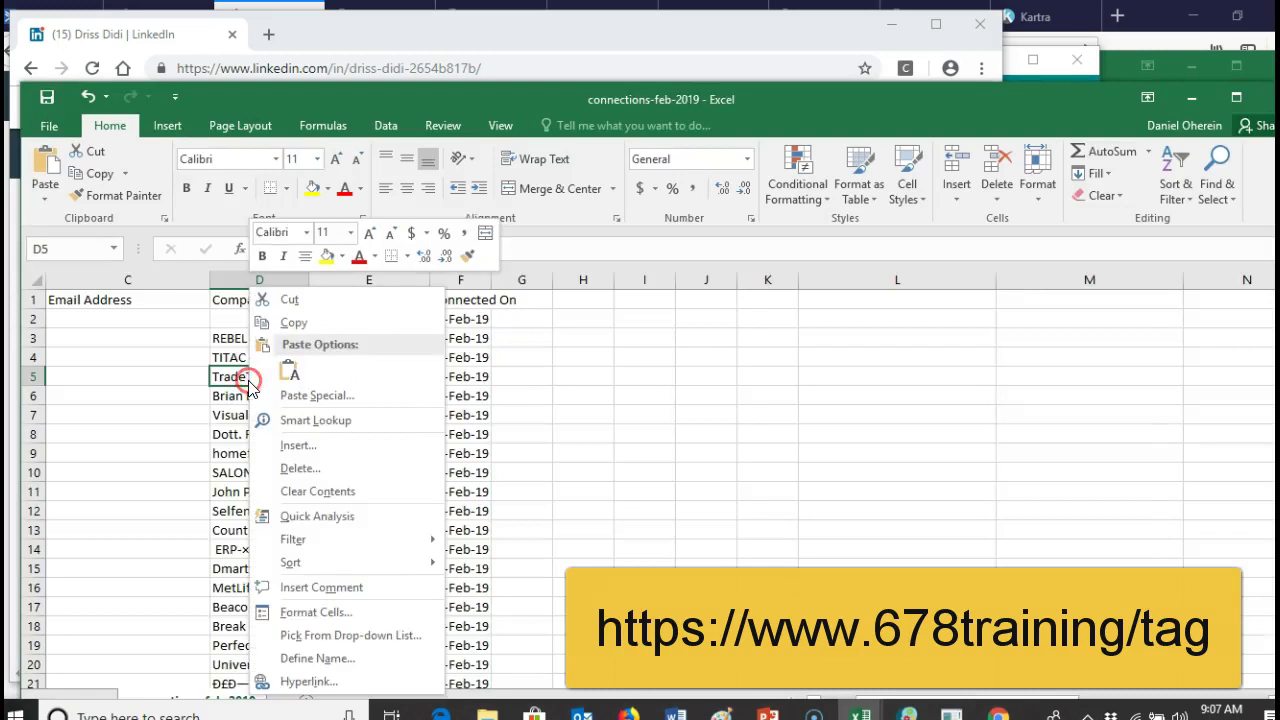
Paste the extracted contact data at A1 of Book2 and delete the Status and Relation columns
right_click(88, 292)
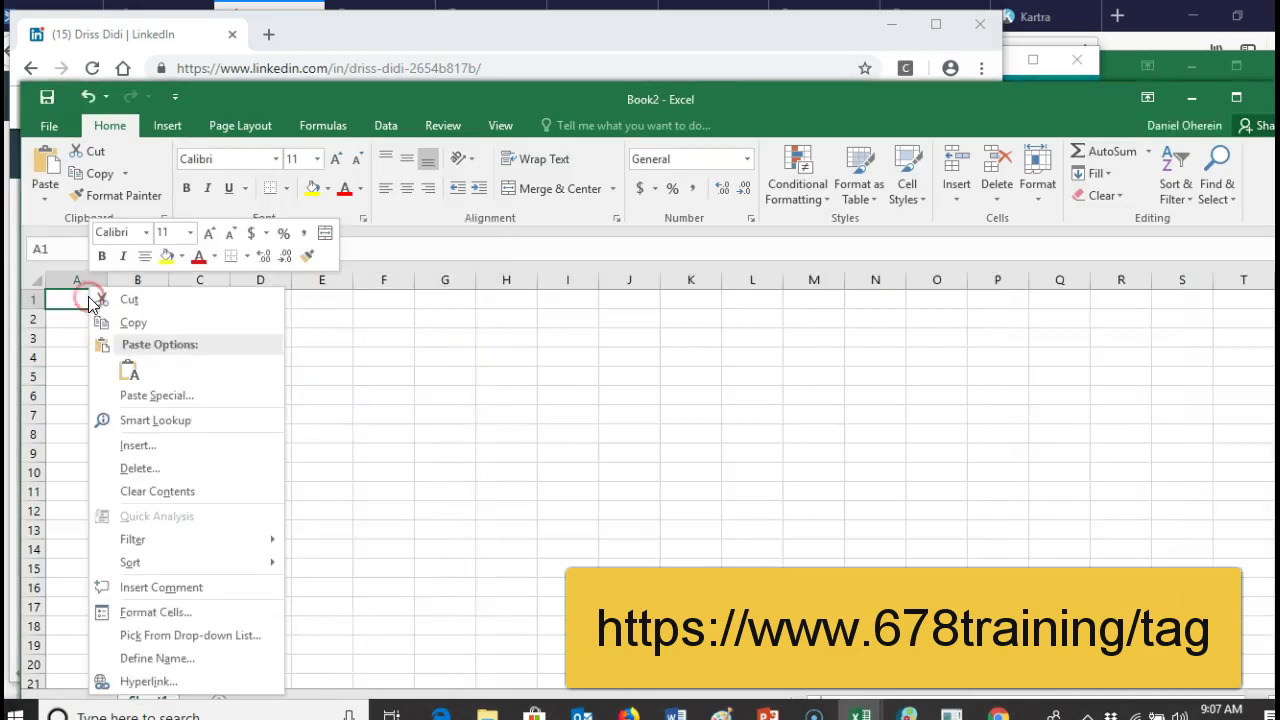
click(130, 371)
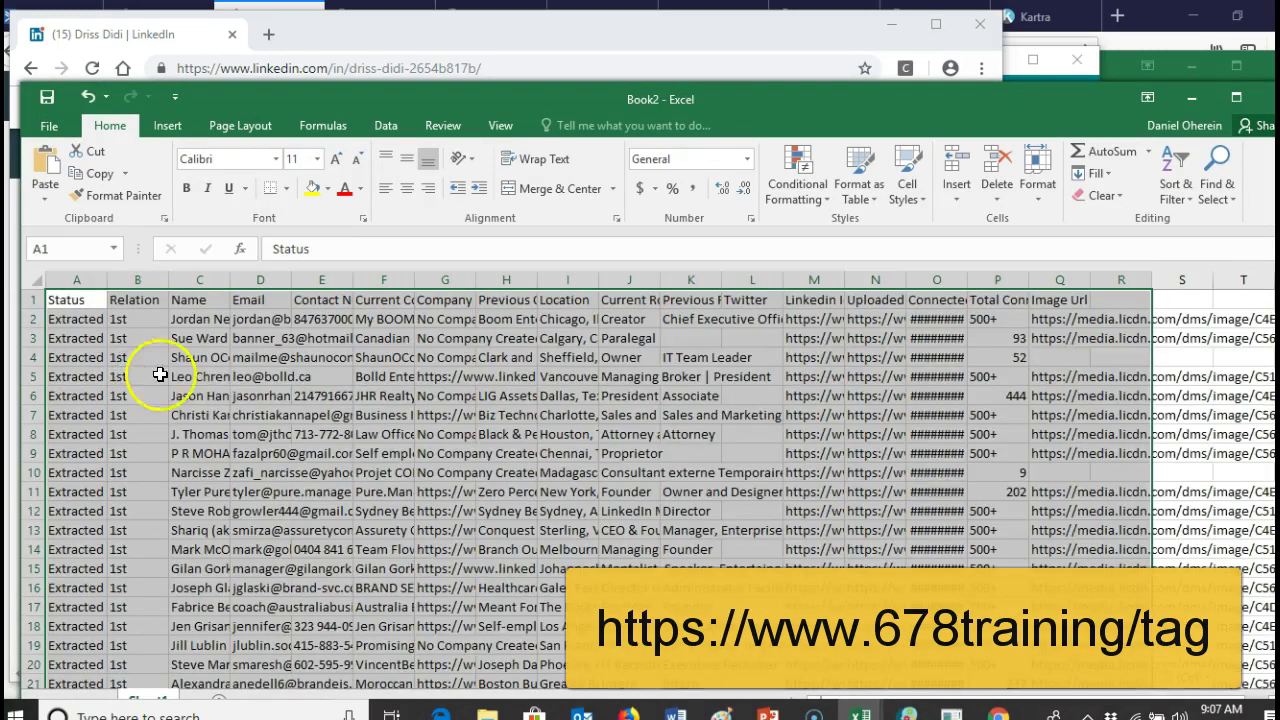
click(212, 378)
drag(107, 282, 157, 284)
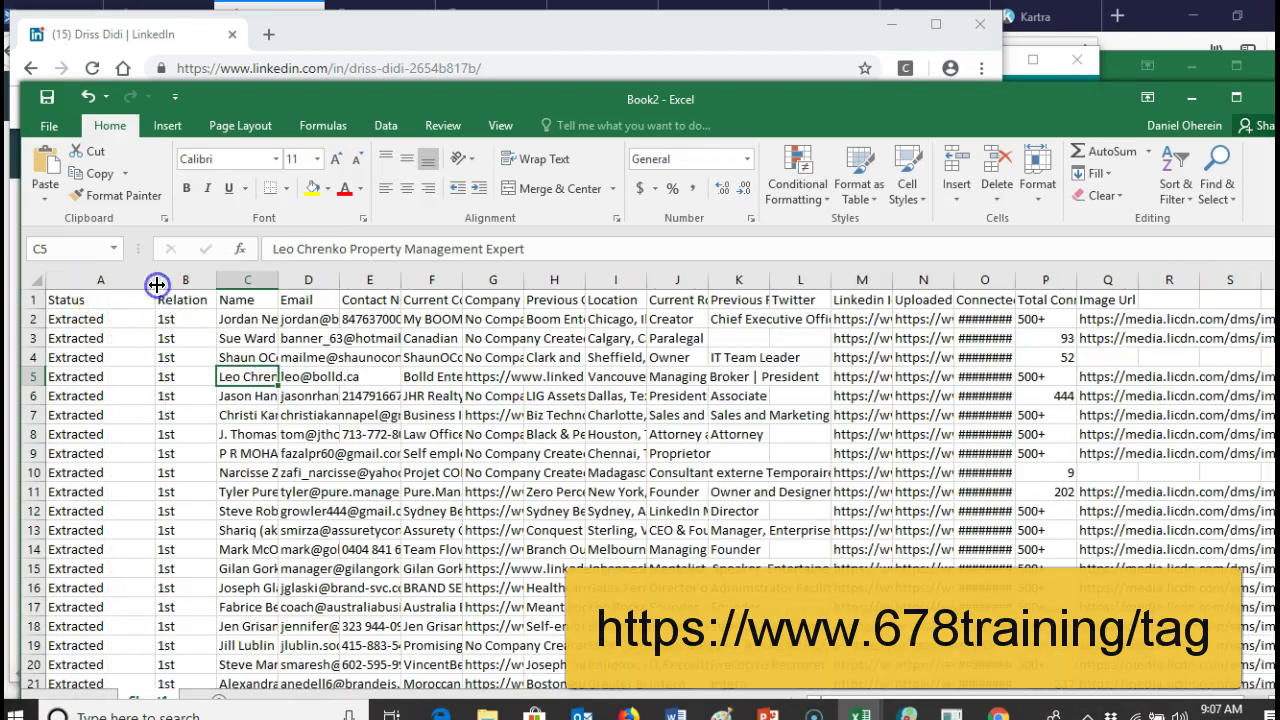
click(80, 279)
drag(137, 290, 171, 286)
right_click(150, 287)
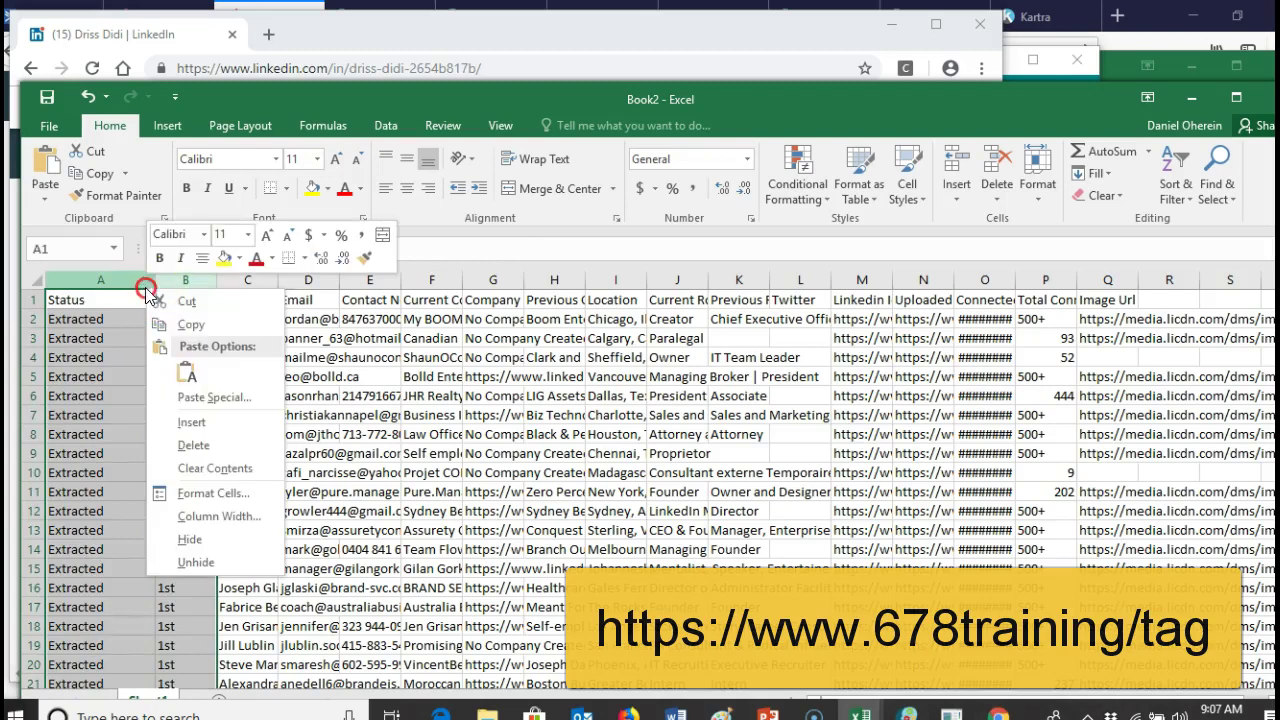
click(195, 446)
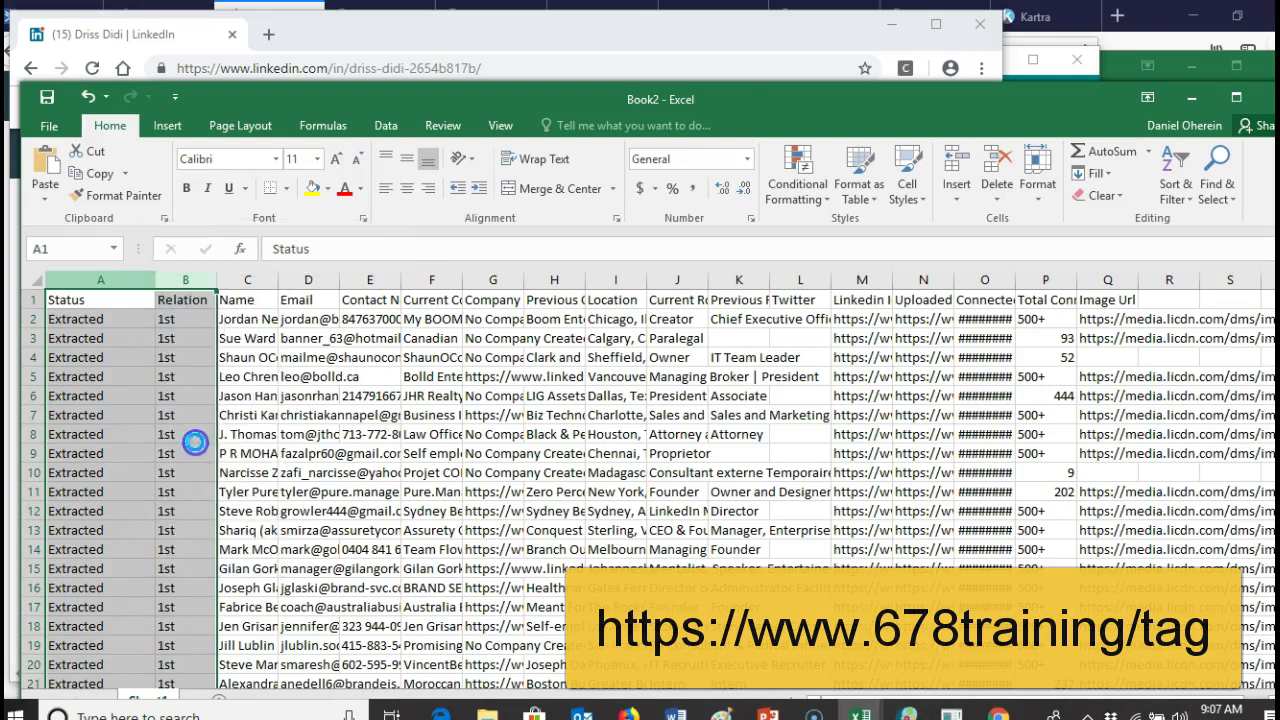
click(78, 295)
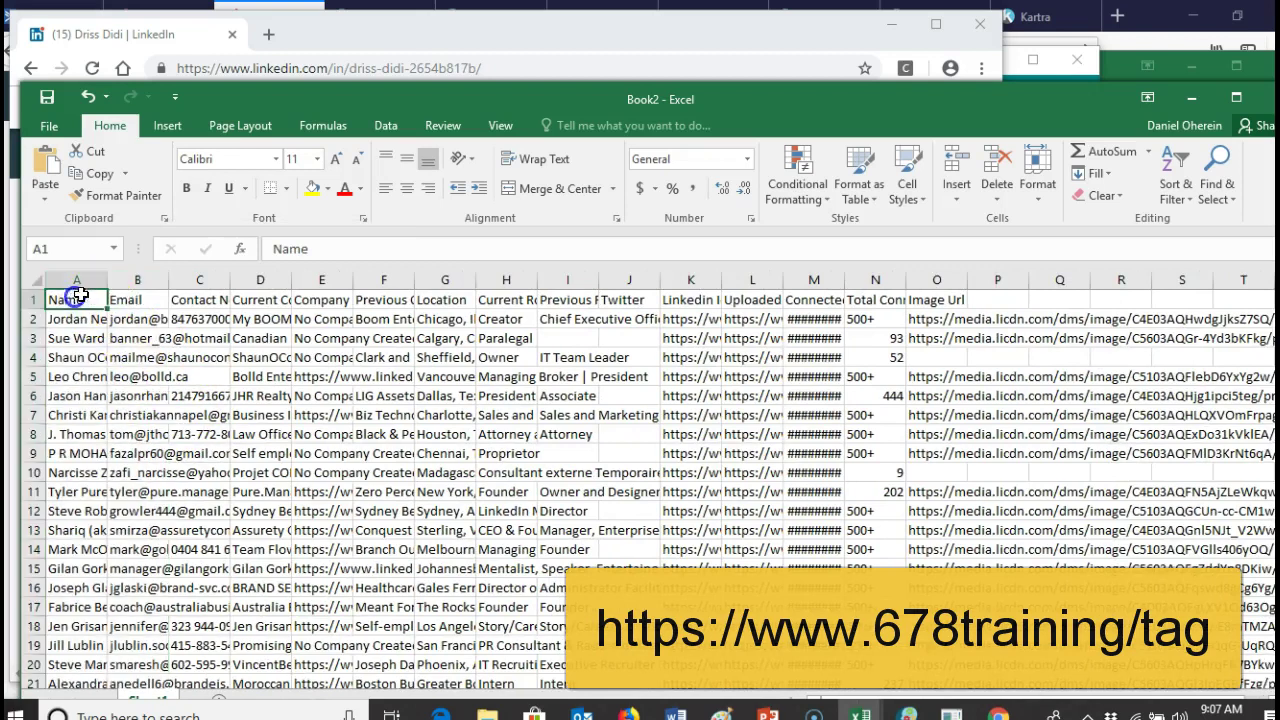
Widen the Name, Email, Contact No., Current Company and Company Id columns
drag(101, 279, 164, 279)
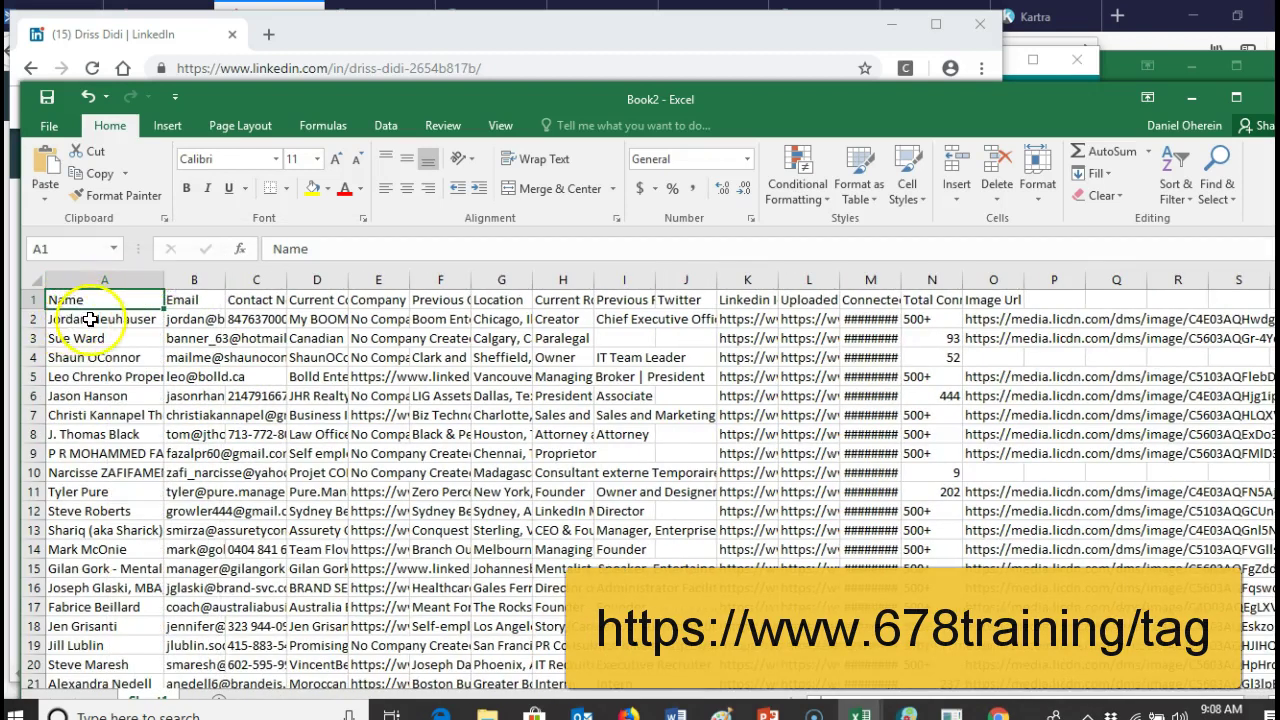
drag(226, 280, 419, 280)
drag(277, 283, 378, 284)
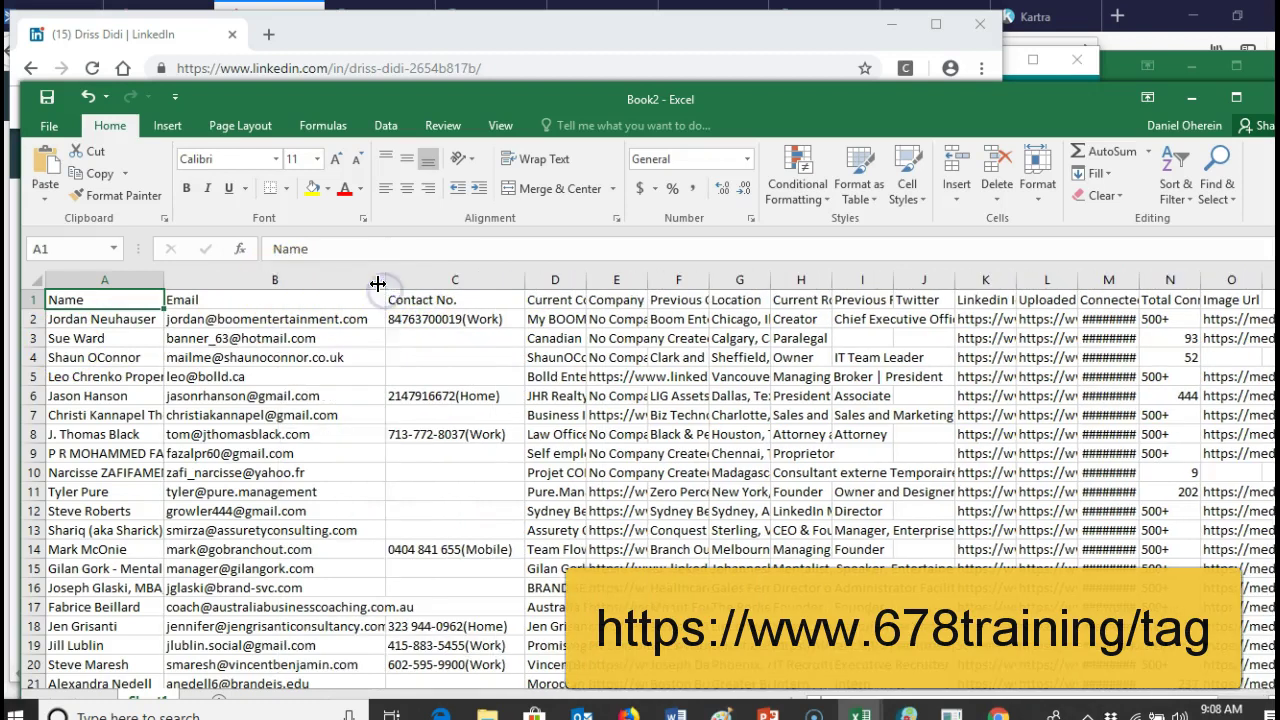
click(432, 291)
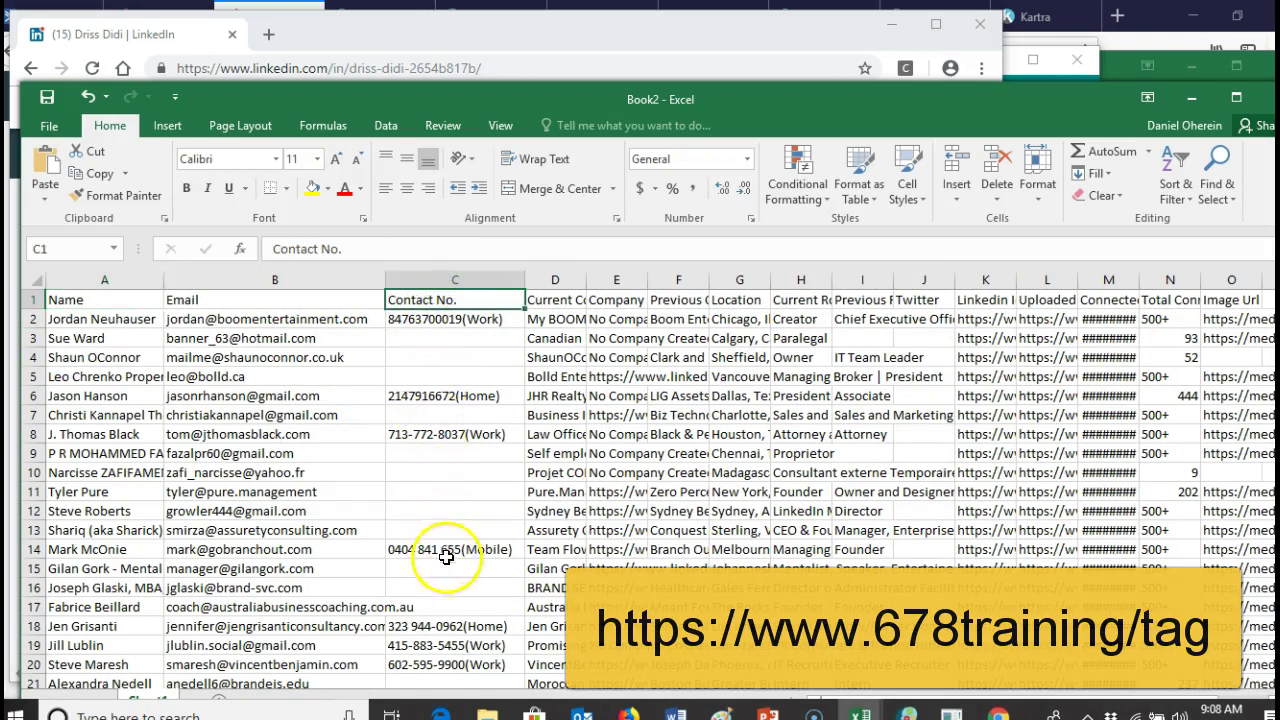
drag(382, 279, 430, 279)
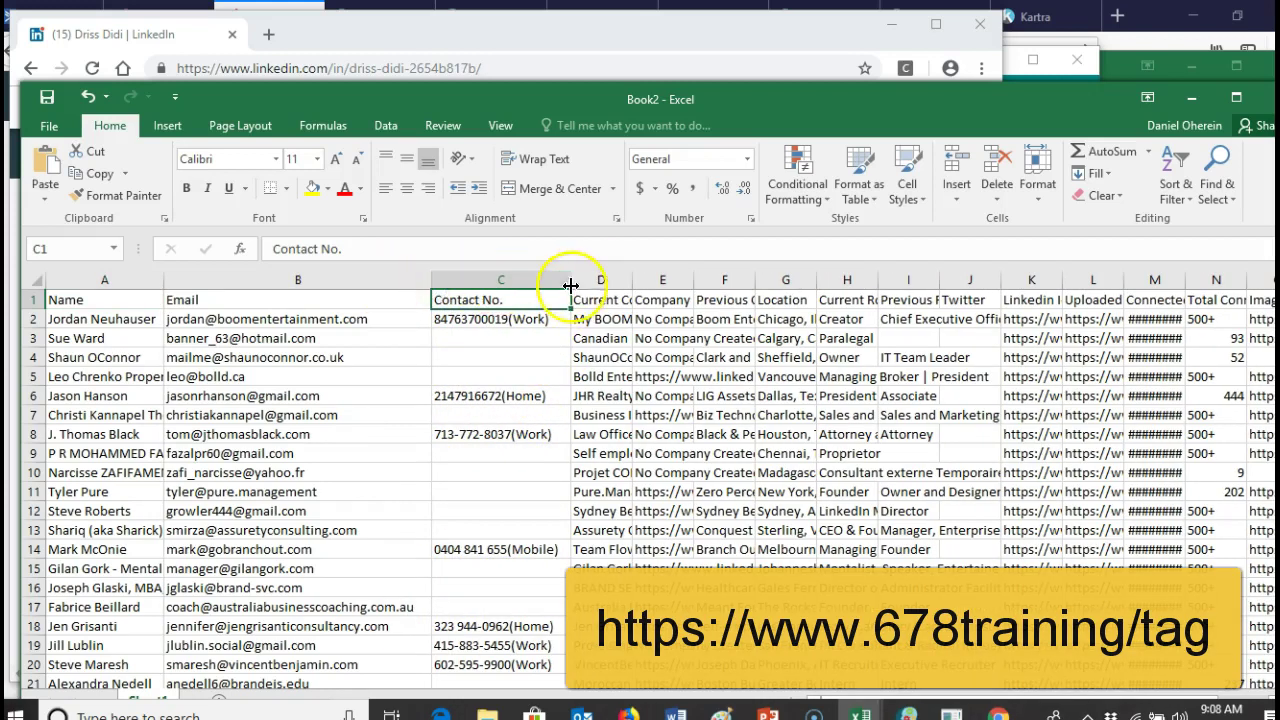
drag(566, 279, 800, 280)
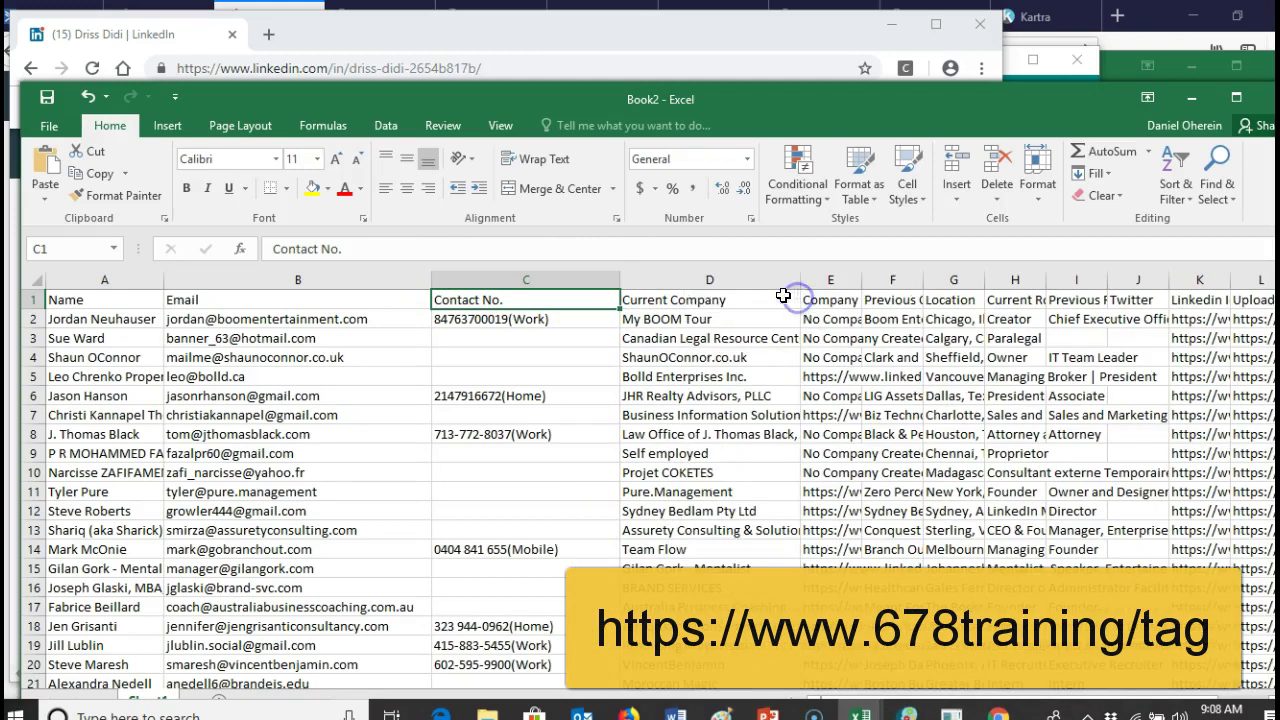
click(692, 279)
click(797, 281)
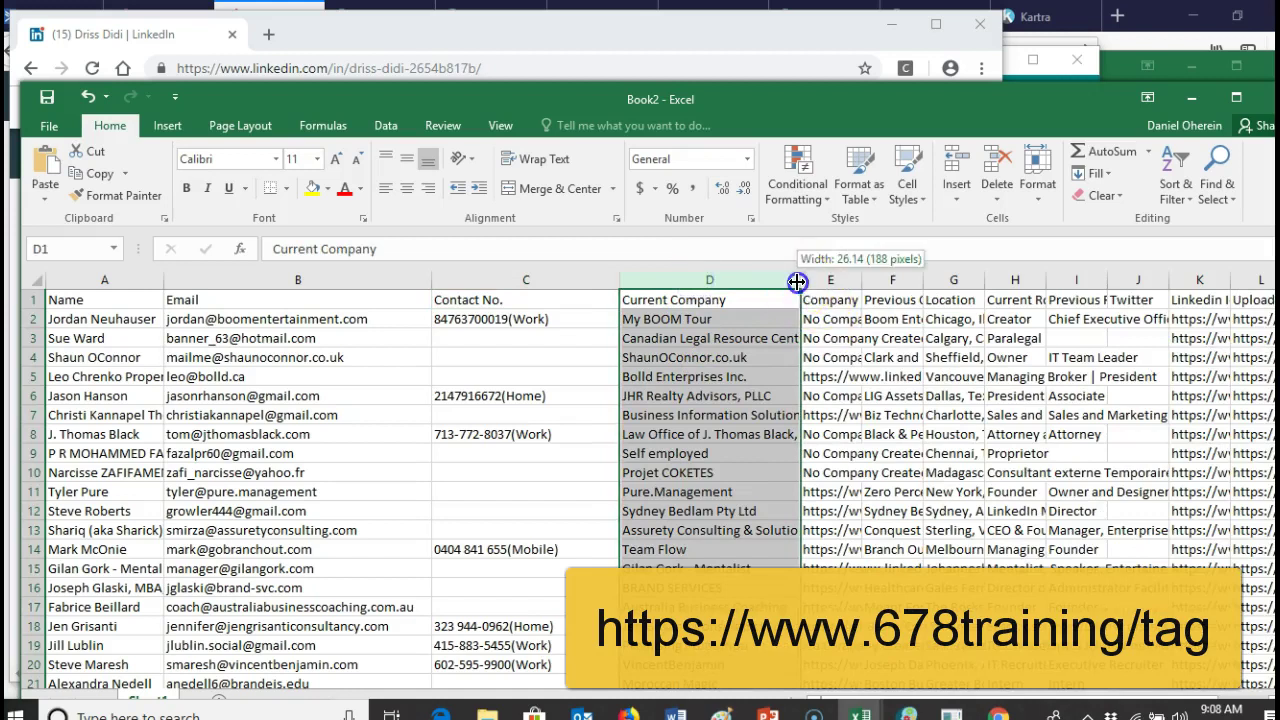
drag(863, 280, 951, 280)
drag(796, 282, 839, 282)
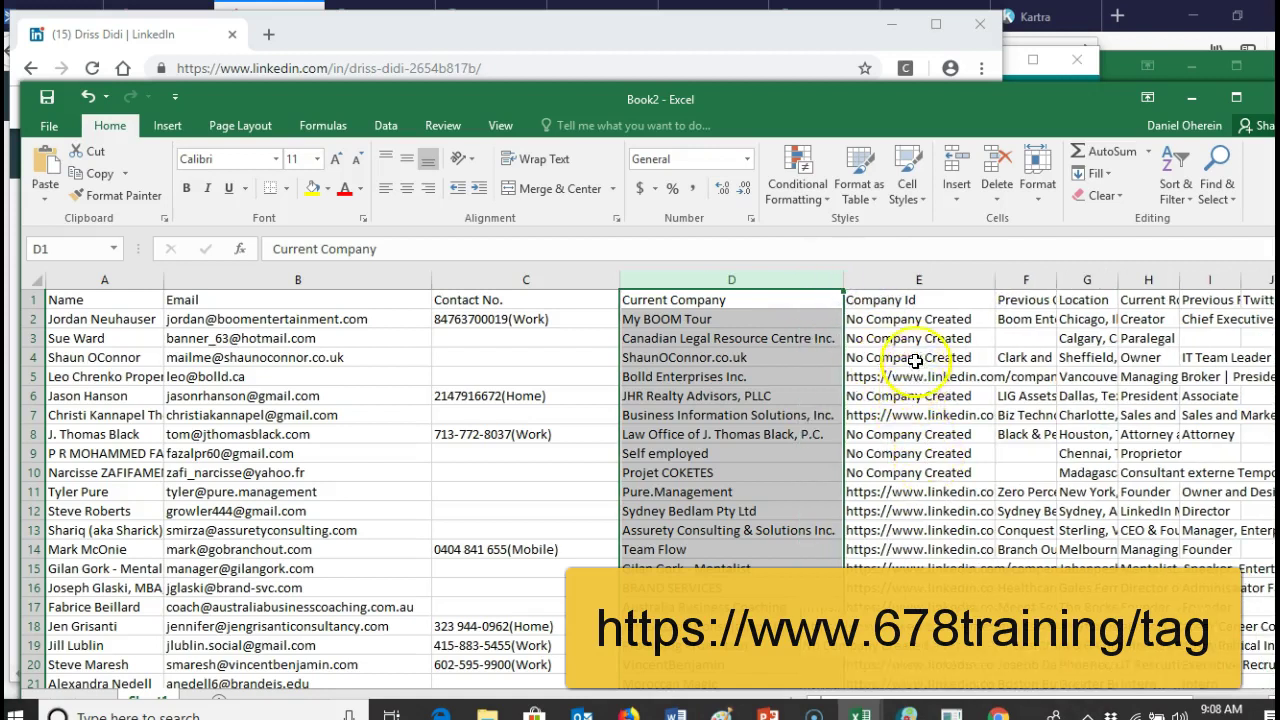
Delete the Company Id and Previous Company columns
click(897, 278)
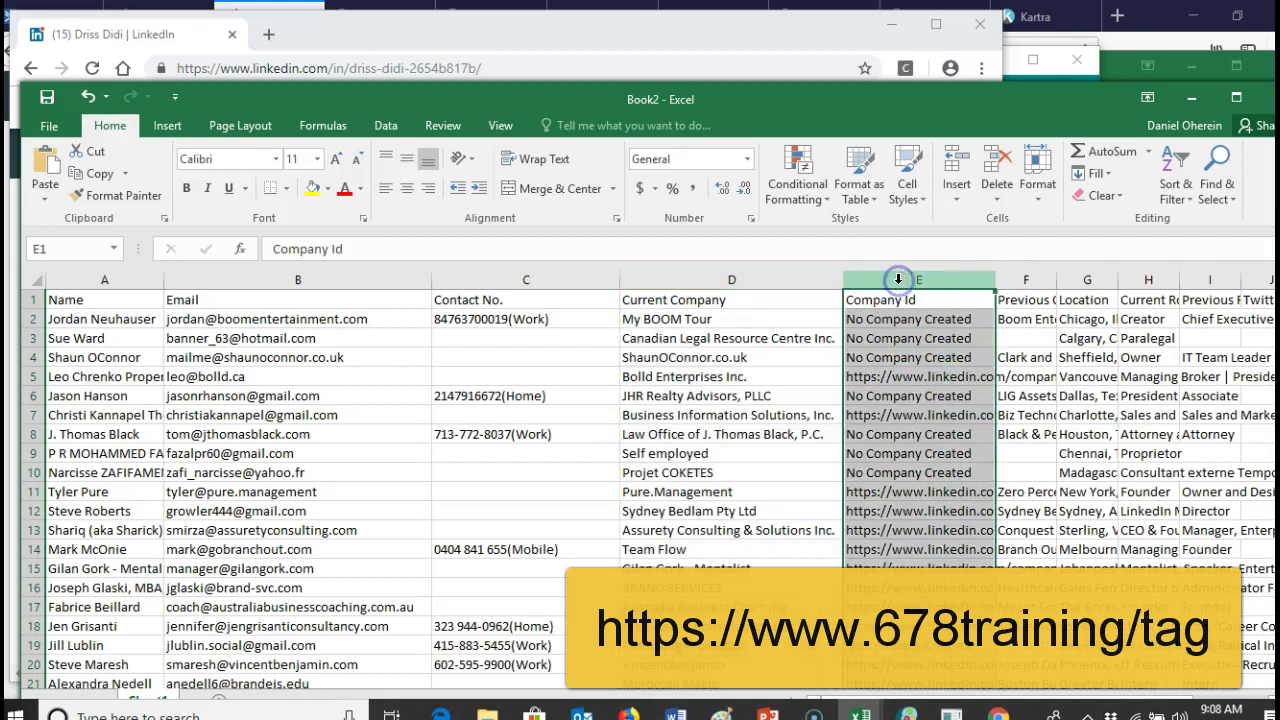
right_click(900, 280)
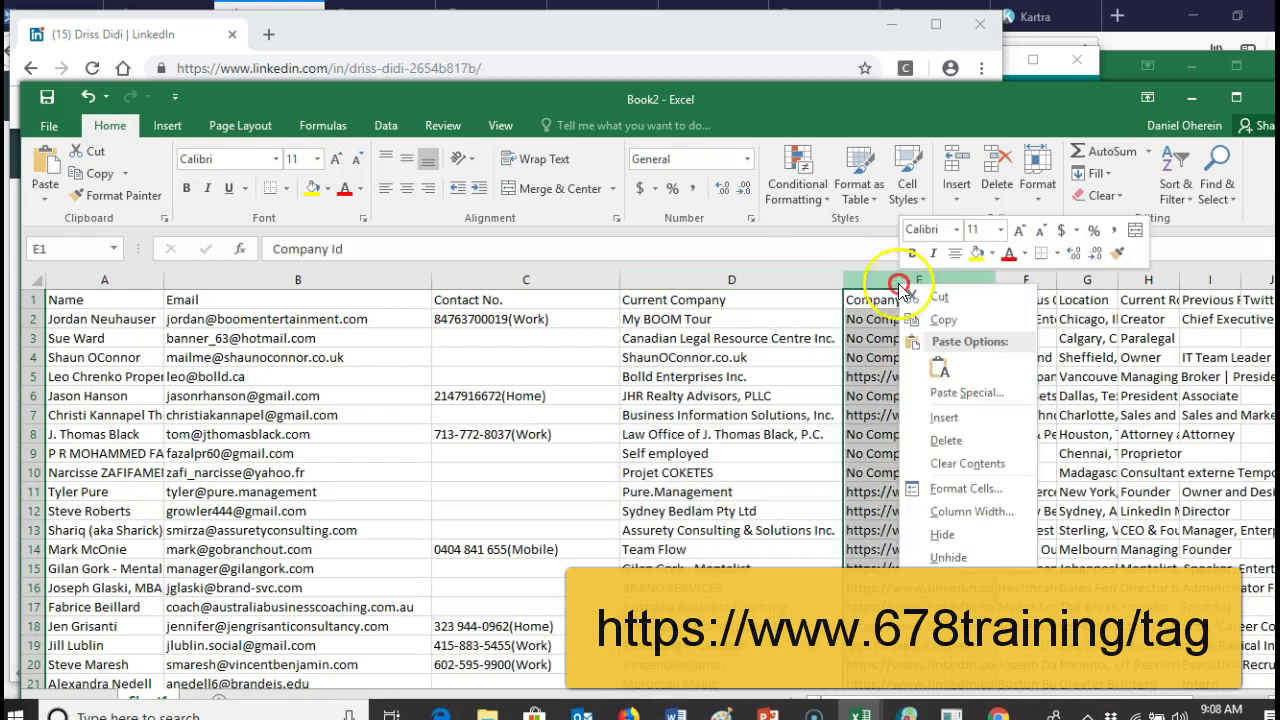
click(958, 448)
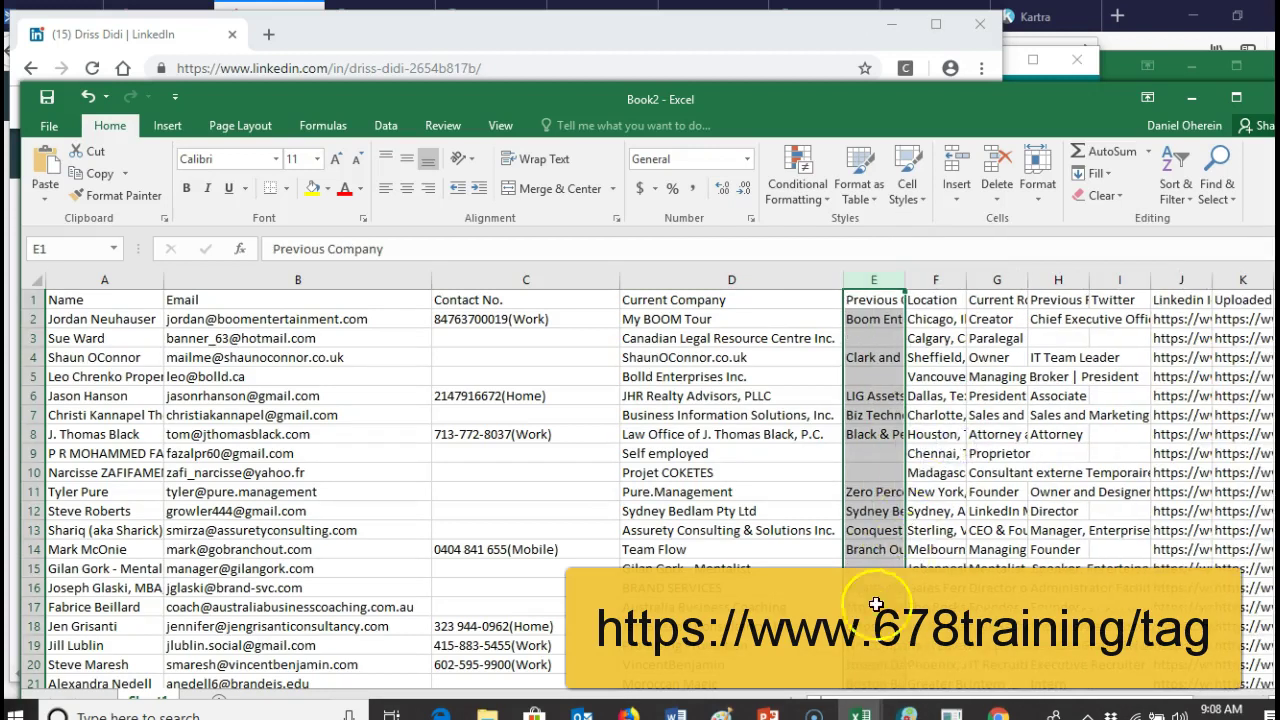
drag(823, 705, 872, 703)
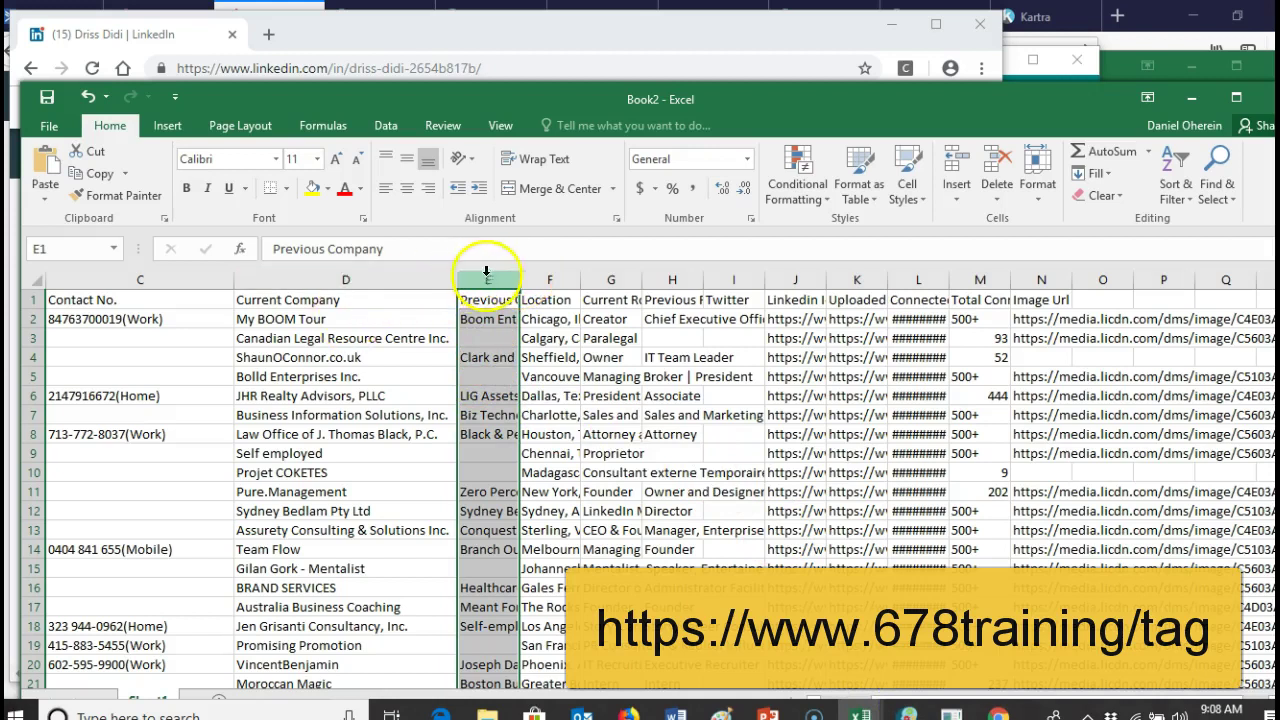
drag(519, 280, 587, 279)
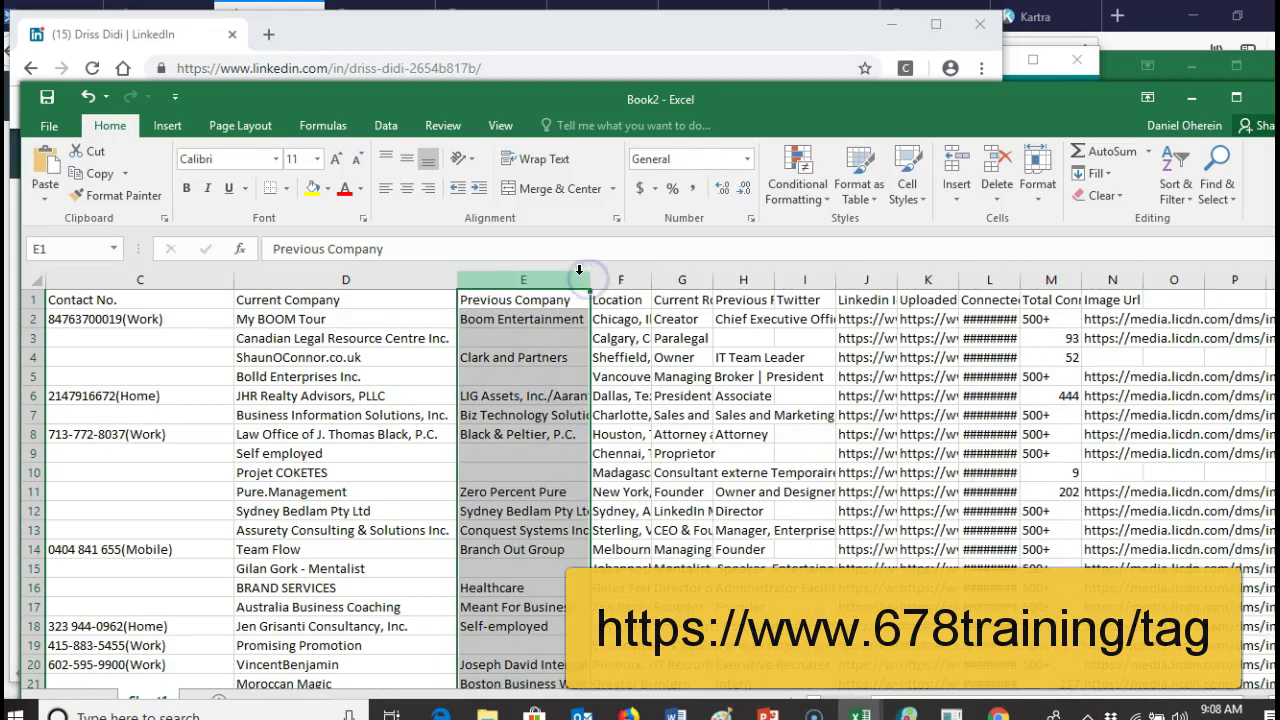
right_click(516, 276)
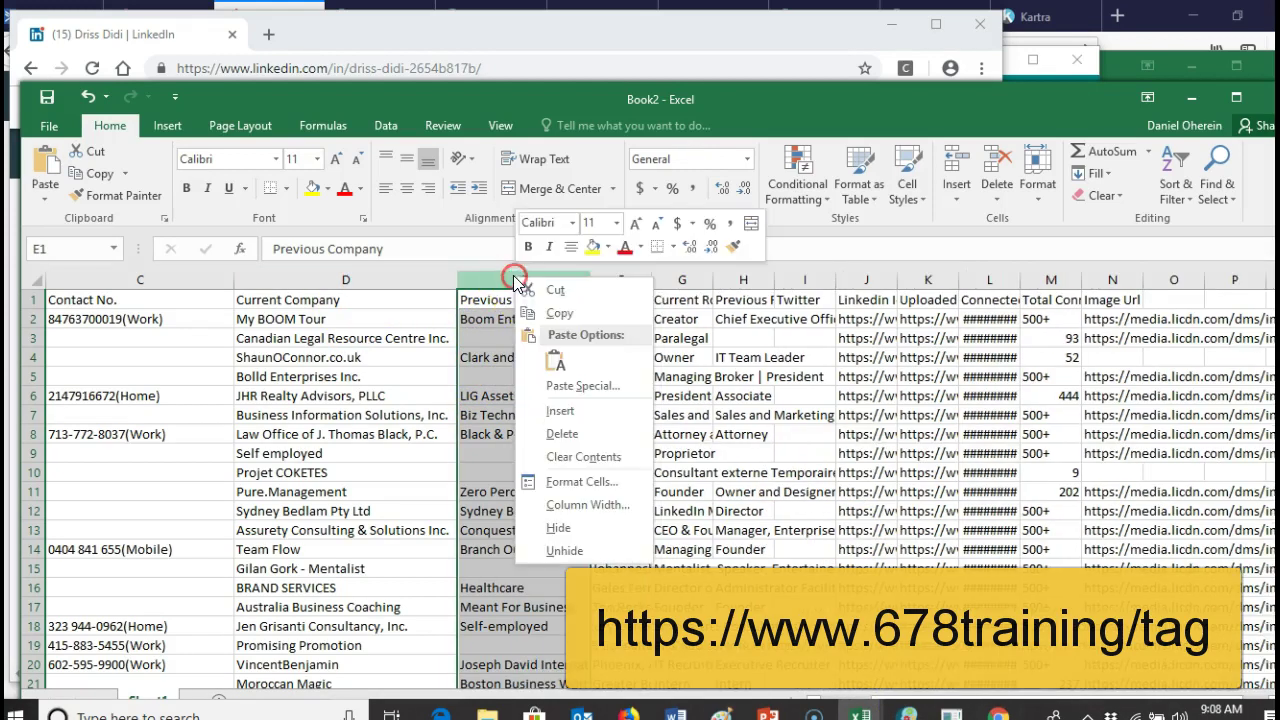
click(566, 434)
Widen the Location and Current Role columns to show full entries
click(549, 357)
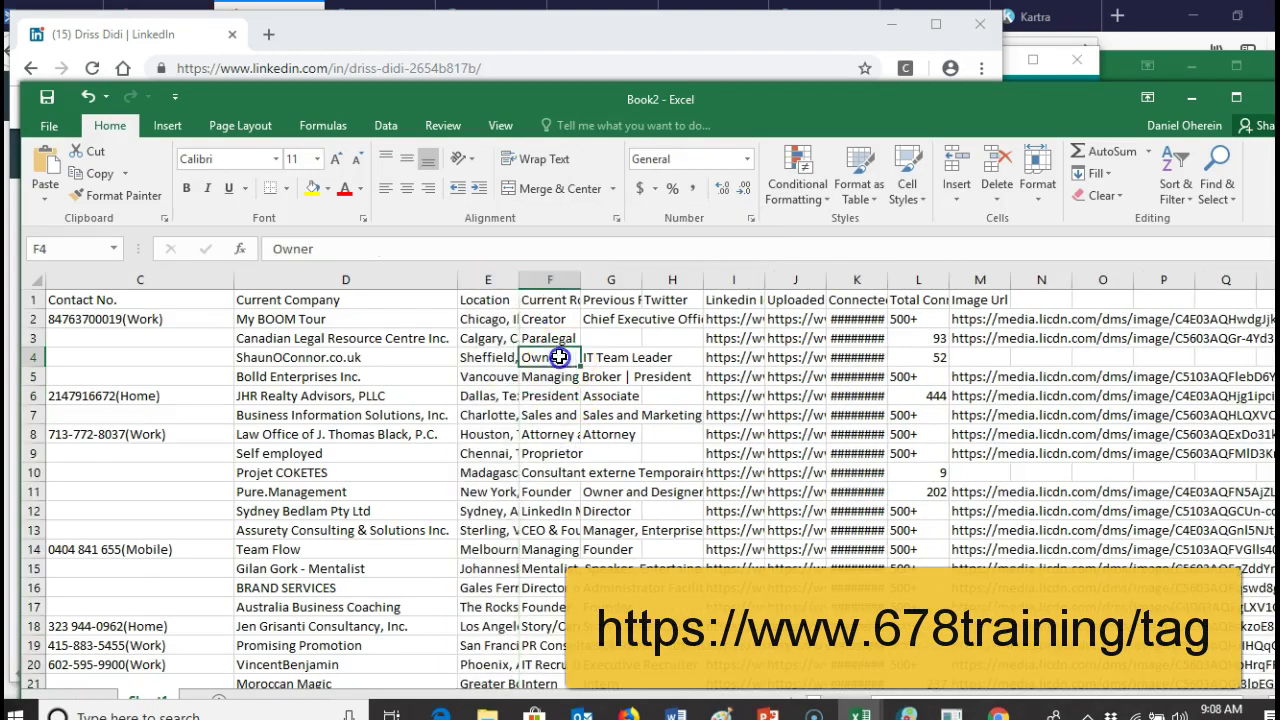
drag(516, 279, 768, 279)
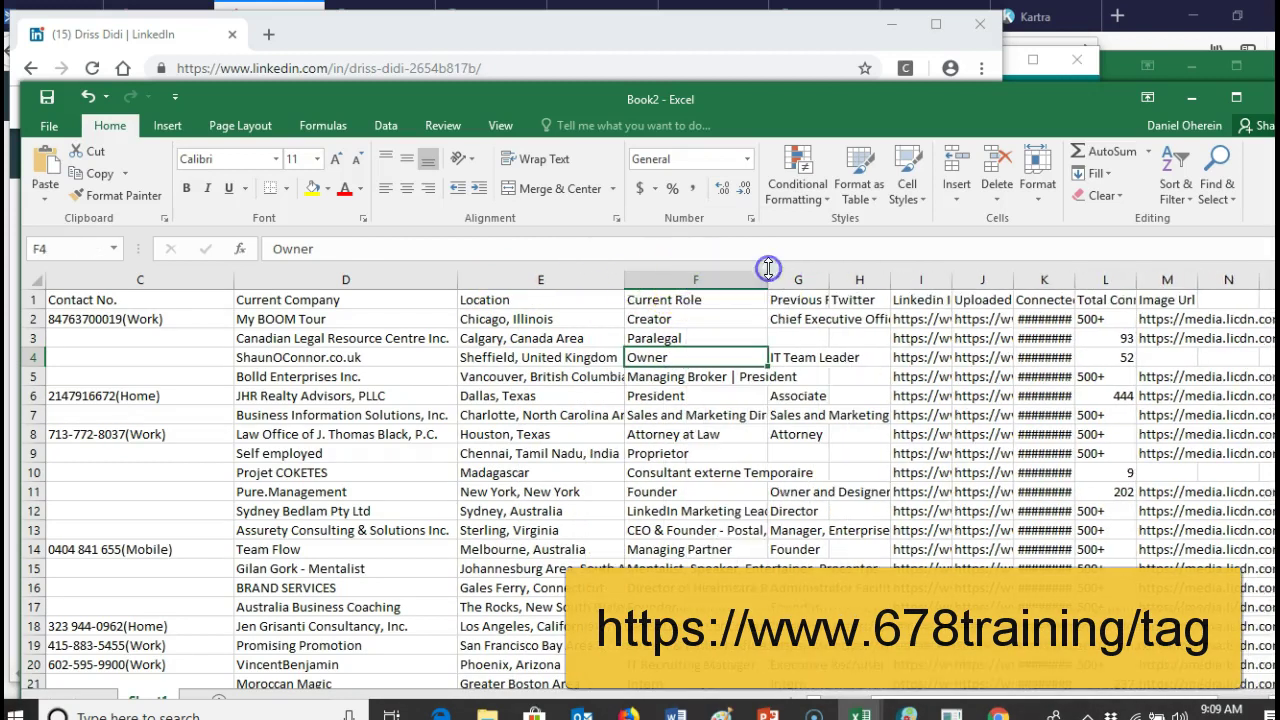
click(810, 358)
click(663, 319)
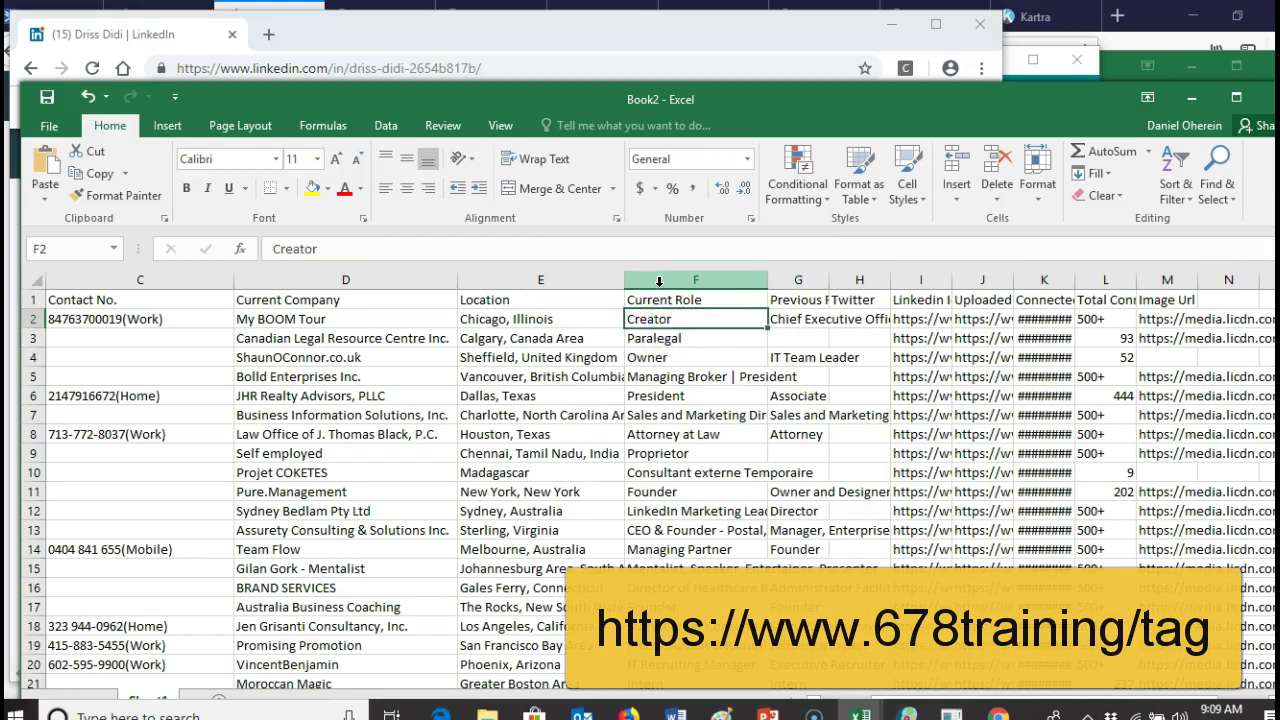
click(660, 280)
drag(829, 280, 937, 242)
Delete the Previous Role column and resize the Twitter and Current Role columns
click(824, 272)
right_click(826, 274)
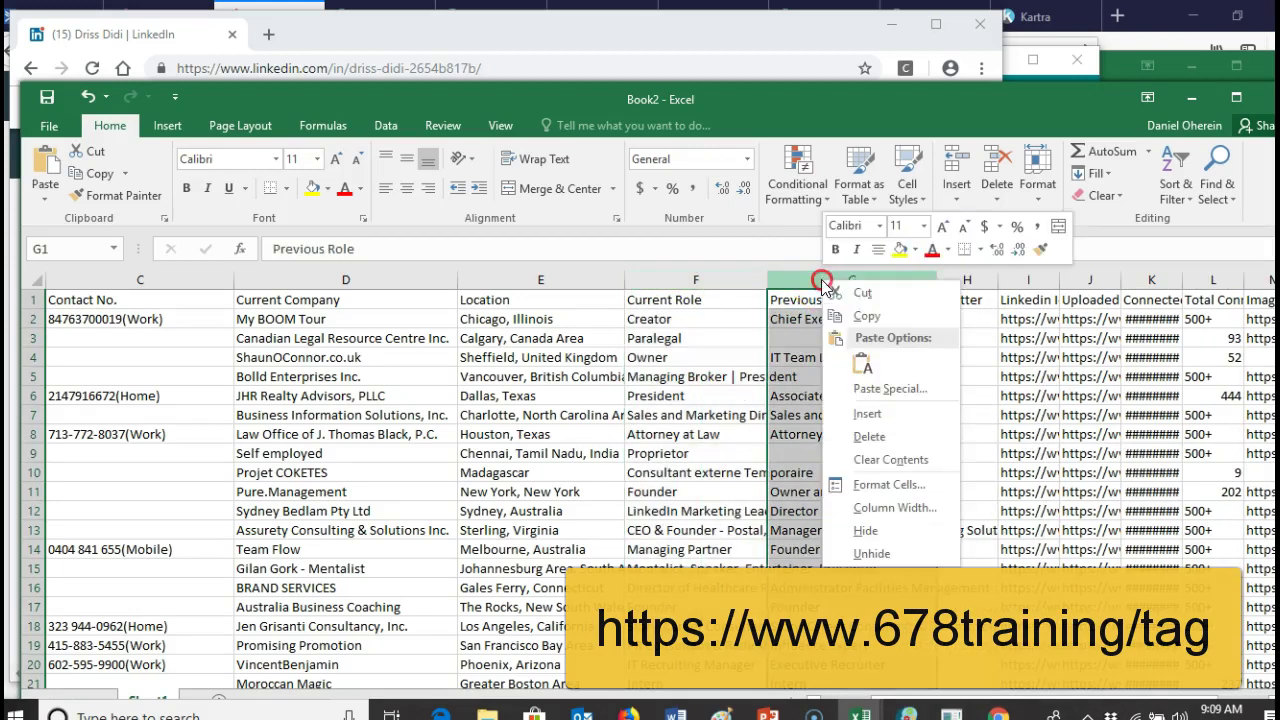
click(880, 440)
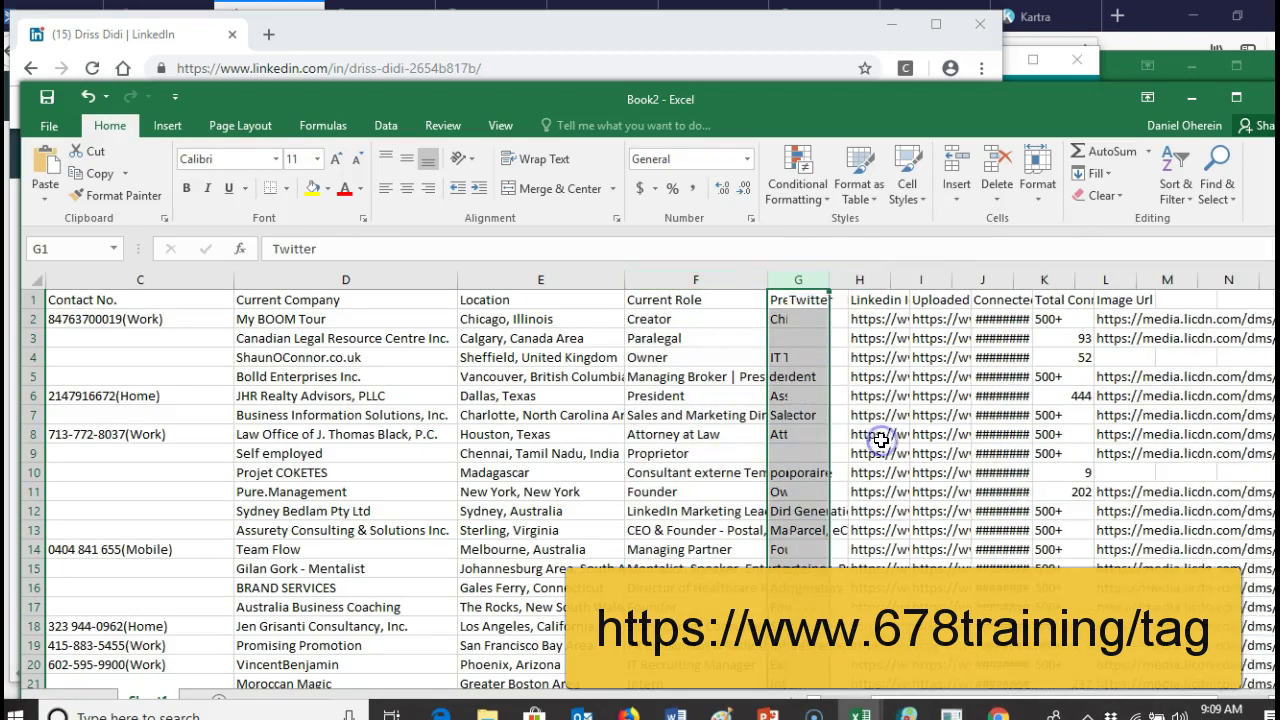
click(860, 396)
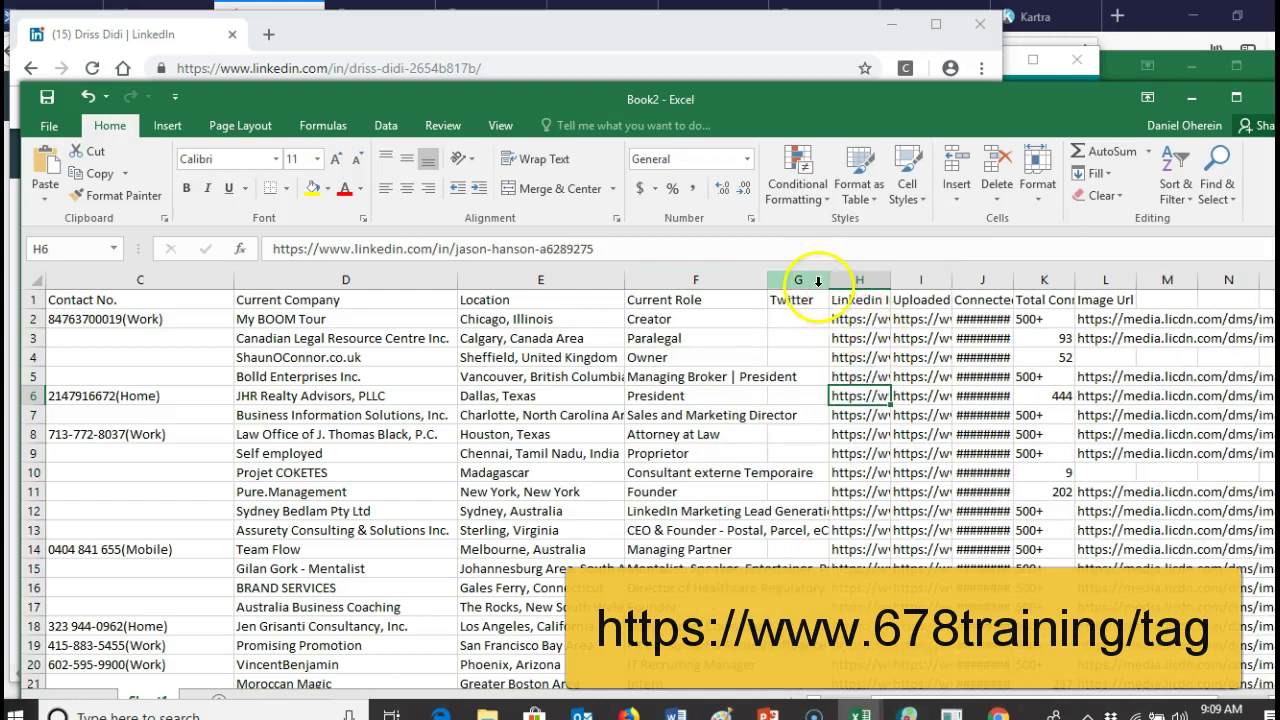
drag(829, 280, 926, 280)
drag(768, 281, 815, 291)
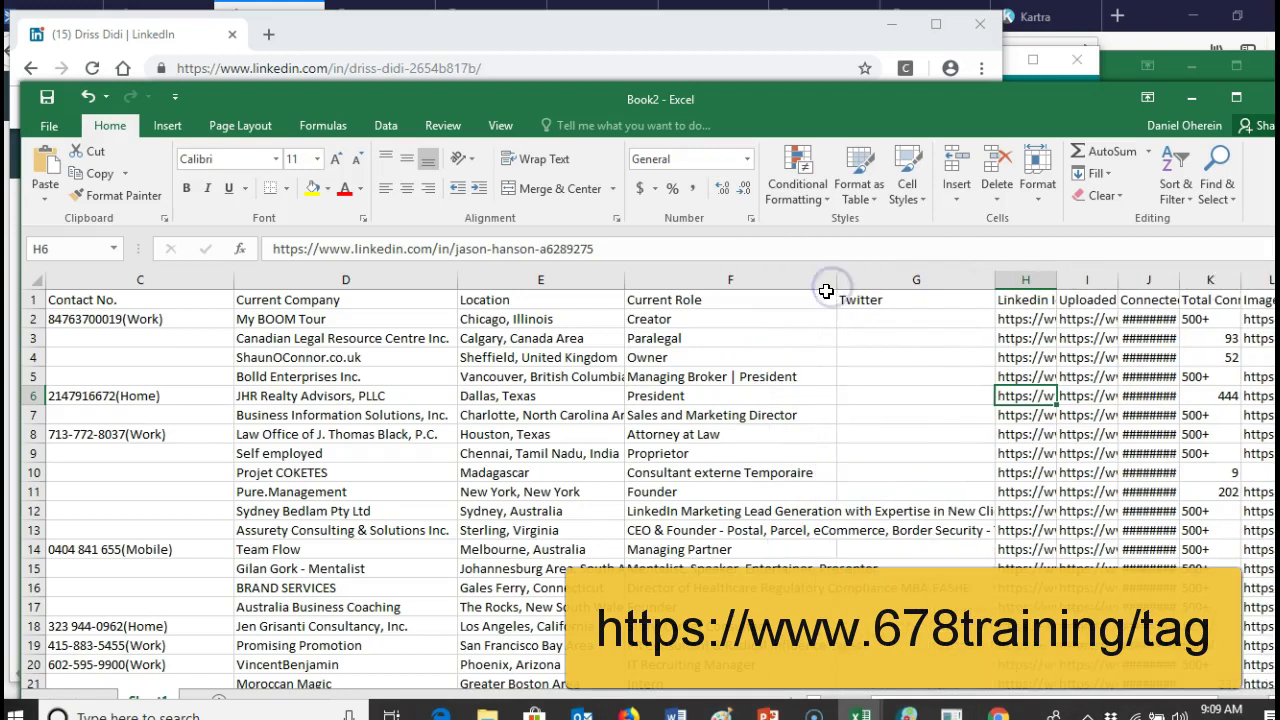
drag(831, 286, 823, 288)
Delete the Twitter, Linkedin and Uploaded columns and widen Connected On and Total Connections
click(892, 280)
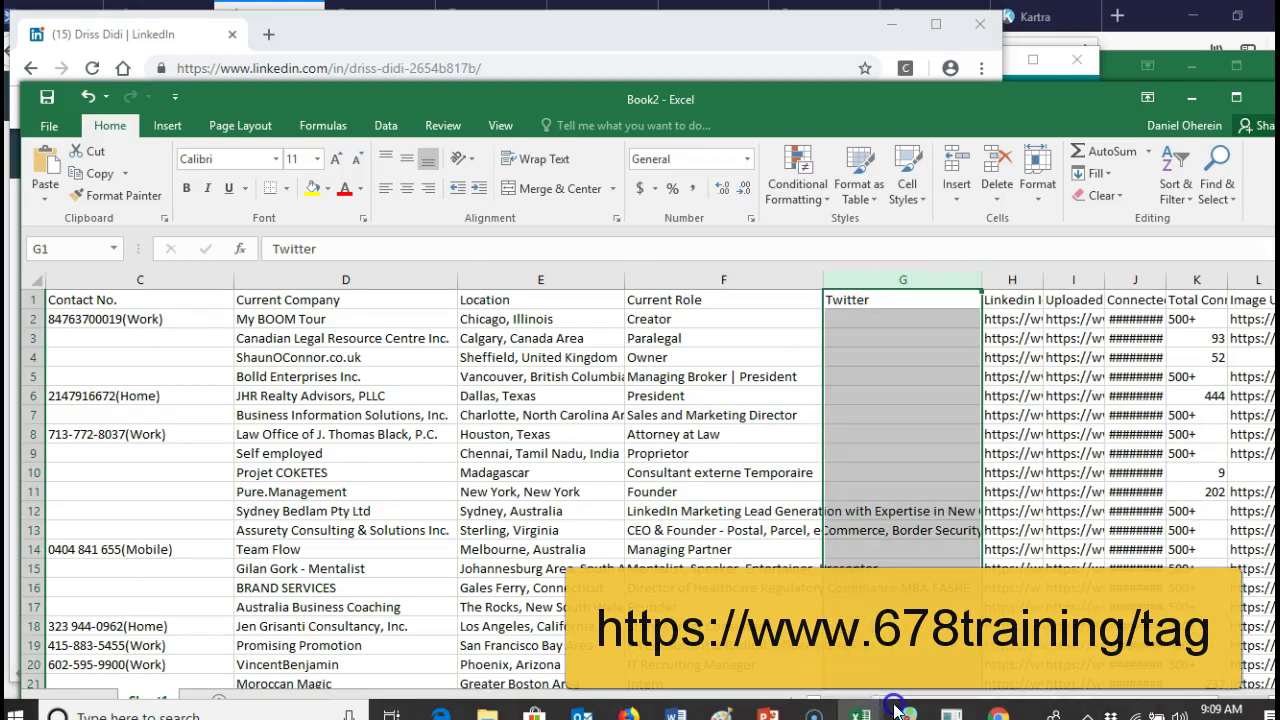
drag(1013, 700, 1071, 686)
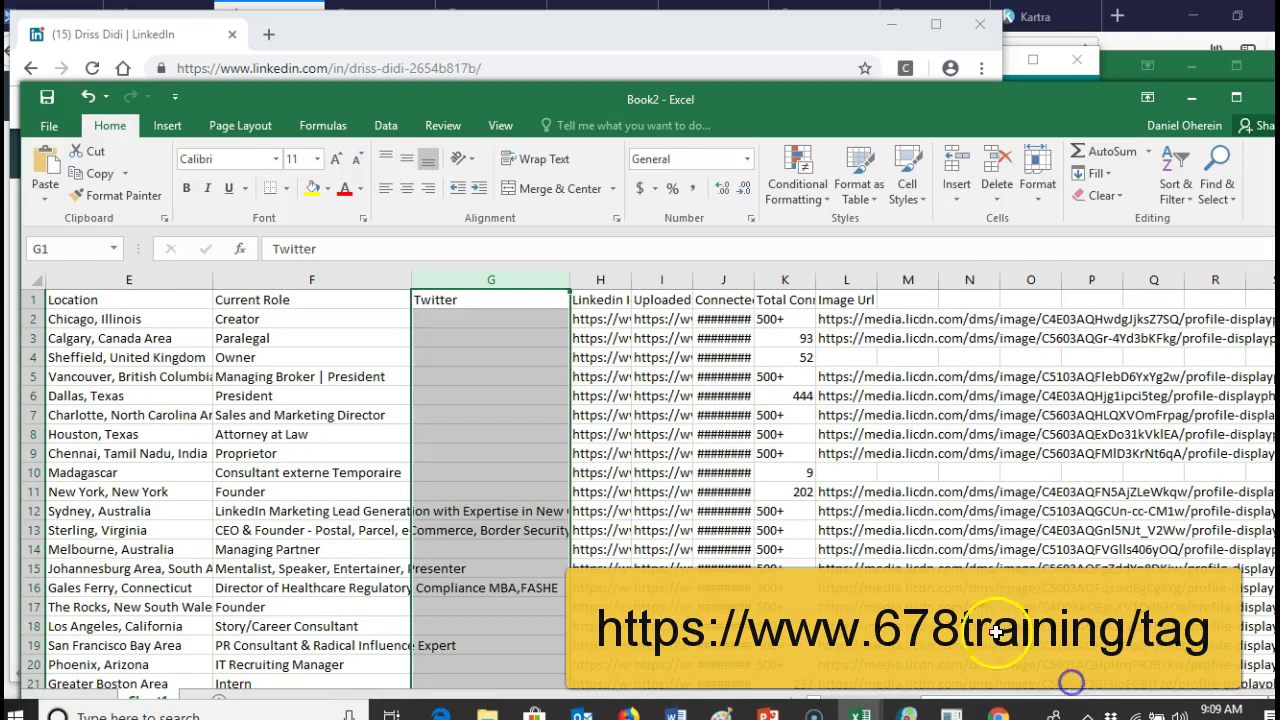
key(ctrl+minus)
key(ctrl+minus)
key(ctrl+minus)
click(670, 319)
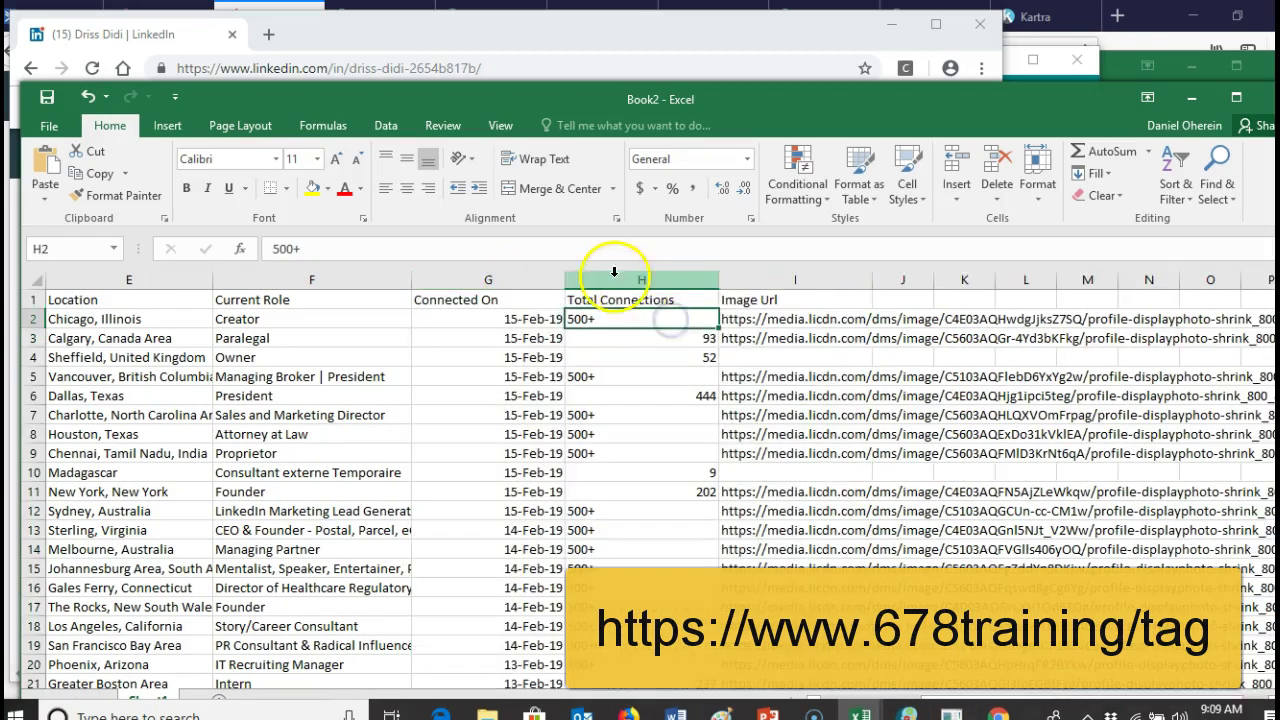
drag(565, 280, 608, 278)
drag(760, 281, 808, 273)
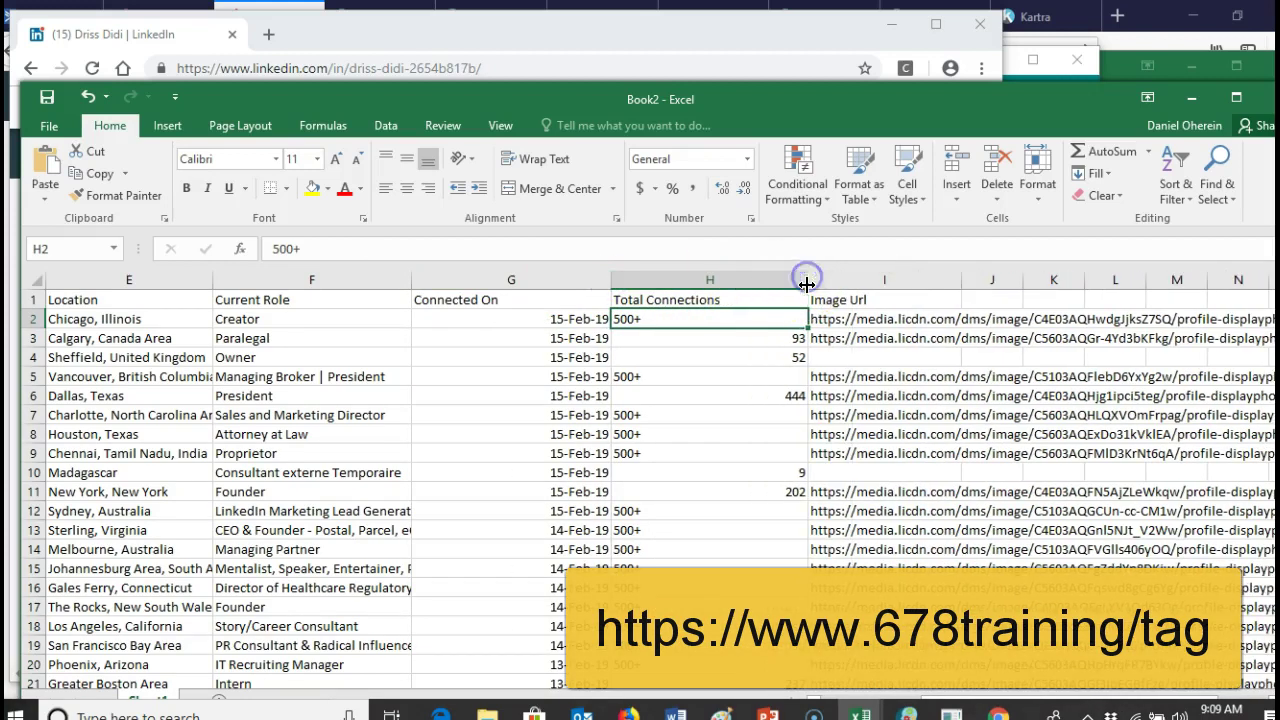
Delete the Image Url column, then adjust the Connected On and Location column widths
click(745, 547)
click(866, 279)
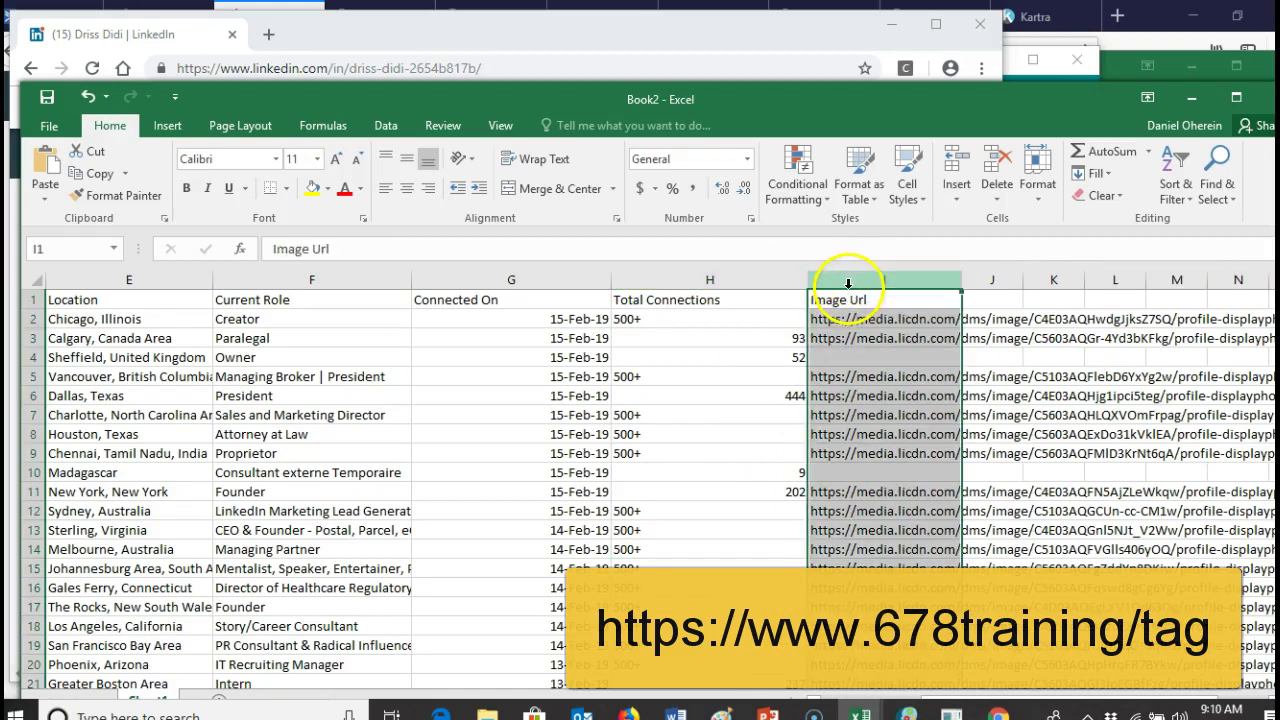
right_click(849, 288)
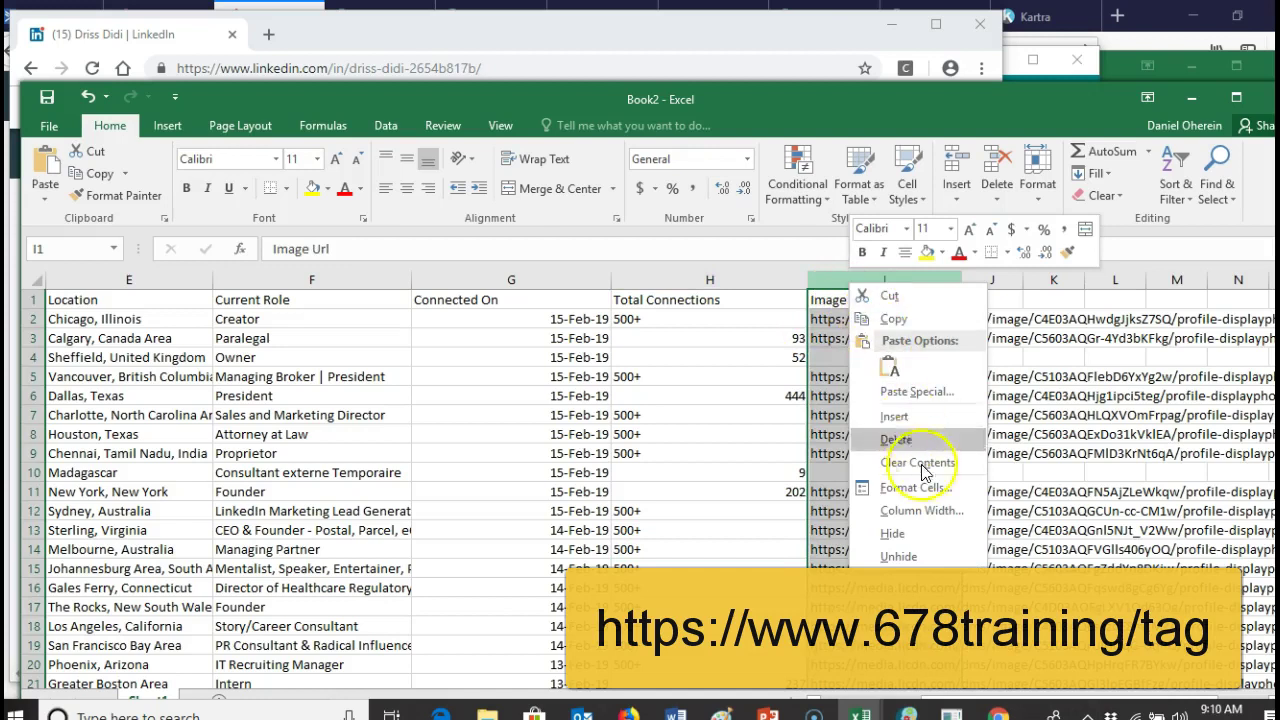
click(902, 442)
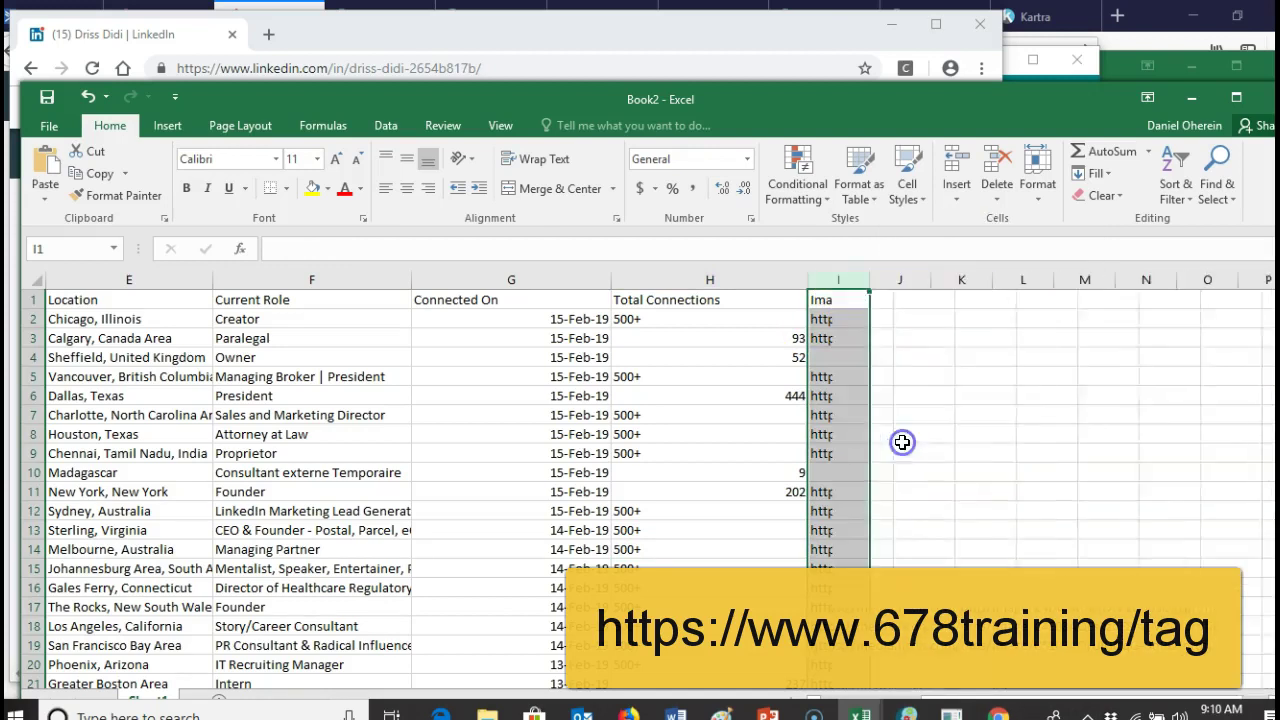
click(663, 413)
drag(663, 413, 663, 396)
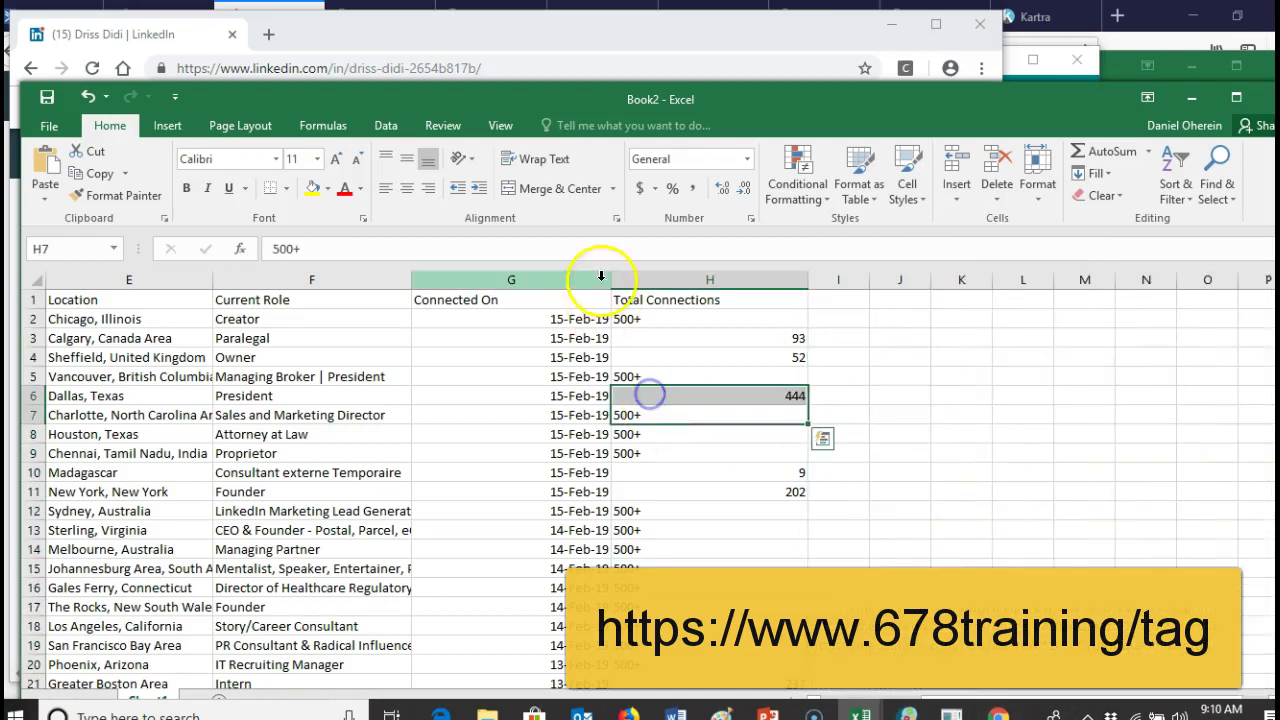
drag(611, 280, 541, 283)
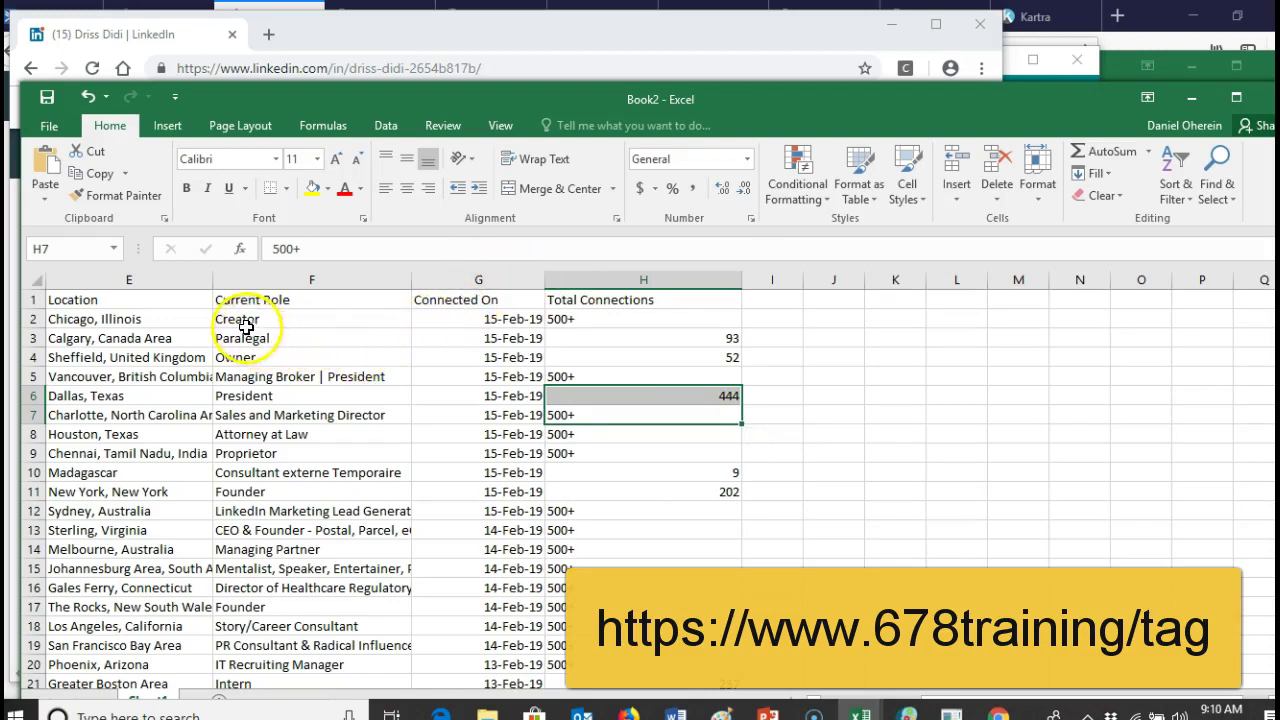
drag(215, 278, 224, 278)
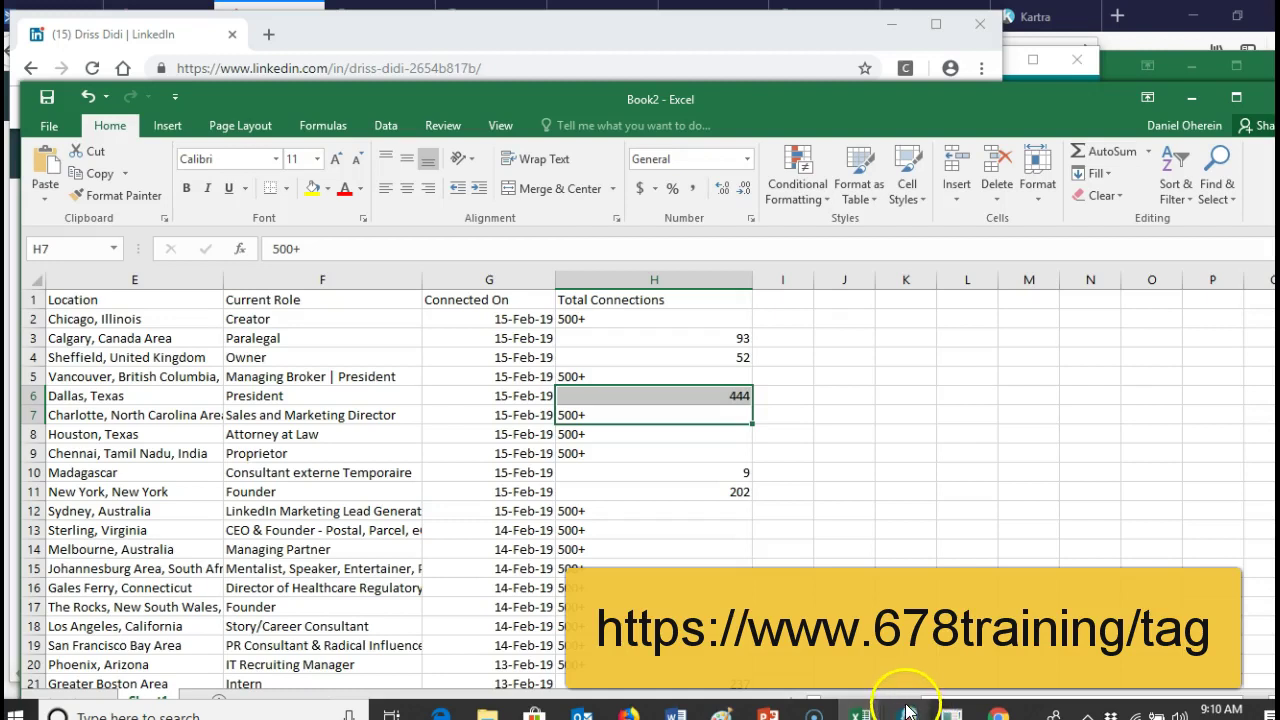
Widen the Name column and narrow the Email column to fit its addresses
click(876, 692)
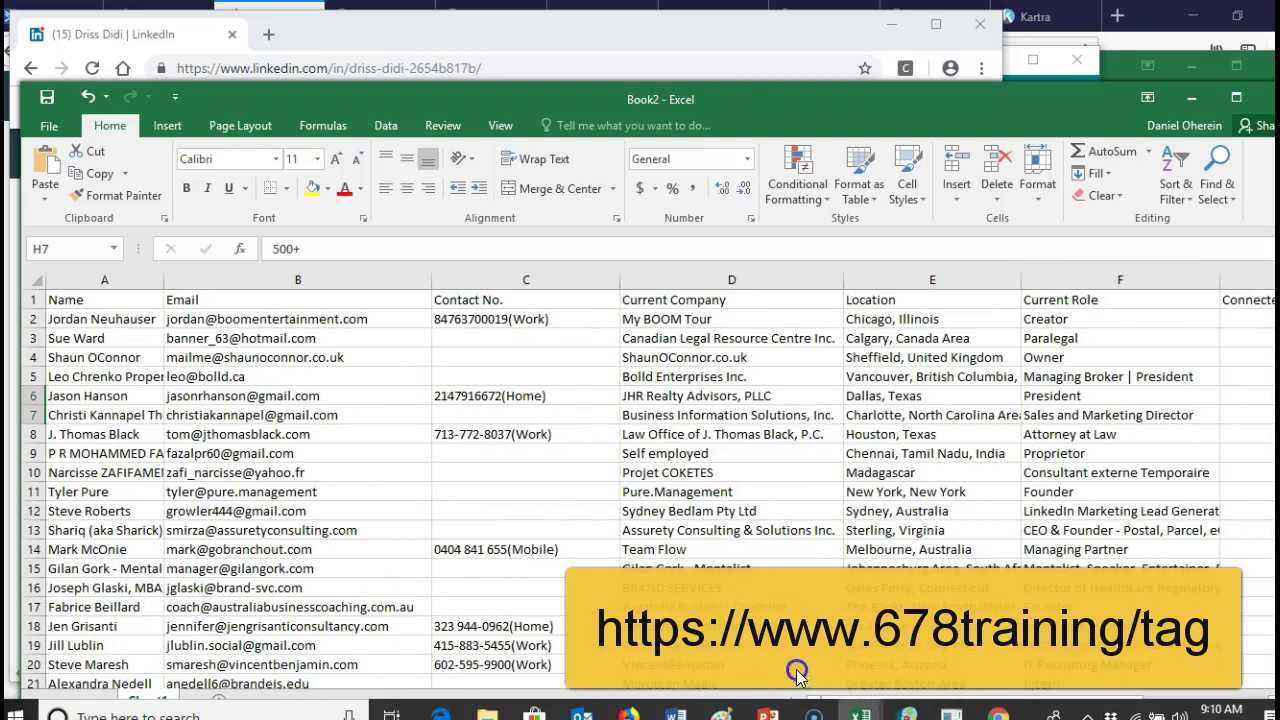
drag(169, 284, 206, 285)
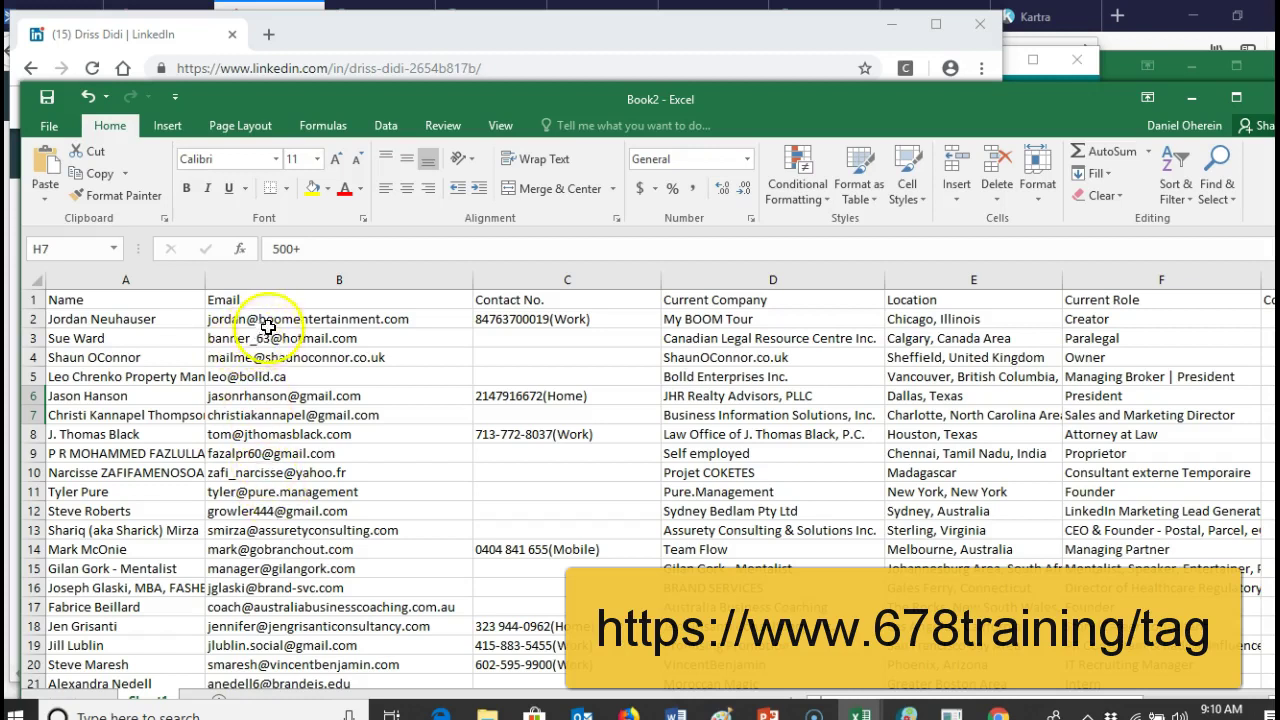
click(267, 283)
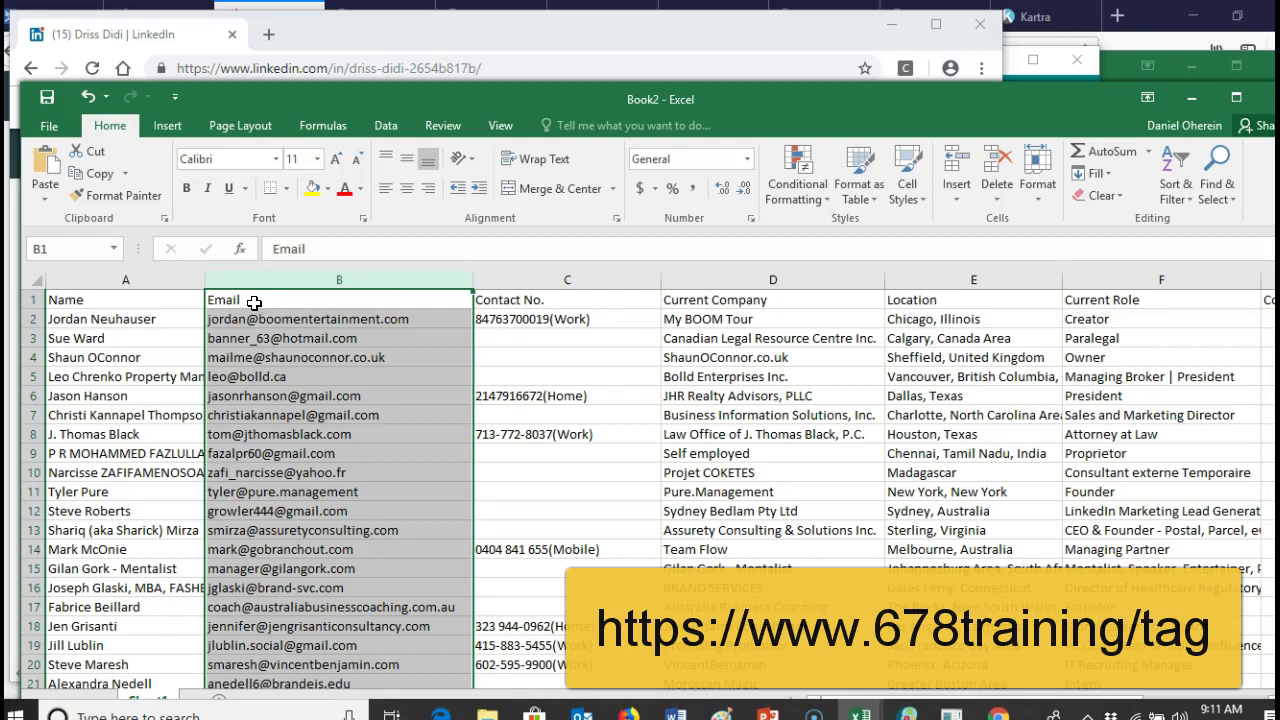
click(296, 284)
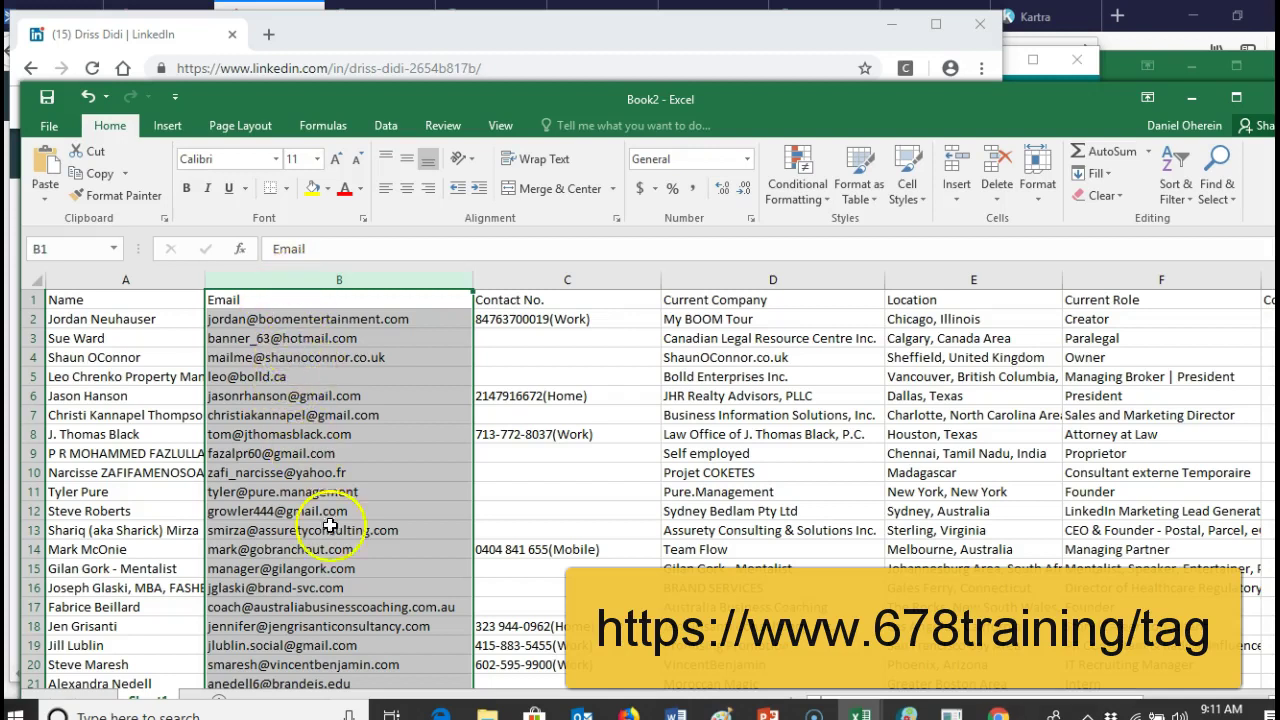
drag(470, 283, 441, 288)
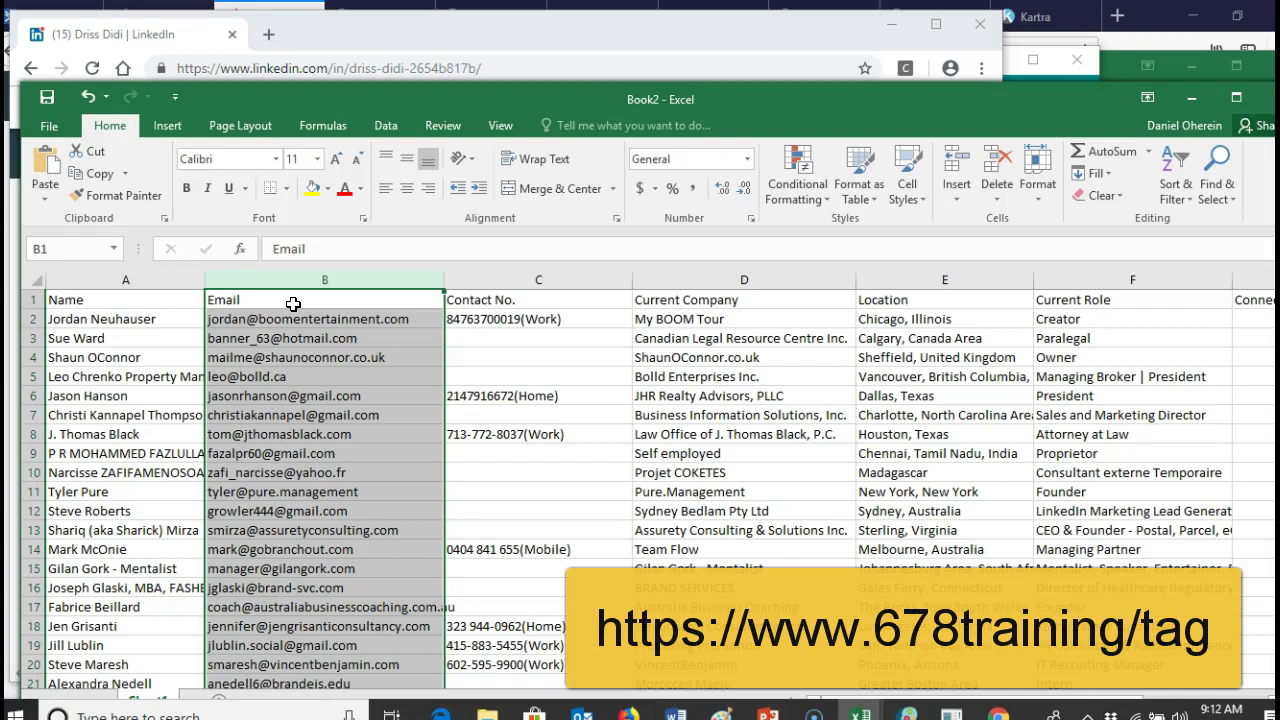
In Firefox, open LinkedIn's list of 25,966 connections and close the chat window
mouse_move(628, 712)
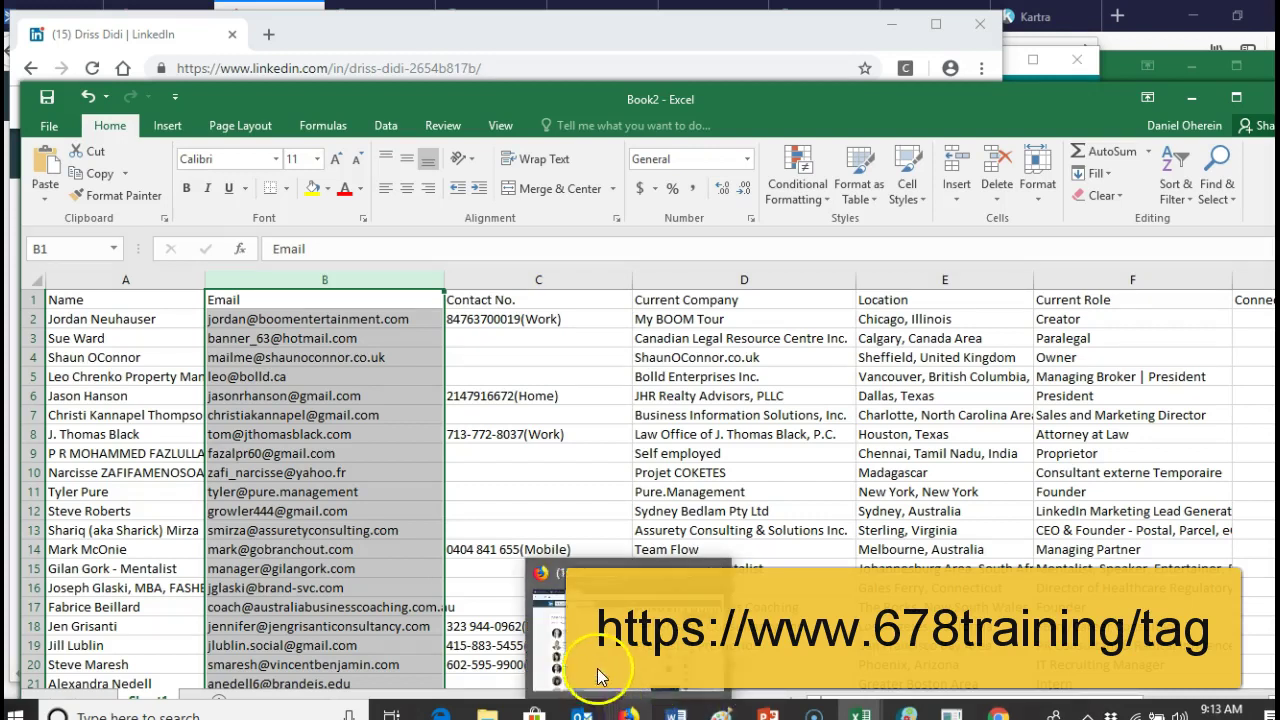
click(594, 662)
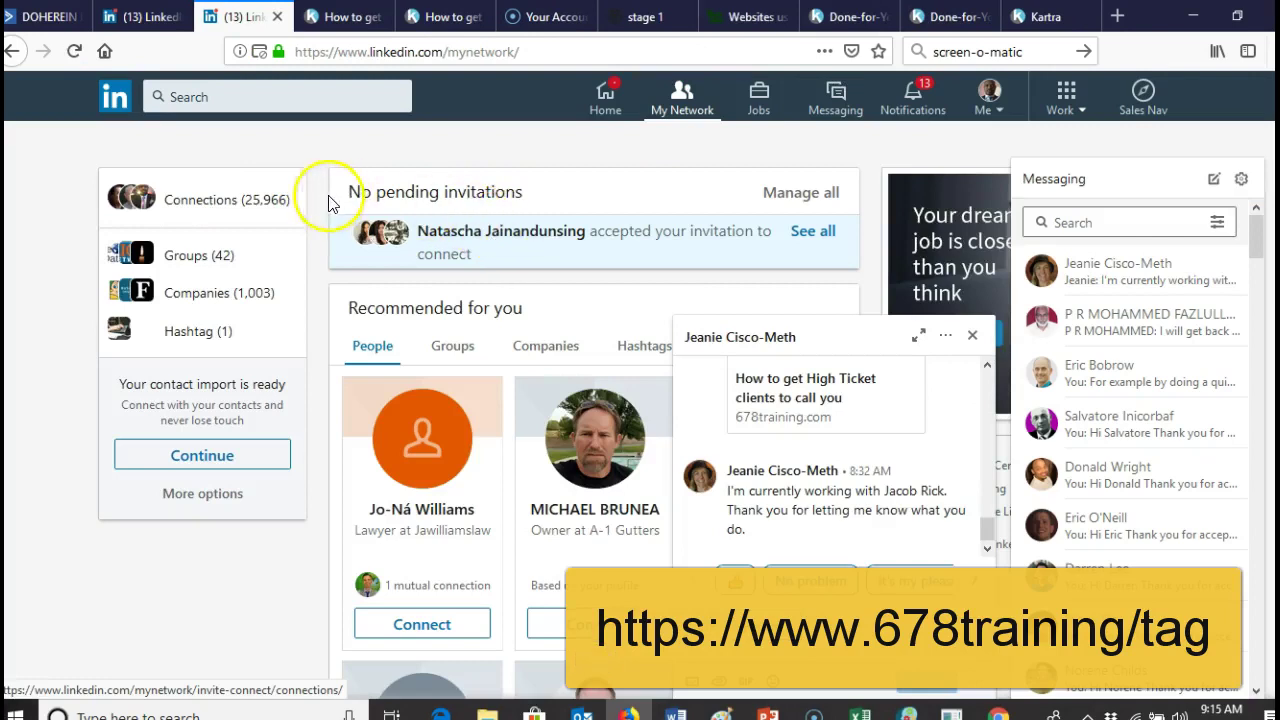
click(197, 200)
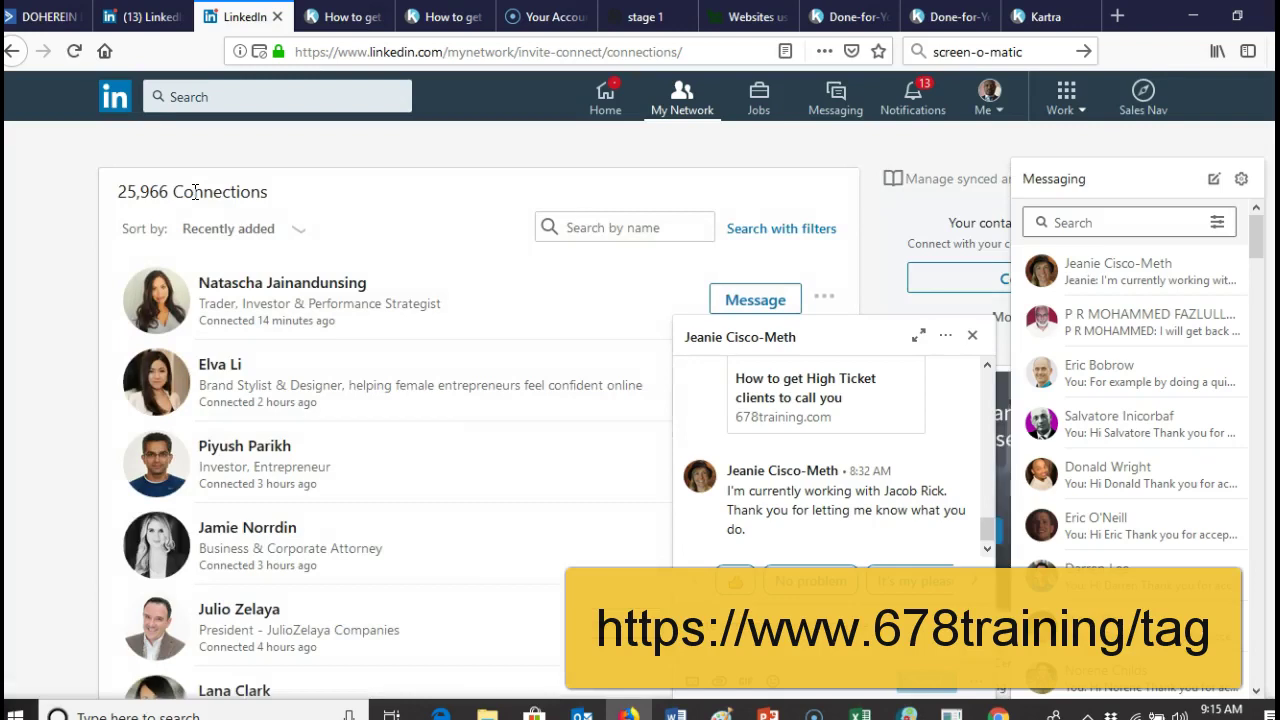
click(214, 195)
scroll(975, 345, up, 1)
click(973, 338)
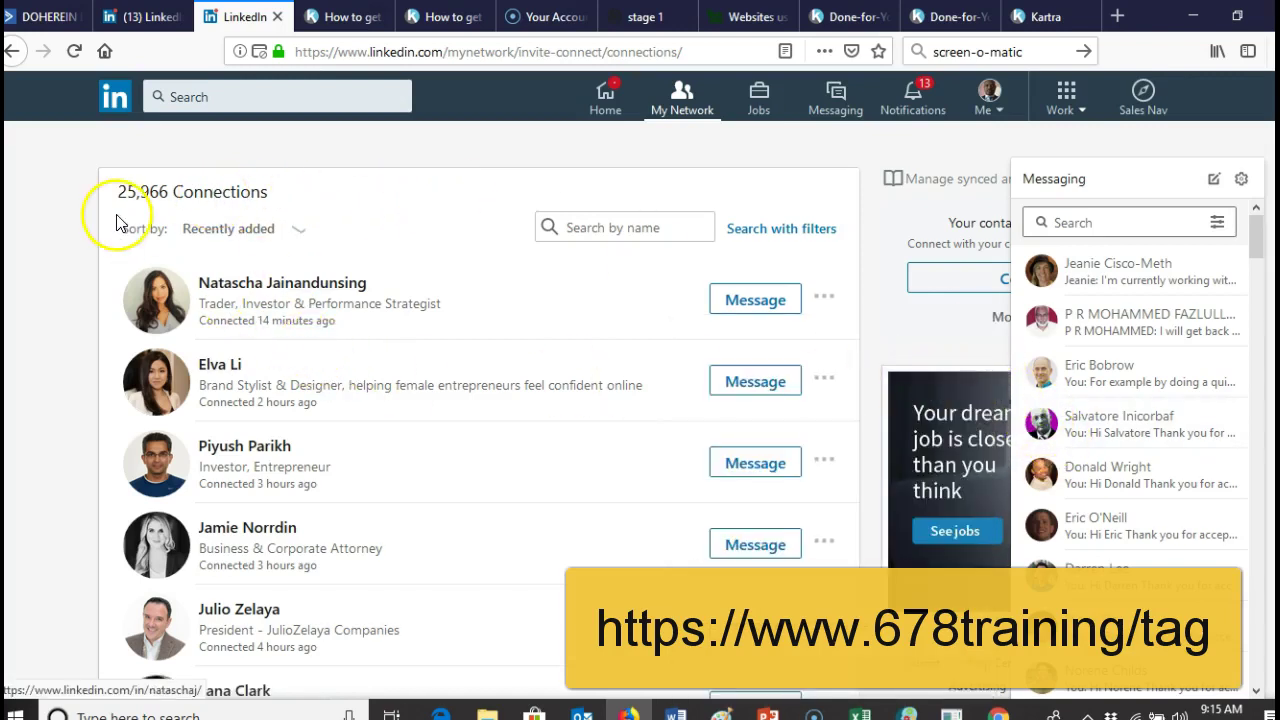